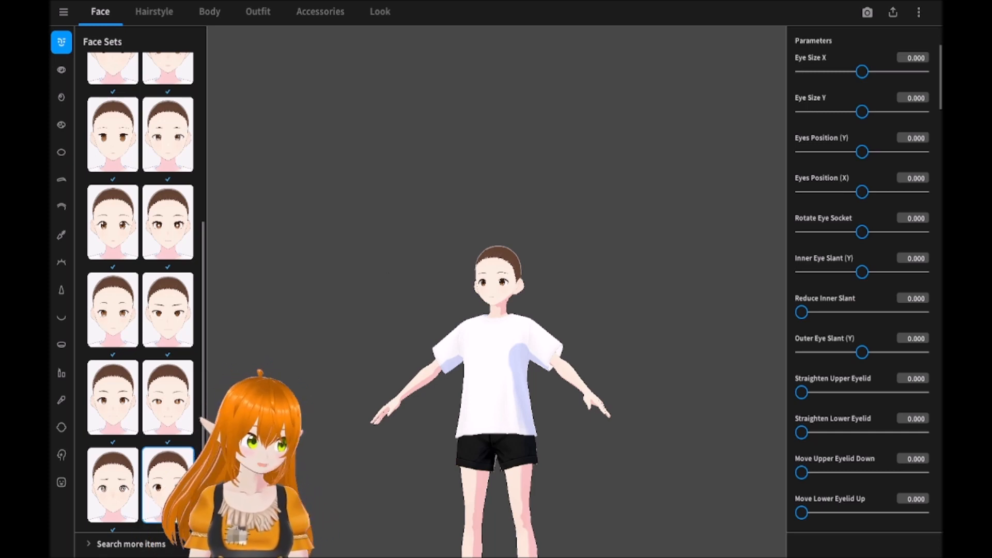
View the character at an angle and from above, and return to the straight front view
left_click_drag(389, 434, 368, 392)
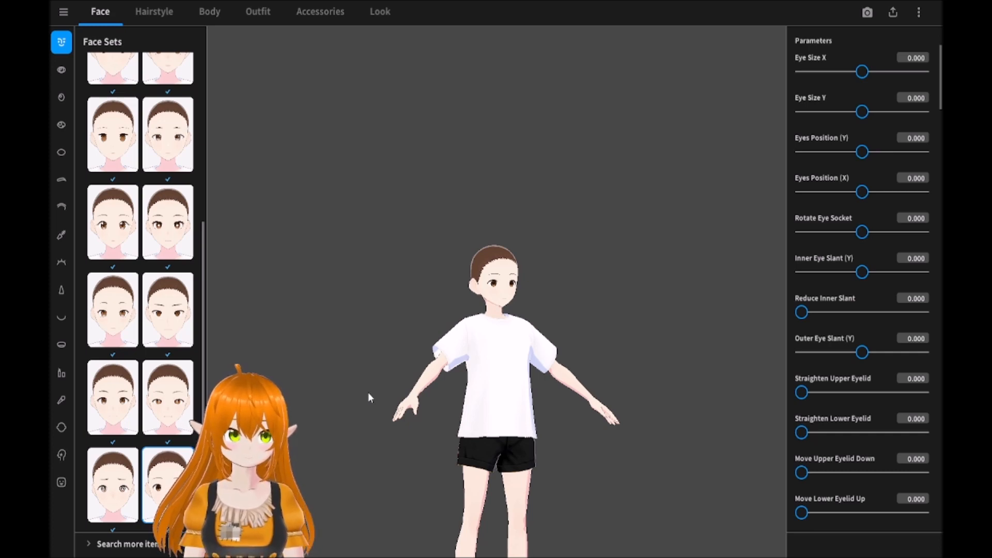
key("7")
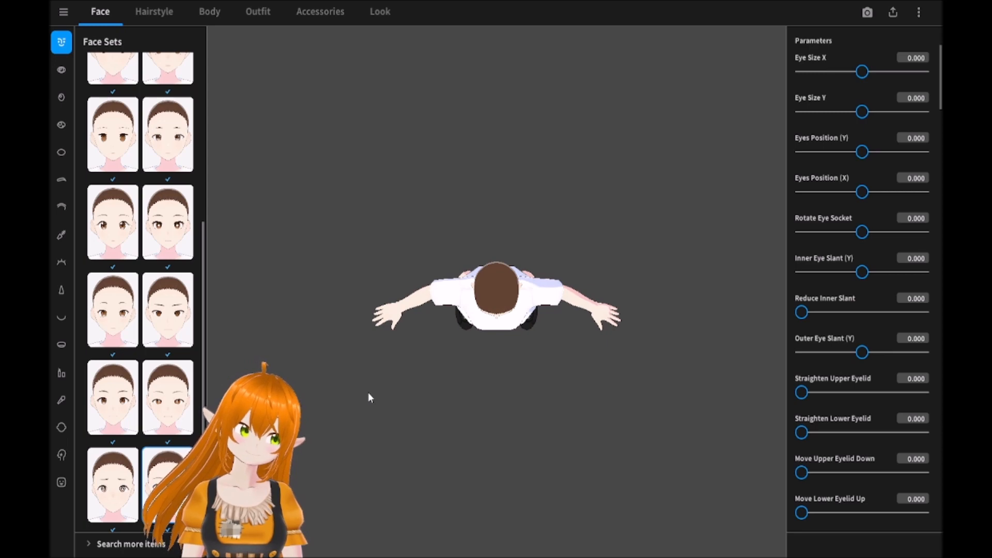
key("5")
key("6")
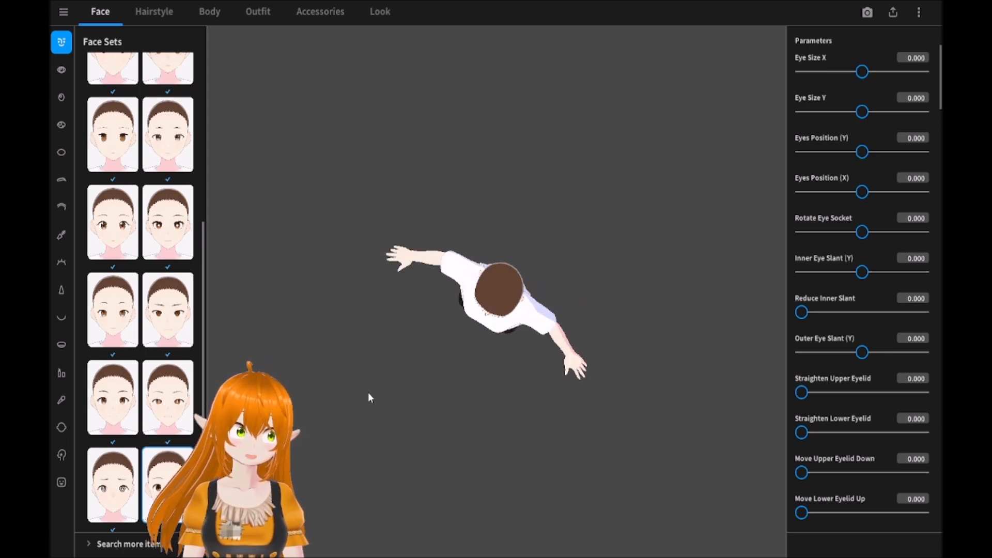
key("5")
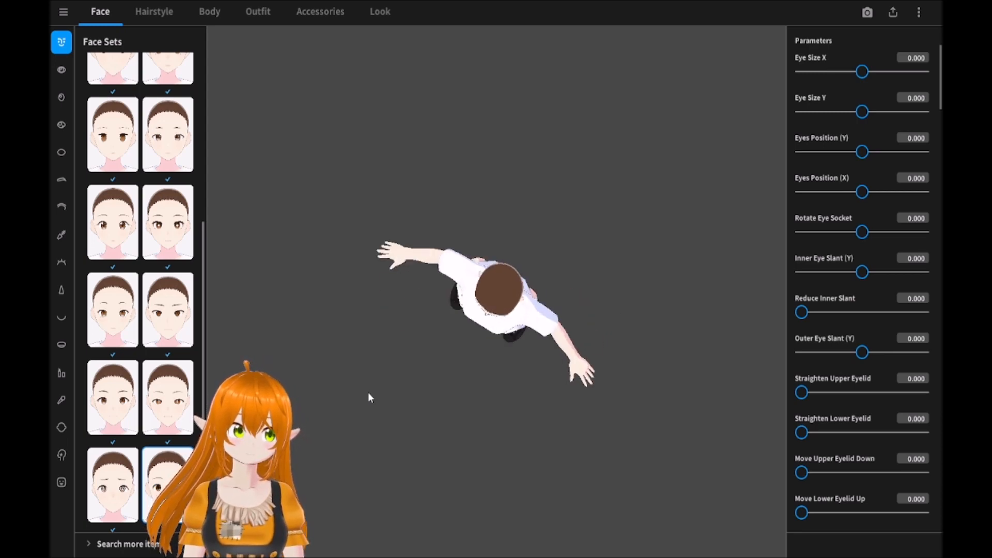
key("1")
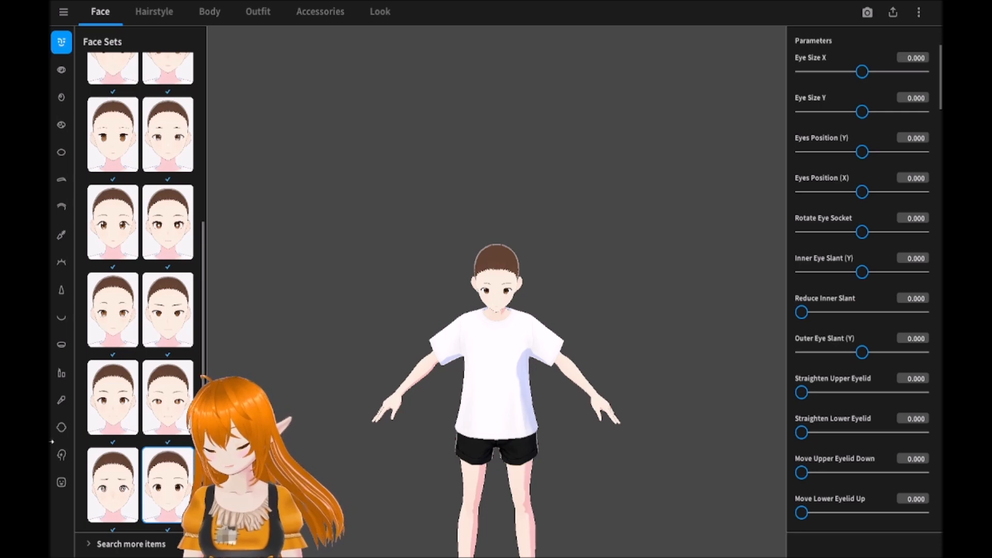
Try several eye highlight presets on the character's face, ending with the star-shaped highlights
left_click(66, 73)
left_click(63, 97)
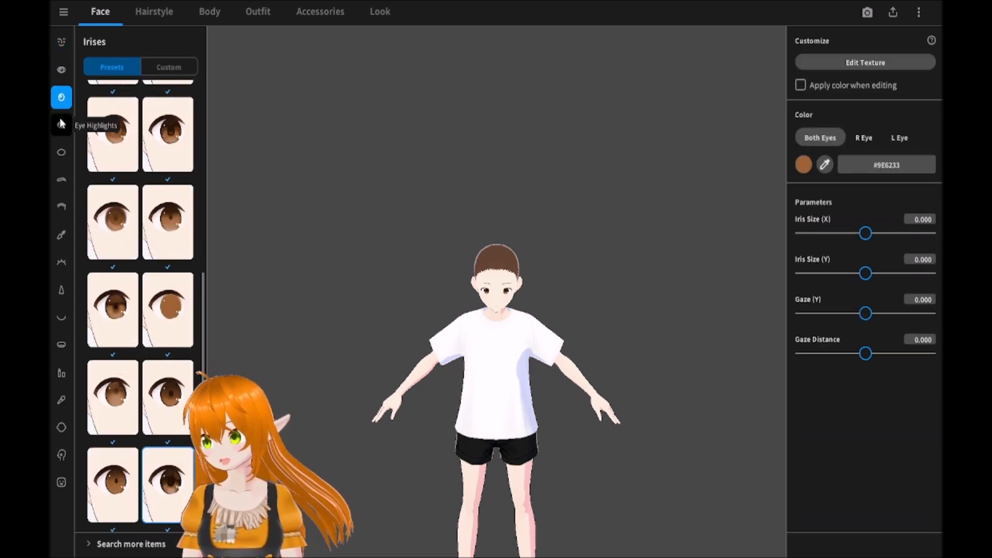
left_click(62, 124)
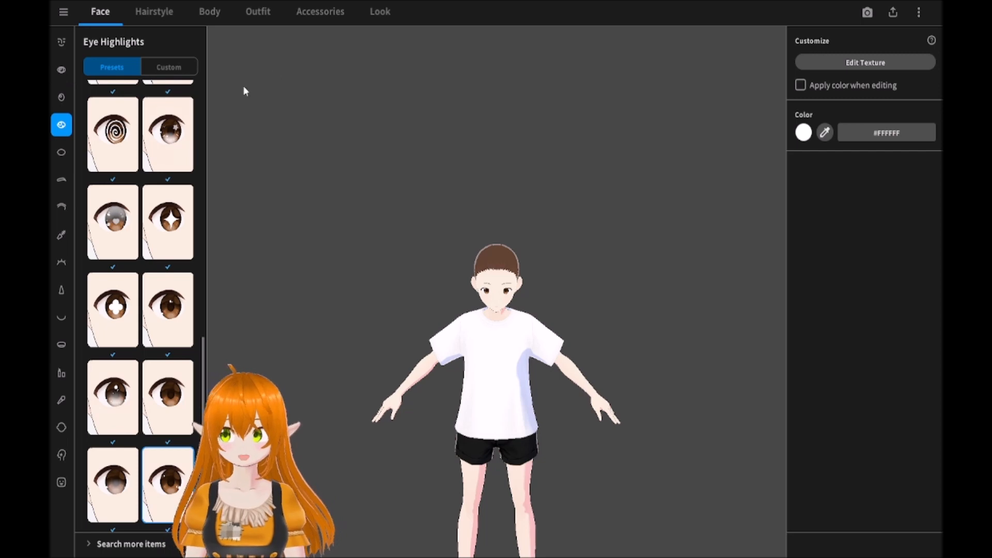
scroll(535, 346, "up", 2)
scroll(556, 327, "up", 5)
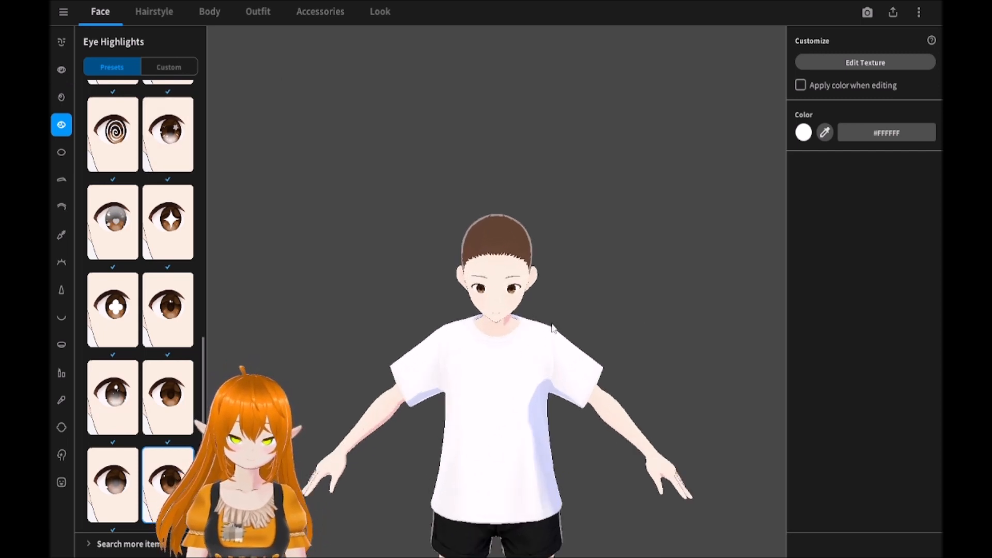
scroll(557, 327, "up", 3)
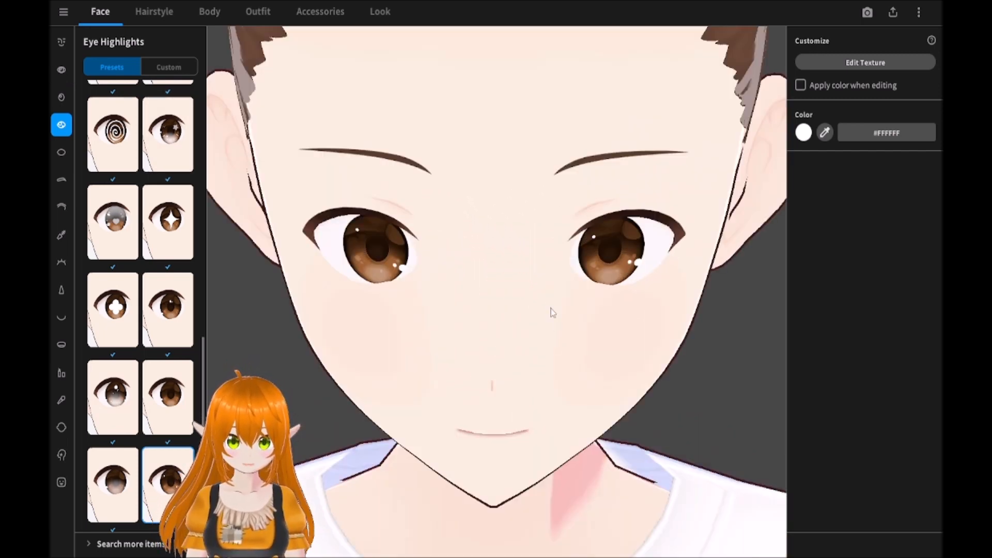
left_click(112, 135)
left_click(176, 132)
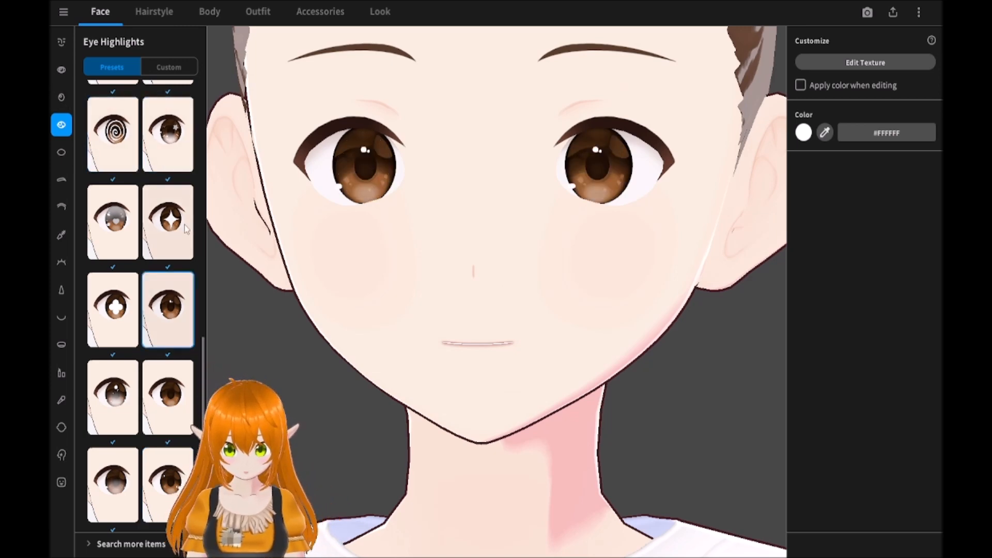
left_click(168, 134)
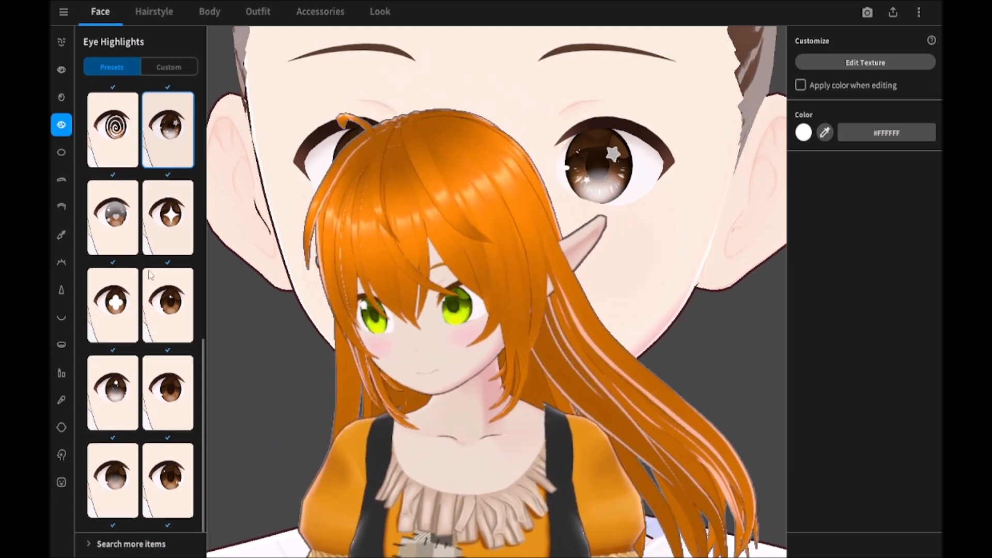
Try the grey-gradient eye highlight, and switch to the second preset in the list with round white highlights
scroll(140, 310, "up", 5)
left_click(113, 230)
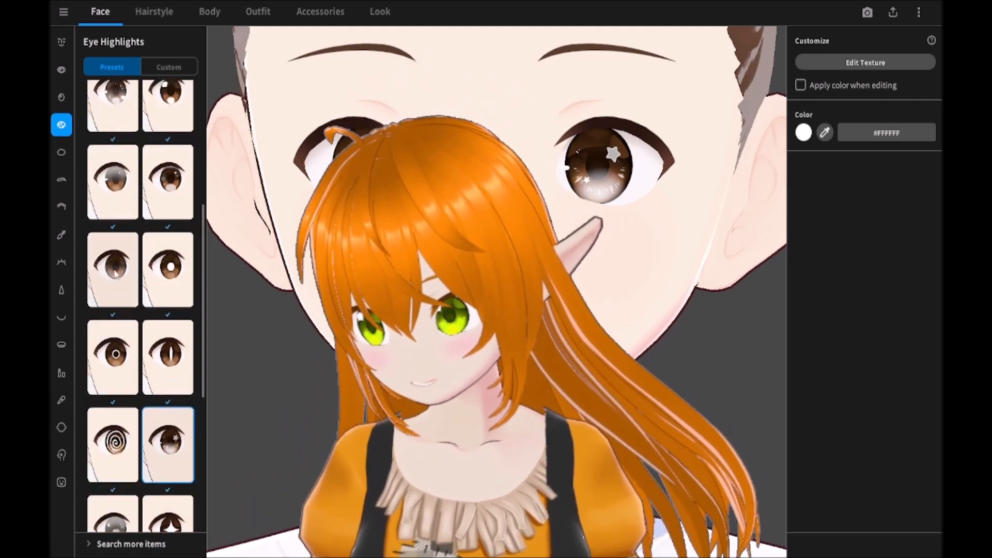
scroll(113, 228, "up", 4)
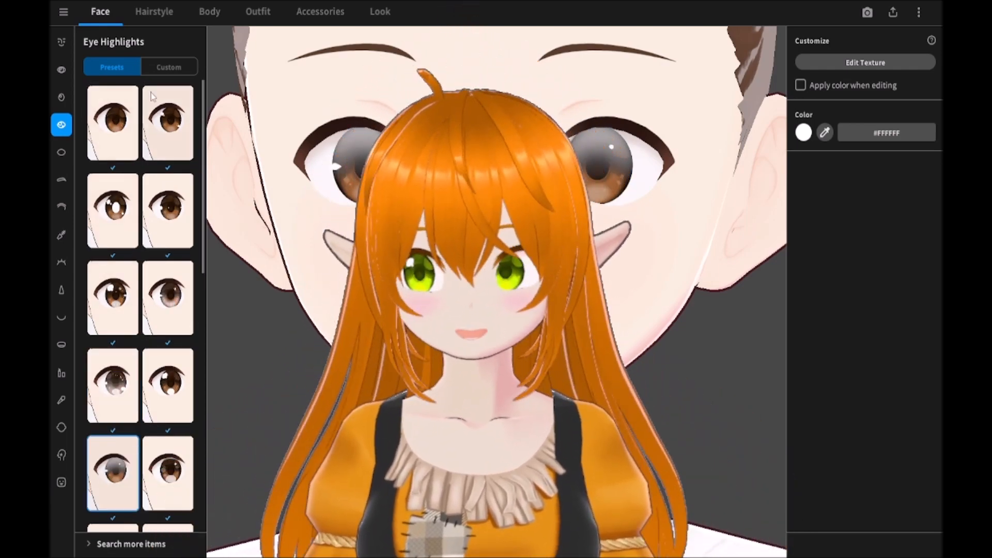
left_click(175, 129)
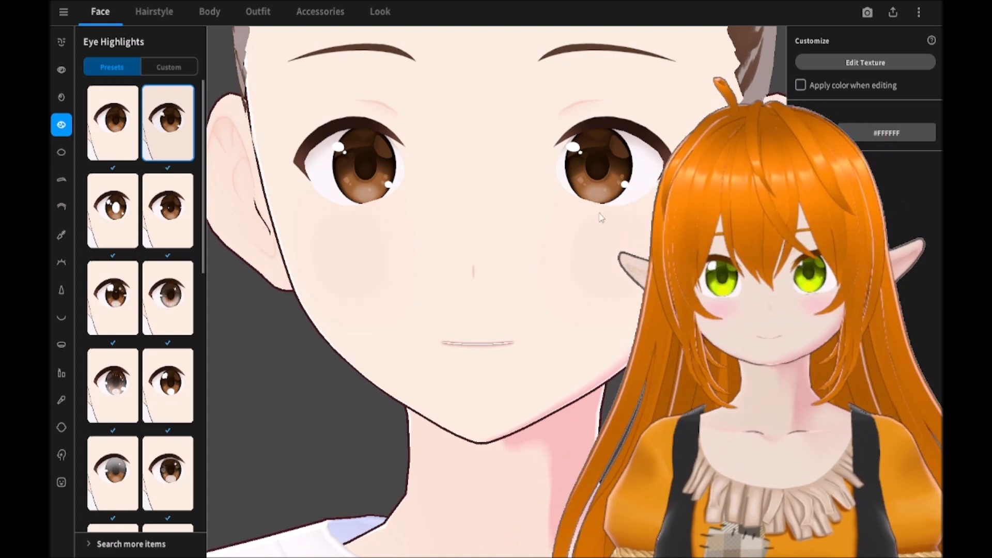
right_click_drag(333, 206, 370, 175)
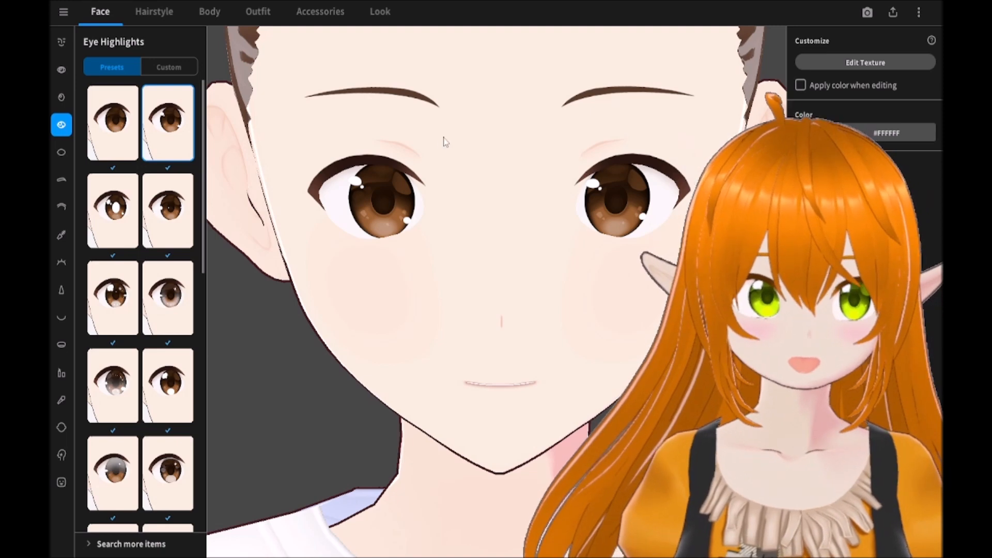
Give both irises the preset with a dark upper band and set their colour to green #05B200
left_click(61, 97)
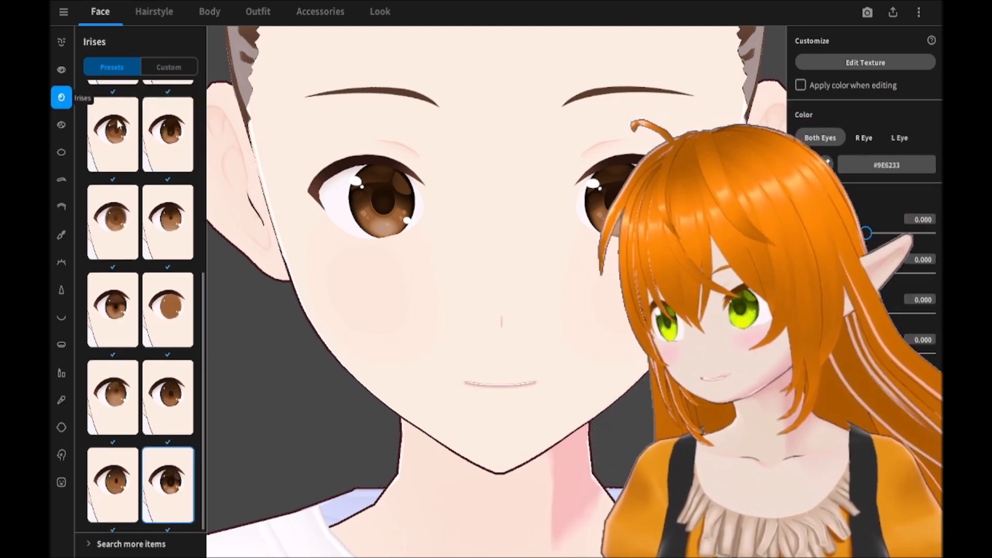
left_click(124, 135)
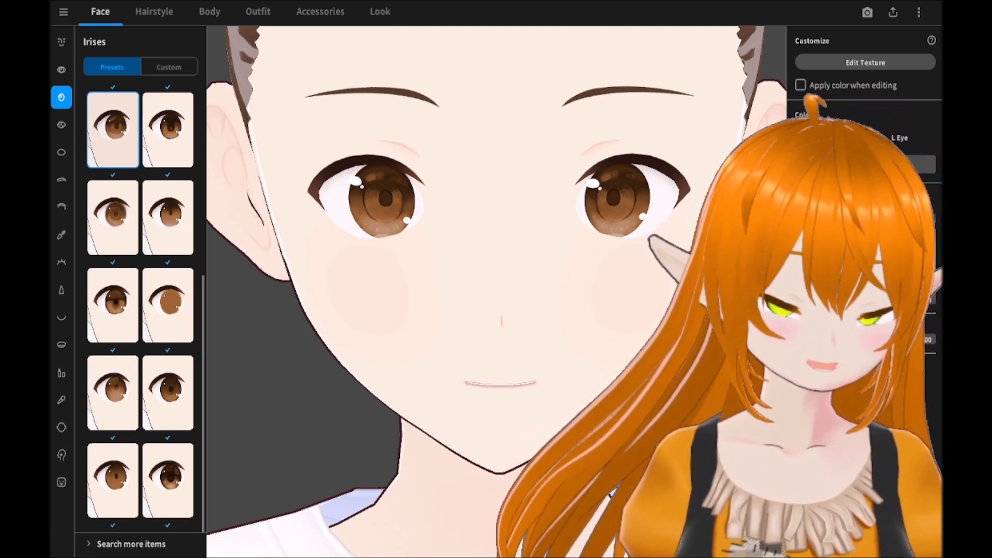
left_click(114, 306)
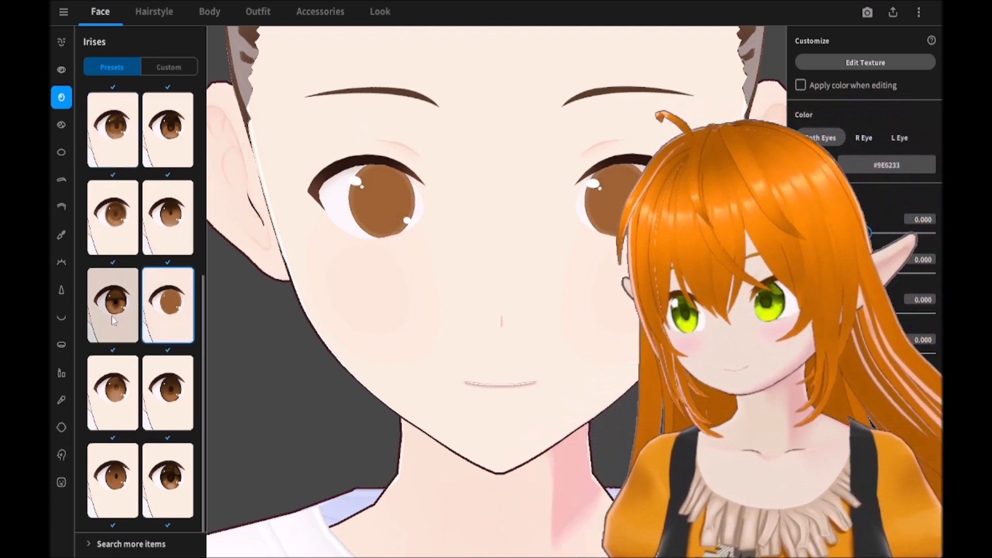
left_click(824, 165)
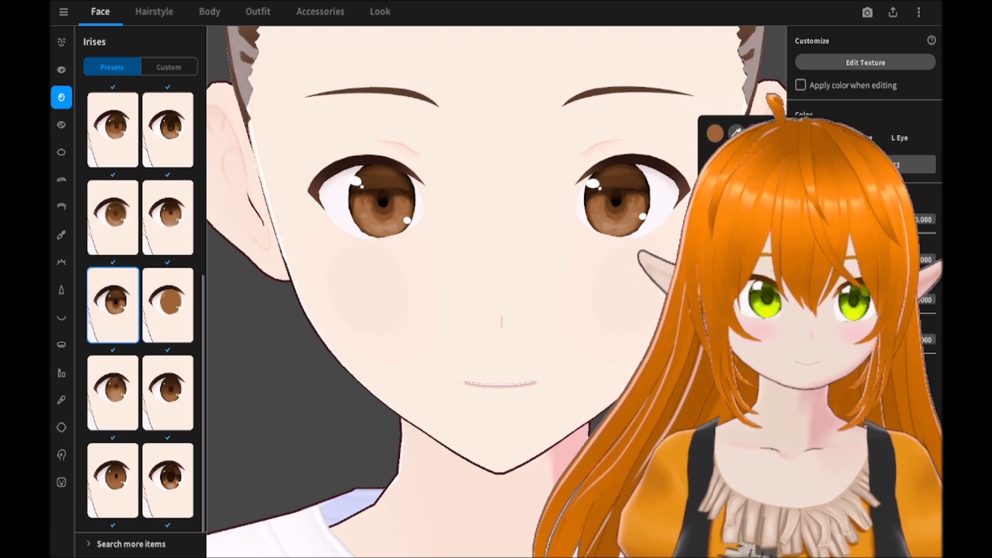
left_click_drag(773, 165, 794, 208)
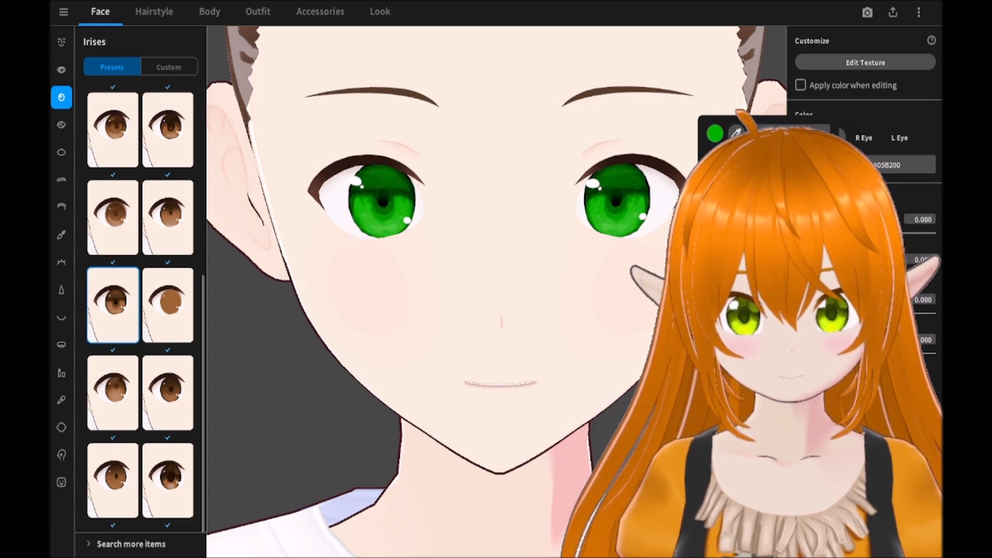
Try other iris presets in the green colour, ending with the last one in the list
mouse_move(450, 274)
right_mouse_down()
mouse_move(465, 252)
mouse_move(419, 266)
mouse_move(431, 254)
mouse_move(443, 265)
mouse_move(432, 270)
right_mouse_up()
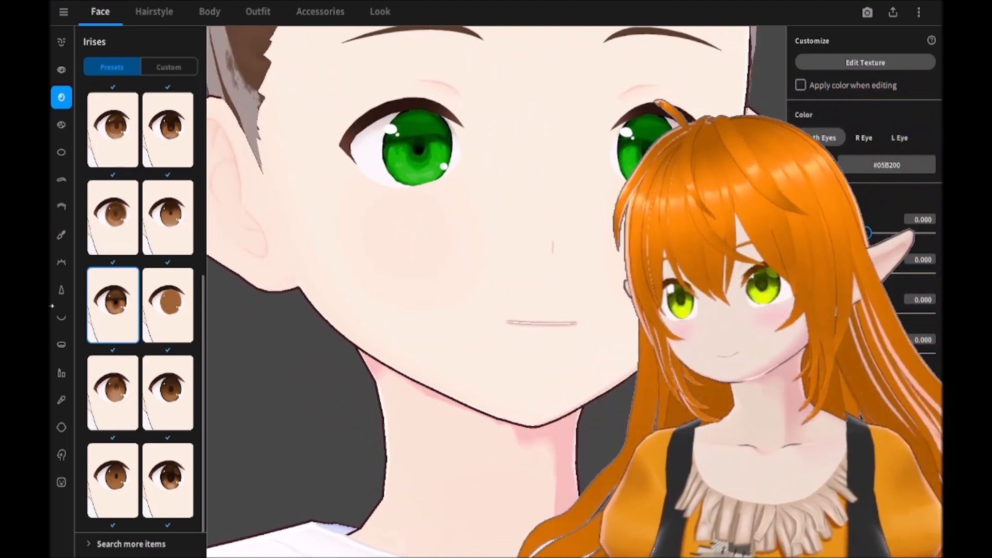
left_click(167, 220)
right_click_drag(482, 284, 435, 297)
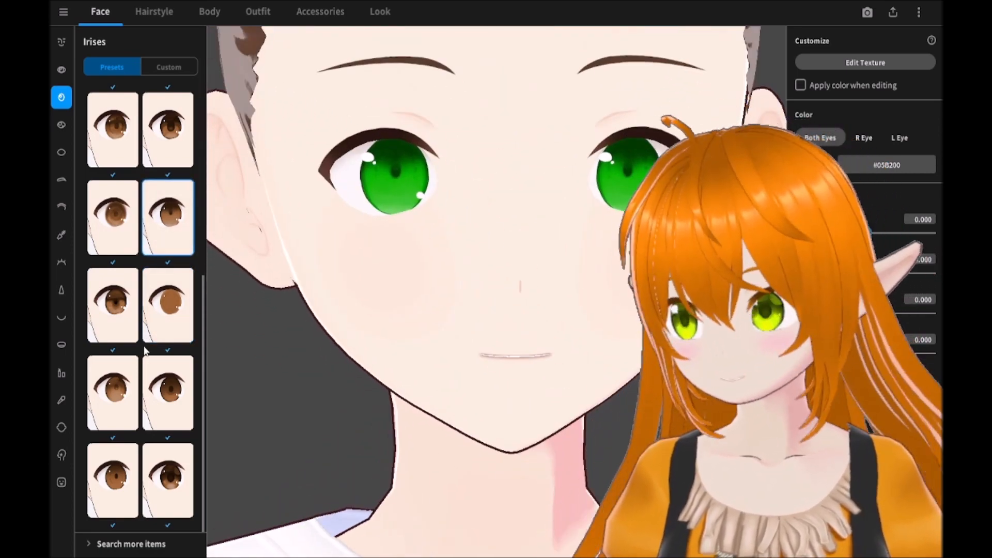
left_click(113, 480)
left_click(168, 481)
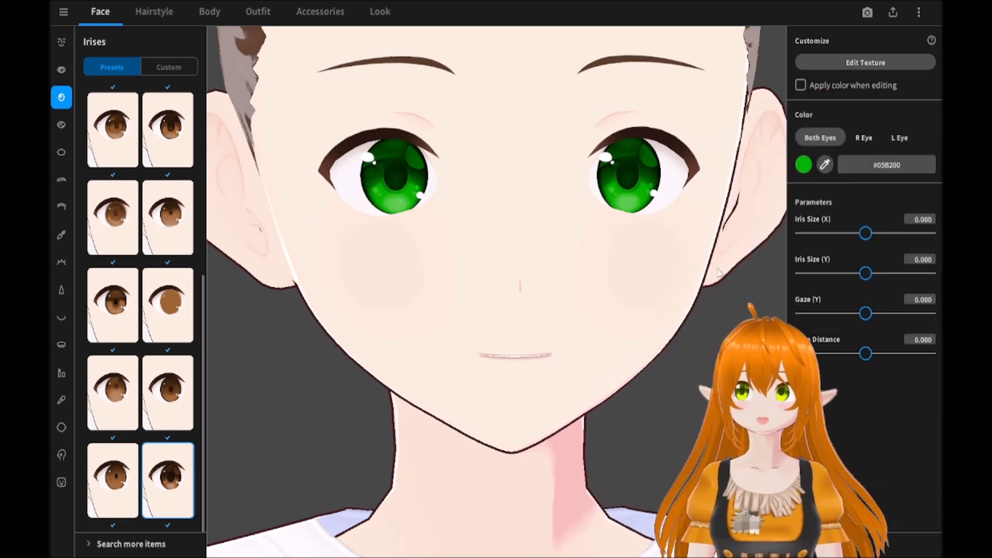
Switch the irises to the flat single-colour preset and check them from an angle
left_click(163, 155)
right_click_drag(216, 180, 420, 230)
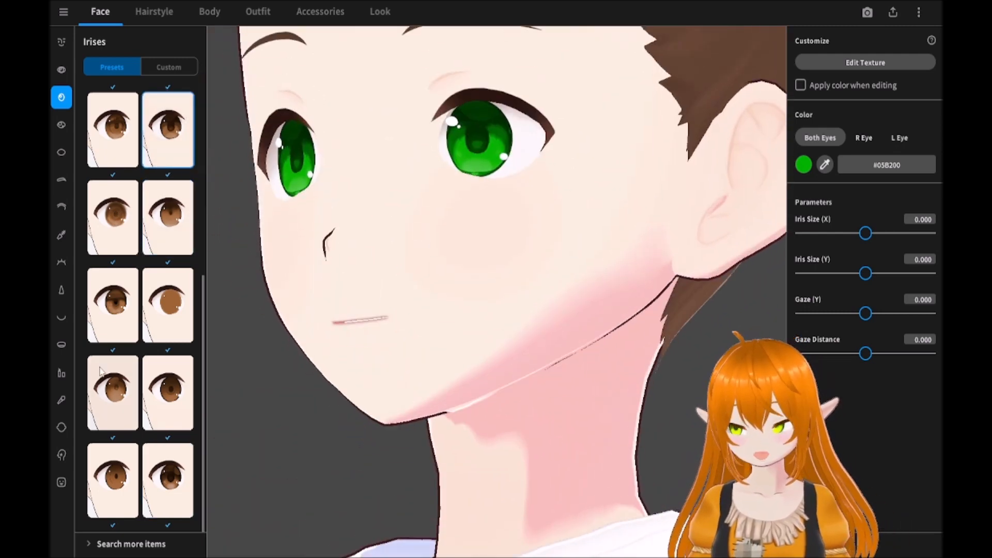
left_click(167, 304)
right_click_drag(233, 279, 337, 265)
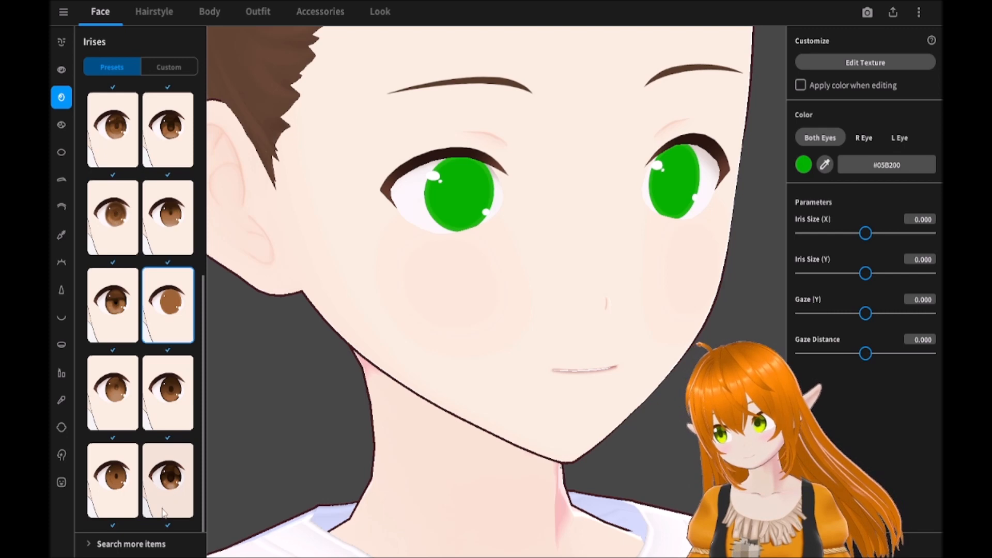
Choose the eye highlight preset with a radiating glow in the lower iris and colour it yellow #FFE300
left_click(63, 127)
left_click(168, 207)
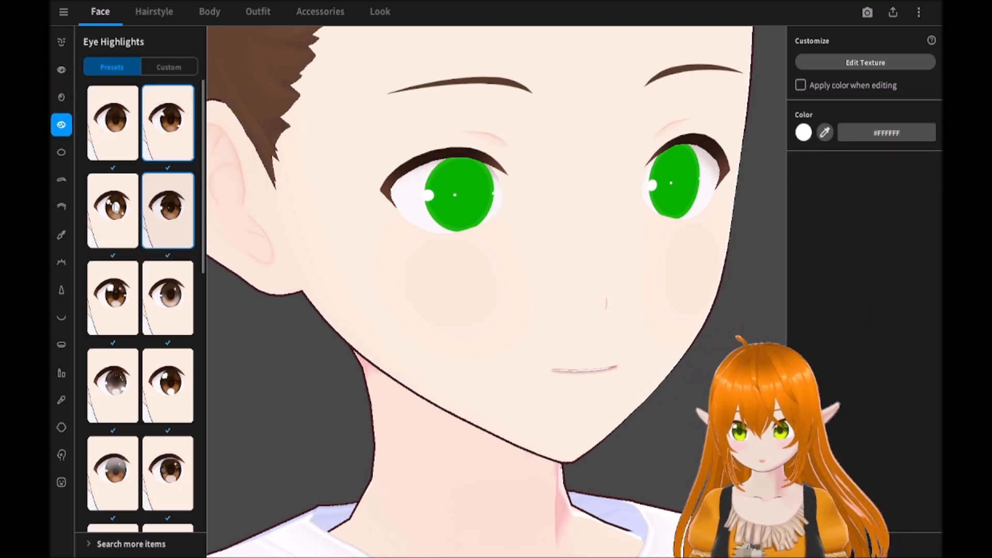
left_click(113, 211)
left_click(168, 298)
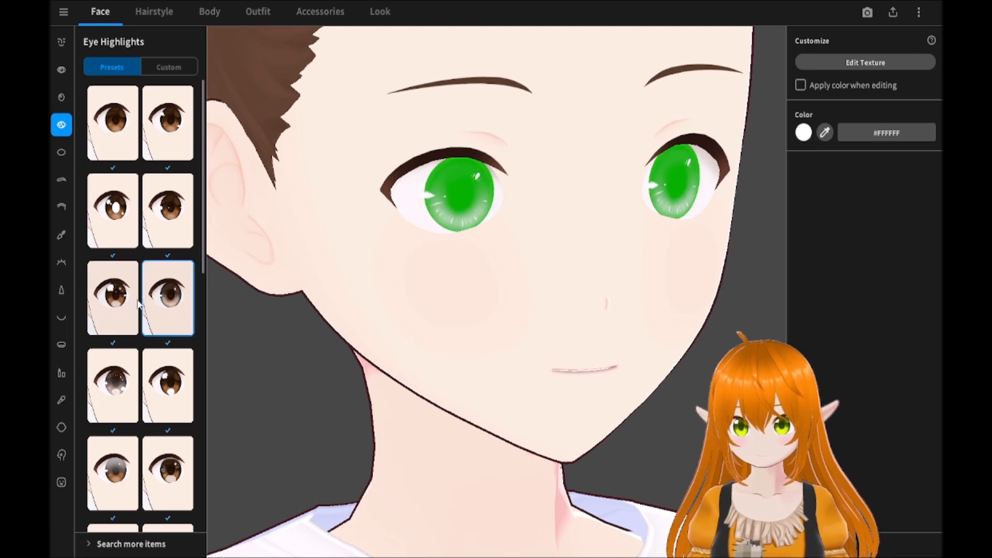
left_click(802, 132)
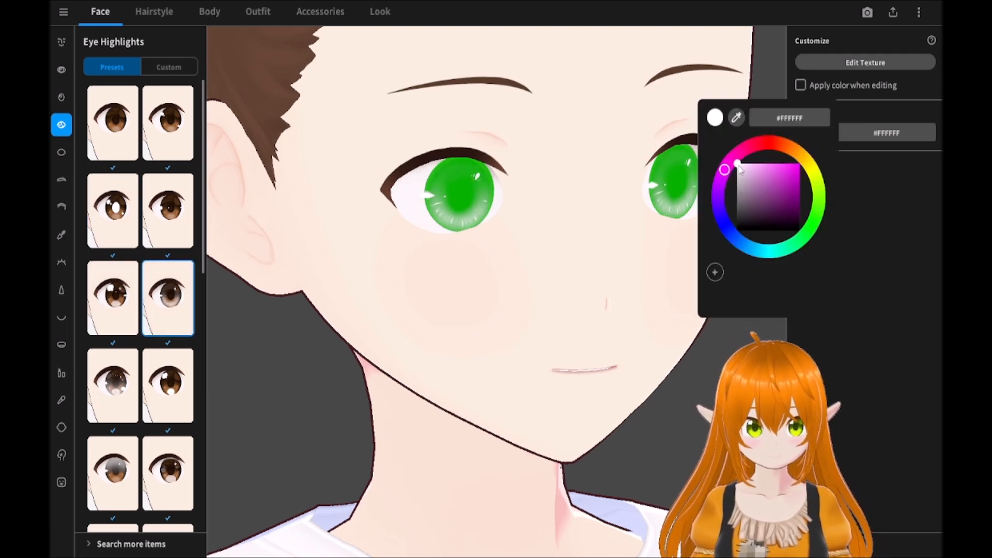
left_click_drag(788, 150, 810, 171)
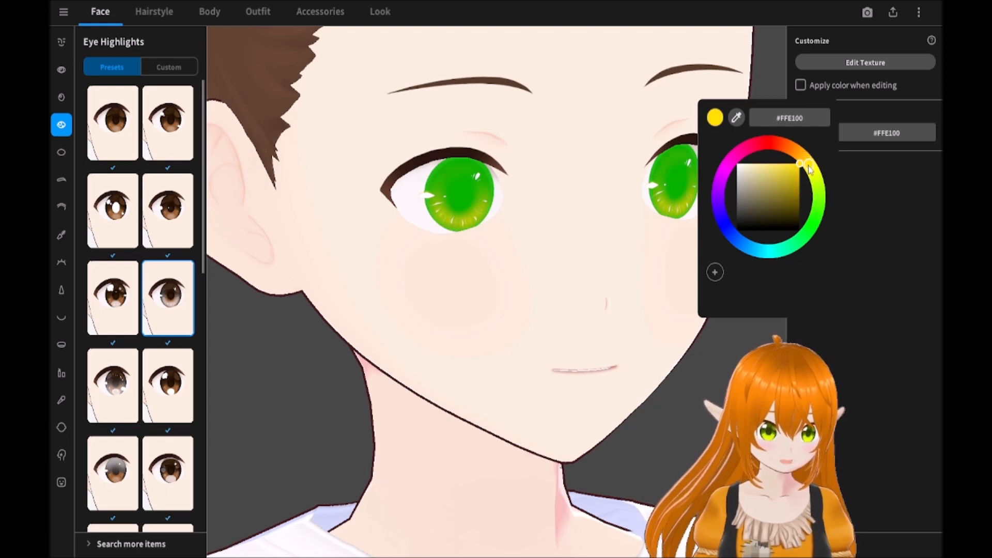
Set the colour of both irises to black #000000 and check the eyes
left_click(61, 97)
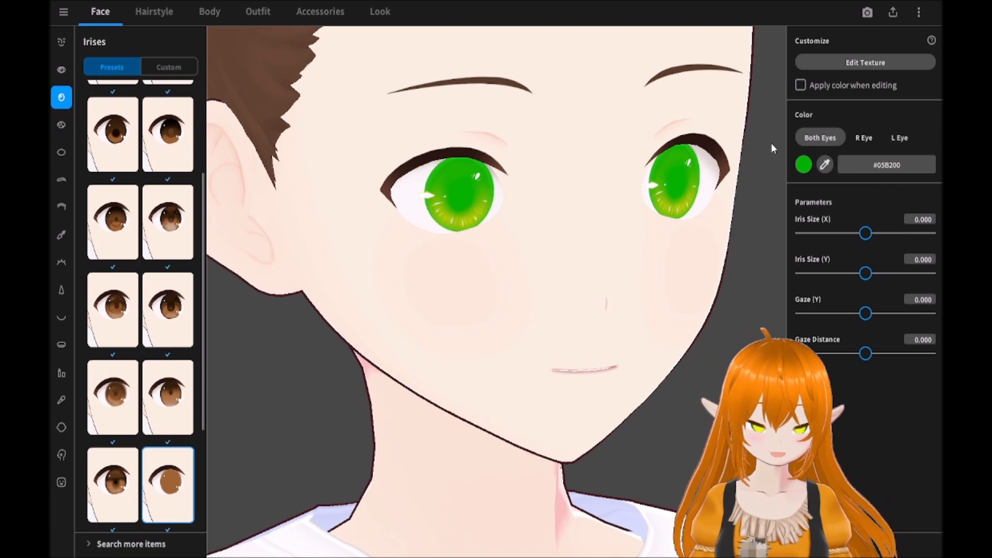
left_click(803, 165)
left_click_drag(801, 203, 815, 289)
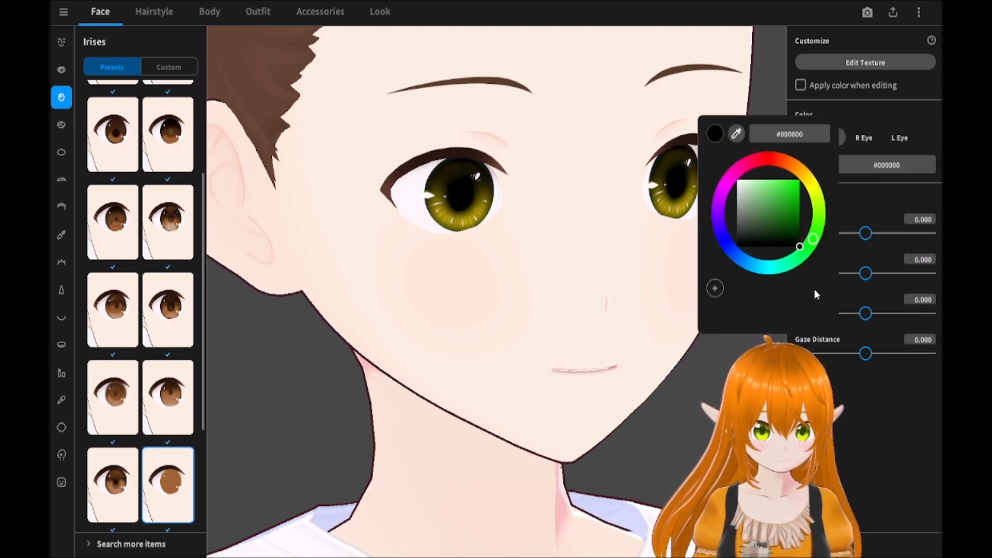
left_click(551, 295)
mouse_move(515, 277)
right_mouse_down()
mouse_move(458, 266)
mouse_move(511, 278)
right_mouse_up()
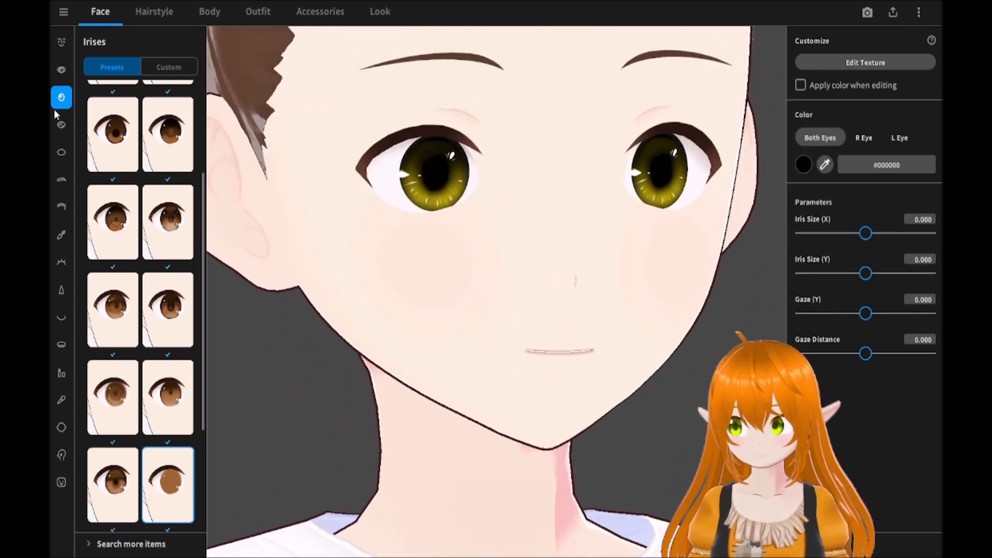
Switch the eye highlights back to the second preset with round white spots and set their colour to green #1CFF00
left_click(62, 124)
left_click(113, 139)
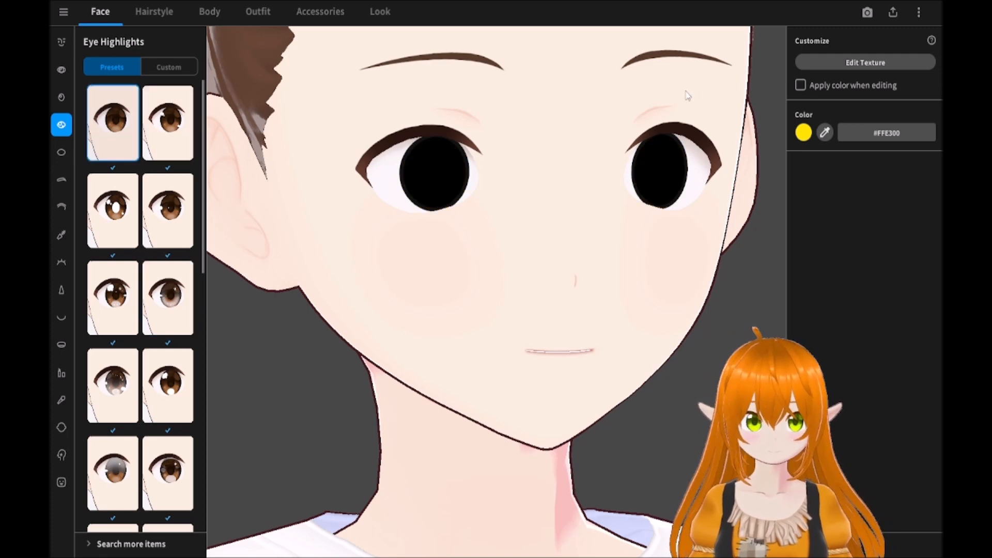
left_click(173, 155)
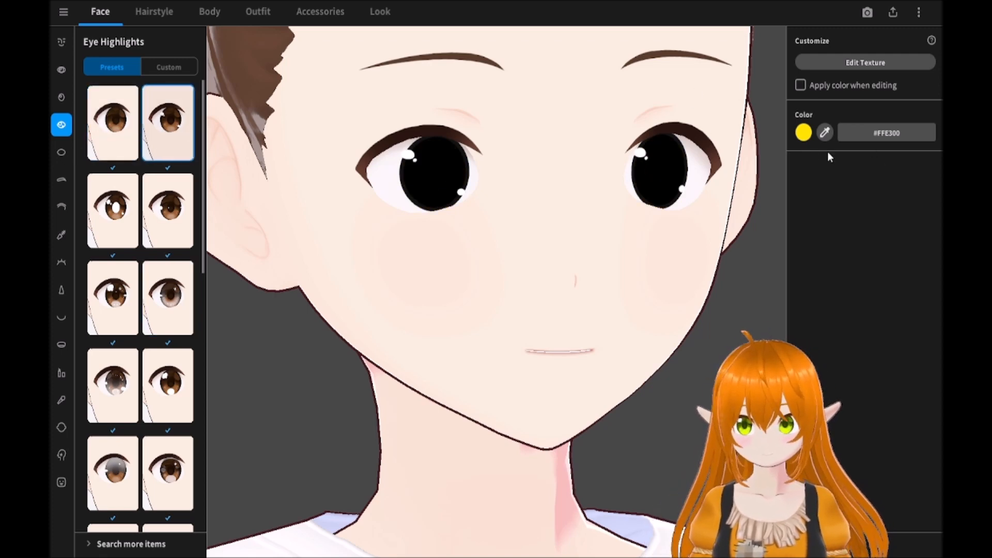
left_click(804, 133)
left_click(815, 221)
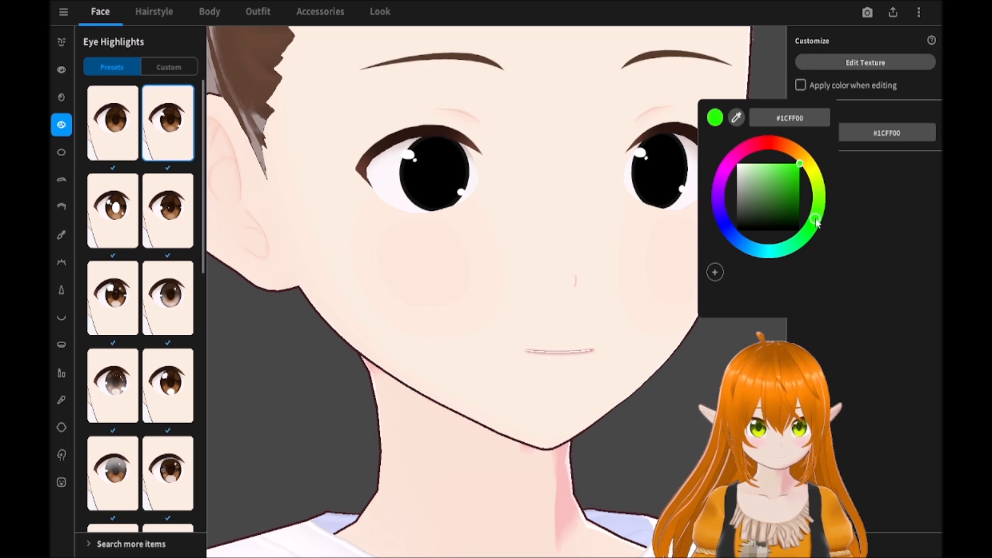
Try the eye highlight presets in the second to fourth rows, ending with the dark-topped gradient with round spots, and check the eyes from an angle
left_click(153, 225)
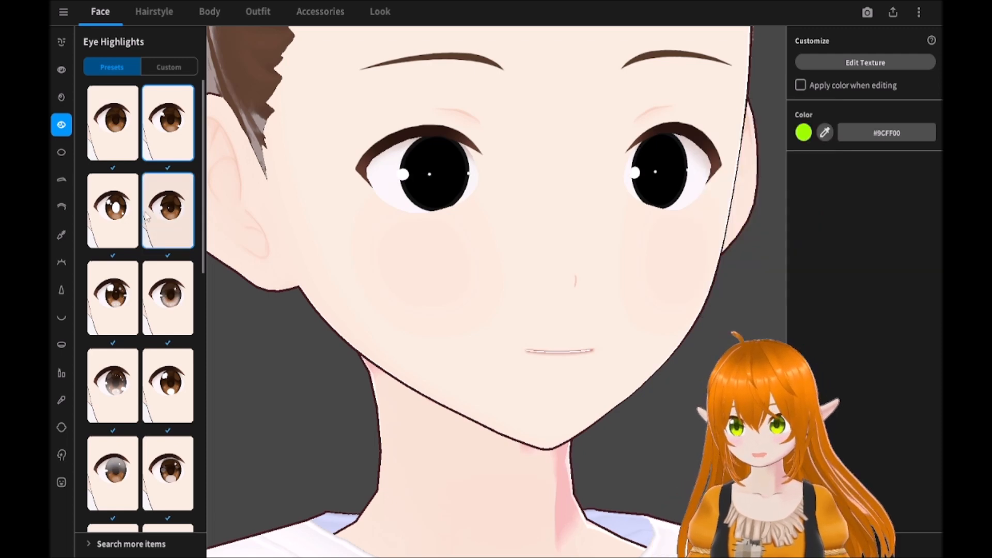
left_click(127, 232)
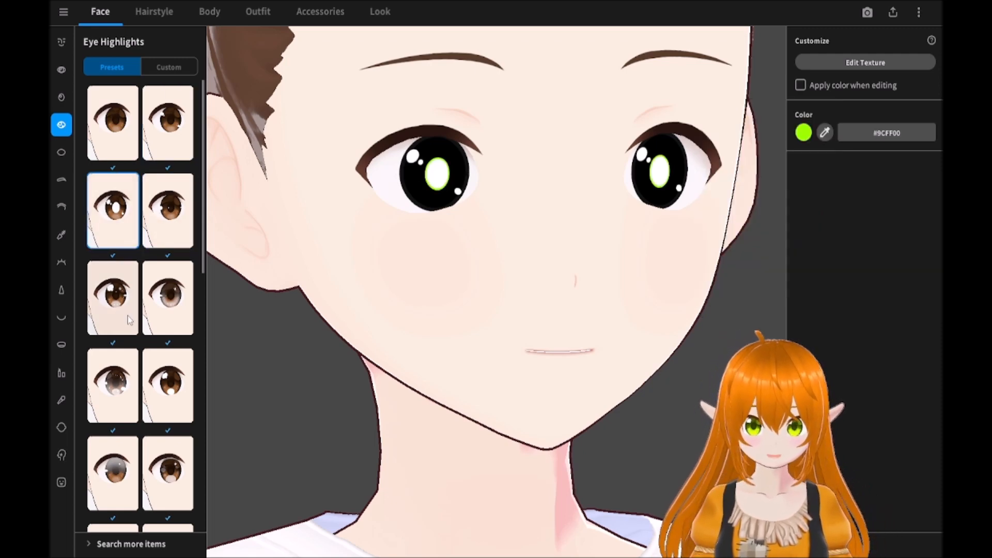
left_click(111, 313)
left_click(176, 306)
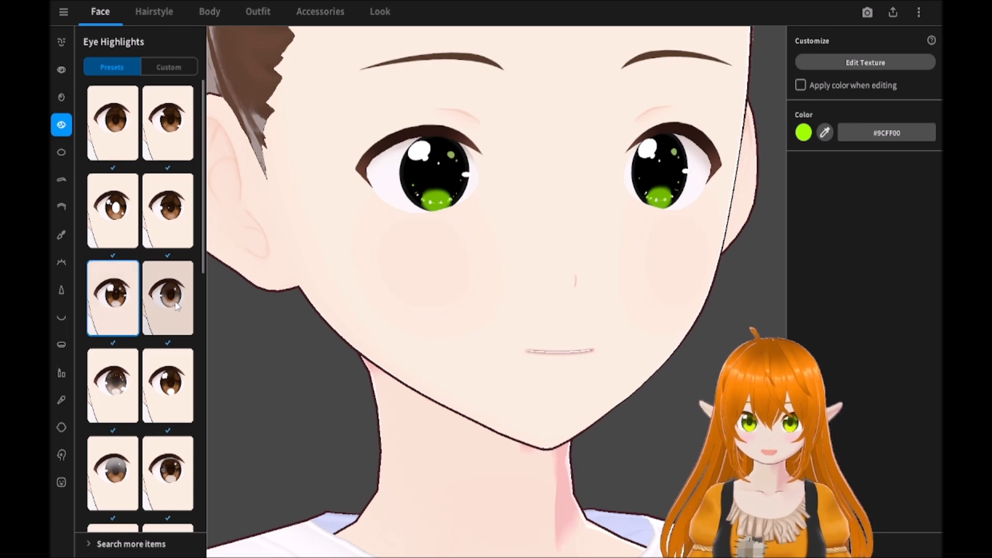
left_click(165, 378)
left_click(125, 387)
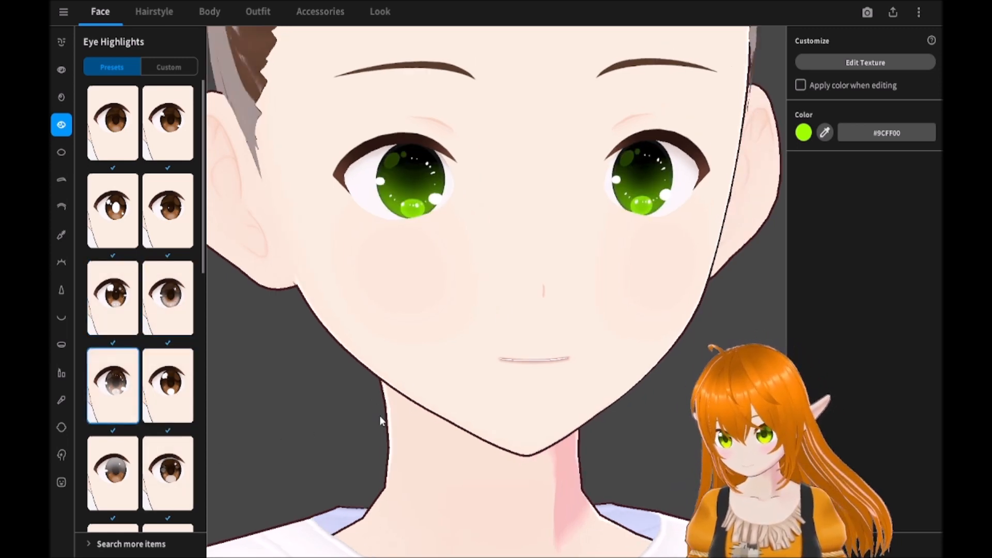
mouse_move(379, 415)
left_mouse_down()
mouse_move(350, 401)
mouse_move(345, 428)
mouse_move(385, 426)
left_mouse_up()
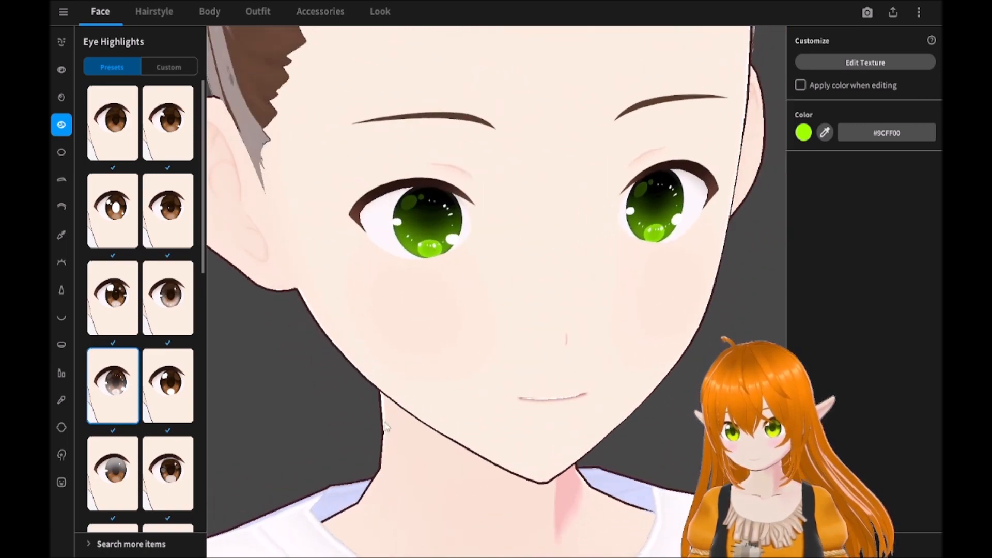
Try both eye highlight presets in the fifth row and the plain gradient preset without spots, checking the eyes from different angles
left_click(112, 472)
left_click(168, 473)
left_click_drag(408, 386, 335, 347)
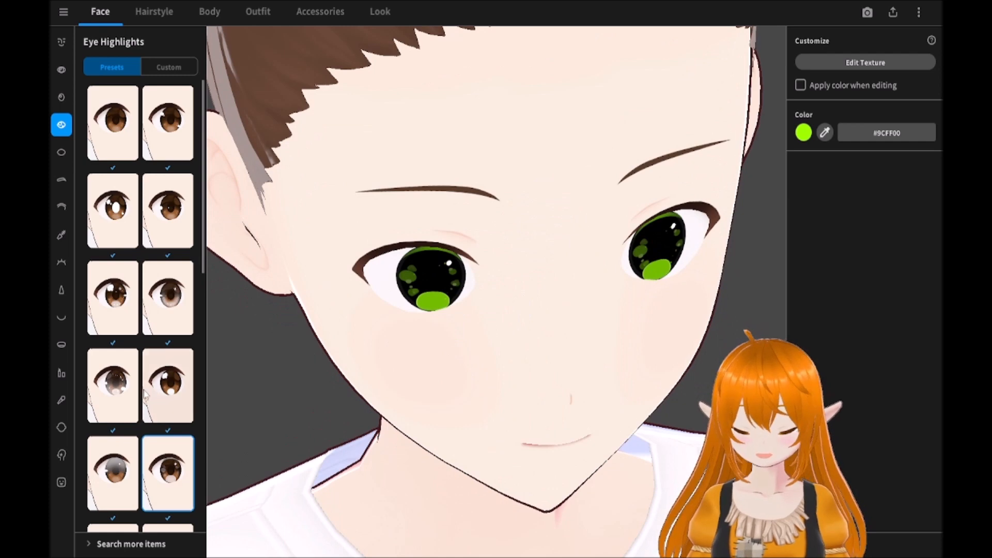
scroll(150, 403, "down", 3)
scroll(149, 412, "down", 1)
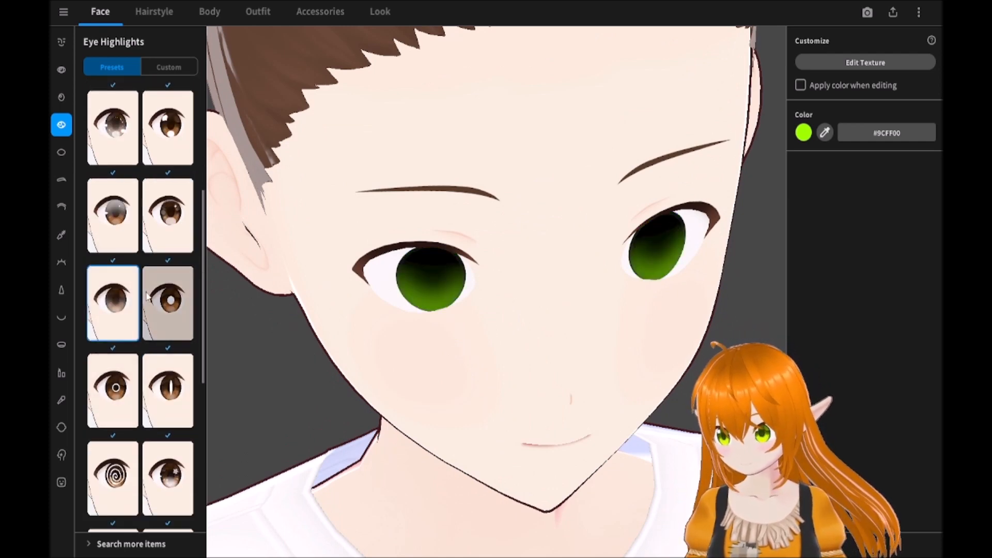
left_click(109, 298)
mouse_move(390, 314)
right_mouse_down()
mouse_move(375, 292)
mouse_move(388, 303)
right_mouse_up()
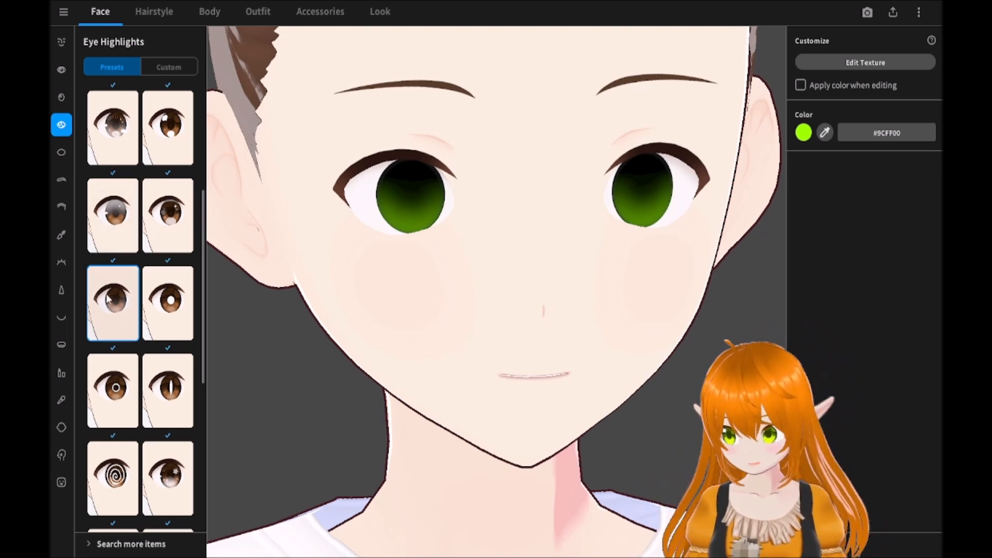
Try the eye highlight presets with a pupil ring, a spiral, a star and a heart
scroll(124, 309, "down", 3)
left_click(124, 308)
left_click(120, 386)
left_click(120, 313)
mouse_move(387, 290)
right_mouse_down()
mouse_move(405, 281)
mouse_move(374, 281)
mouse_move(378, 290)
right_mouse_up()
left_click(156, 400)
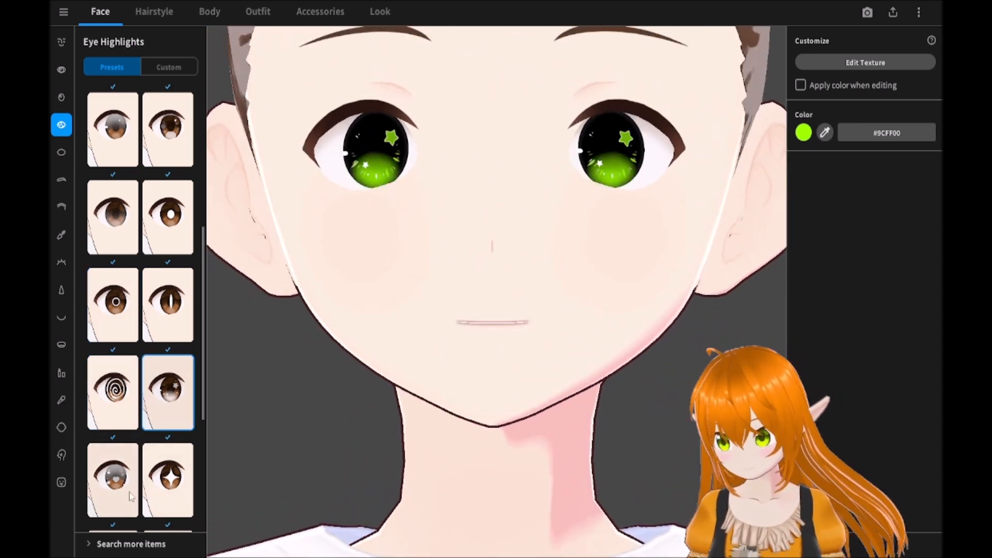
left_click(137, 481)
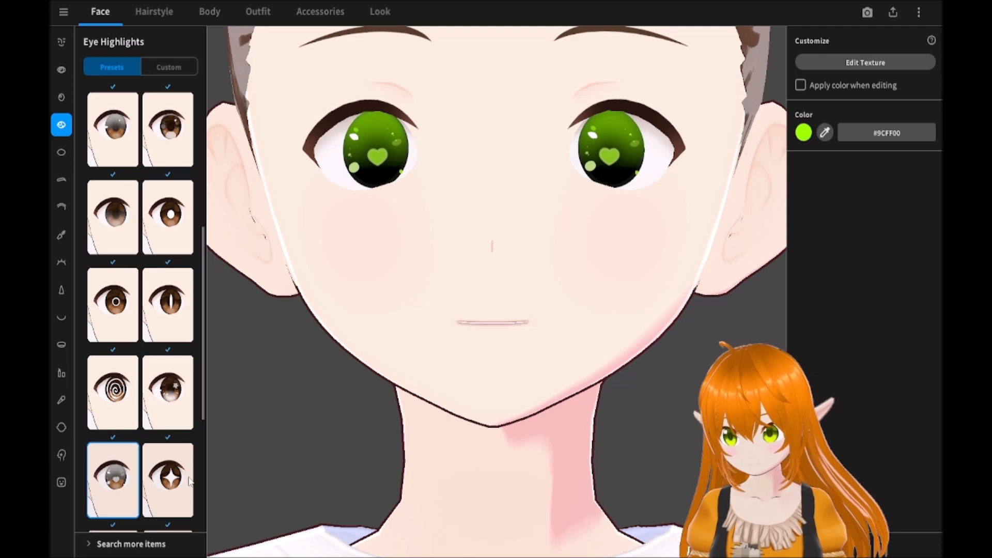
scroll(111, 465, "down", 3)
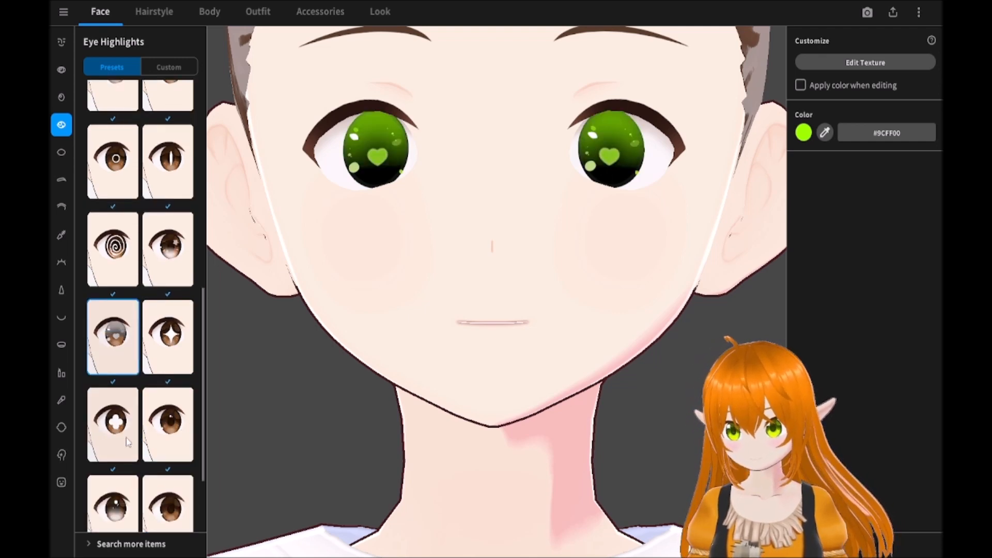
Look over the iris, eye set and sclera options
left_click(62, 95)
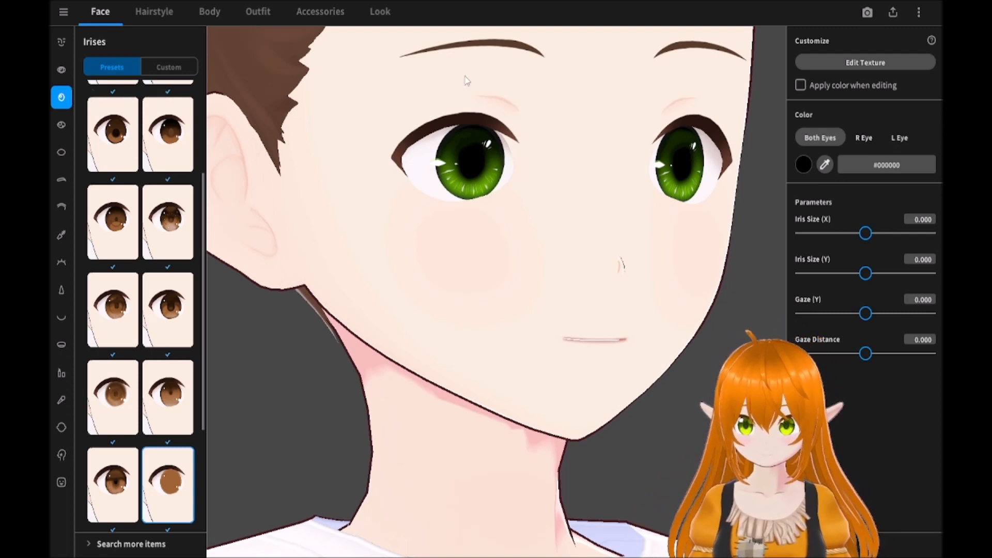
left_click(59, 70)
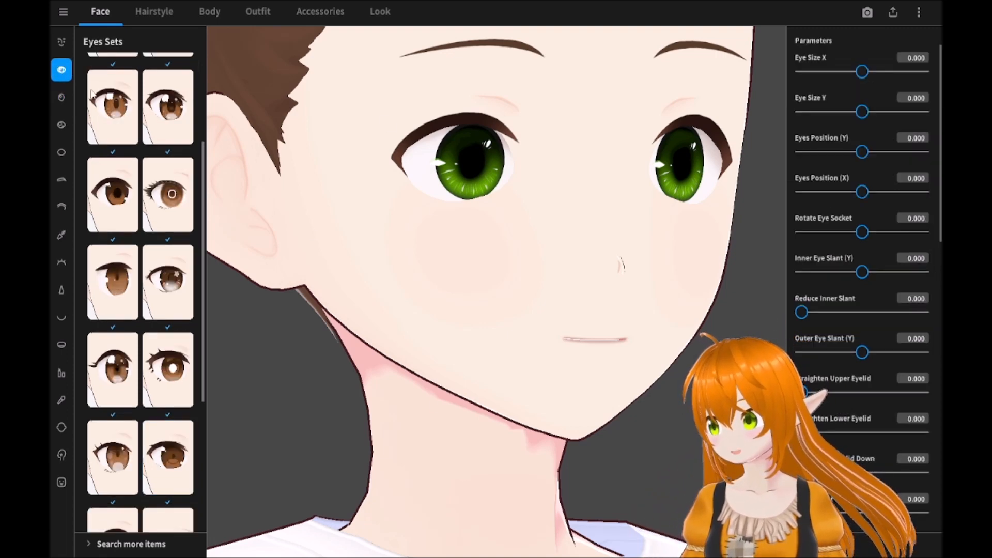
left_click(55, 151)
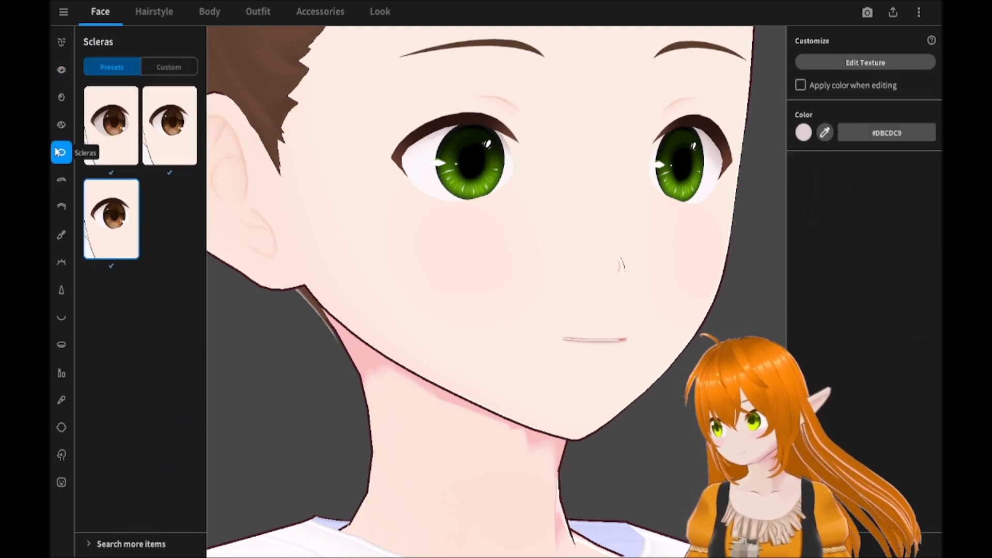
Try several eyebrow presets on the face, ending with the bristly brows that slant down towards the nose
left_click(57, 188)
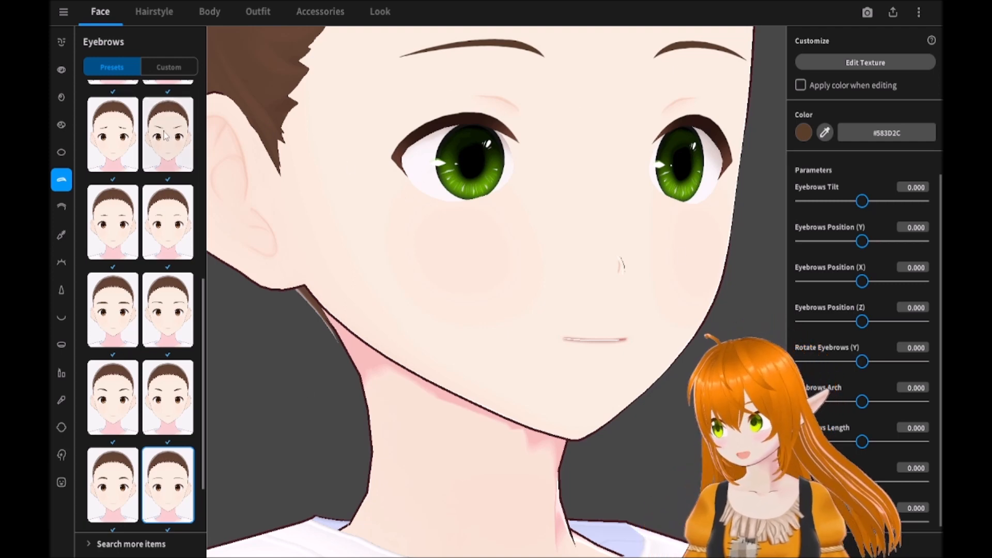
left_click(115, 223)
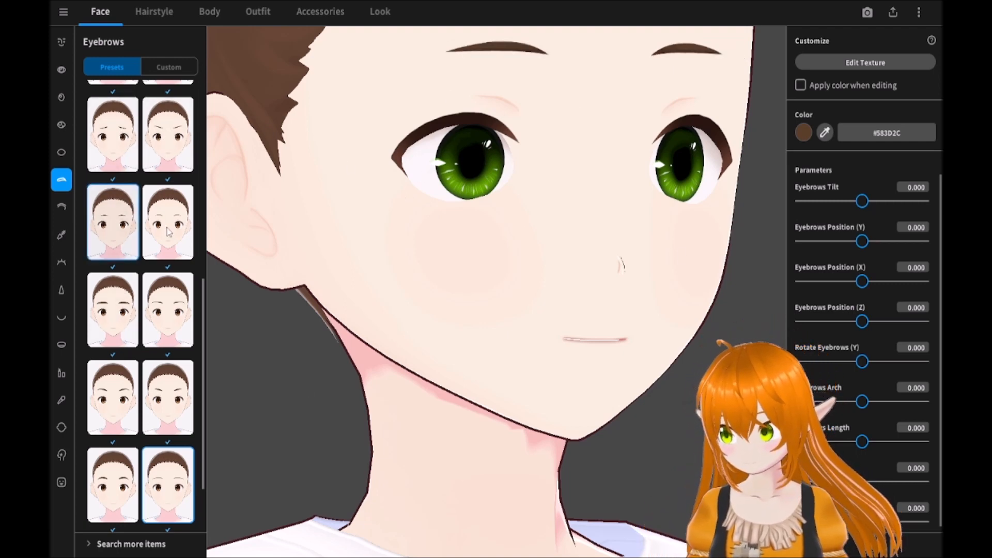
left_click(159, 218)
left_click(160, 144)
left_click_drag(337, 252, 250, 290)
left_click(159, 406)
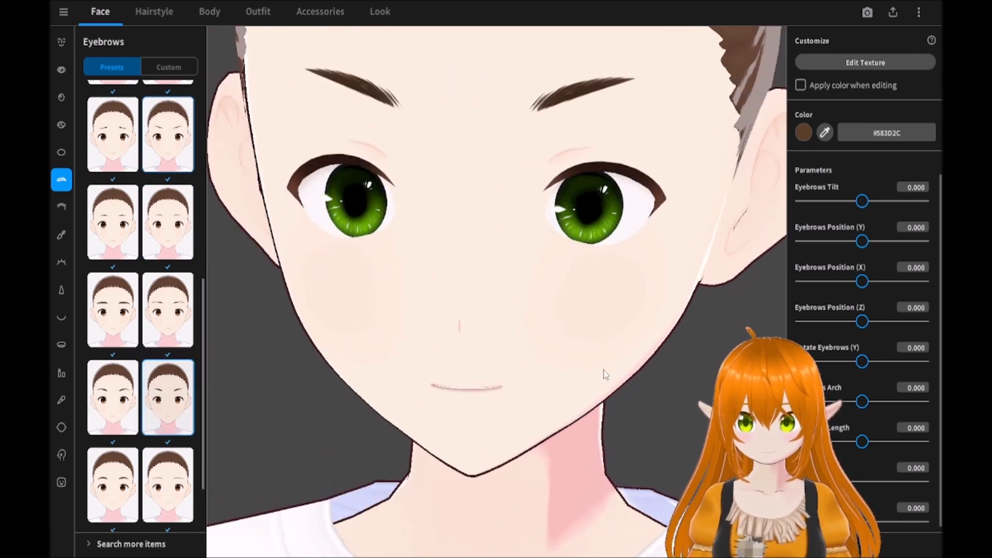
Adjust the eyebrows to Position (Z) 0.009, Tilt 0.203, Position (Y) -0.529 and Arch -0.405
mouse_move(862, 321)
left_mouse_down()
mouse_move(890, 322)
mouse_move(851, 329)
mouse_move(869, 334)
mouse_move(862, 336)
left_mouse_up()
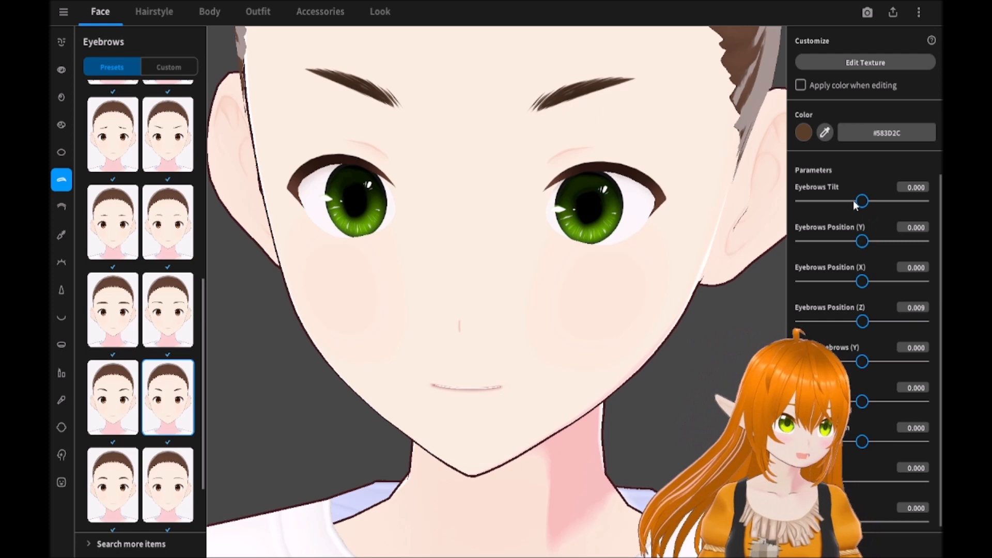
mouse_move(863, 203)
left_mouse_down()
mouse_move(915, 211)
mouse_move(898, 202)
mouse_move(875, 209)
left_mouse_up()
left_click_drag(860, 244, 828, 261)
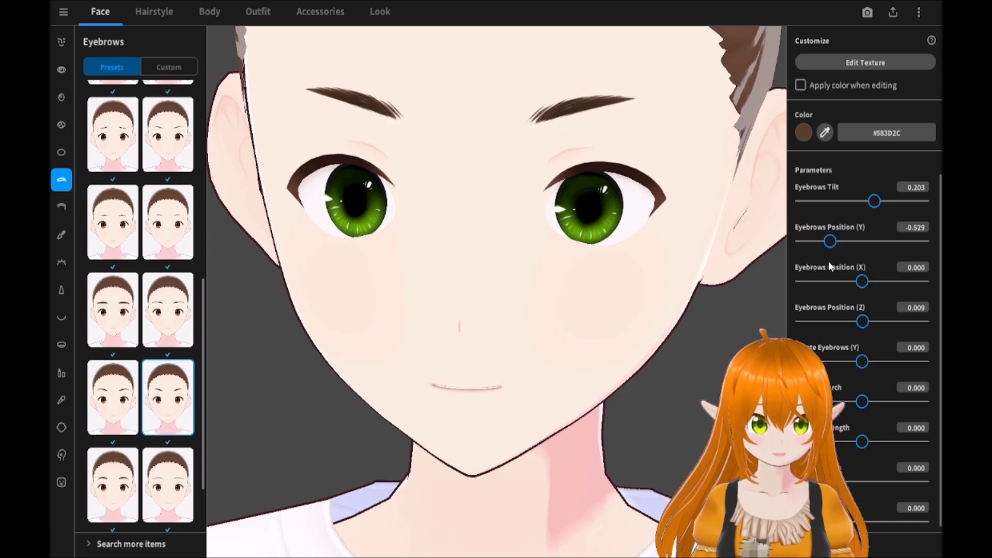
left_click_drag(862, 402, 837, 402)
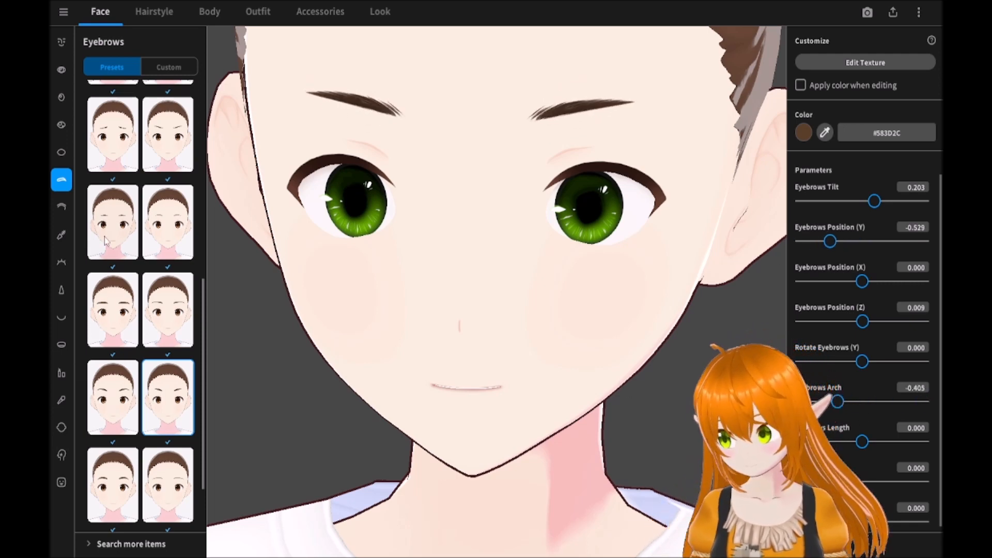
Choose the thick, smooth eyebrow preset and set its colour to orange #D75300
left_click(112, 310)
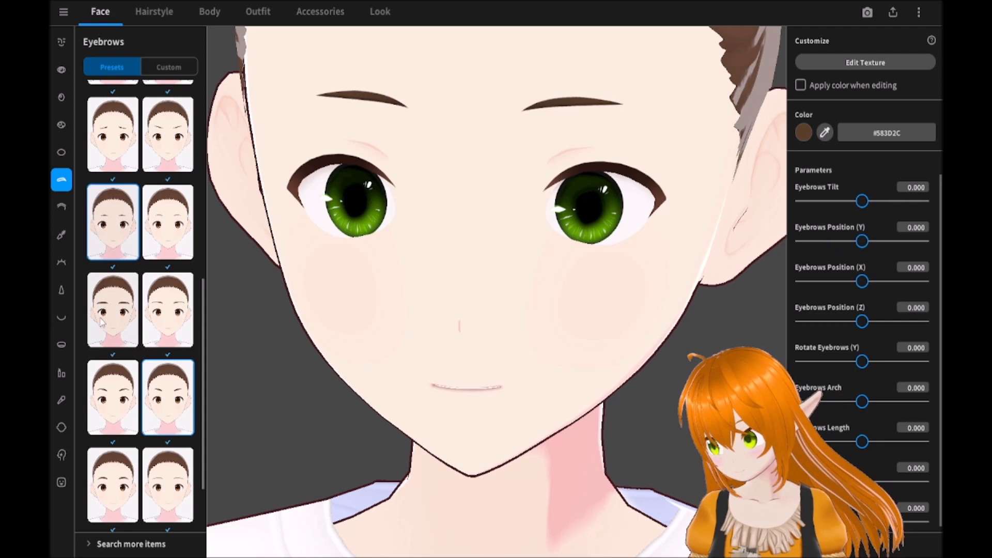
left_click(805, 131)
mouse_move(780, 166)
left_mouse_down()
mouse_move(821, 151)
mouse_move(808, 174)
left_mouse_up()
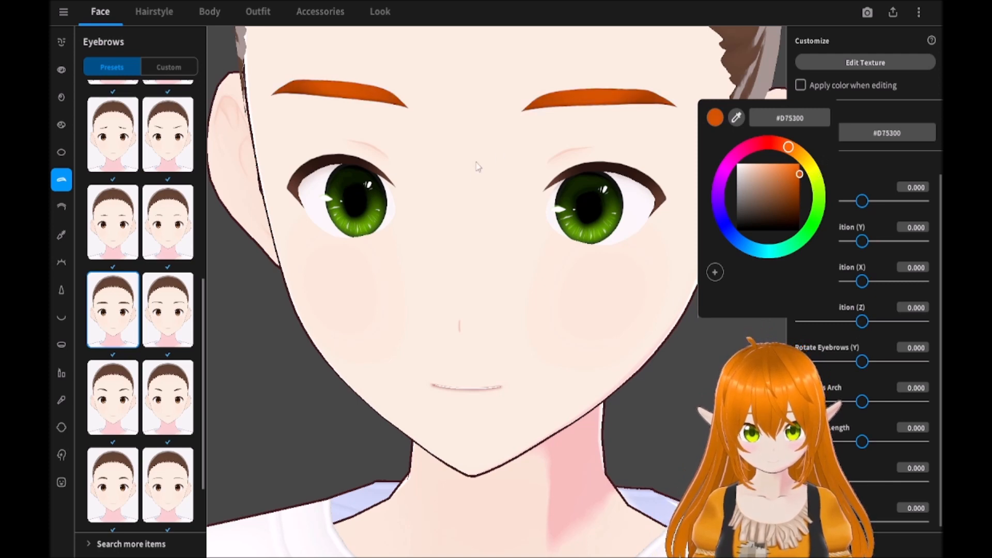
left_click(498, 157)
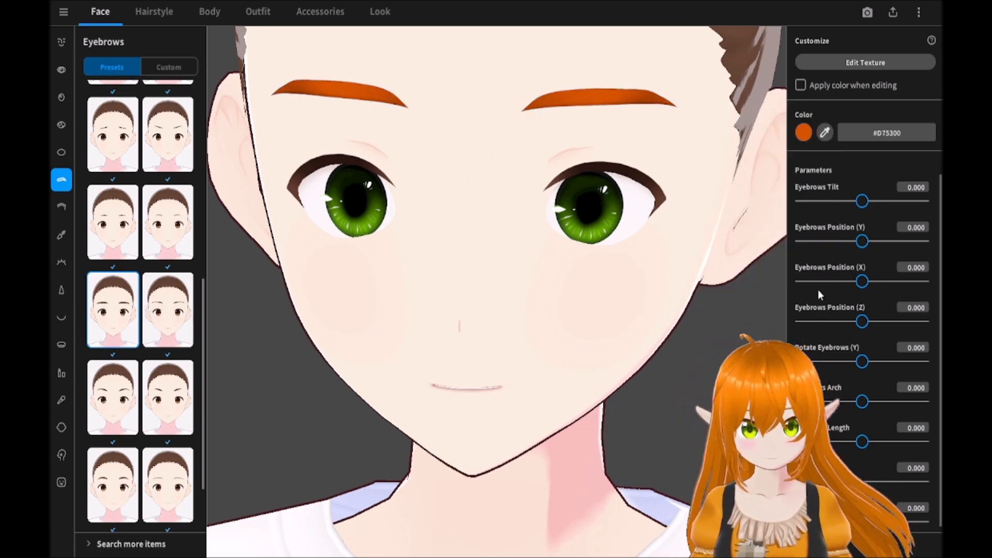
Try adjusting the eyebrows' Position (Z) and inspect the brows and eyelids from different angles
left_click_drag(861, 321, 856, 329)
right_click_drag(724, 351, 641, 362)
scroll(858, 408, "down", 1)
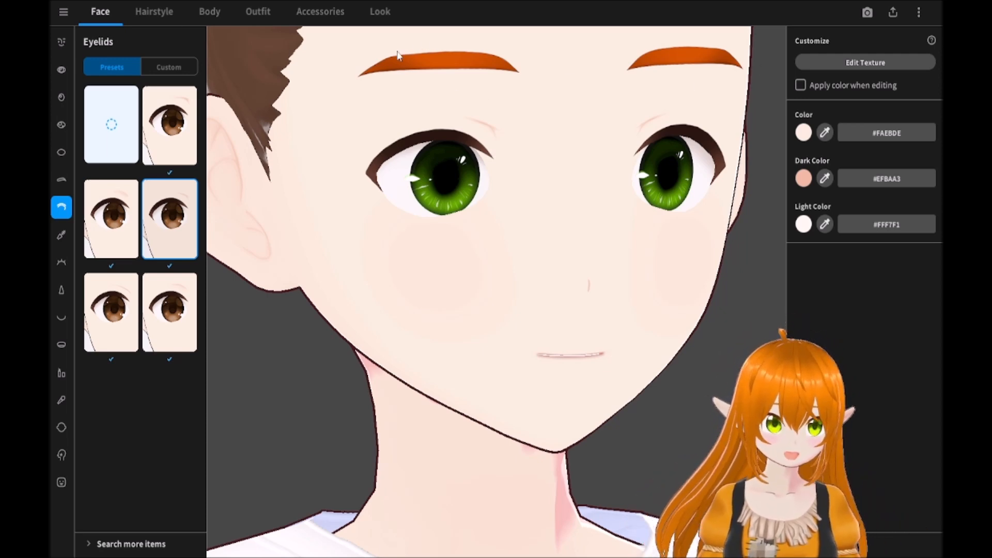
right_click_drag(427, 200, 408, 192)
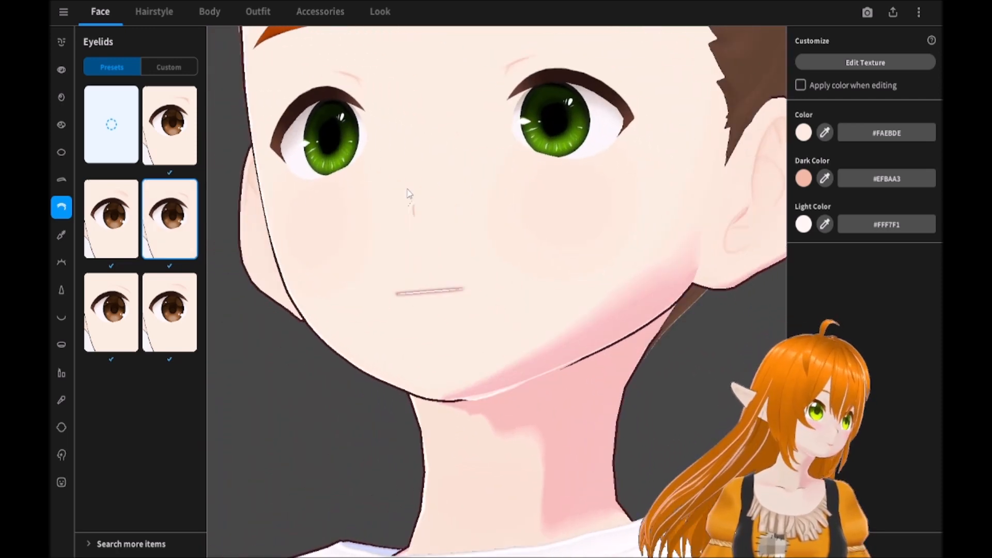
Try the second face set and the one with ring pupils and spiky lashes, checking the head from several angles
left_click(62, 44)
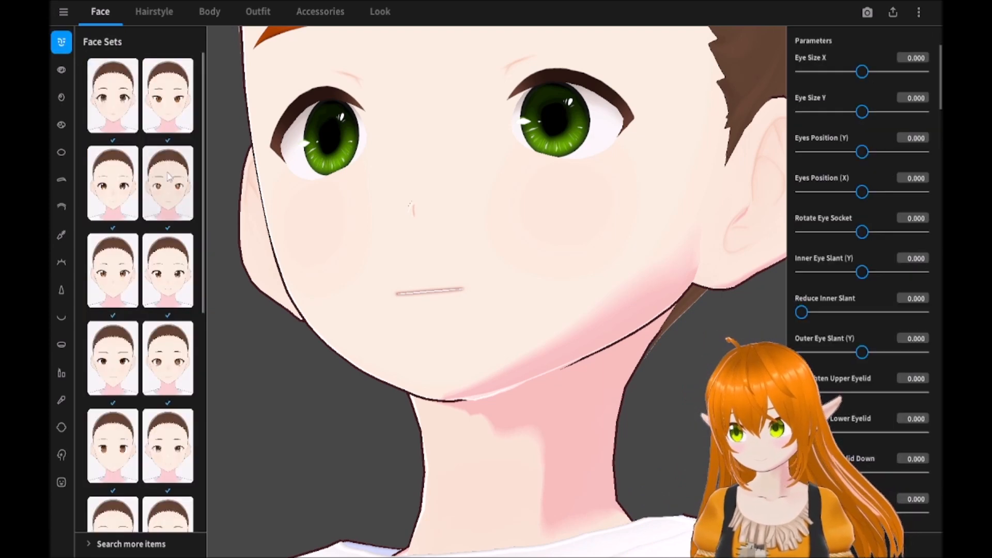
left_click(169, 97)
scroll(349, 314, "down", 6)
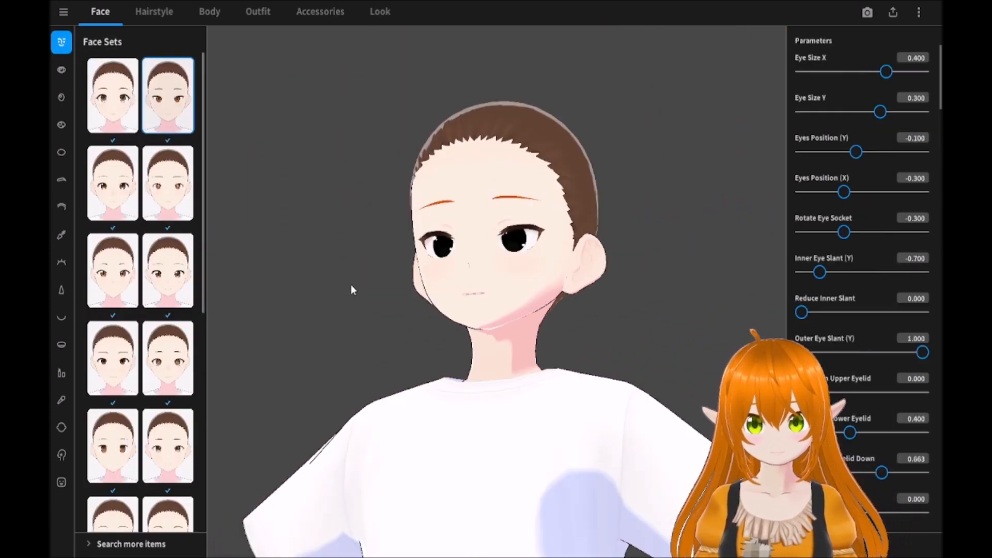
right_click_drag(352, 287, 388, 283)
left_click(162, 362)
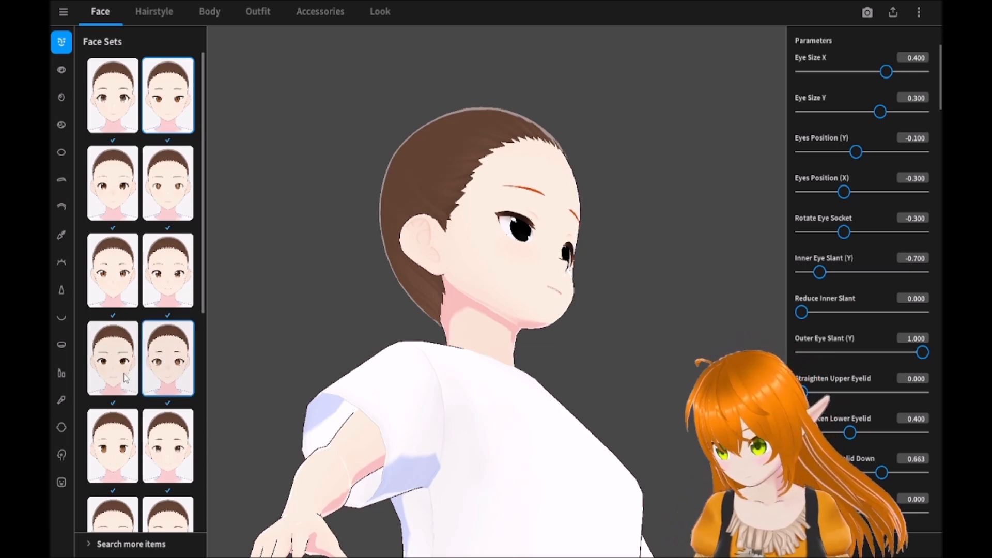
right_click_drag(388, 377, 352, 378)
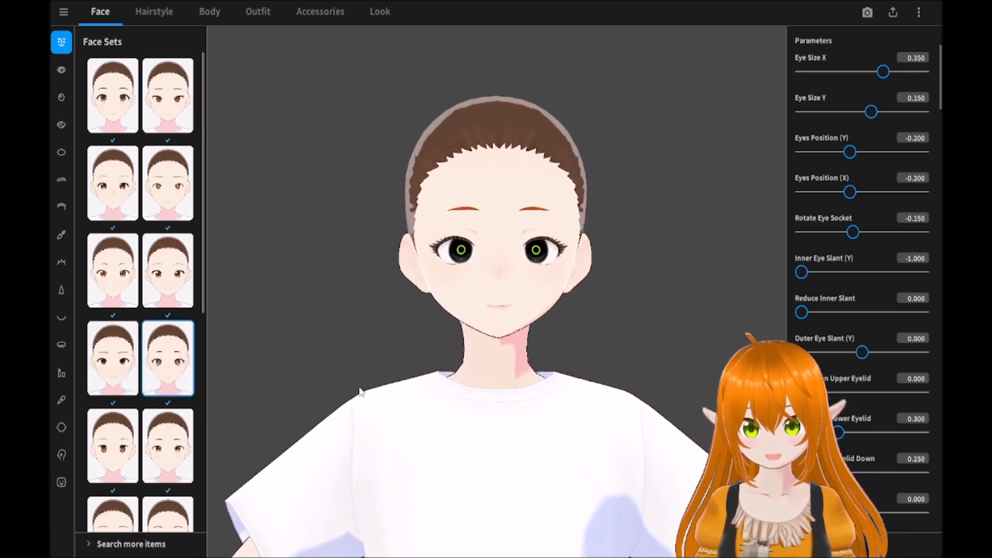
scroll(361, 348, "up", 5)
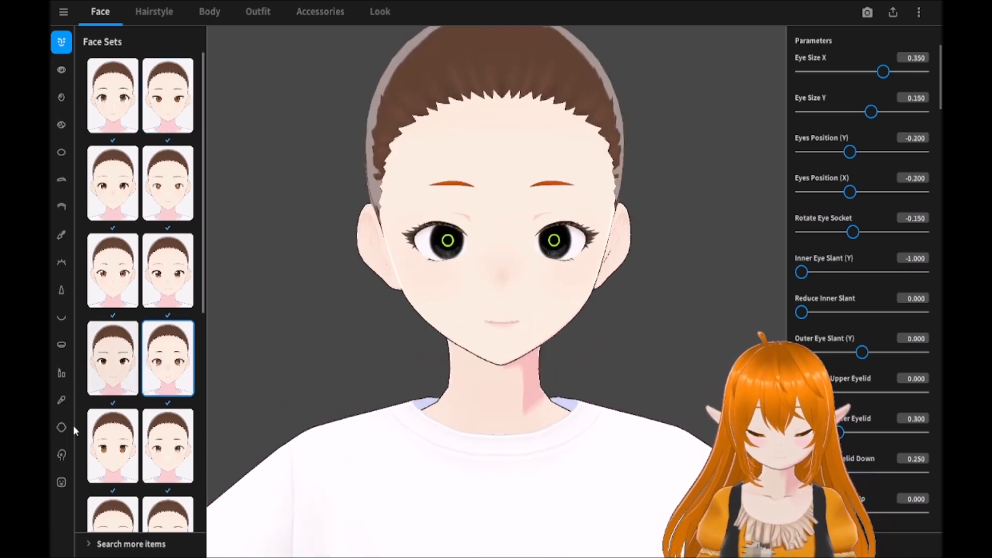
Try further face sets and apply the one with star highlights in the eyes, checking it from a slight angle
scroll(138, 408, "down", 4)
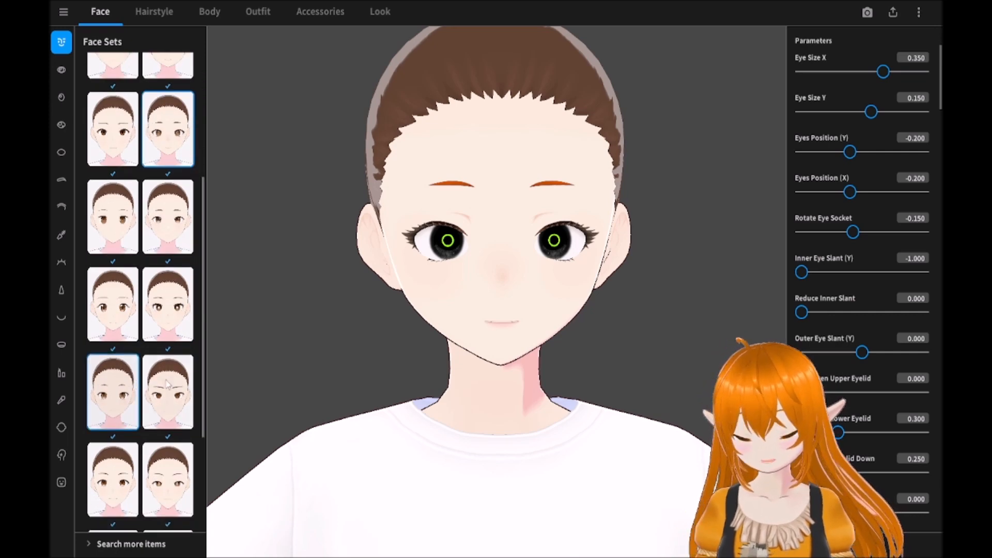
left_click(163, 382)
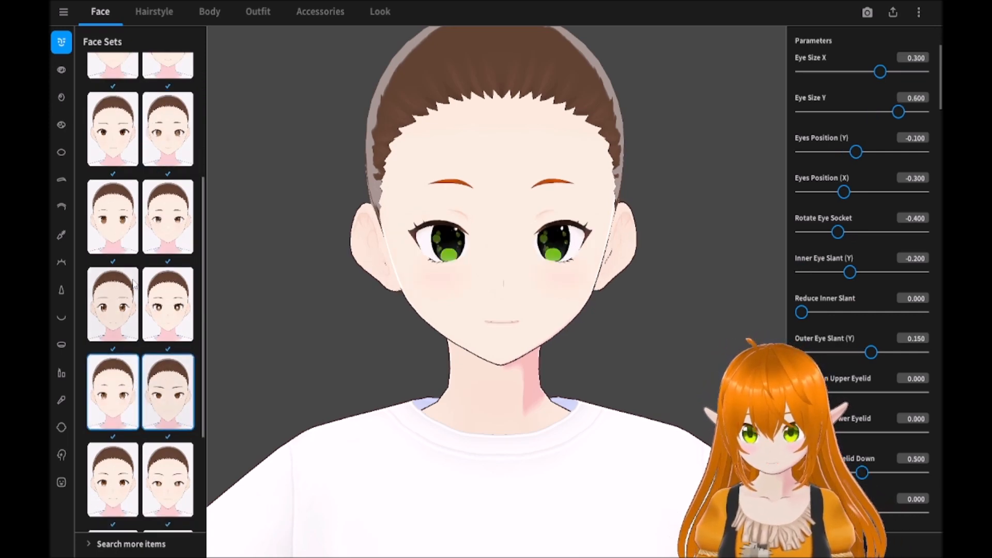
left_click(173, 252)
right_click_drag(392, 207, 440, 228)
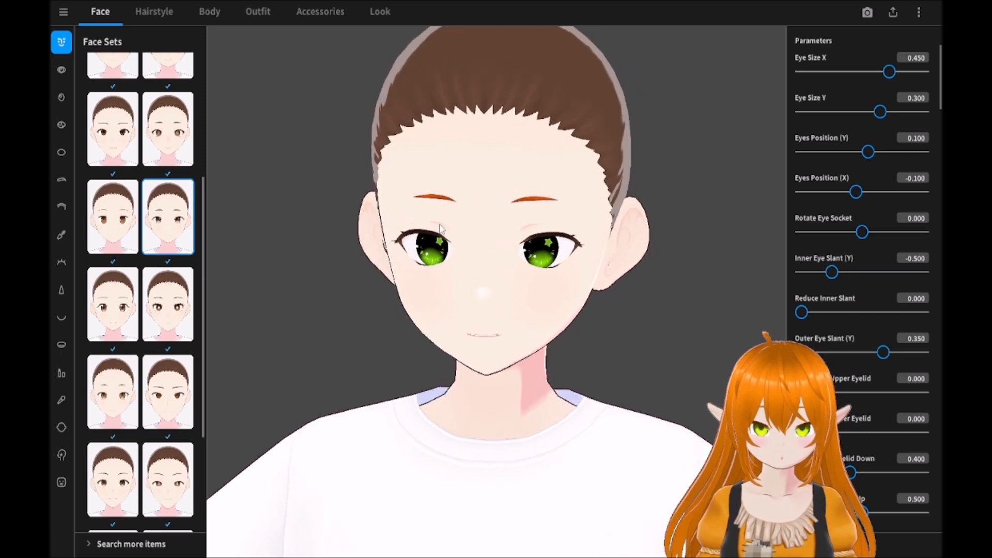
Apply the first eye set, with long outer lashes and gradient highlights, to the face
left_click(62, 70)
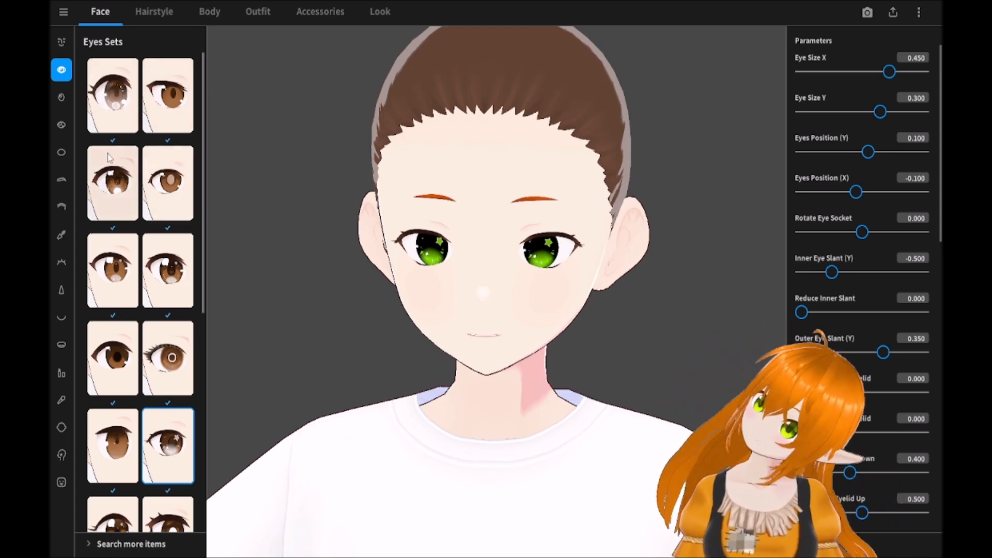
left_click(113, 95)
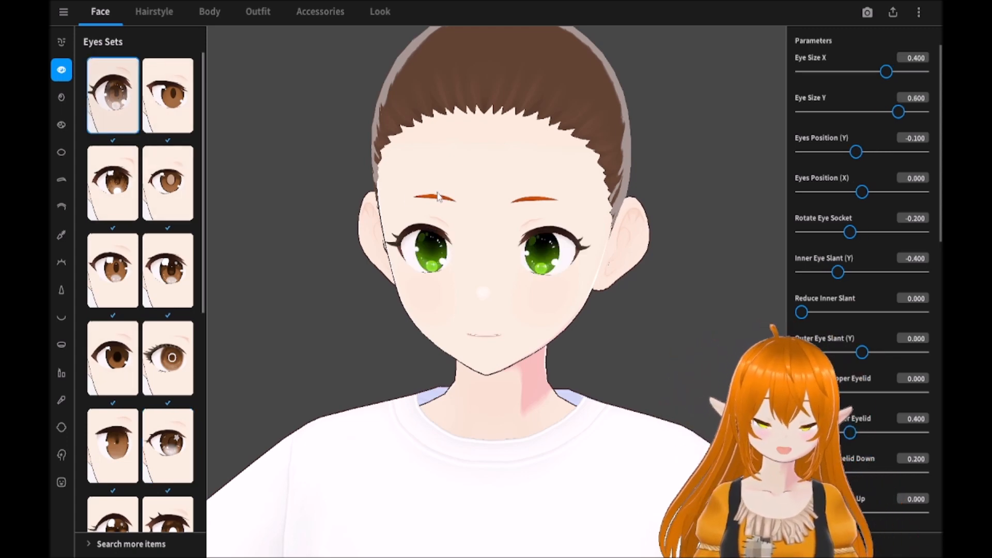
Try extreme iris widths and heights, and settle on an Iris Size (X) of 0.017 and Iris Size (Y) of -0.075
right_click_drag(413, 214, 428, 234)
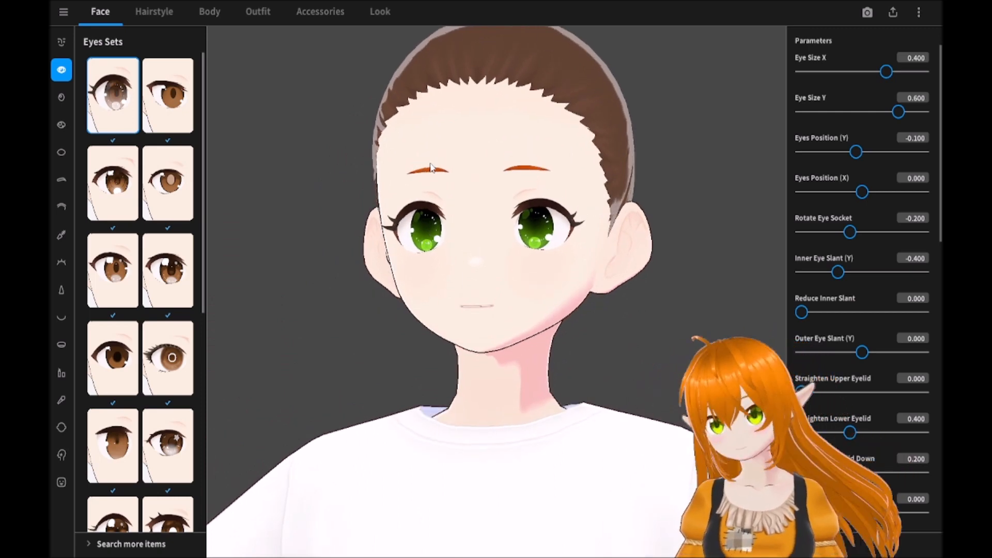
left_click(61, 97)
left_click_drag(865, 233, 910, 234)
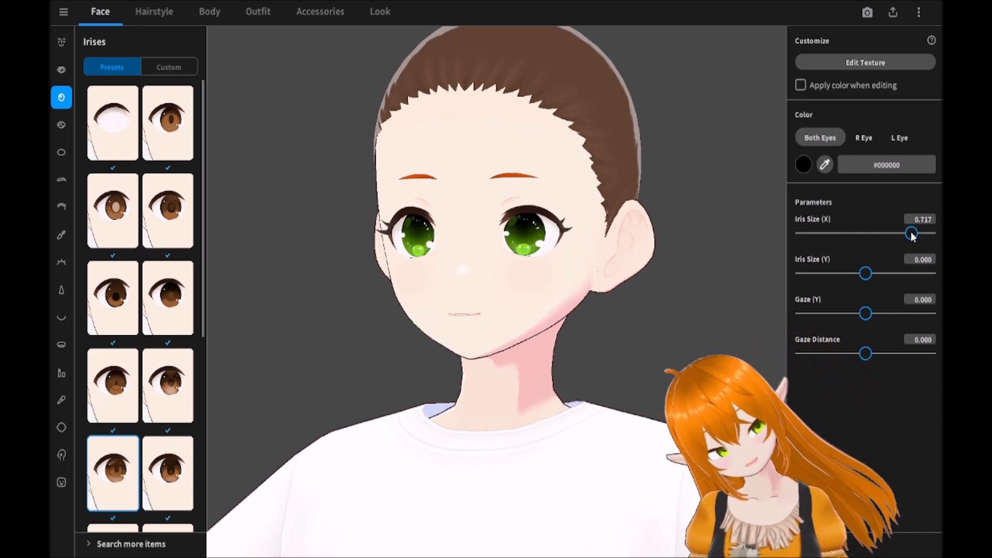
left_click_drag(912, 235, 872, 260)
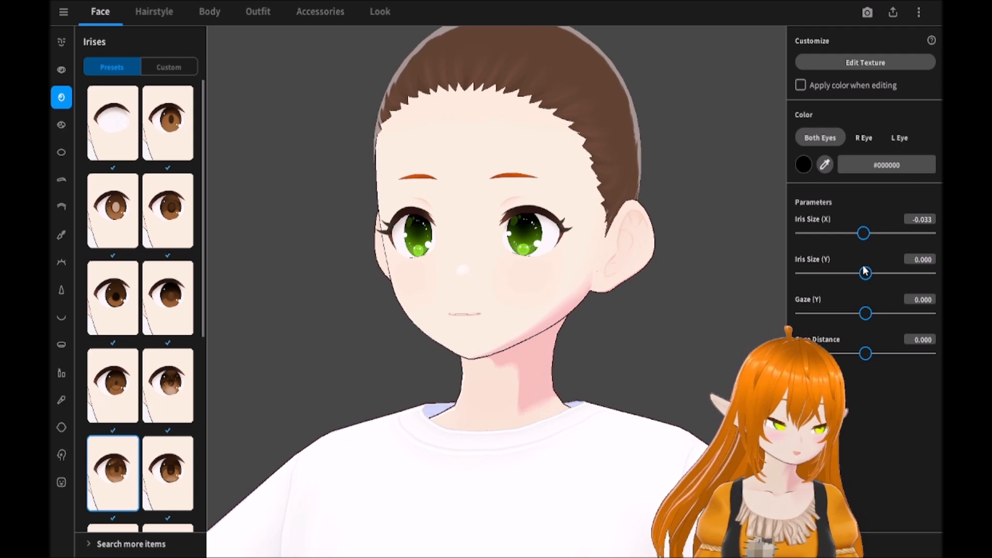
left_click_drag(866, 271, 865, 235)
left_click_drag(871, 275, 418, 275)
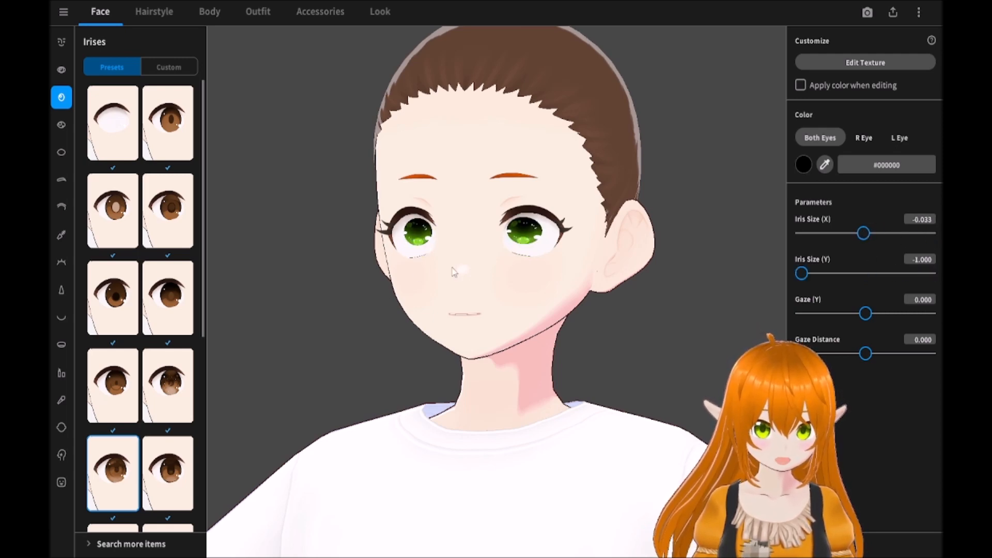
left_click_drag(862, 233, 941, 234)
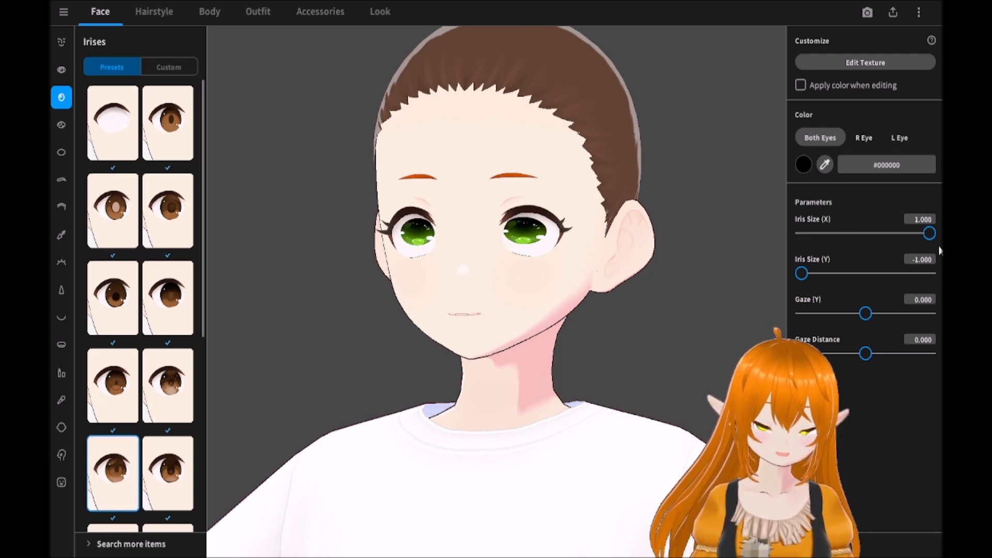
left_click_drag(802, 273, 860, 292)
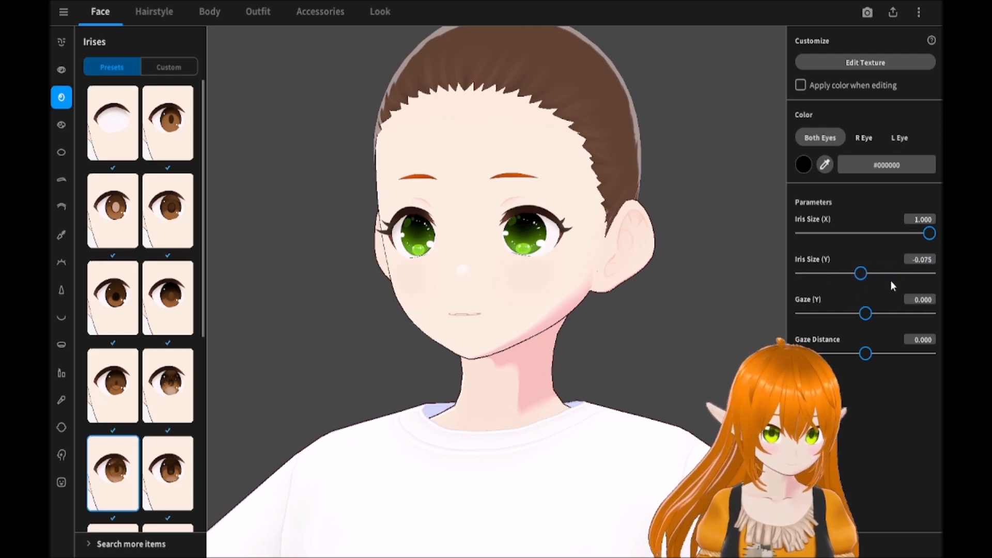
left_click_drag(929, 234, 866, 239)
Try the irises' Gaze (Y) parameter and set Gaze Distance to 0.100, checking the eyes from another angle
mouse_move(860, 318)
left_mouse_down()
mouse_move(919, 317)
mouse_move(753, 331)
mouse_move(869, 320)
left_mouse_up()
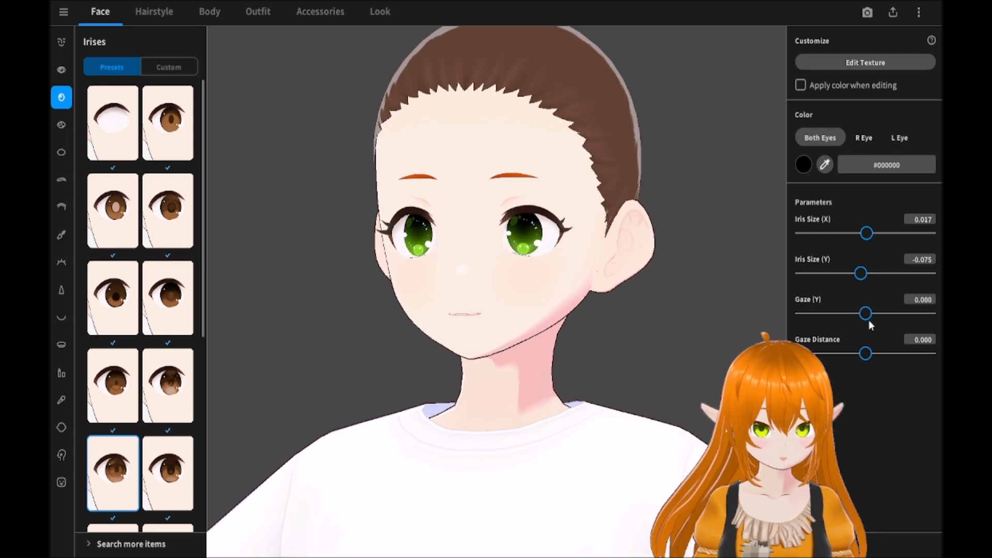
mouse_move(870, 354)
left_mouse_down()
mouse_move(928, 354)
mouse_move(842, 353)
mouse_move(732, 325)
mouse_move(935, 333)
mouse_move(866, 339)
mouse_move(876, 336)
left_mouse_up()
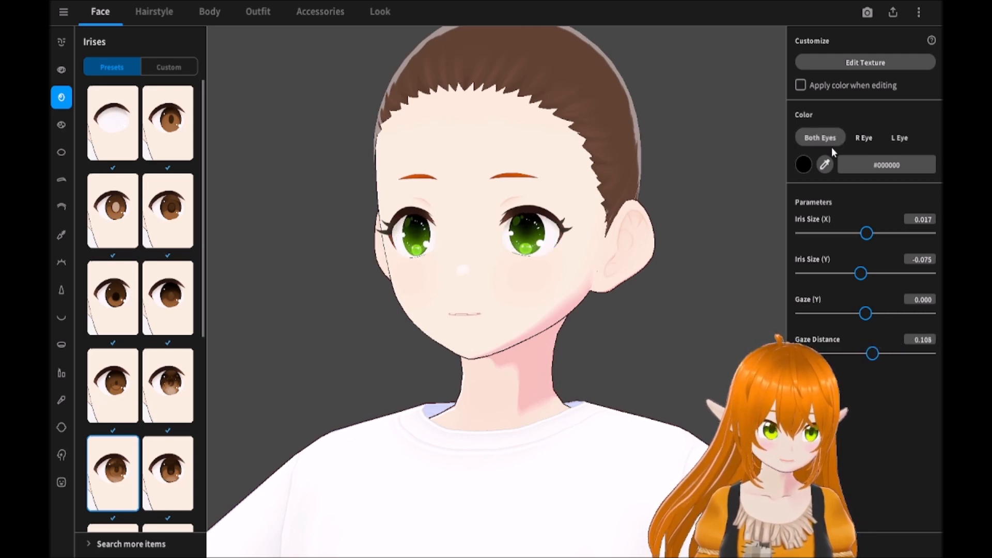
left_click_drag(713, 224, 567, 359)
right_click_drag(567, 356, 612, 342)
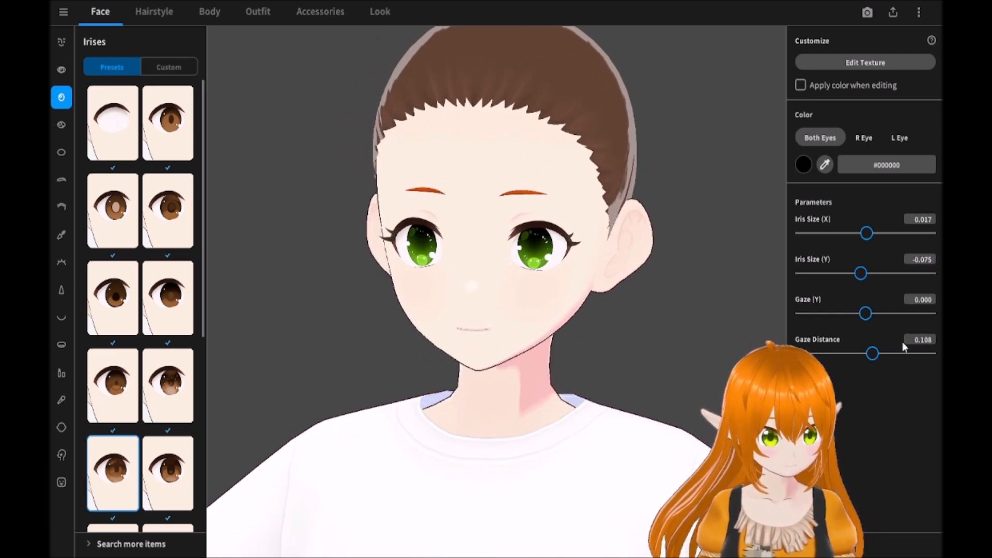
left_click_drag(868, 355, 871, 359)
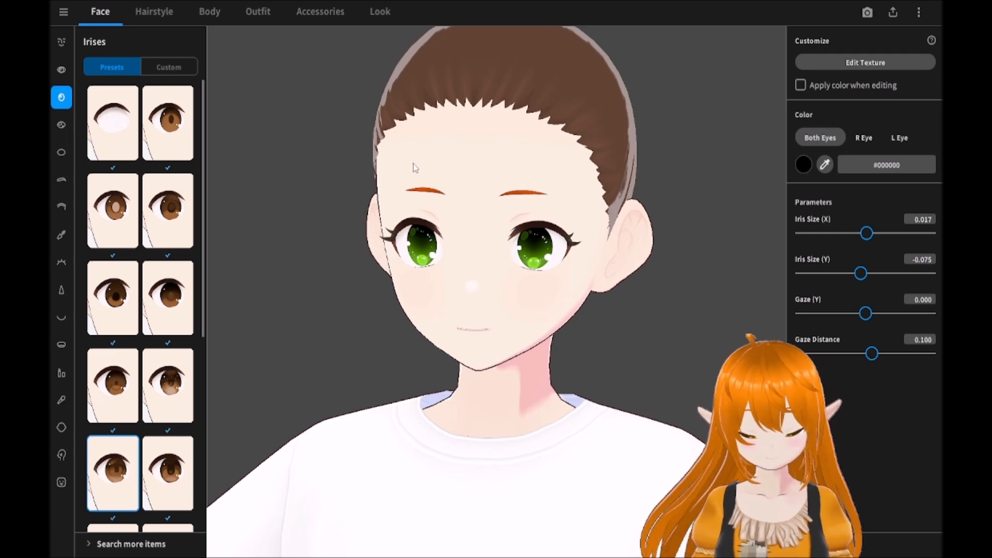
Change the iris colour of both eyes to yellow-green #CCFF00 and check the eyes from the other side
left_click(805, 166)
mouse_move(811, 187)
left_mouse_down()
mouse_move(820, 217)
mouse_move(813, 187)
mouse_move(817, 195)
left_mouse_up()
mouse_move(799, 247)
left_mouse_down()
mouse_move(813, 176)
mouse_move(820, 207)
mouse_move(824, 191)
left_mouse_up()
left_click(641, 227)
mouse_move(545, 262)
right_mouse_down()
mouse_move(563, 255)
mouse_move(545, 268)
right_mouse_up()
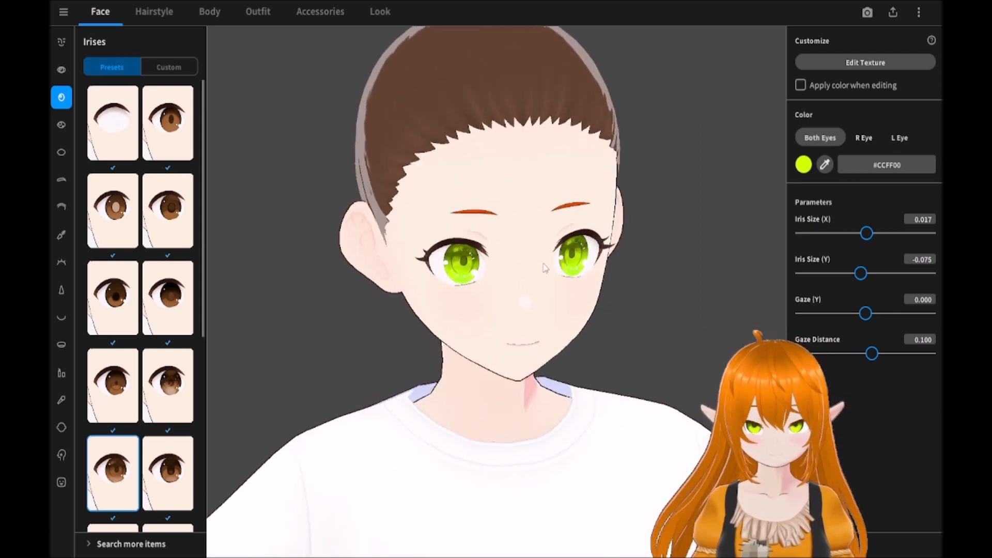
Inspect the eye highlight colour, switch to the soft highlight preset in the third row, and try a green hue on it
left_click(64, 125)
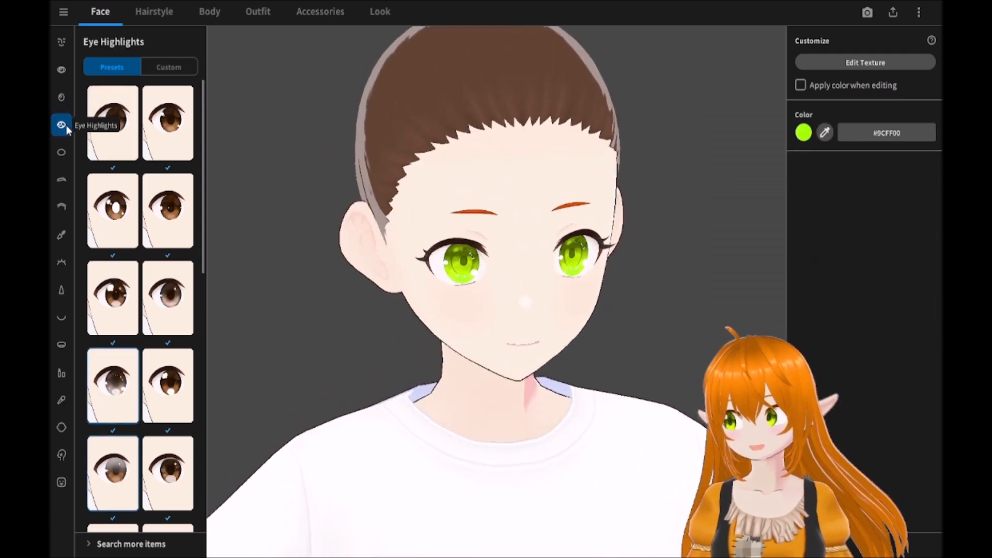
left_click(803, 132)
left_click_drag(787, 180, 819, 252)
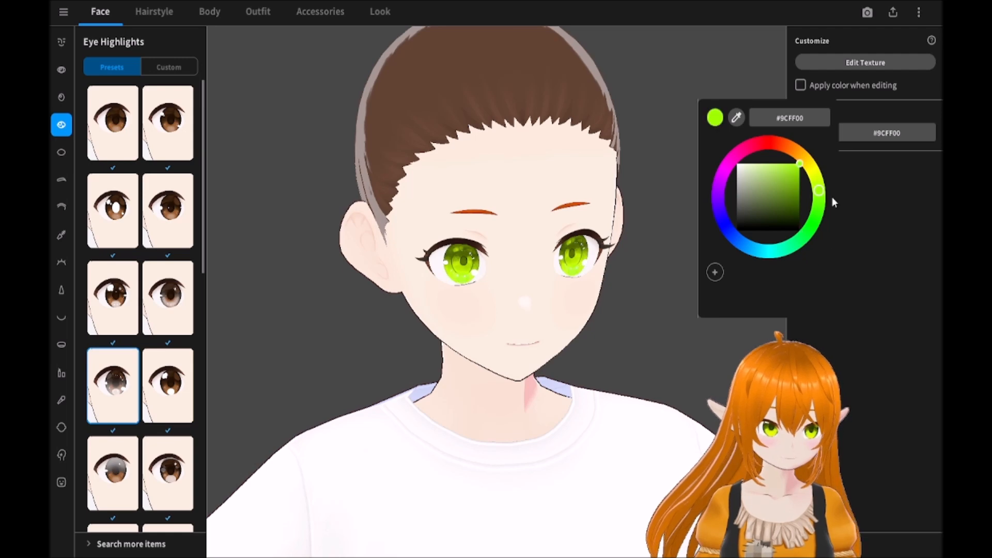
left_click(156, 317)
left_click(157, 318)
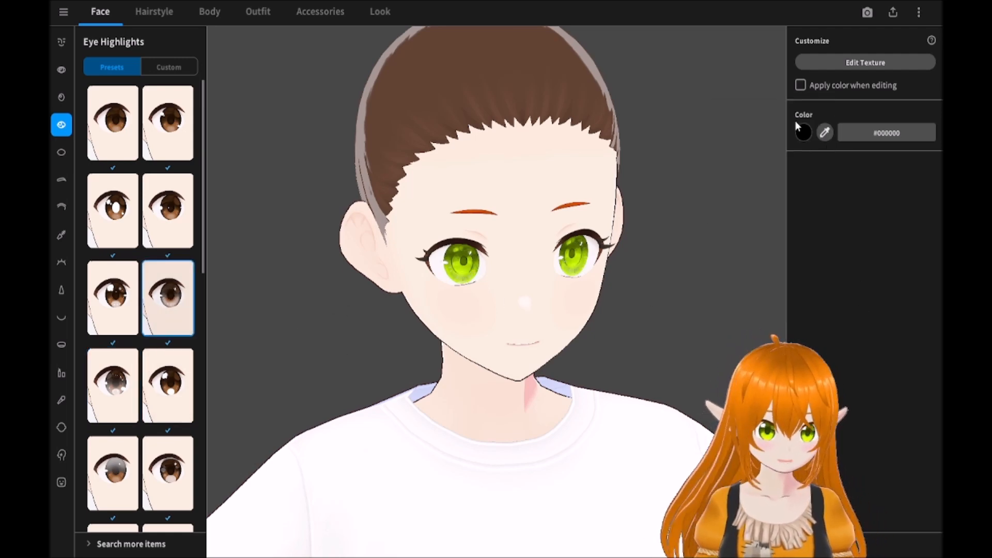
left_click(807, 137)
left_click(816, 218)
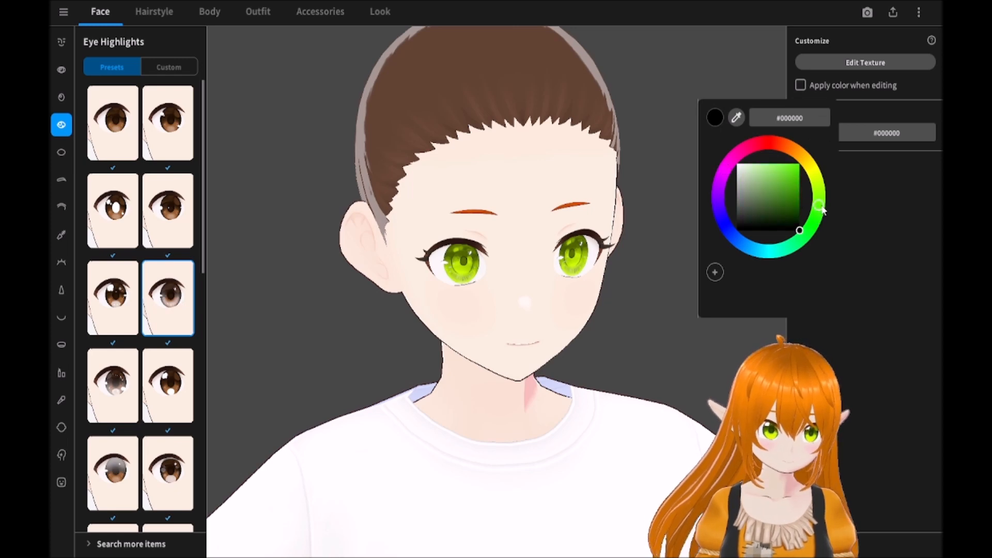
left_click(464, 311)
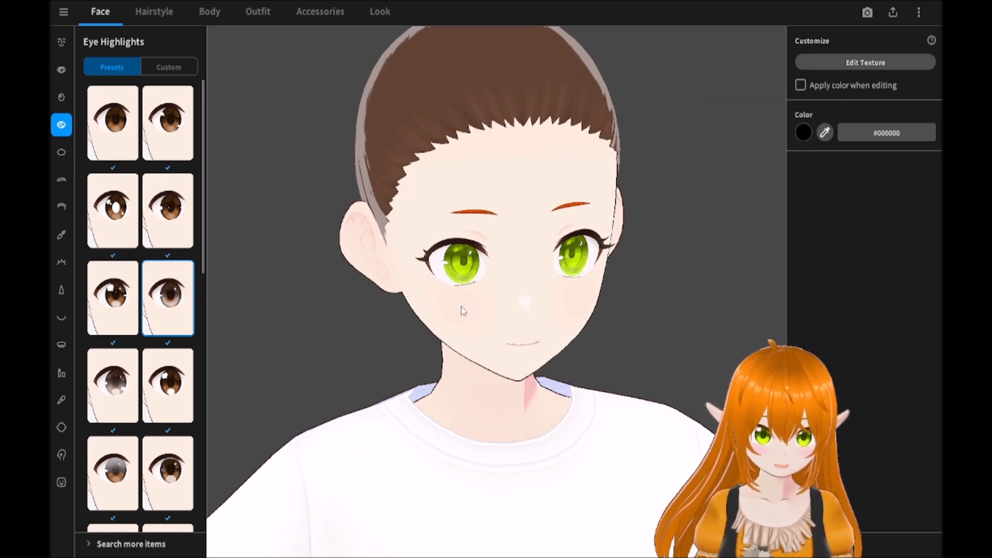
Darken the iris colour of both eyes to green #299300
left_click(61, 97)
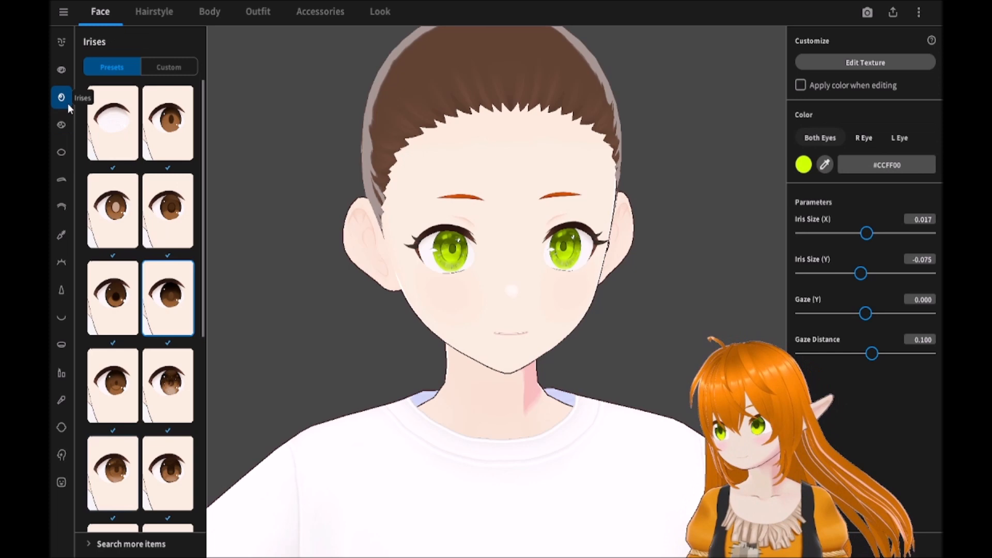
left_click(806, 164)
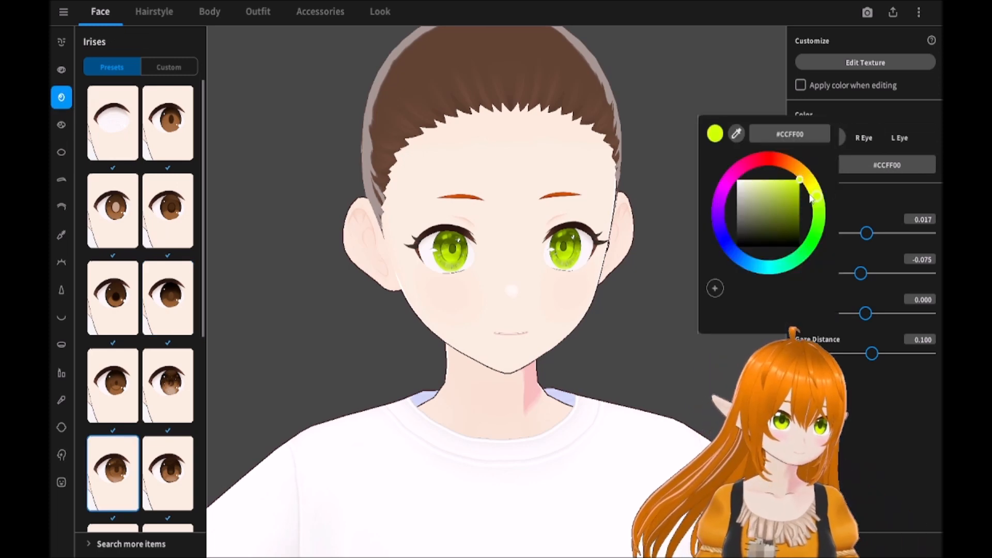
left_click_drag(798, 190, 797, 215)
Try the iris presets with dark pupils and apply the patterned one with a lighter lower half
left_click(123, 309)
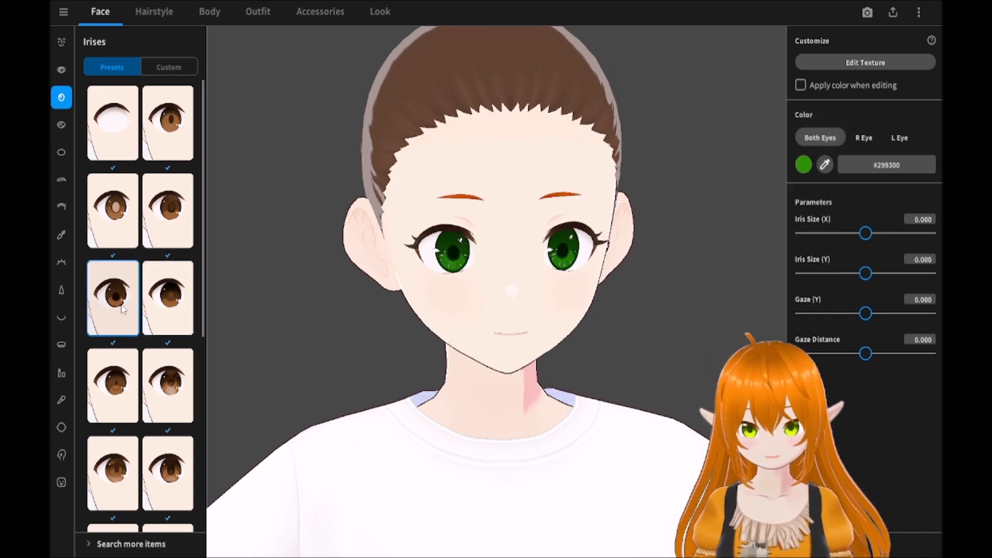
scroll(156, 292, "down", 2)
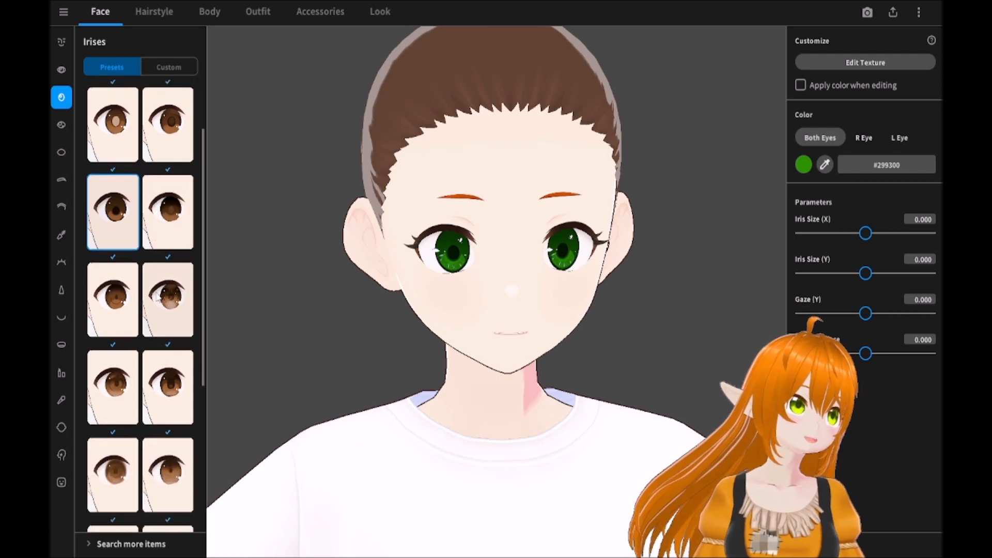
left_click(113, 302)
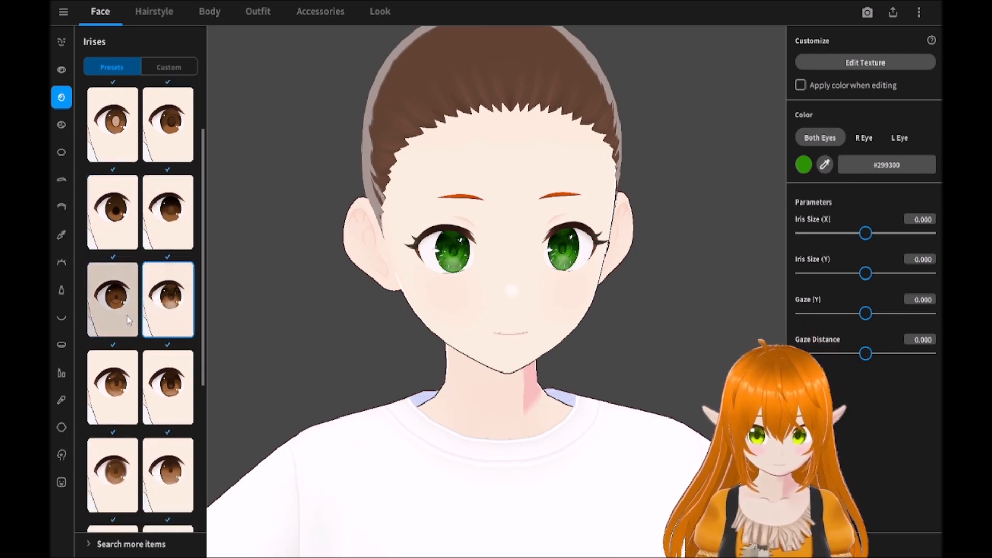
left_click(178, 315)
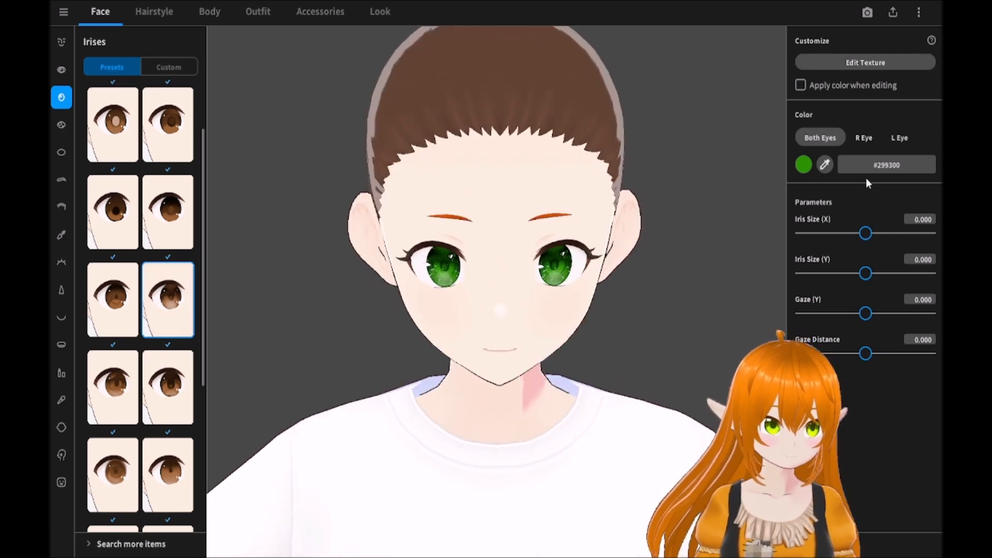
Brighten the iris colour of both eyes to green #23C300 and check it from the side
left_click(804, 165)
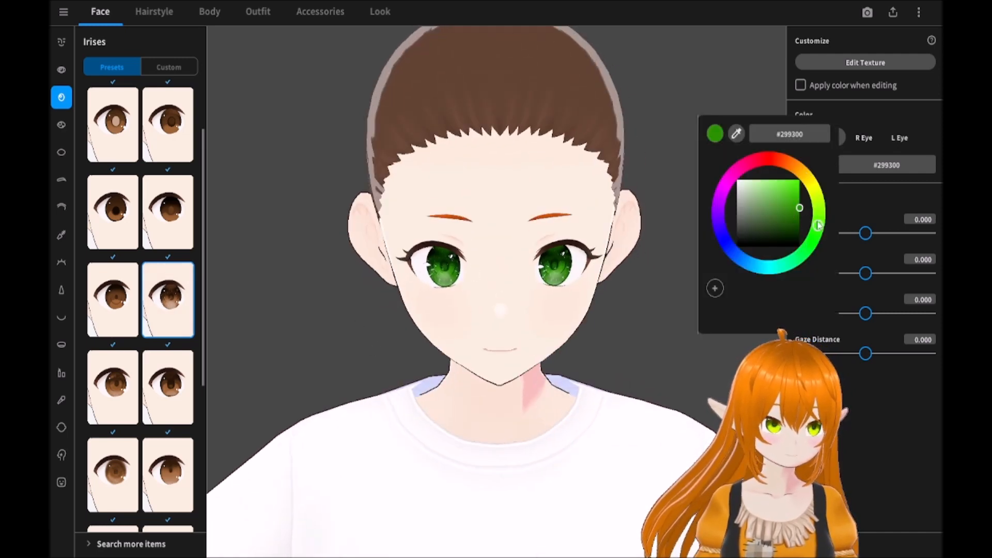
left_click_drag(820, 236, 810, 195)
left_click(646, 239)
right_click_drag(517, 232, 574, 221)
Apply the iris preset with a narrow pupil and smooth gradient, found further down the list, and check it from an angle
scroll(163, 361, "down", 5)
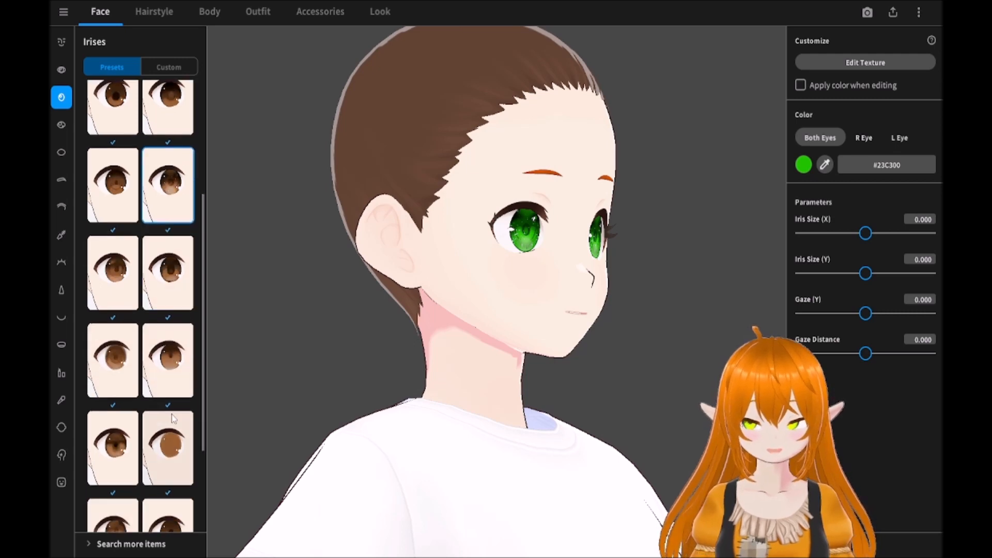
right_click_drag(387, 317, 358, 323)
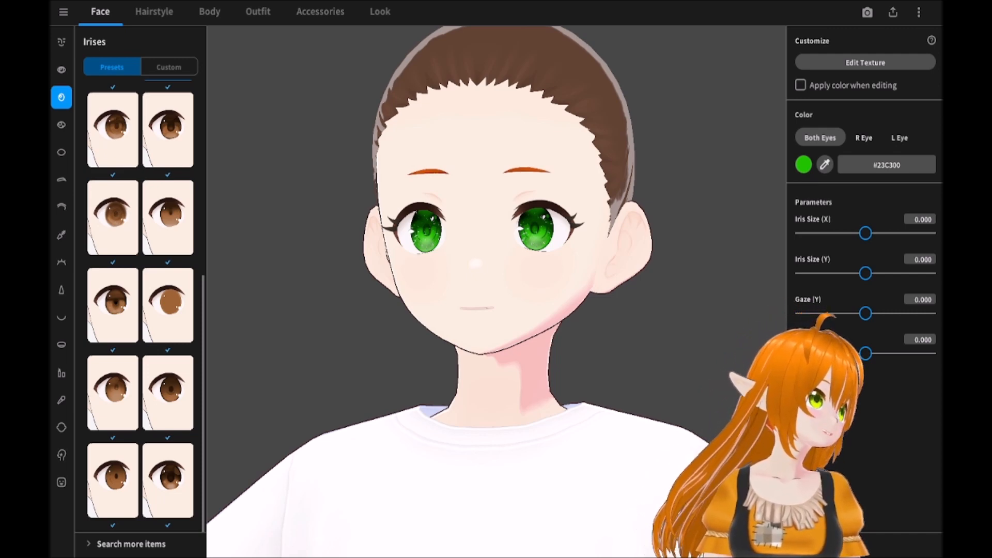
left_click(168, 218)
mouse_move(339, 275)
right_mouse_down()
mouse_move(361, 282)
mouse_move(359, 274)
right_mouse_up()
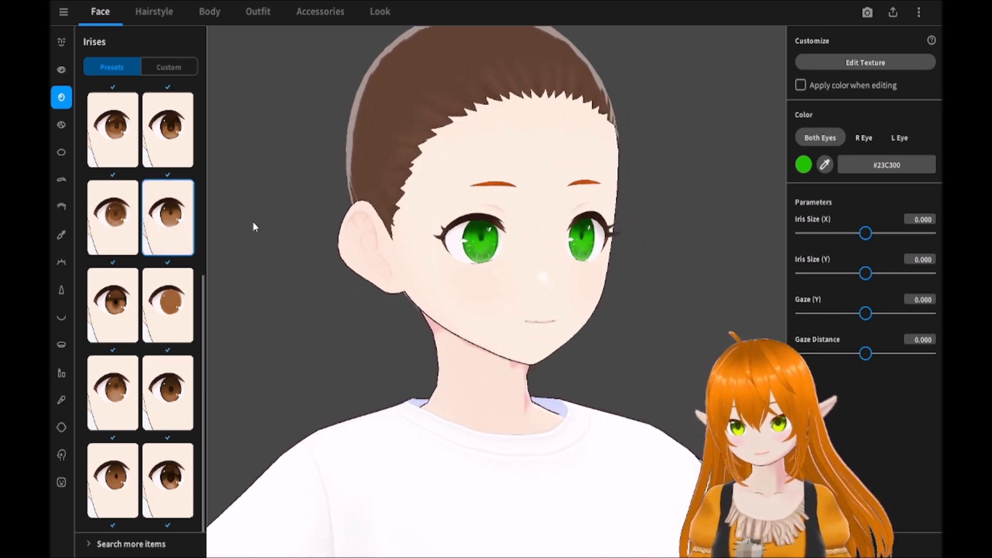
Try eye highlight presets, including the white oval pupil and the one with a large upper glint
left_click(61, 125)
mouse_move(289, 279)
right_mouse_down()
mouse_move(392, 227)
mouse_move(296, 261)
right_mouse_up()
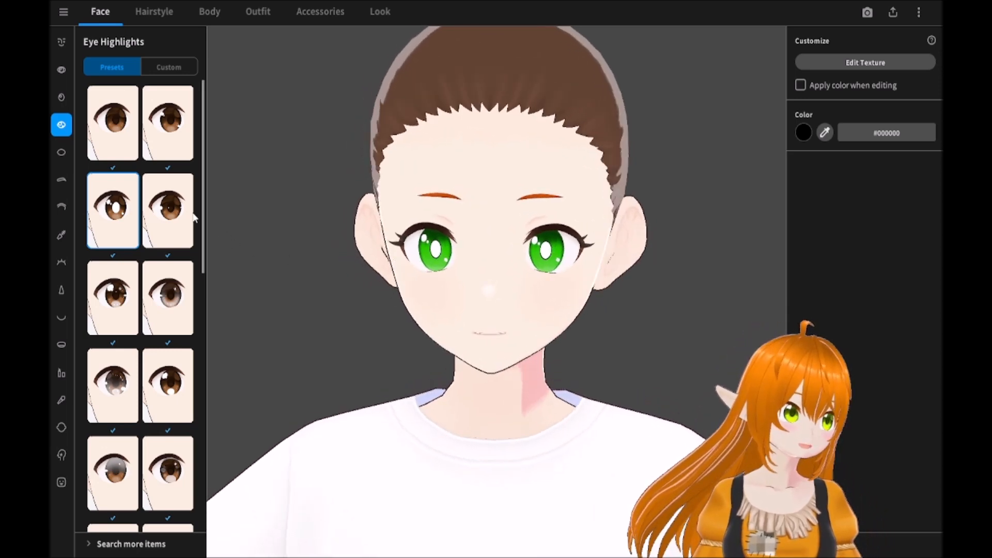
left_click(167, 211)
left_click(168, 286)
left_click(127, 291)
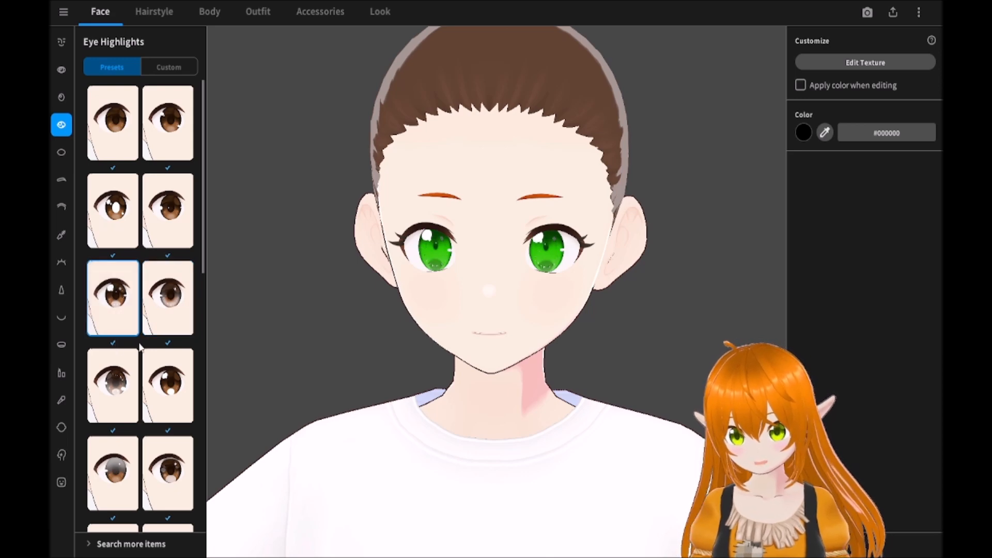
Compare the fourth-row eye highlight presets from an angle and apply the fifth-row one with a grey gradient over the upper iris
left_click(122, 378)
left_click(169, 379)
left_click(124, 379)
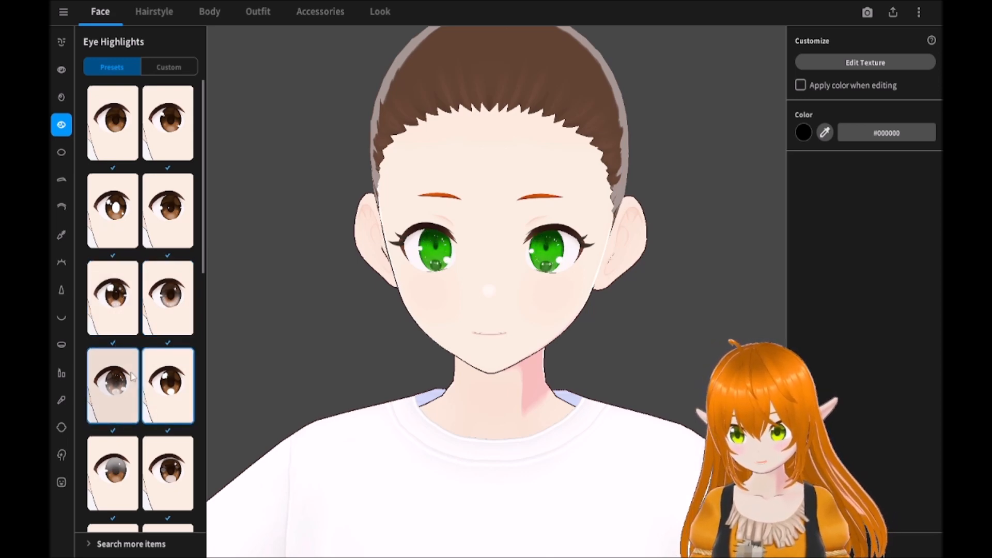
right_click_drag(399, 318, 310, 323)
scroll(176, 333, "down", 3)
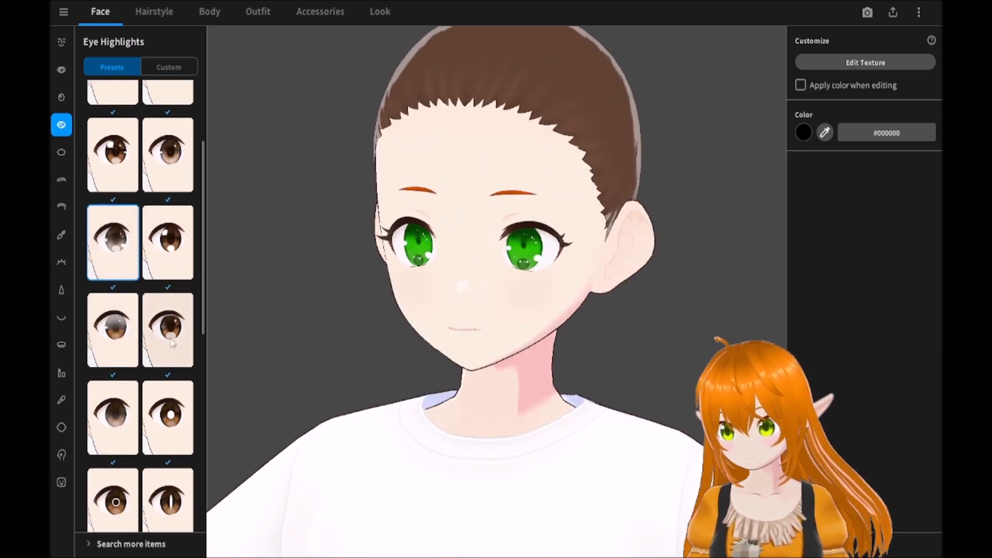
left_click(116, 331)
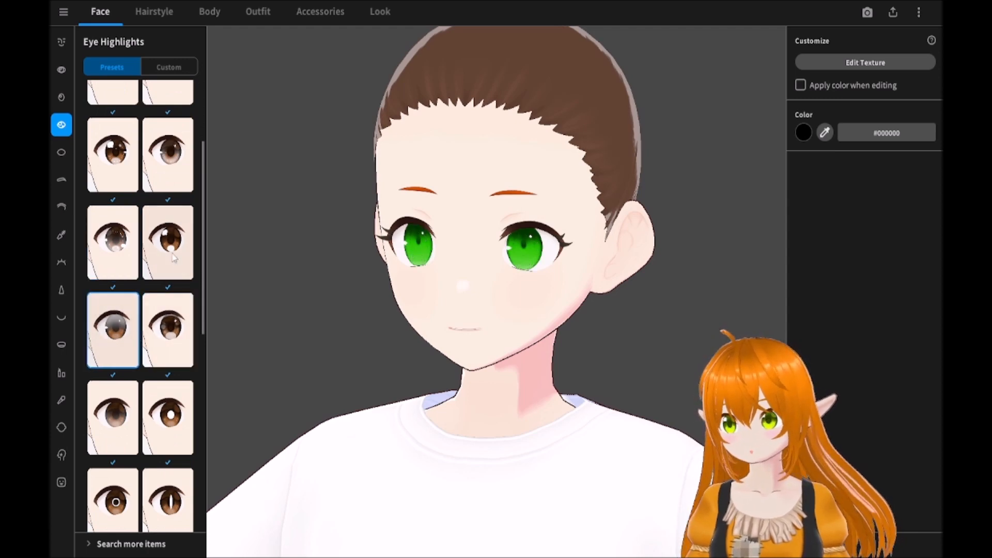
Set the eye highlight colour to yellow-green #A0D200
left_click(803, 131)
mouse_move(816, 177)
left_mouse_down()
mouse_move(799, 158)
mouse_move(808, 172)
mouse_move(801, 136)
mouse_move(751, 130)
left_mouse_up()
left_click_drag(788, 150, 810, 265)
left_click_drag(807, 224, 804, 178)
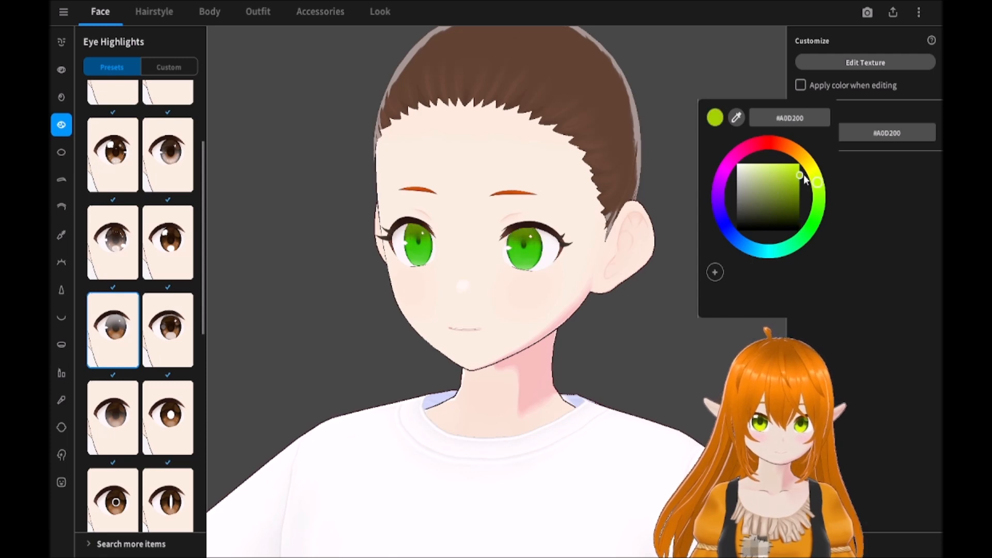
Try further eye highlight presets, including the vertical slit pupil and the one with a small star glint
left_click(125, 423)
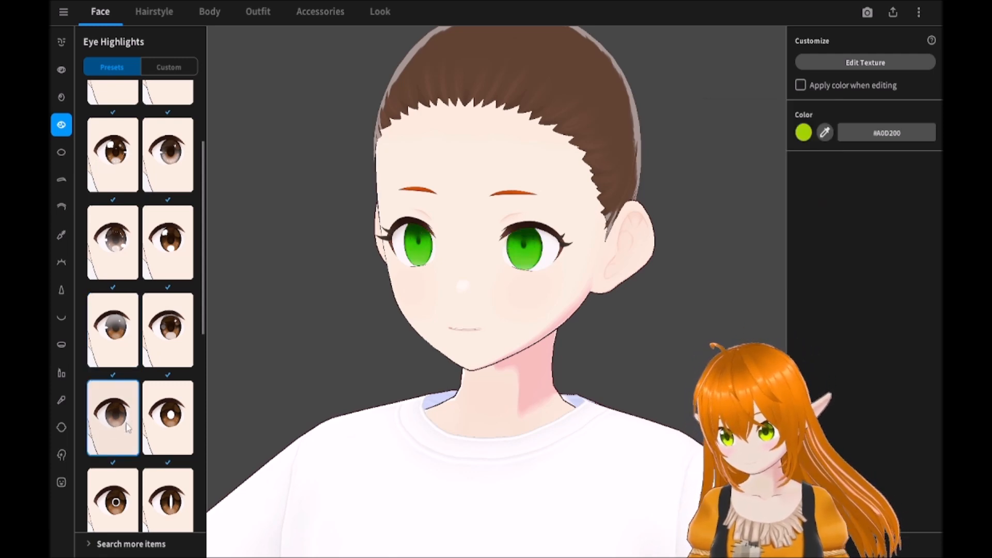
scroll(116, 424, "down", 2)
left_click(113, 393)
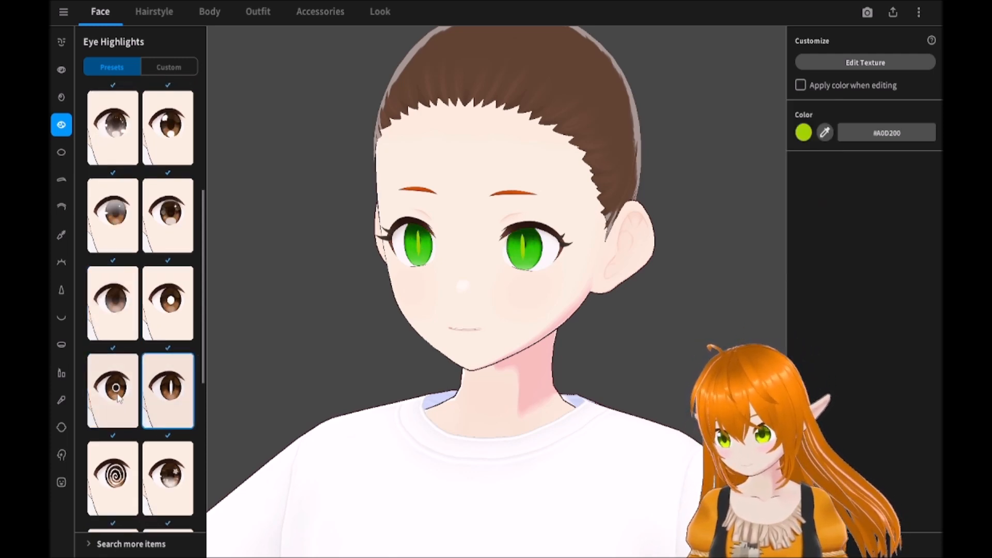
left_click(178, 458)
scroll(178, 459, "down", 2)
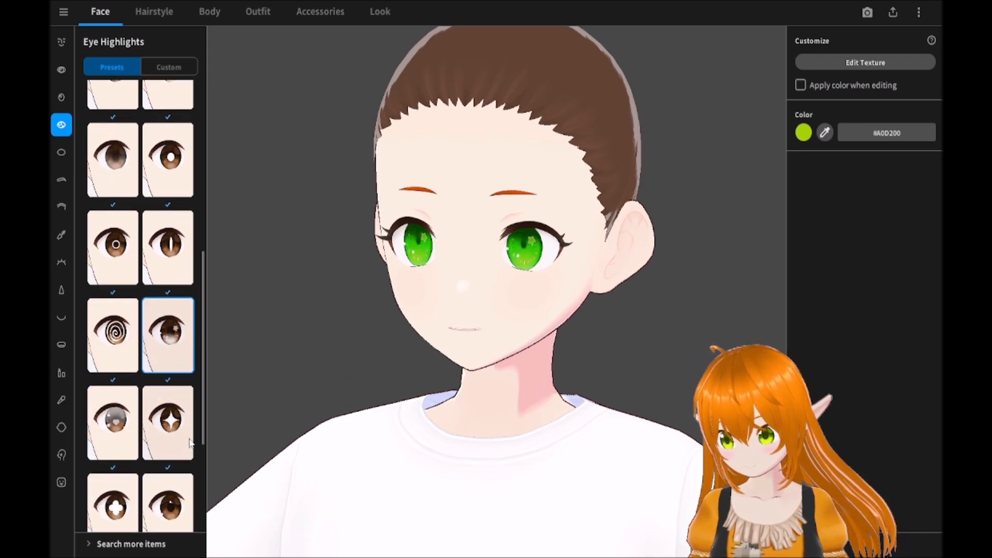
Turn the head and try the eye highlight preset with a heart in the lower iris
left_click_drag(219, 345, 383, 293)
left_click(119, 408)
left_click(164, 408)
left_click(129, 332)
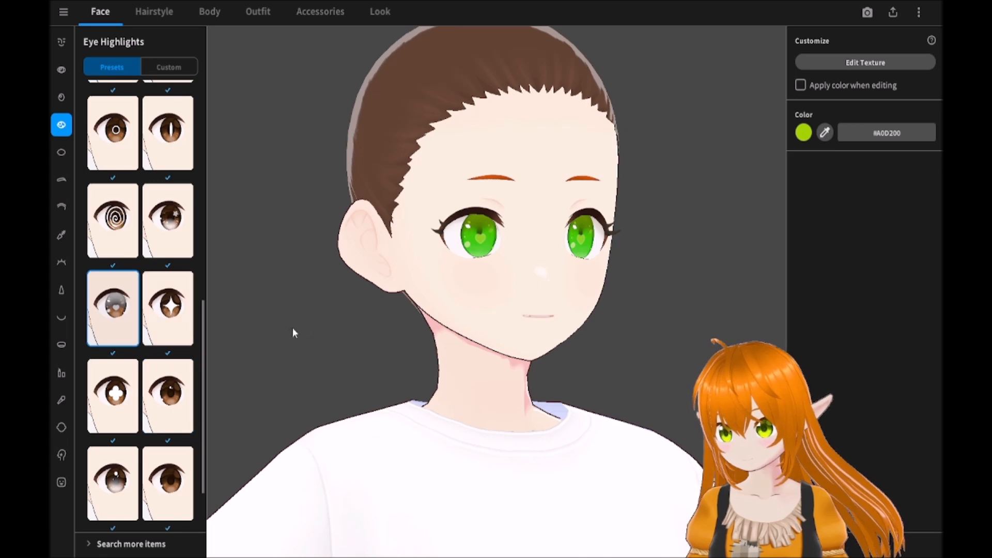
Try the custom eye highlight items, including both in the second row, and check them from an angle
left_click(176, 65)
left_click(105, 64)
left_click(147, 71)
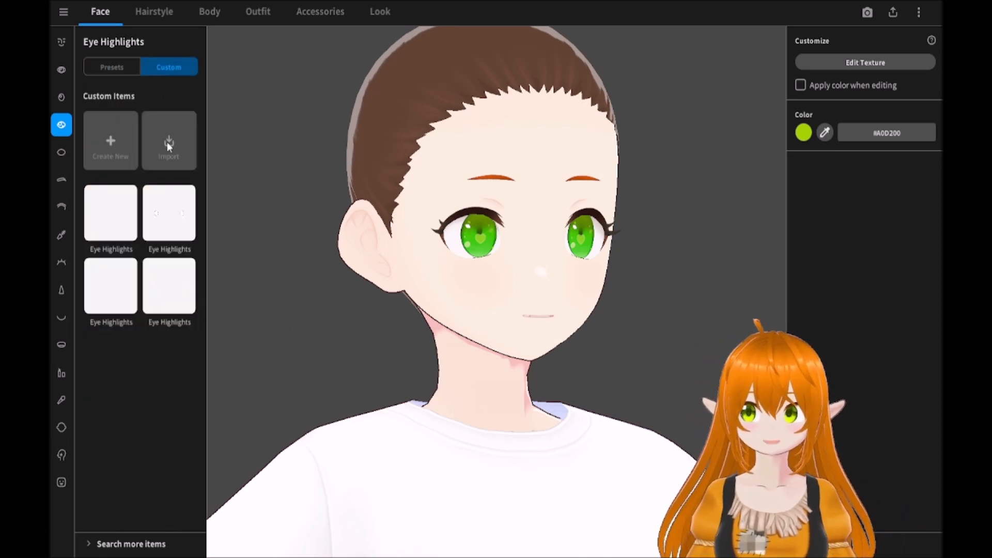
left_click(174, 220)
left_click(119, 289)
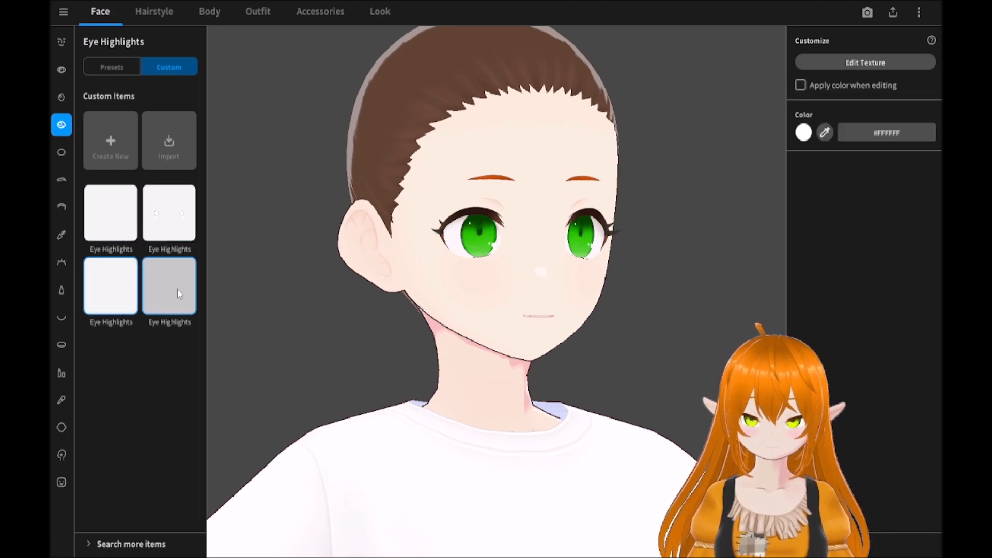
left_click(178, 293)
right_click_drag(364, 192, 336, 192)
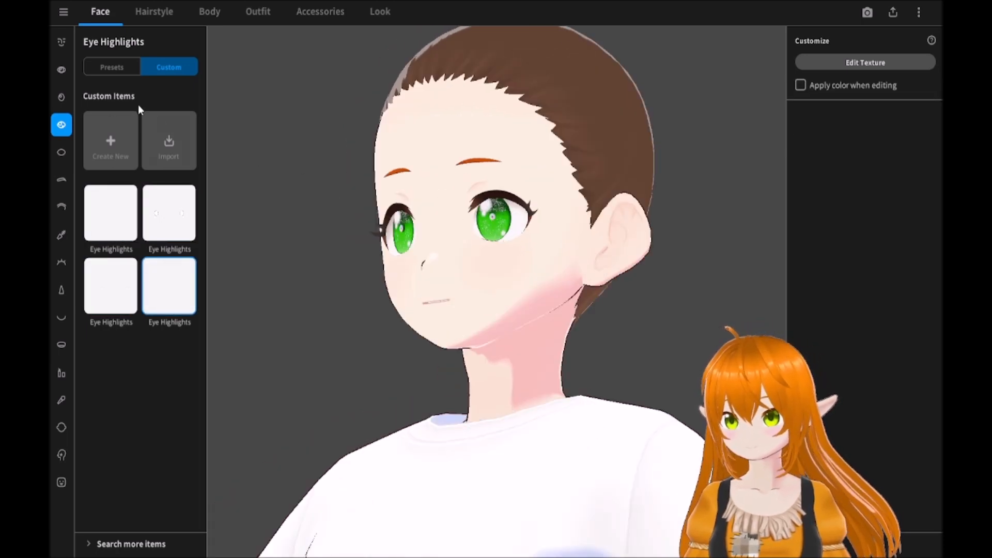
Compare the remaining eye highlight presets and apply the one with a white upper glint and pale gradient over the lower iris
left_click(116, 71)
left_click(168, 308)
left_click(124, 305)
scroll(124, 305, "down", 2)
left_click(112, 305)
left_click(168, 304)
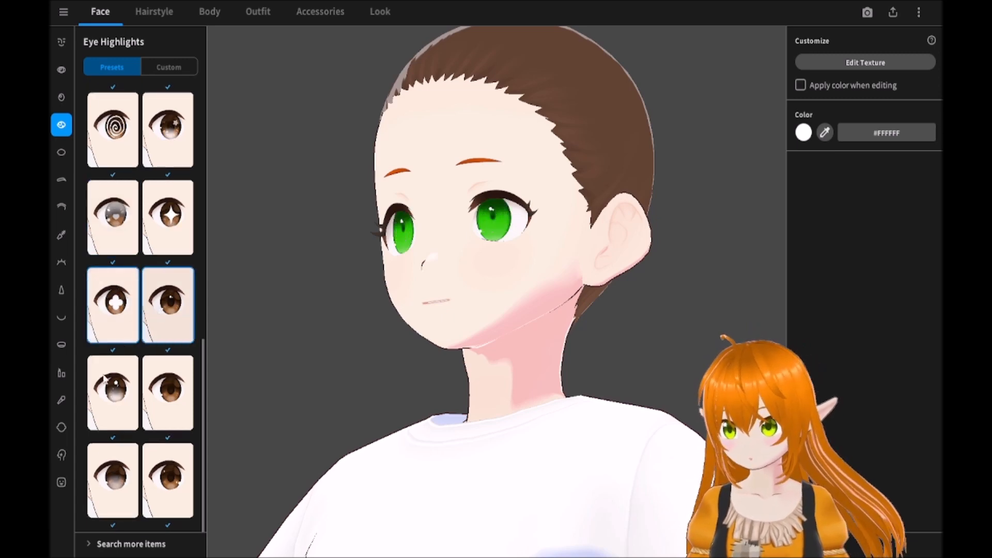
left_click(112, 391)
right_click_drag(362, 310, 376, 316)
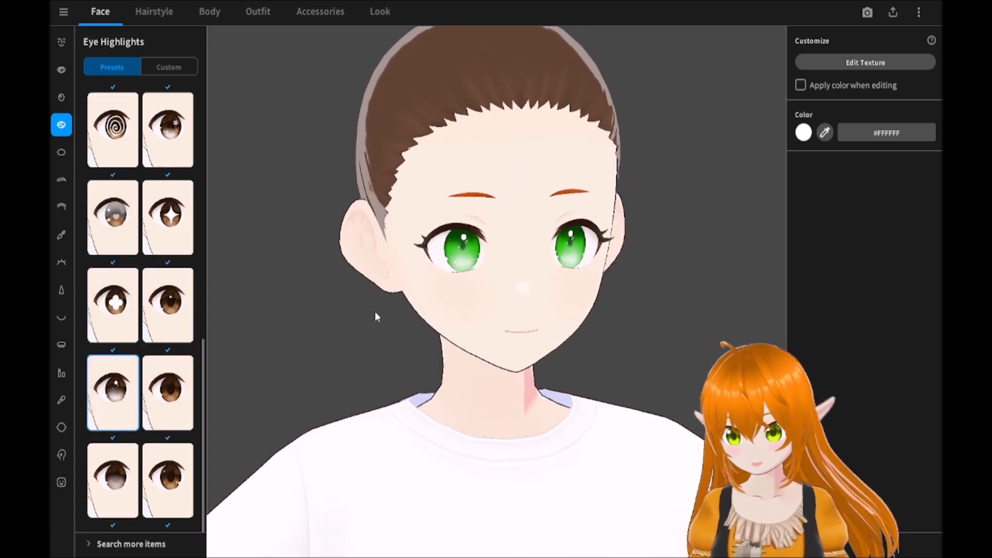
Set the eye highlight colour to yellow #FFF700 and check the eyes from the front
left_click(800, 131)
left_click_drag(815, 175, 819, 205)
mouse_move(764, 192)
left_mouse_down()
mouse_move(801, 170)
mouse_move(800, 202)
mouse_move(814, 111)
left_mouse_up()
mouse_move(820, 188)
left_mouse_down()
mouse_move(819, 157)
mouse_move(828, 207)
left_mouse_up()
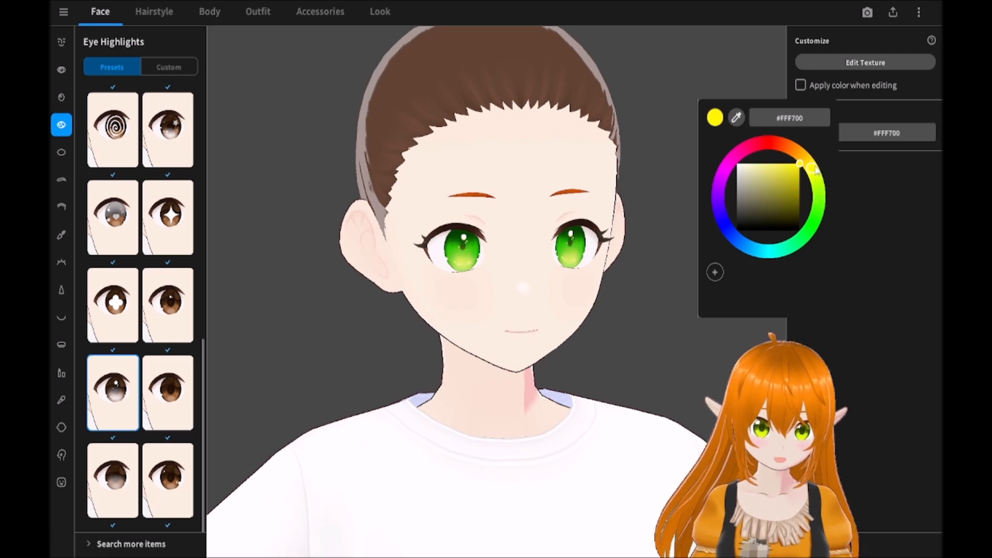
left_click(352, 221)
mouse_move(327, 196)
right_mouse_down()
mouse_move(326, 175)
mouse_move(313, 186)
mouse_move(329, 182)
right_mouse_up()
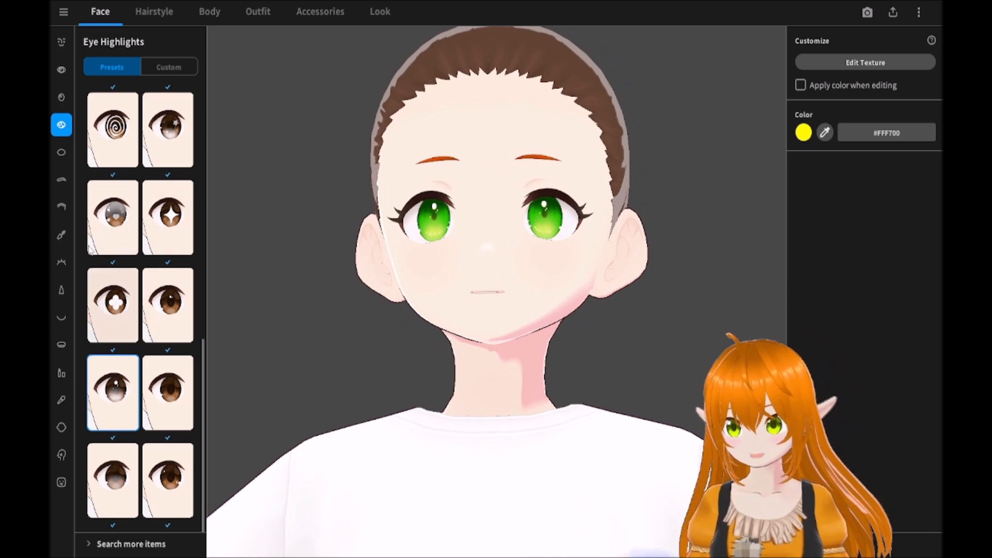
Try the four custom scleras and apply the one with grey upper shading and two light arches
left_click(58, 155)
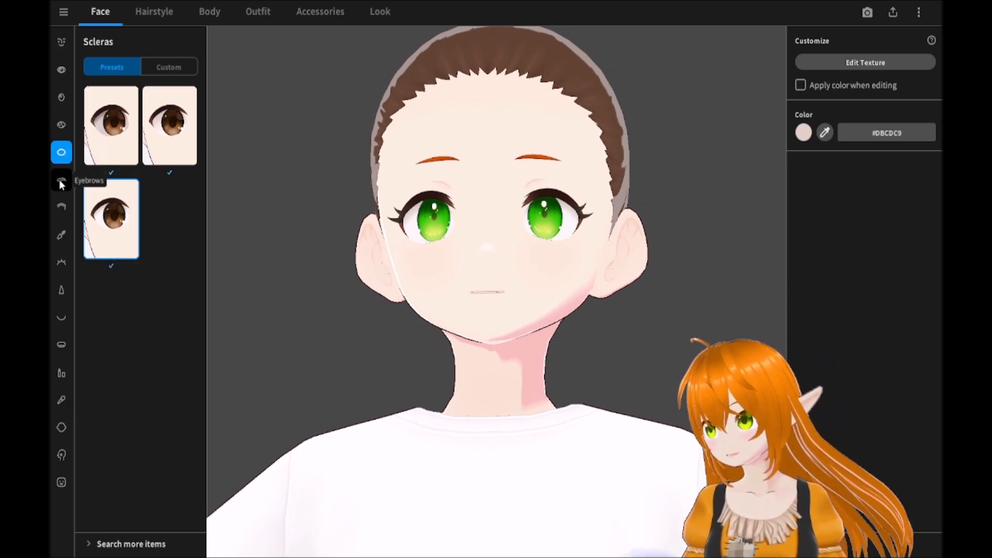
left_click(60, 179)
left_click(61, 155)
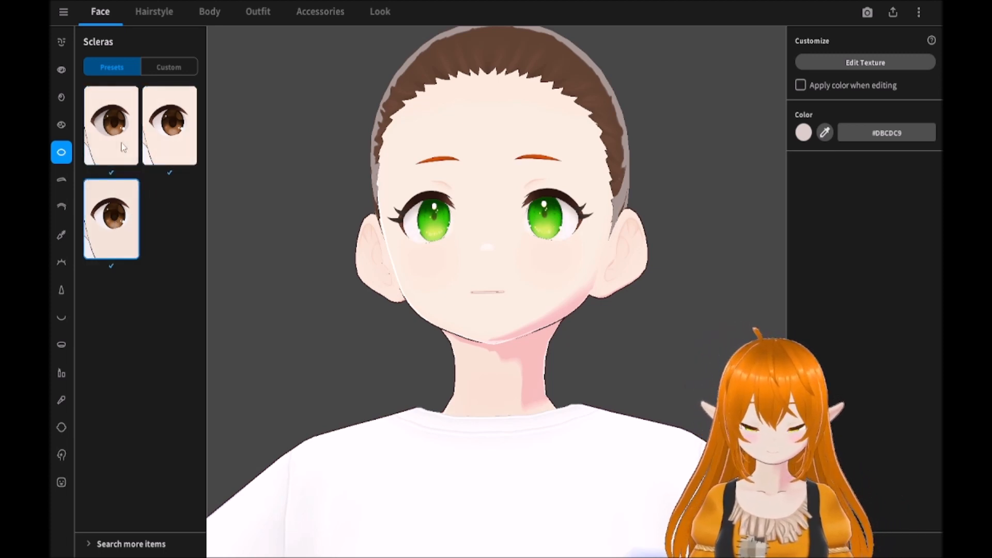
left_click(155, 68)
left_click(114, 217)
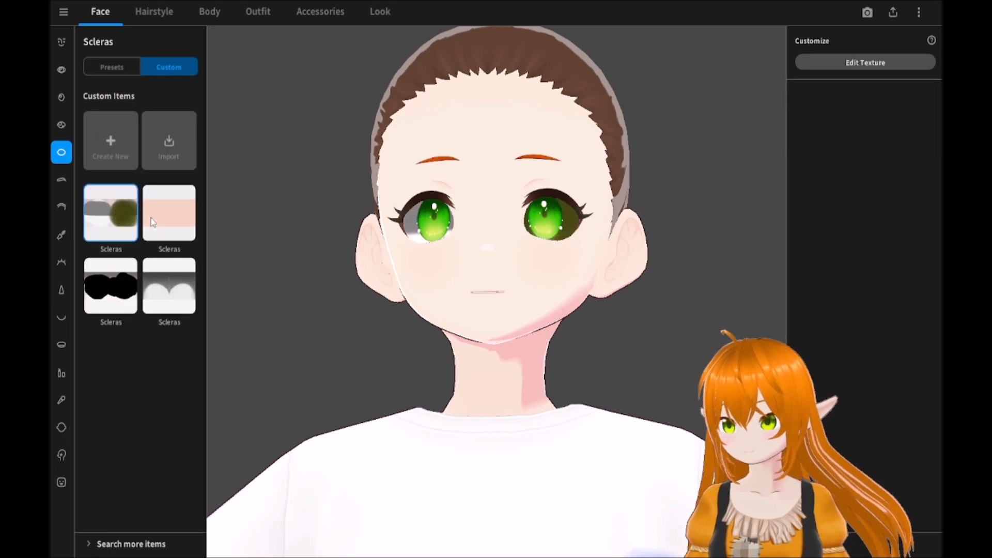
left_click(164, 217)
left_click(111, 286)
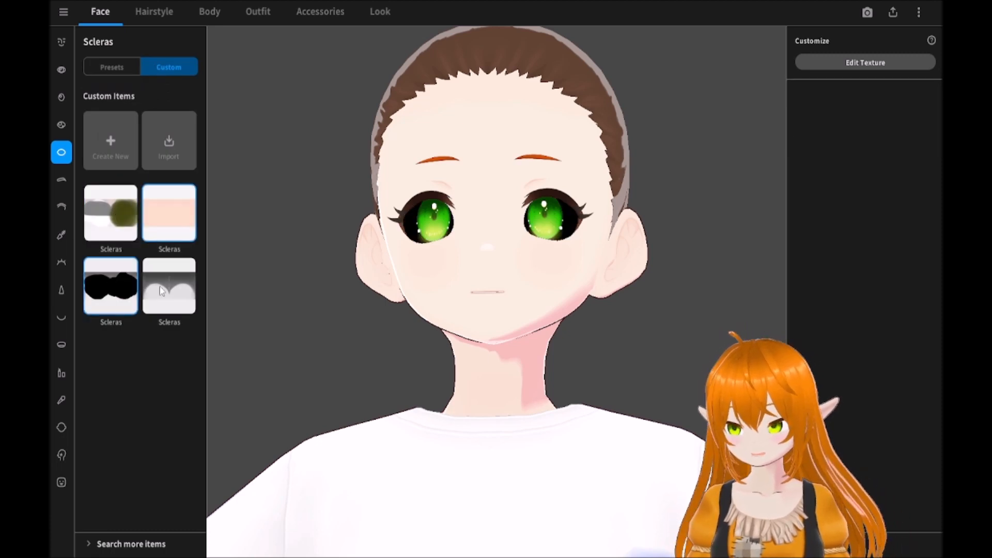
left_click(162, 291)
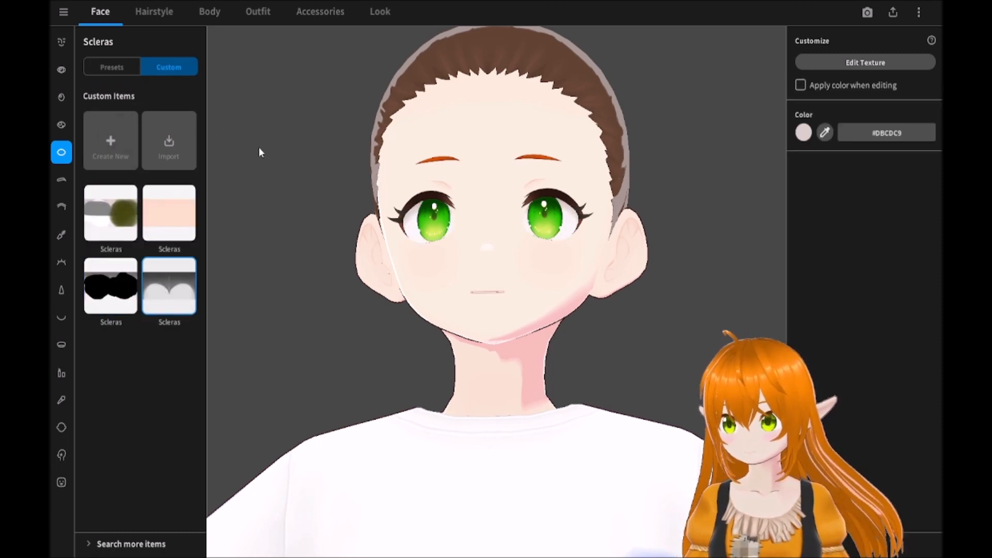
Look through the eyebrow and eyelid options and try the winged eyeliner preset in the second row, turning the head
left_click(62, 181)
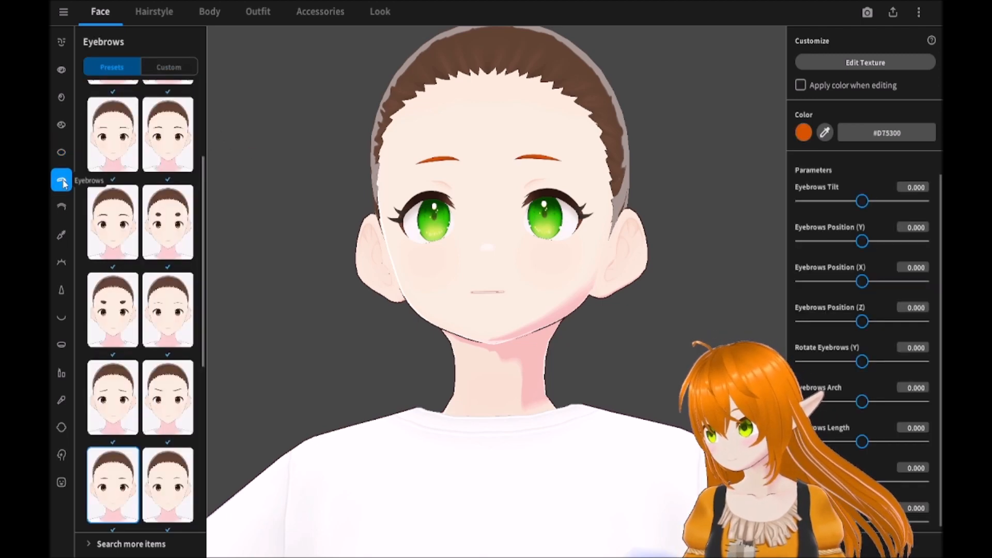
left_click(66, 207)
left_click(173, 150)
left_click(61, 235)
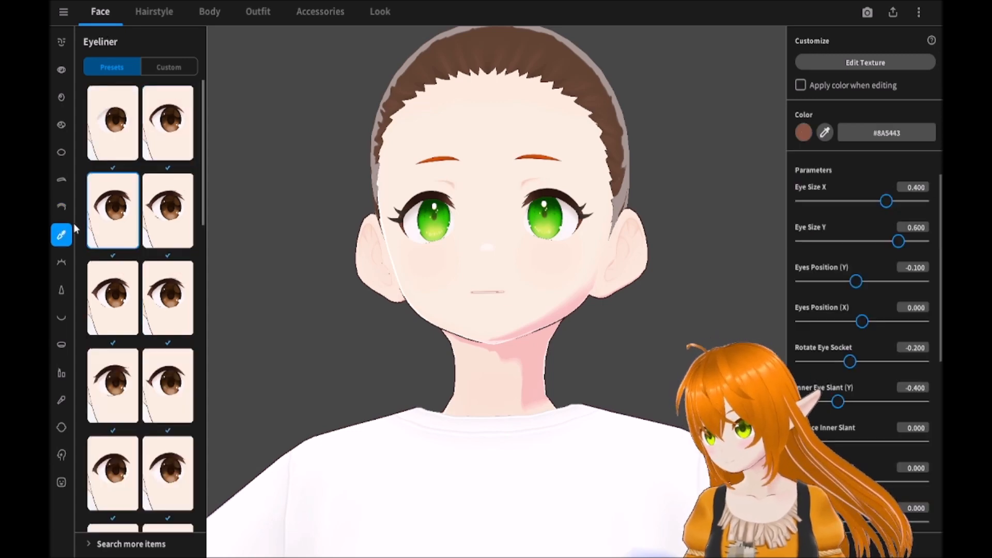
left_click(176, 233)
right_click_drag(337, 239, 385, 248)
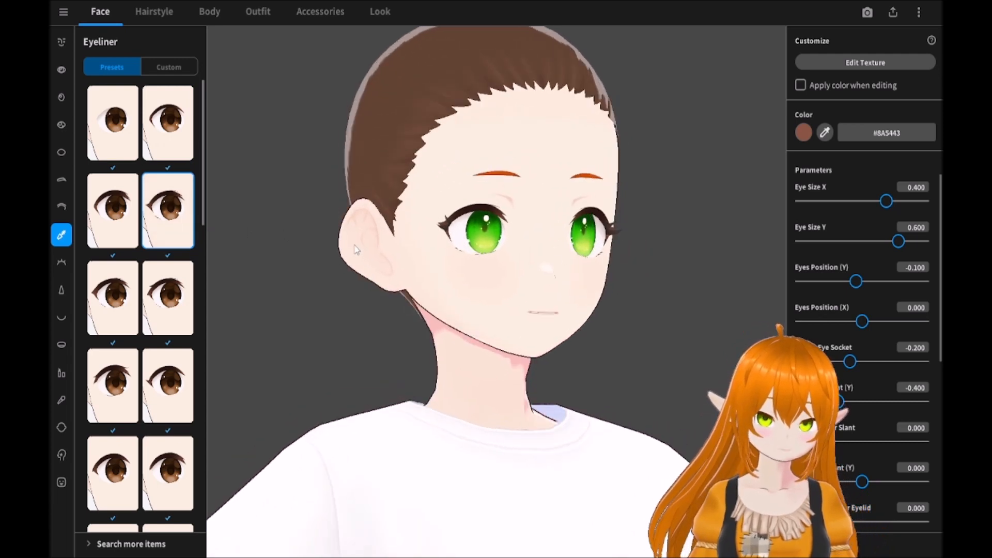
Try the third- and fourth-row eyeliner presets and set Eyes Position (X) to -0.273
left_click(173, 69)
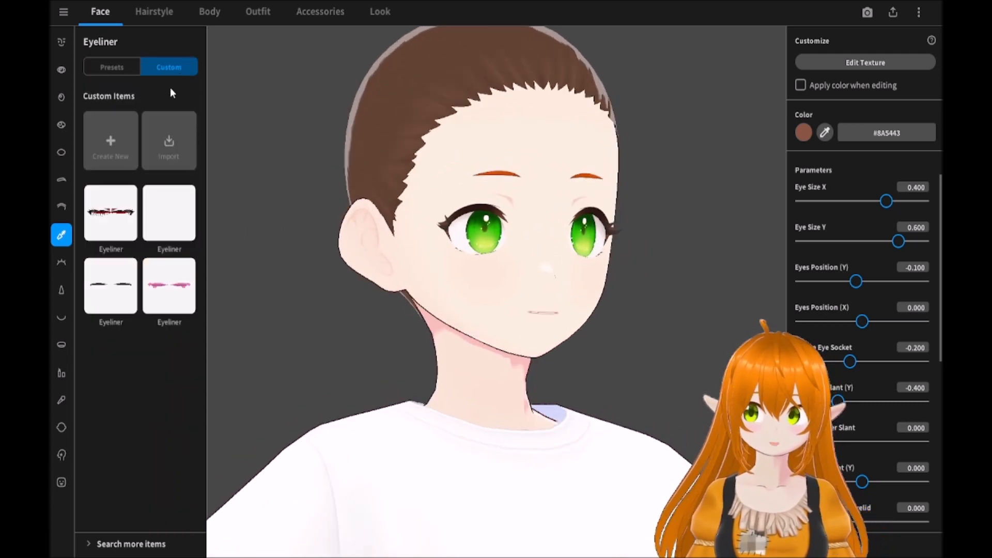
left_click(92, 64)
left_click(159, 312)
left_click(107, 309)
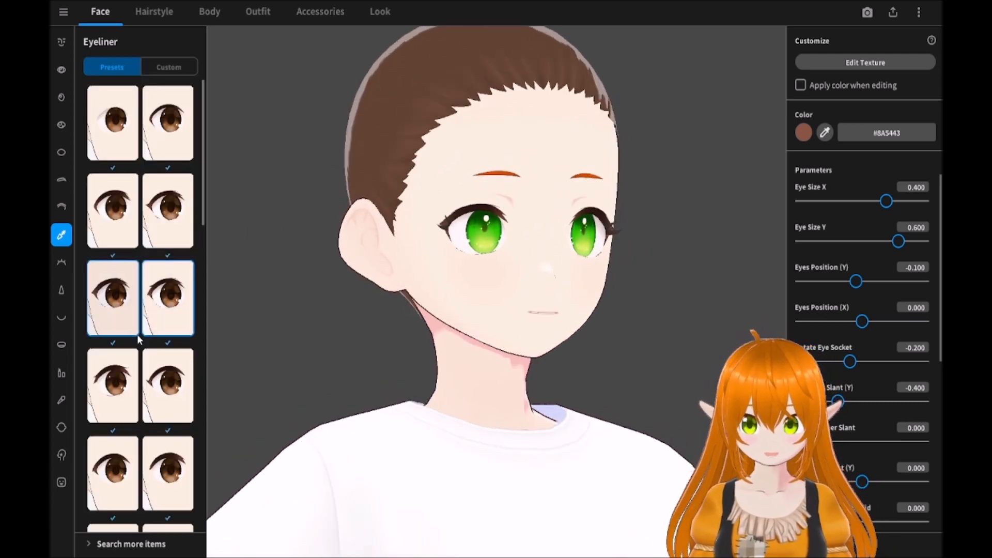
left_click(117, 365)
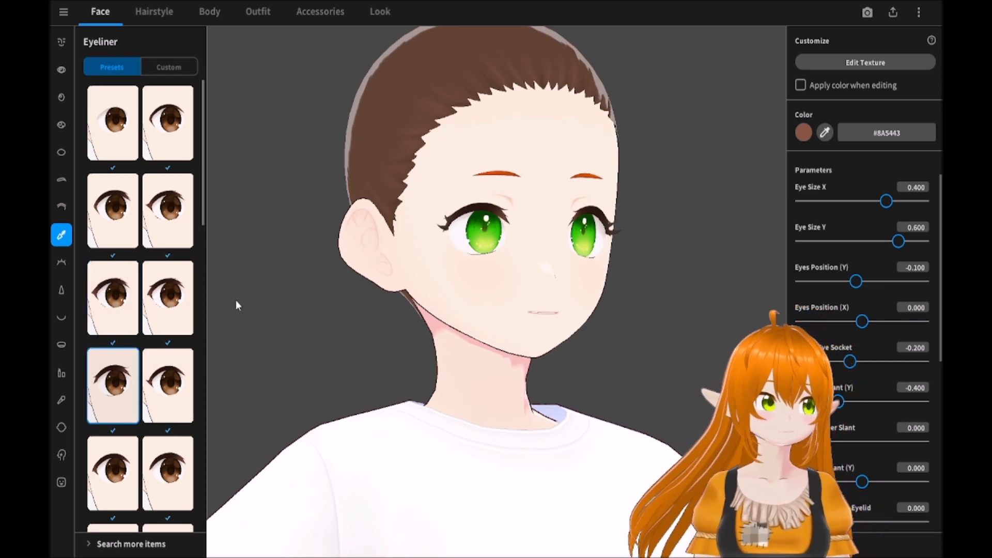
left_click_drag(609, 296, 560, 302)
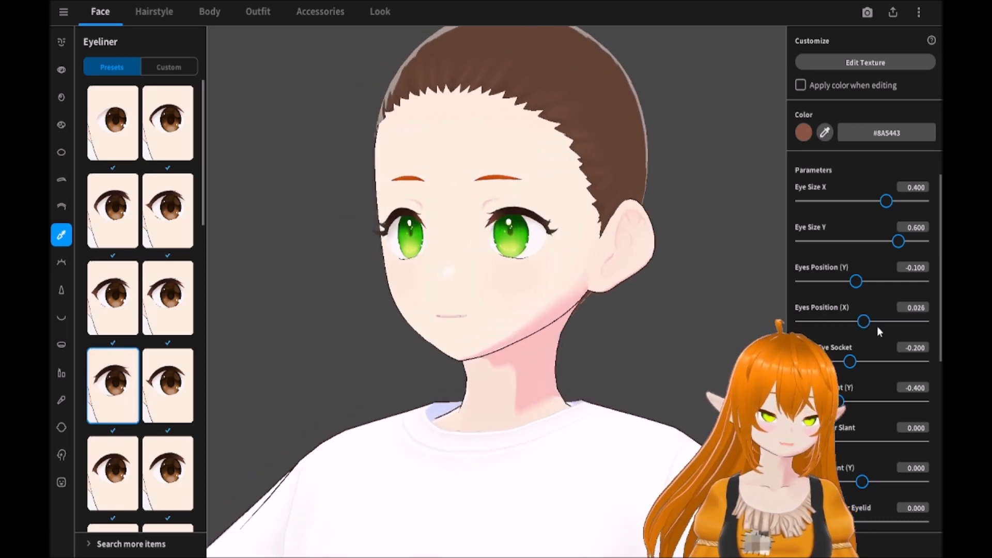
left_click_drag(862, 321, 845, 321)
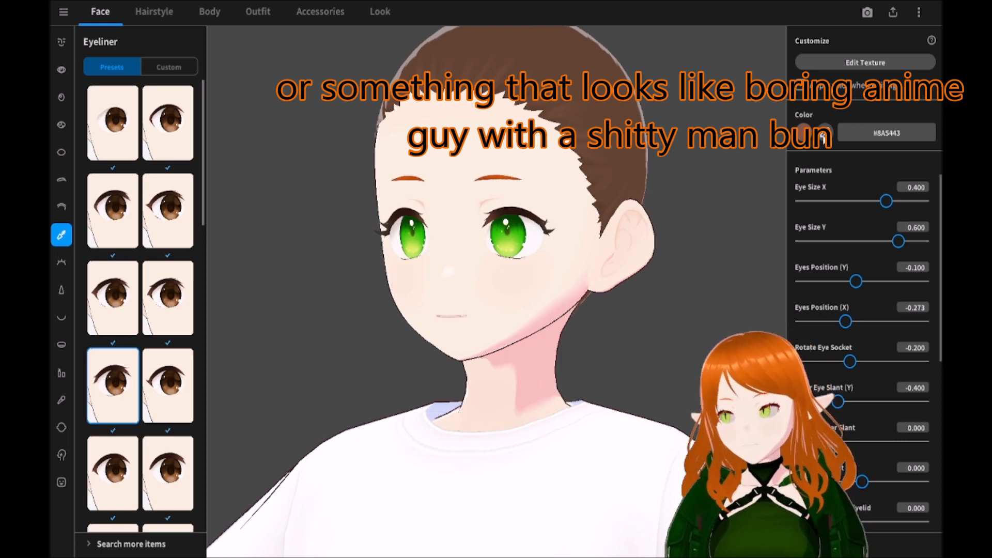
Try eyeliner presets further down the list, including the one with a plain upper lash line, and check the profile
scroll(165, 308, "down", 1)
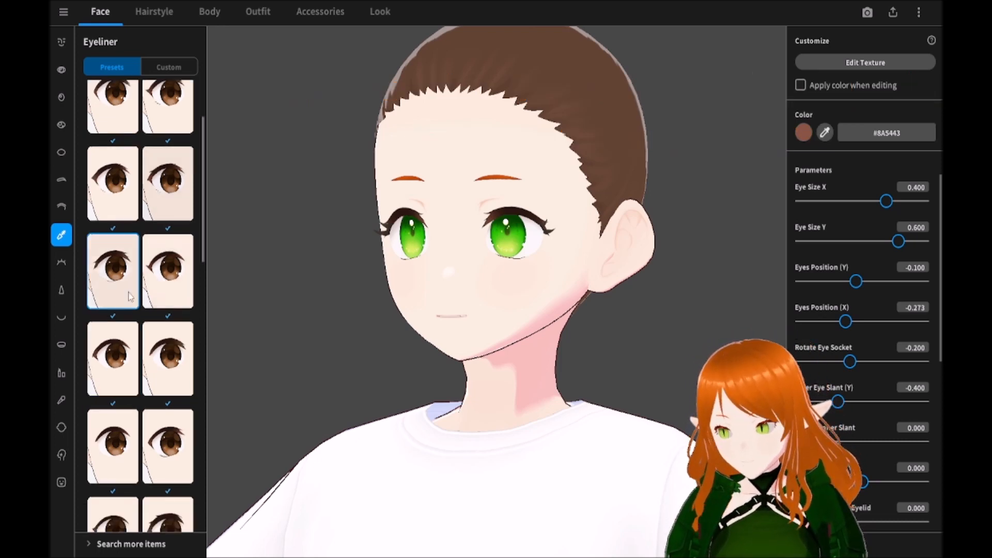
left_click(167, 299)
left_click(173, 332)
left_click(123, 334)
right_click_drag(509, 249, 561, 244)
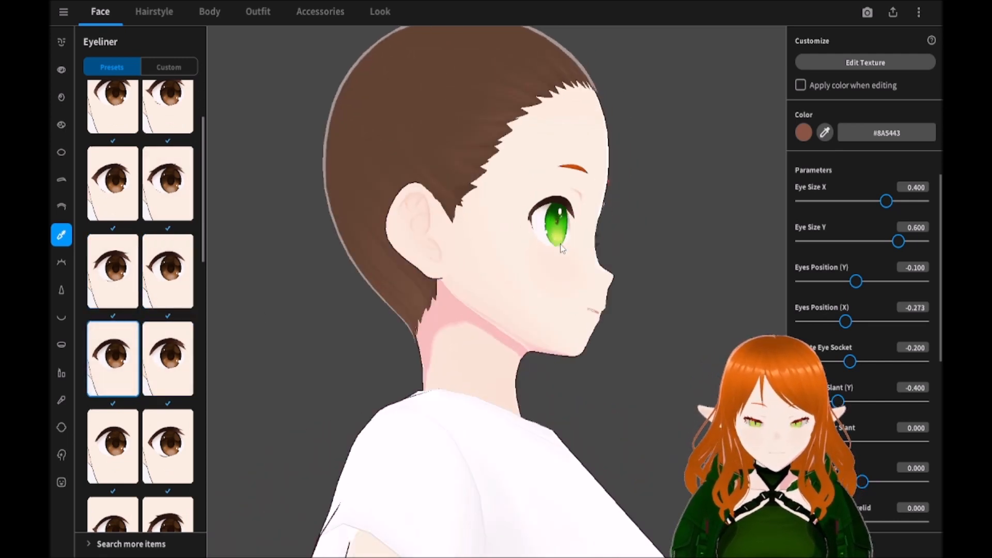
Apply the eyeliner preset with thick upper lashes and small lower lashes, and set its colour to red-orange #EF3900
scroll(167, 362, "down", 1)
left_click(168, 418)
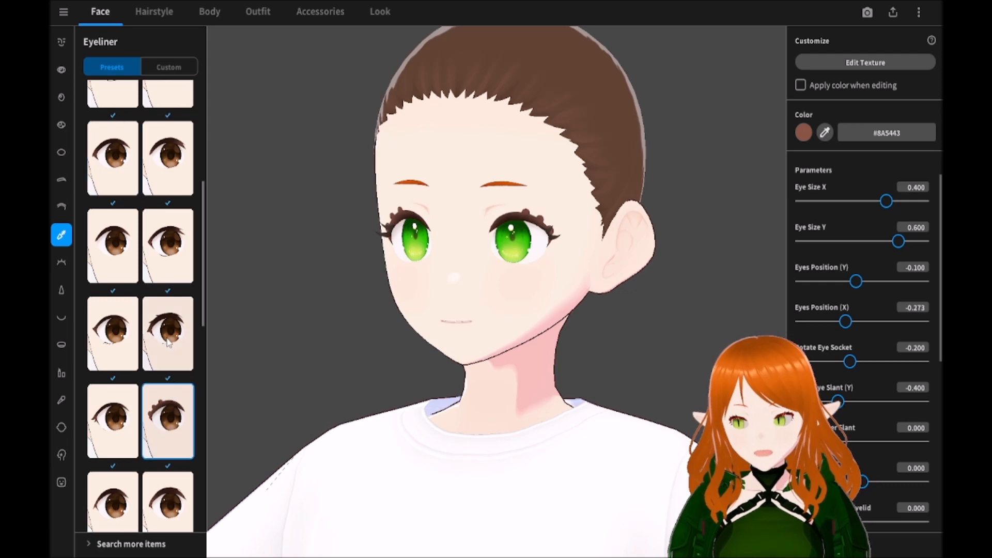
left_click(168, 342)
scroll(166, 352, "down", 5)
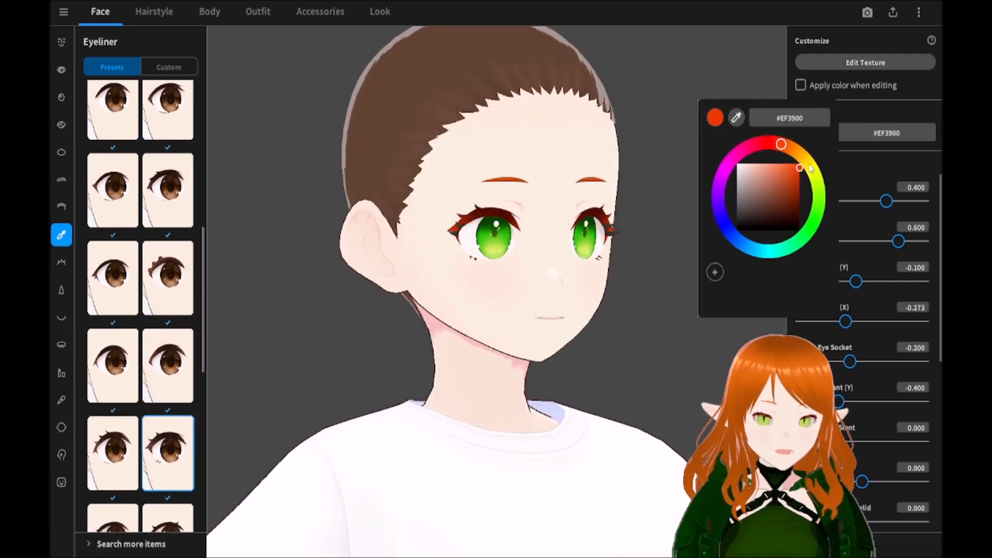
left_click(720, 77)
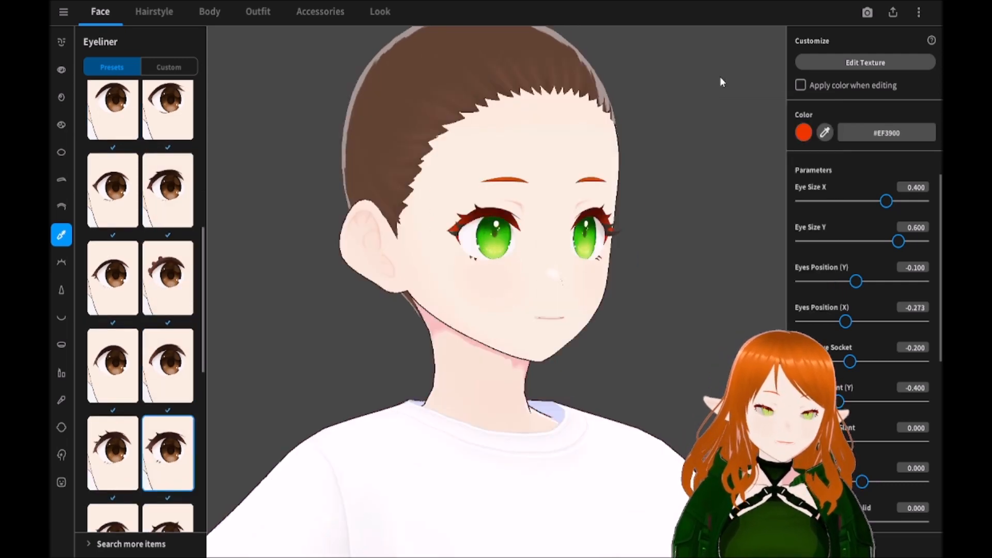
Set Eye Size X to 0.532, Eyes Position (Y) to 0.032 and Eyes Position (X) to 0.009
mouse_move(887, 202)
left_mouse_down()
mouse_move(916, 201)
mouse_move(882, 202)
mouse_move(895, 201)
left_mouse_up()
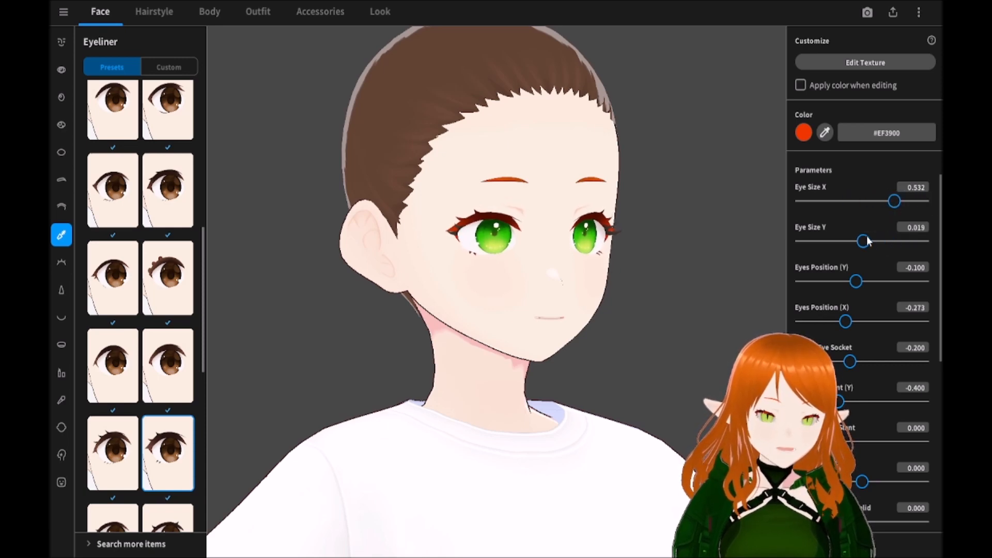
mouse_move(855, 281)
left_mouse_down()
mouse_move(888, 281)
mouse_move(863, 281)
left_mouse_up()
left_click_drag(845, 321, 862, 320)
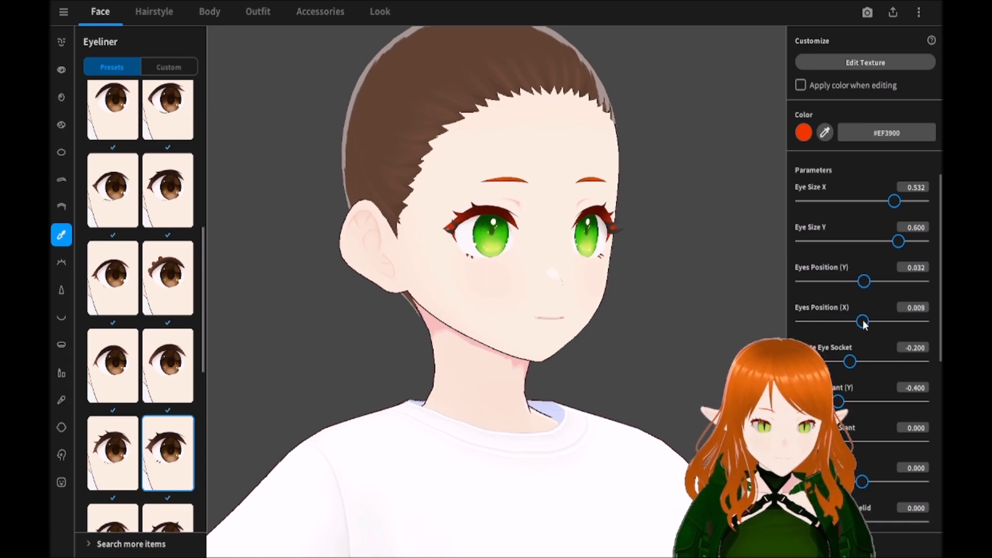
Set Rotate Eye Socket and Inner Eye Slant (Y) to -1.000 while viewing the face from the front
left_click_drag(687, 317, 666, 322)
left_click_drag(849, 361, 682, 330)
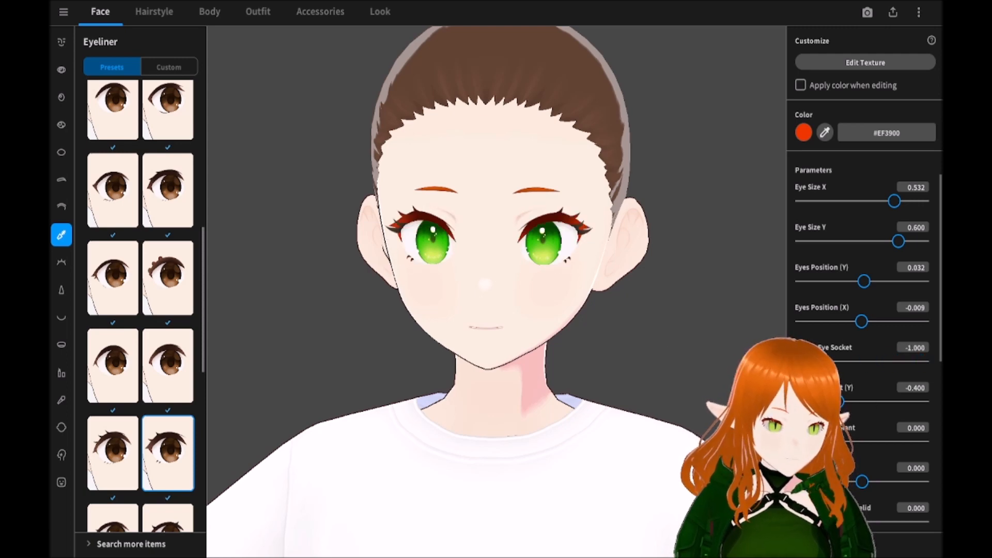
left_click_drag(838, 401, 793, 402)
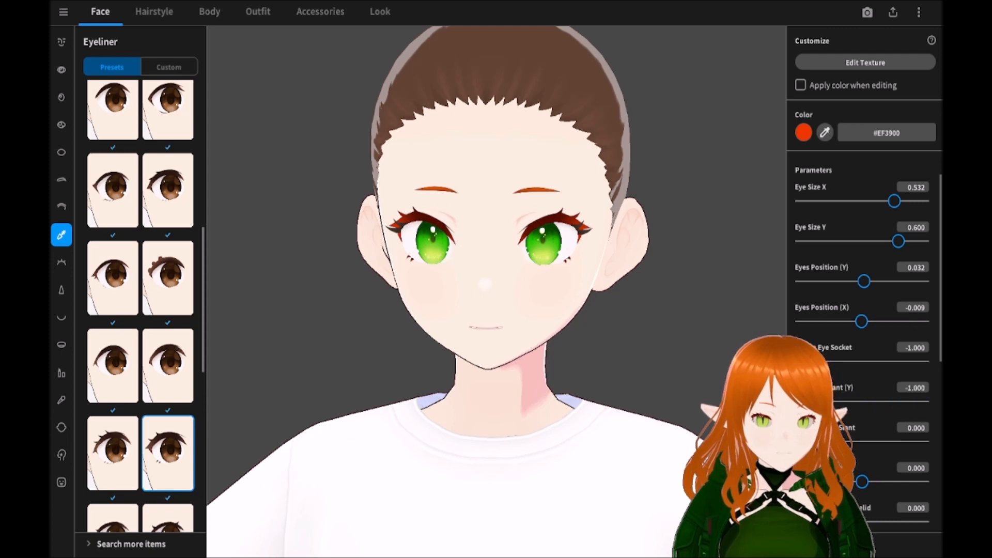
Set Eye Size Y to 0.670 and Eyes Position (X) to 0.115
left_click_drag(646, 281, 647, 267)
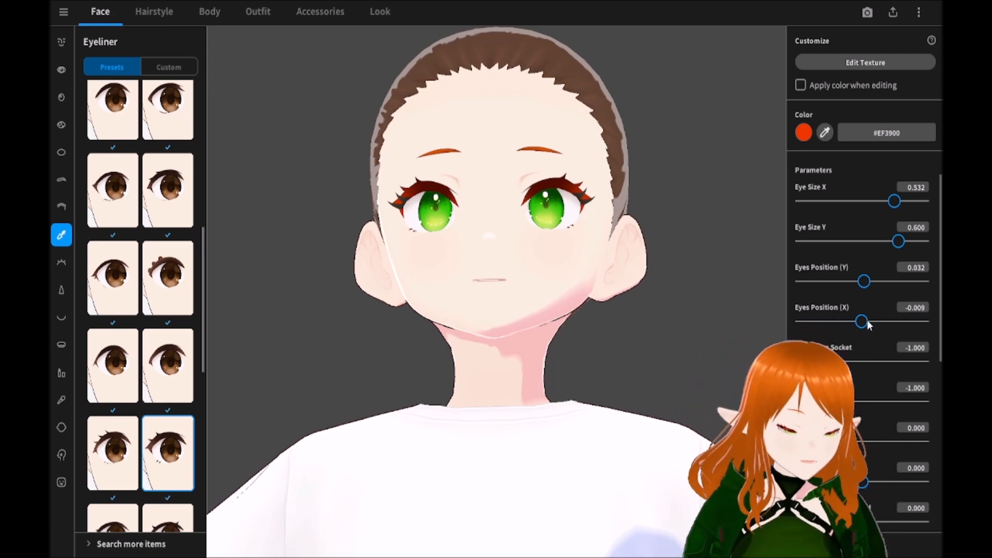
mouse_move(896, 242)
left_mouse_down()
mouse_move(816, 254)
mouse_move(928, 258)
mouse_move(898, 259)
mouse_move(903, 247)
left_mouse_up()
mouse_move(861, 321)
left_mouse_down()
mouse_move(882, 323)
mouse_move(786, 314)
mouse_move(862, 321)
mouse_move(603, 324)
mouse_move(888, 321)
mouse_move(868, 321)
left_mouse_up()
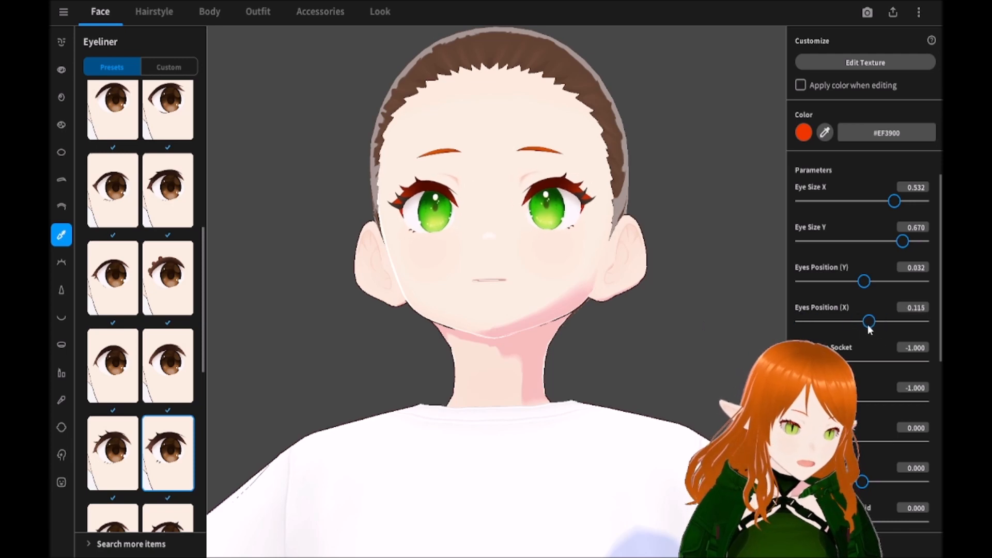
Compare both extremes of Rotate Eye Socket, settle on -1.000, and set Outer Eye Slant (Y) to -1.000
left_click_drag(802, 361, 922, 361)
right_click_drag(614, 310, 625, 340)
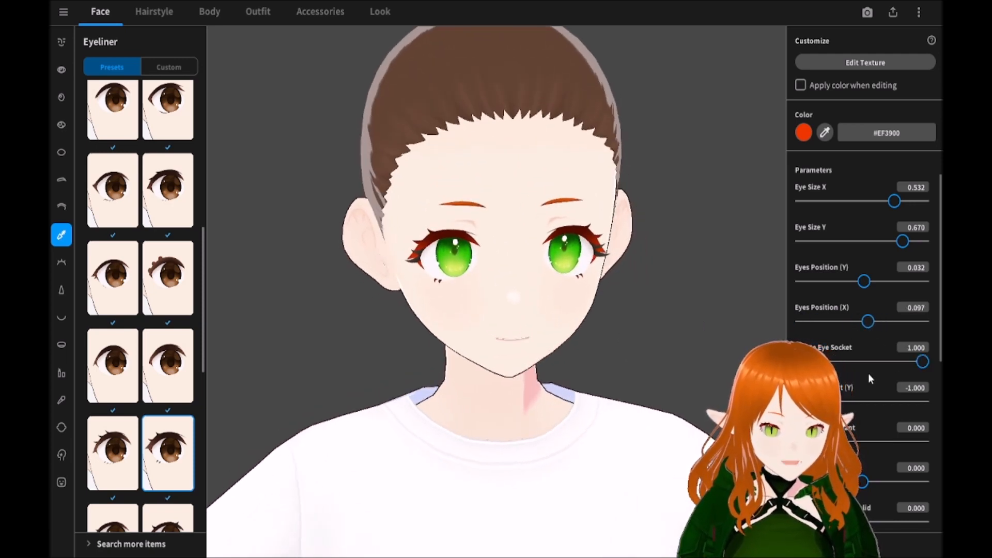
left_click_drag(920, 361, 802, 361)
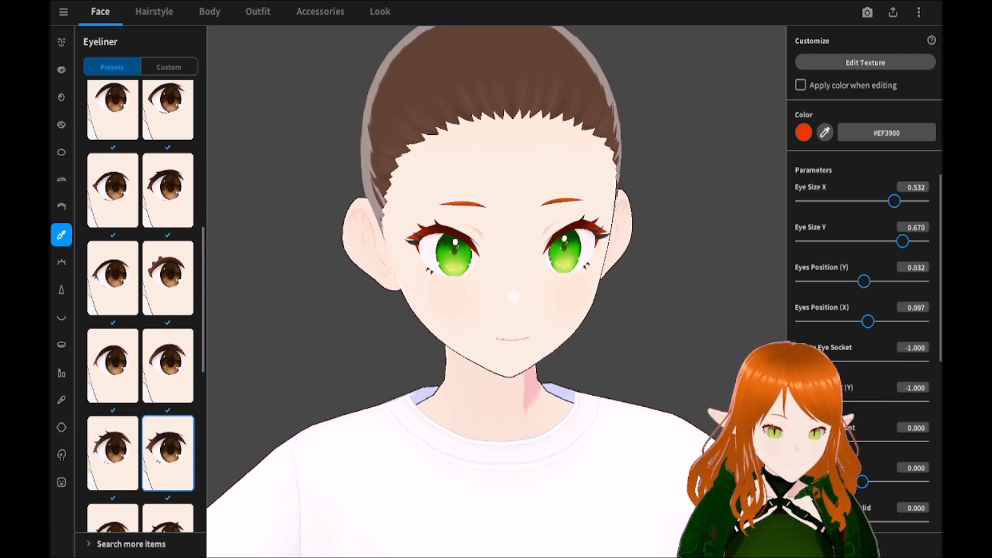
left_click_drag(802, 401, 531, 422)
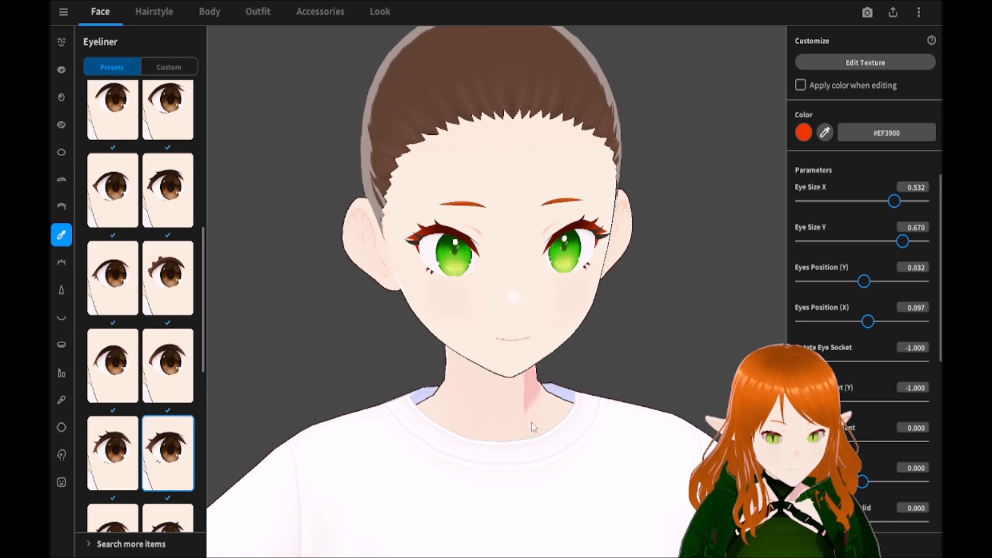
left_click_drag(861, 481, 599, 476)
right_click_drag(599, 475, 491, 465)
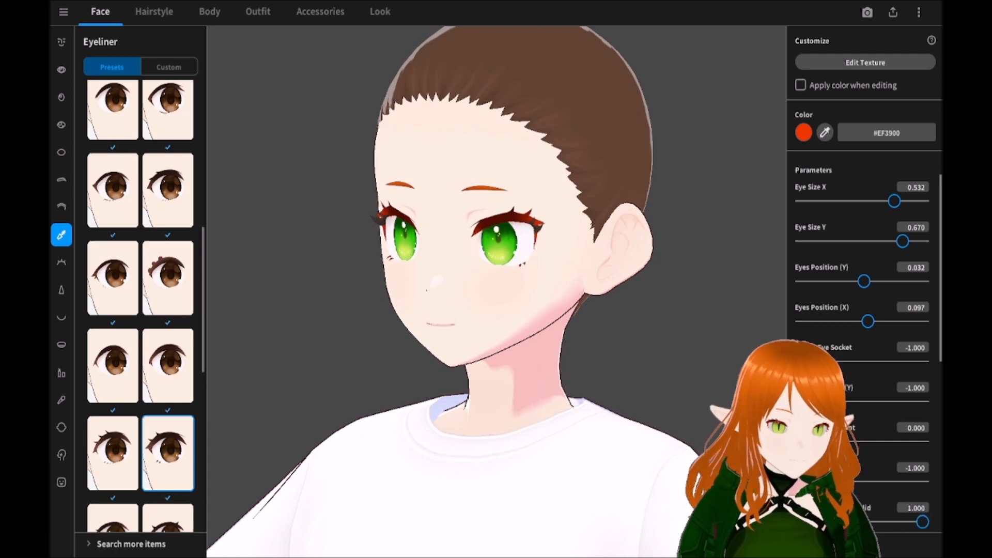
Try the eyelid shape parameters, including Straighten Lower Eyelid at 1.000, and return them to 0.000
scroll(861, 310, "down", 2)
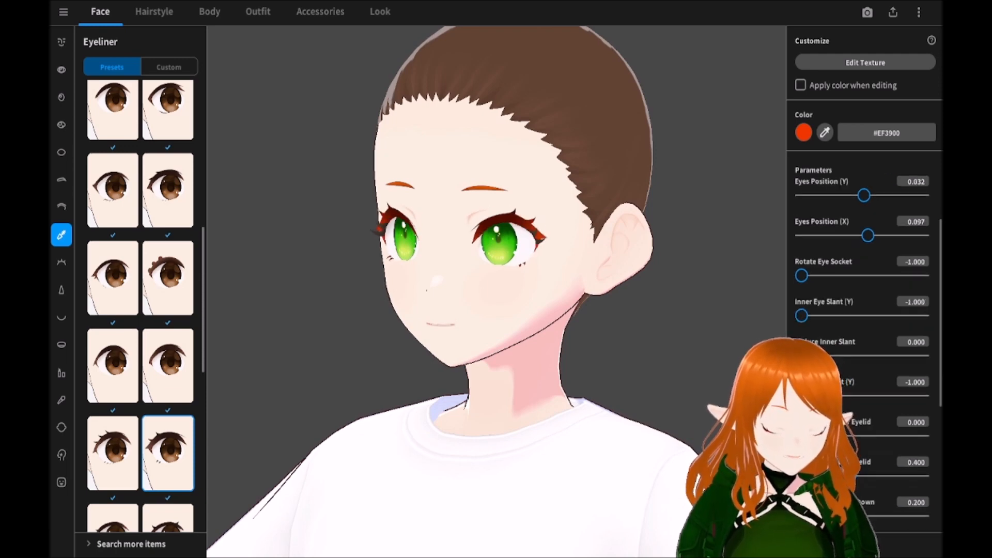
left_click_drag(886, 476, 923, 476)
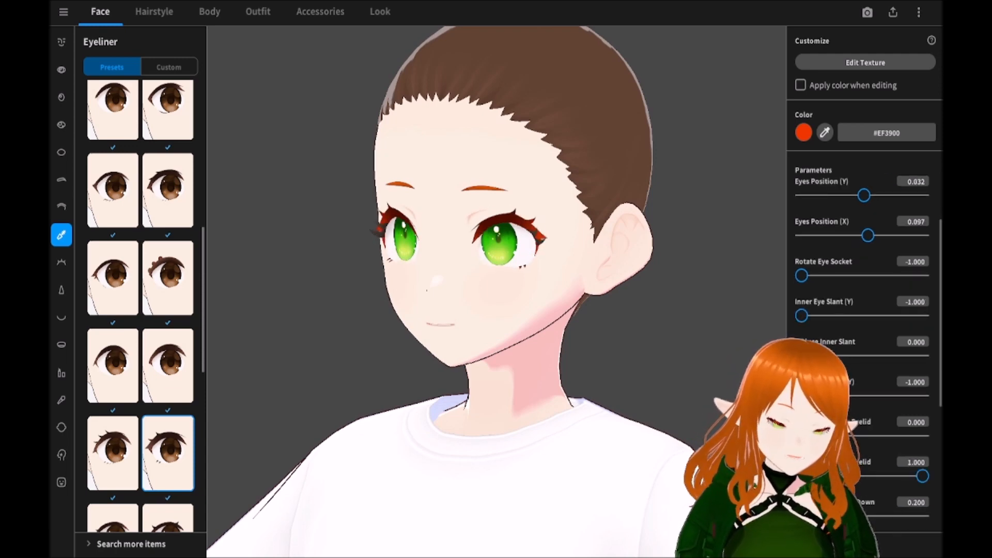
left_click_drag(825, 516, 668, 539)
scroll(882, 460, "down", 3)
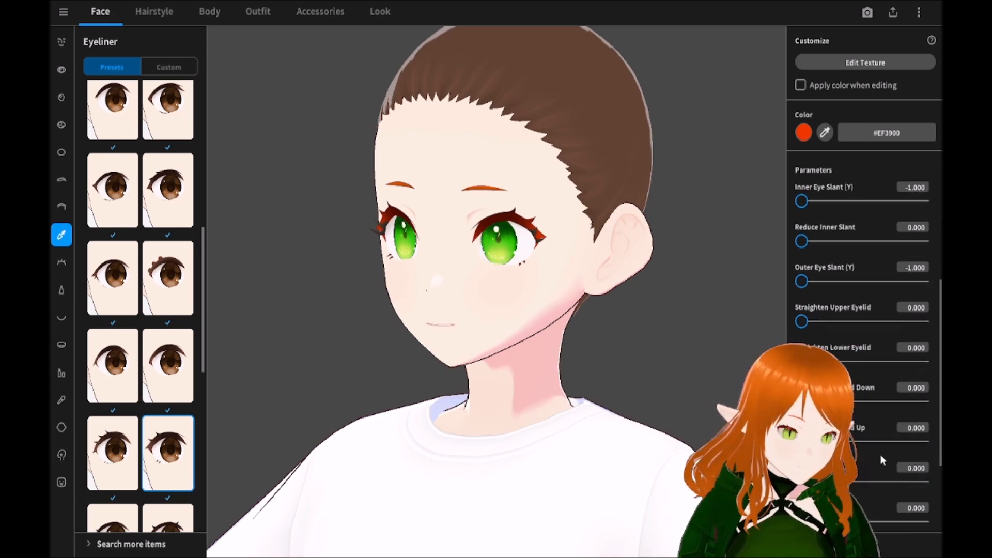
Try the first eyelash preset and apply the second preset in the second row
left_click(61, 262)
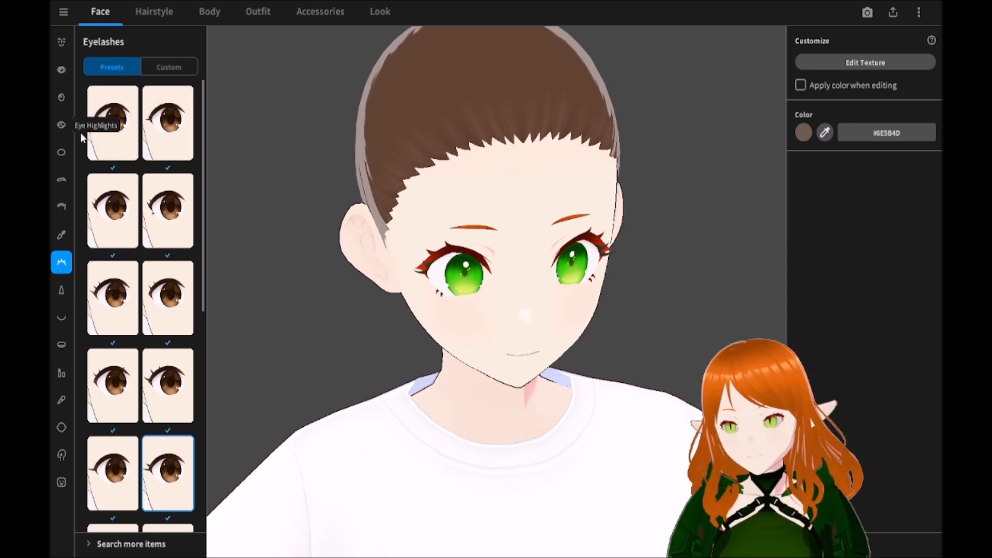
left_click(117, 143)
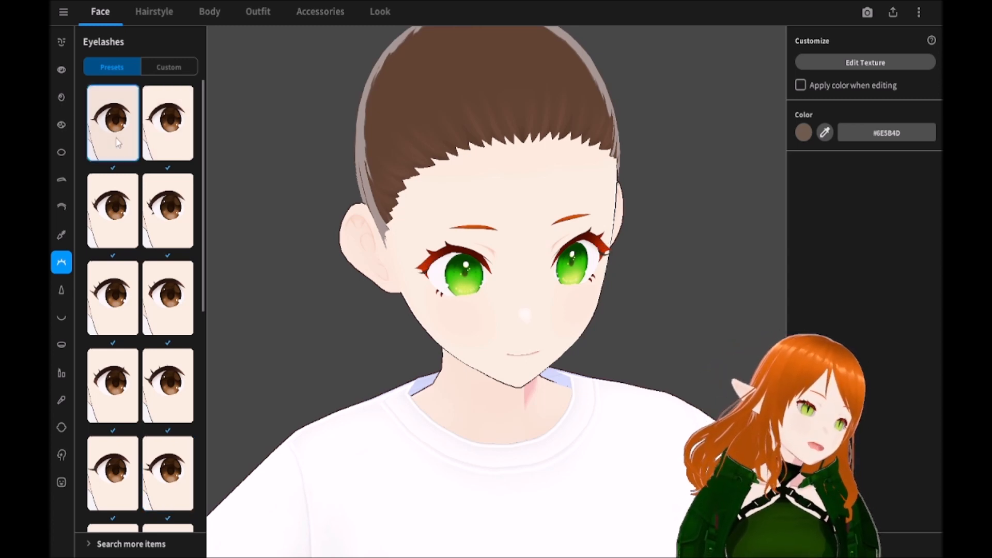
left_click(167, 210)
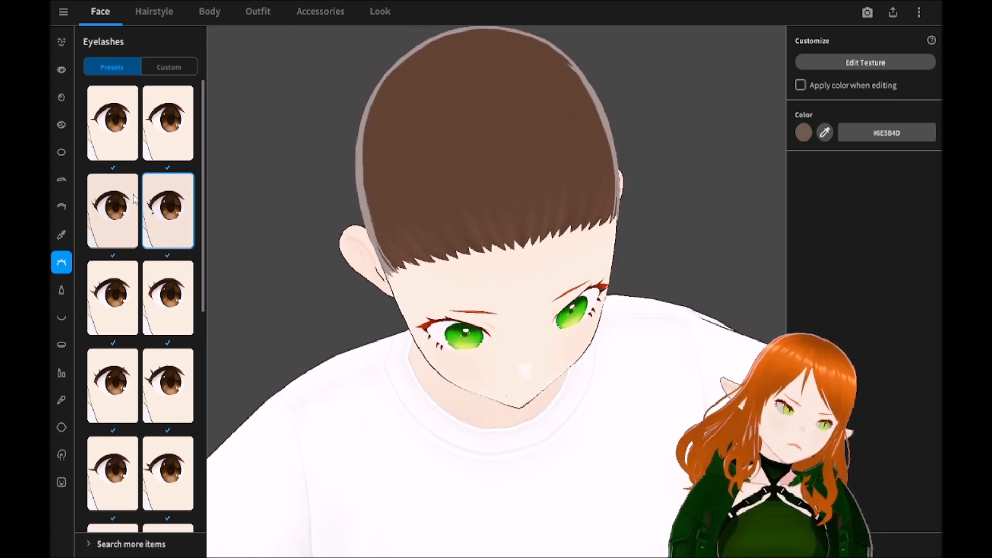
Adjust the mouth shape by setting Mouth (Z) to -0.044 and Mouth Corners to 0.374
left_click(61, 317)
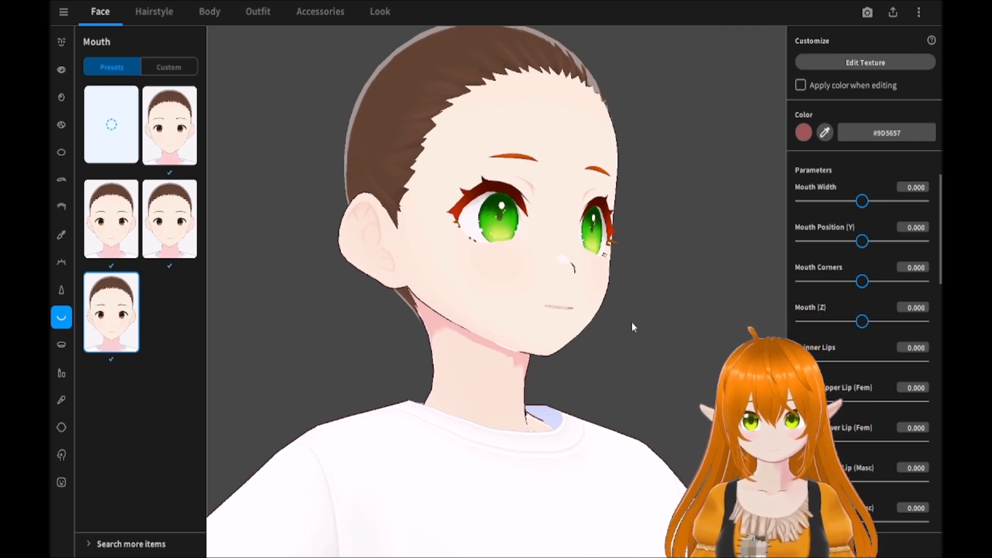
left_click_drag(863, 321, 632, 311)
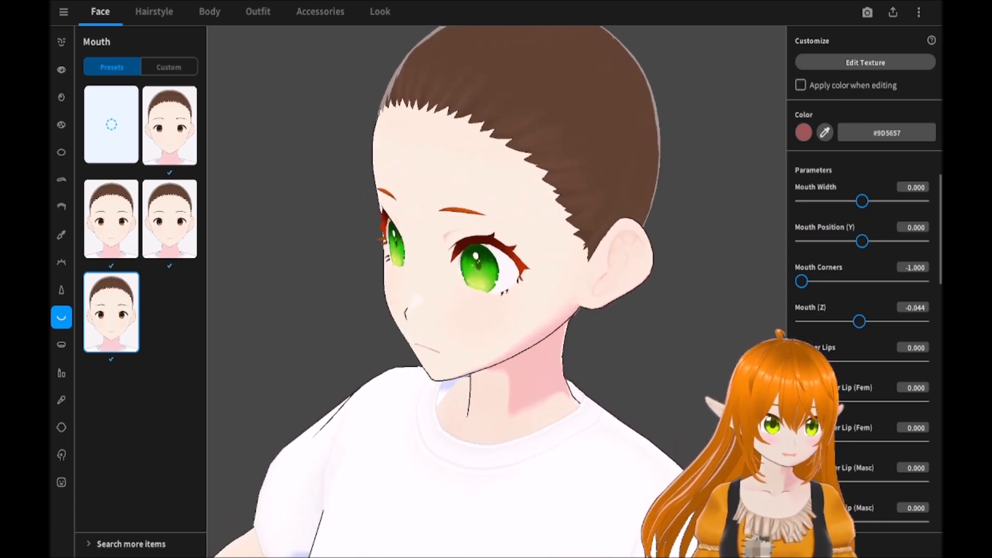
left_click_drag(801, 281, 883, 288)
right_click_drag(516, 313, 605, 324)
Try the Thinner Lips and Thicker Upper Lip (Fem) parameters while viewing the face in profile
left_click_drag(802, 361, 885, 363)
right_click_drag(527, 331, 671, 342)
left_click_drag(885, 362, 795, 361)
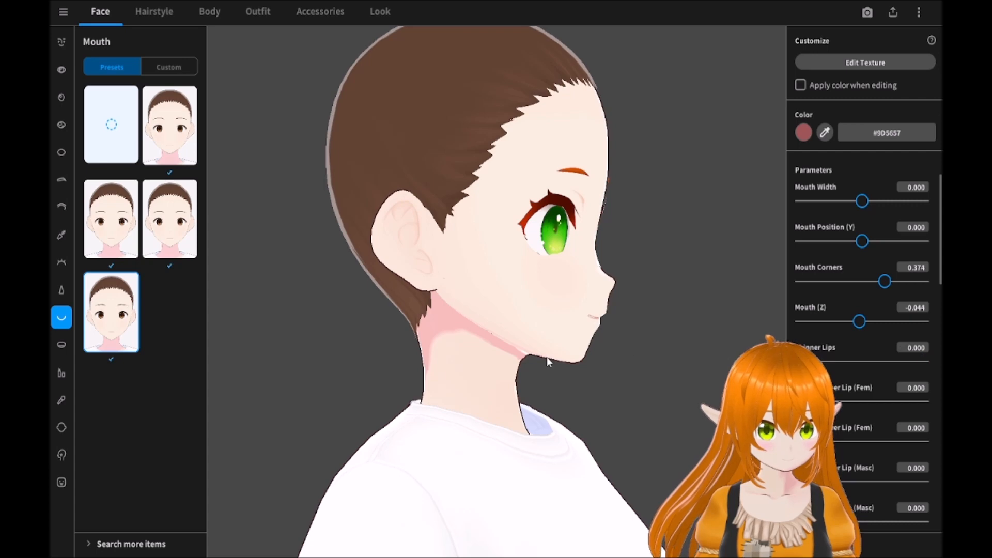
left_click_drag(795, 401, 684, 435)
Set Thicker Lower Lip (Fem) to 20.264 and Mouth Position (Y) to 0.097
left_click_drag(796, 442, 822, 442)
mouse_move(715, 425)
right_mouse_down()
mouse_move(698, 423)
mouse_move(712, 421)
right_mouse_up()
left_click_drag(864, 243, 871, 243)
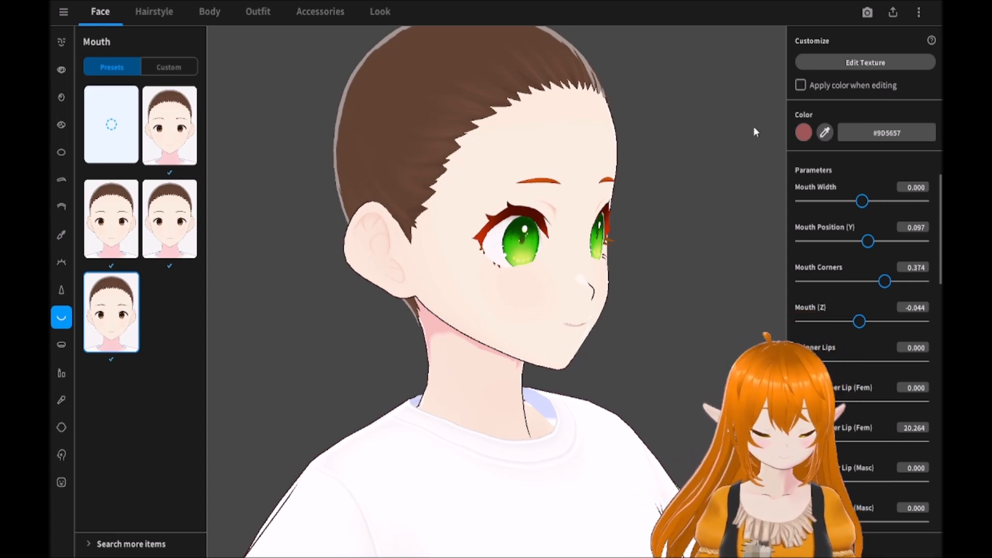
right_click_drag(656, 315, 592, 295)
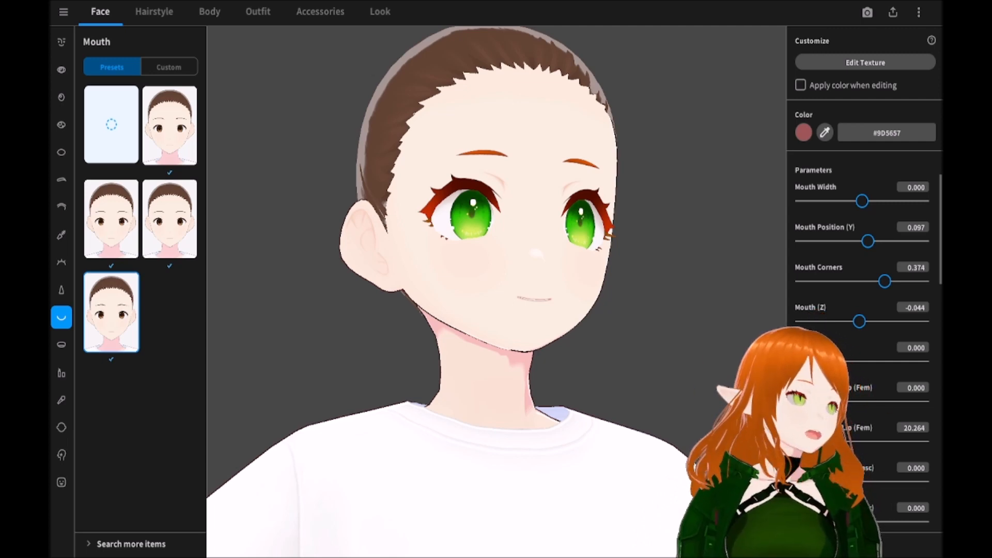
mouse_move(473, 361)
right_mouse_down()
mouse_move(445, 368)
mouse_move(489, 349)
mouse_move(464, 344)
right_mouse_up()
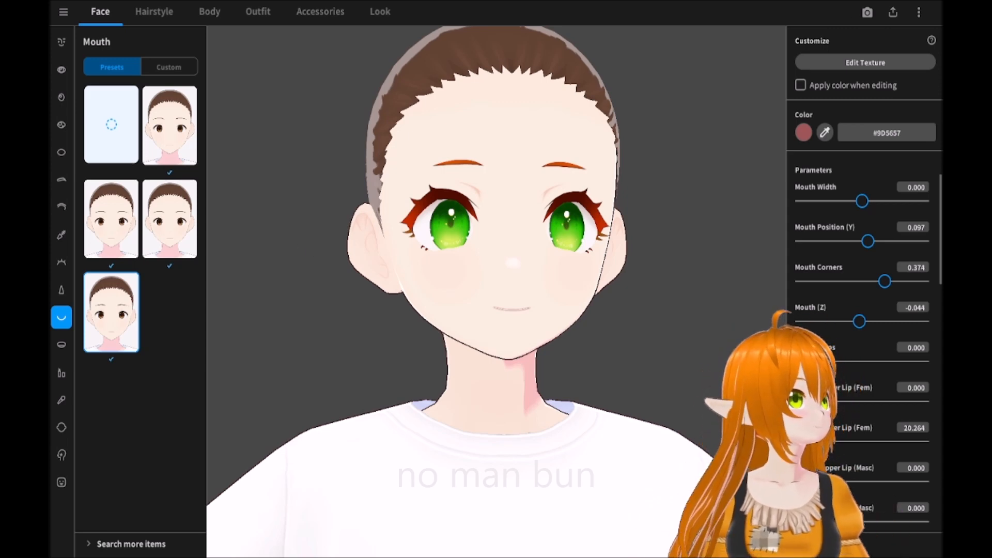
Review the remaining mouth parameters, from the vampire, hidden and shark teeth options to Teeth Shrink, Fem Mouth and Masc Mouth
scroll(862, 352, "down", 10)
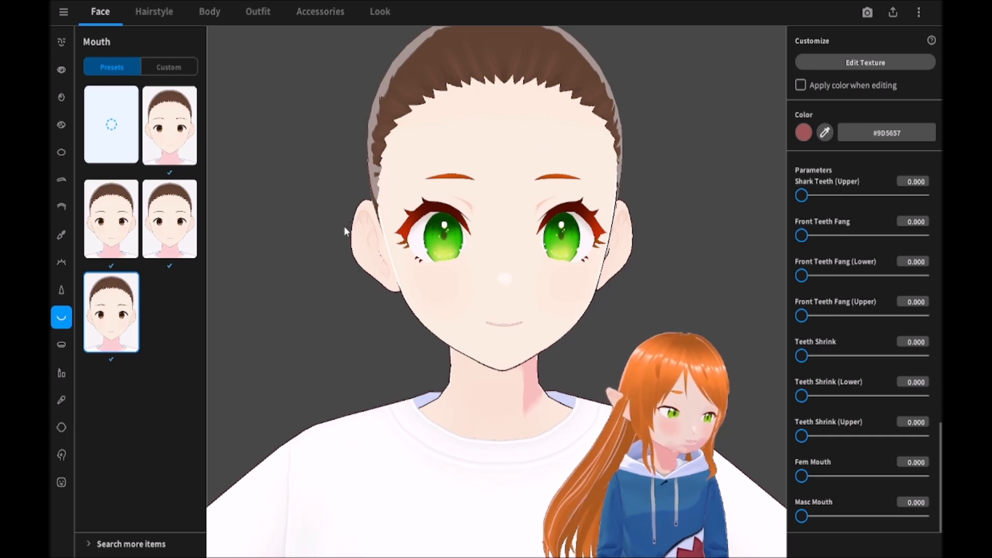
mouse_move(375, 300)
right_mouse_down()
mouse_move(399, 281)
mouse_move(379, 295)
right_mouse_up()
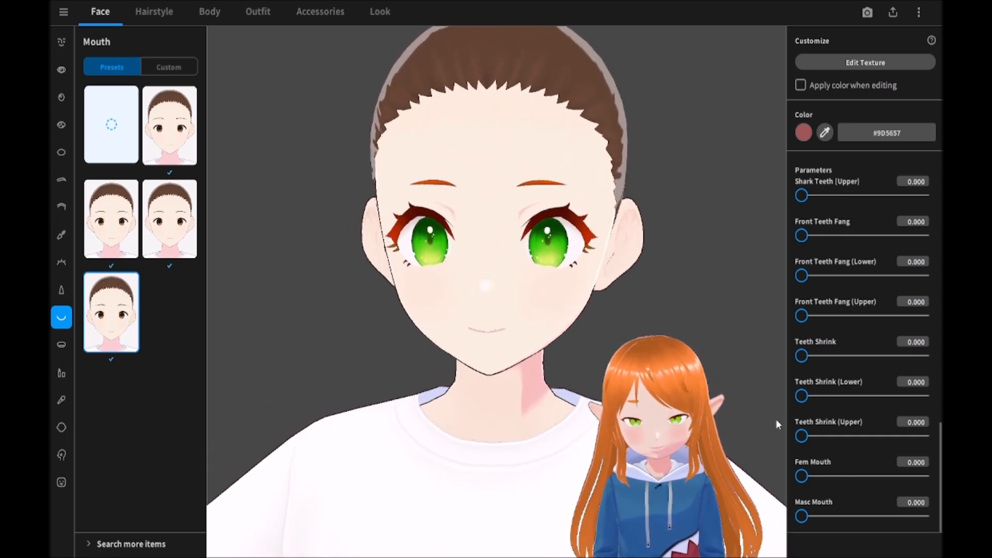
mouse_move(802, 480)
left_mouse_down()
mouse_move(924, 478)
mouse_move(800, 477)
left_mouse_up()
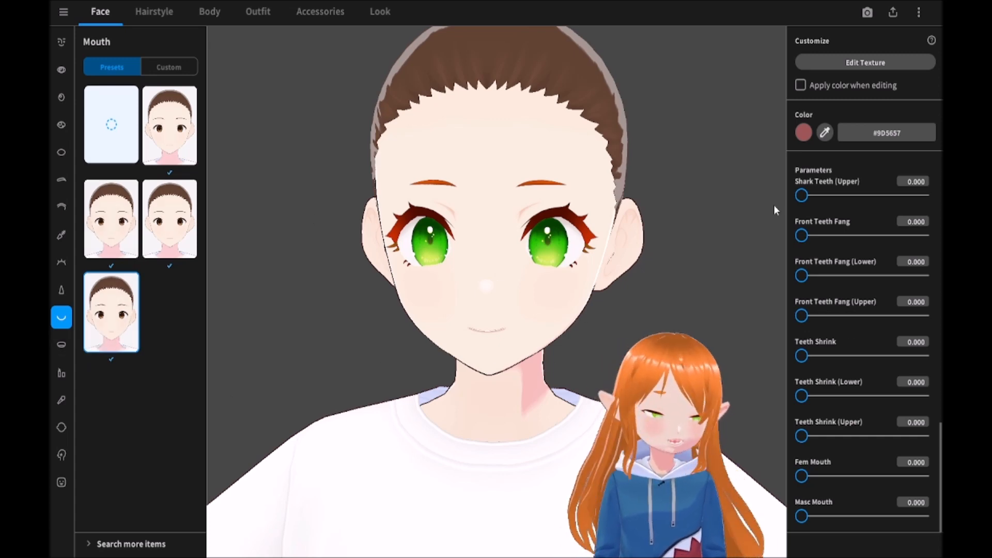
scroll(878, 466, "up", 10)
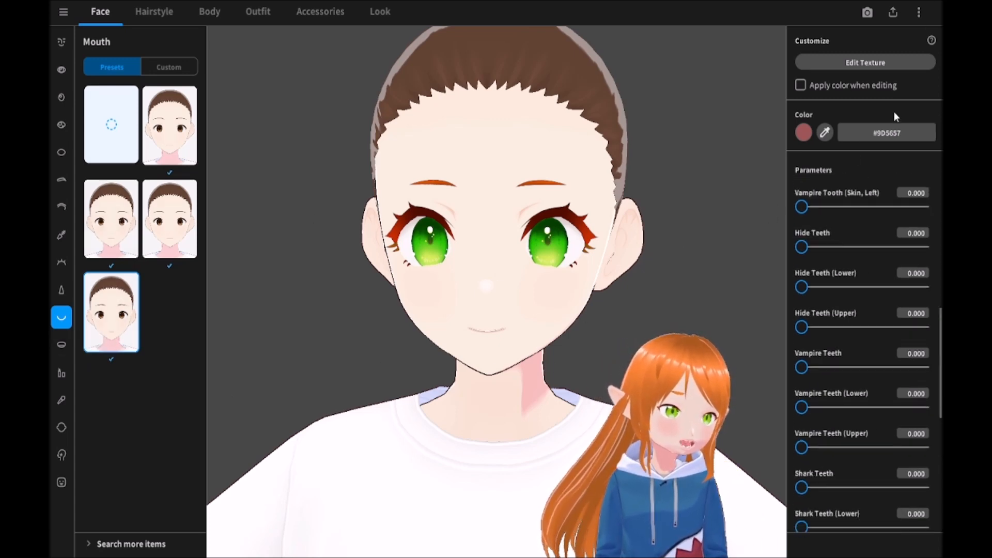
scroll(834, 191, "up", 3)
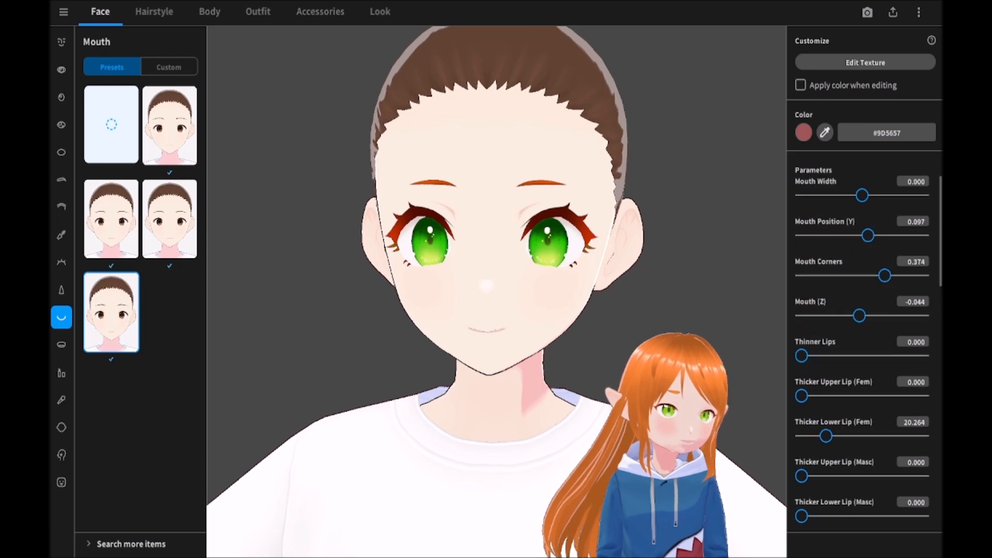
scroll(824, 238, "down", 3)
scroll(826, 310, "down", 3)
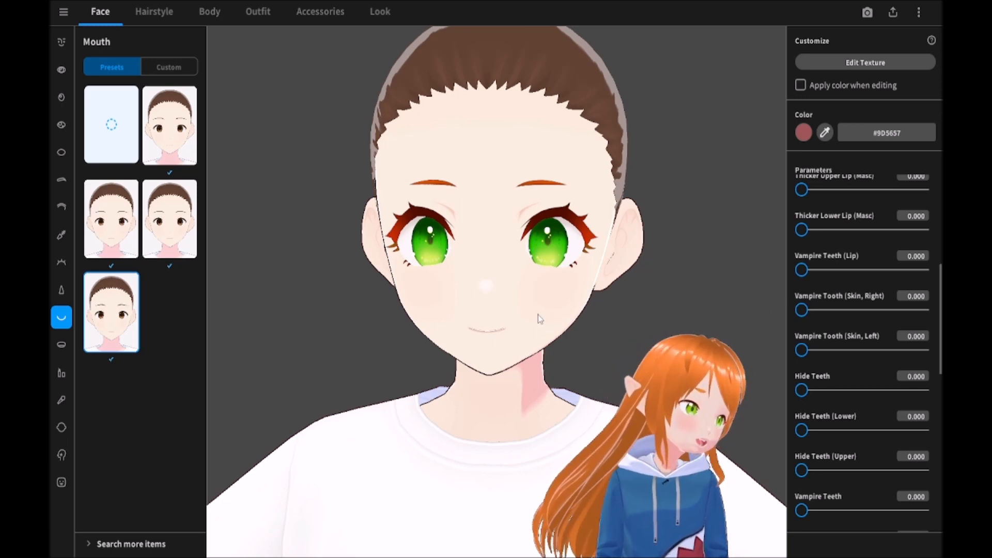
left_click_drag(537, 315, 522, 340)
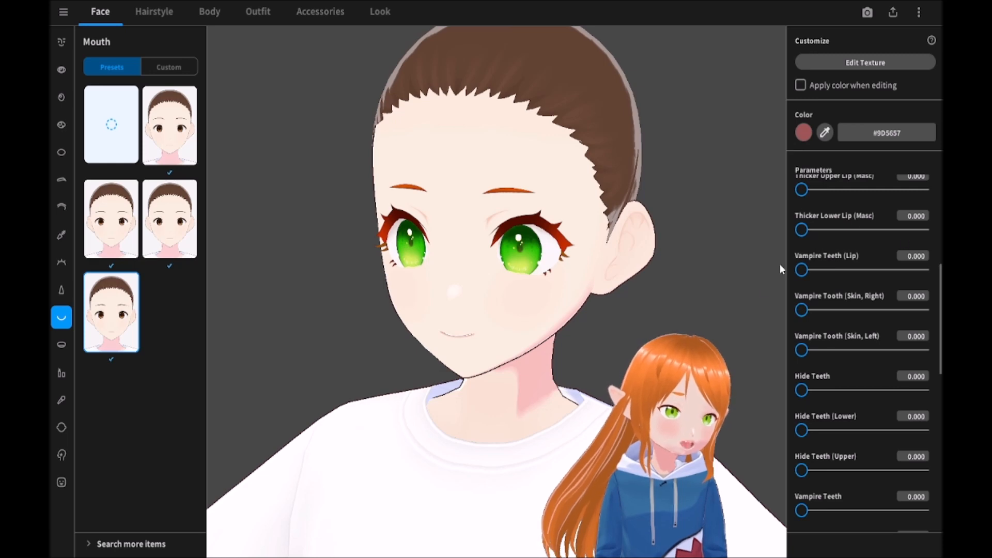
scroll(815, 333, "down", 1)
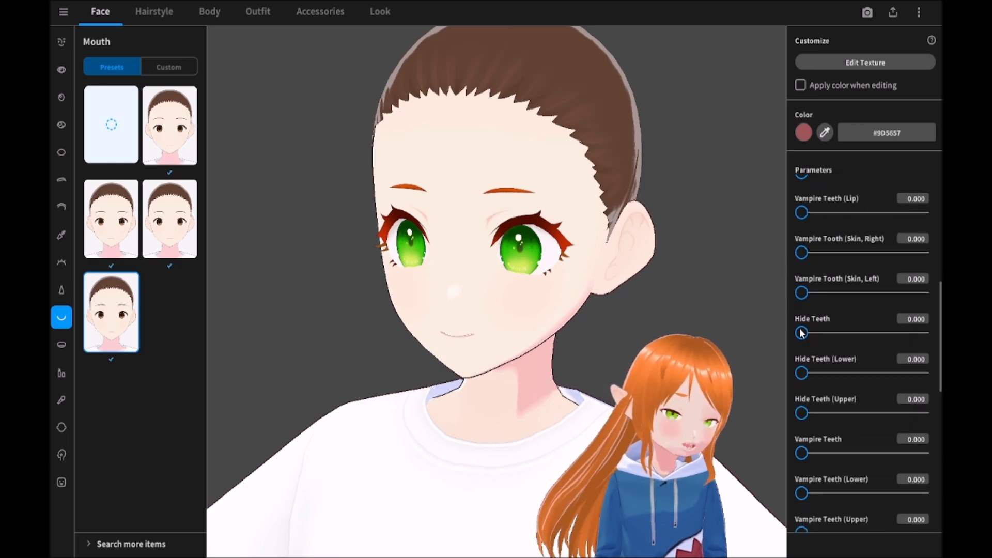
scroll(796, 353, "down", 2)
scroll(804, 323, "down", 2)
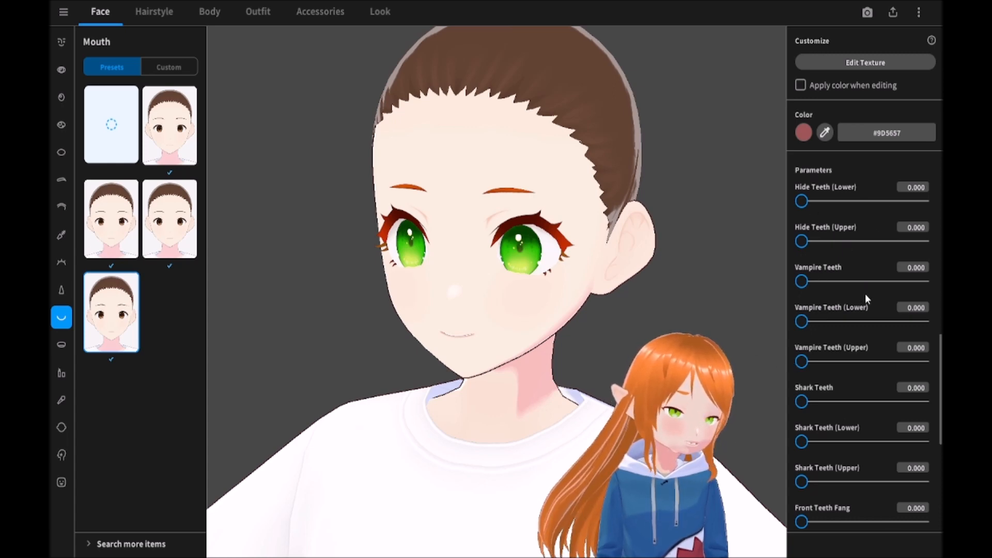
scroll(898, 351, "down", 7)
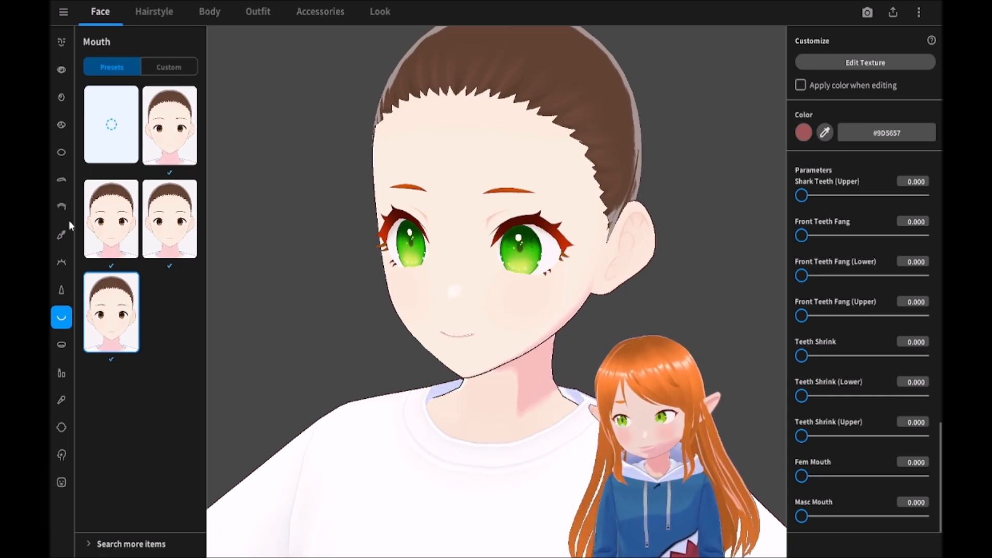
Preview the Surprised expression so the mouth is open, and bring up the Mouth Inside presets
left_click(60, 341)
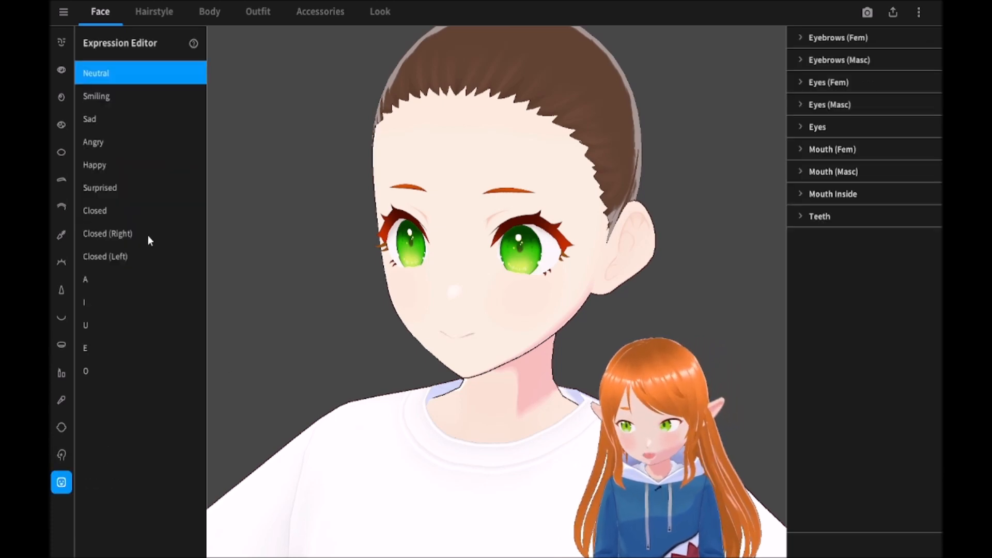
left_click(122, 187)
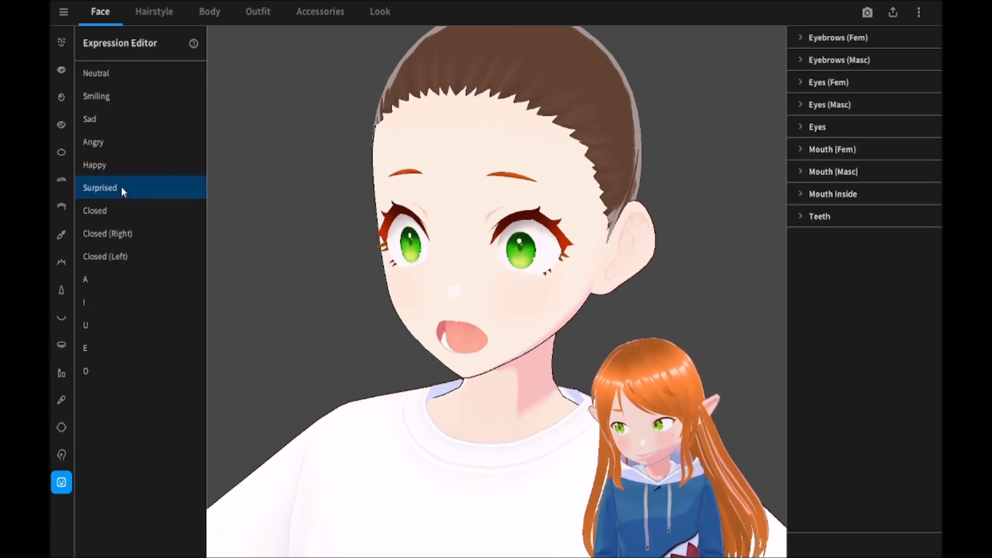
left_click(61, 373)
left_click(62, 344)
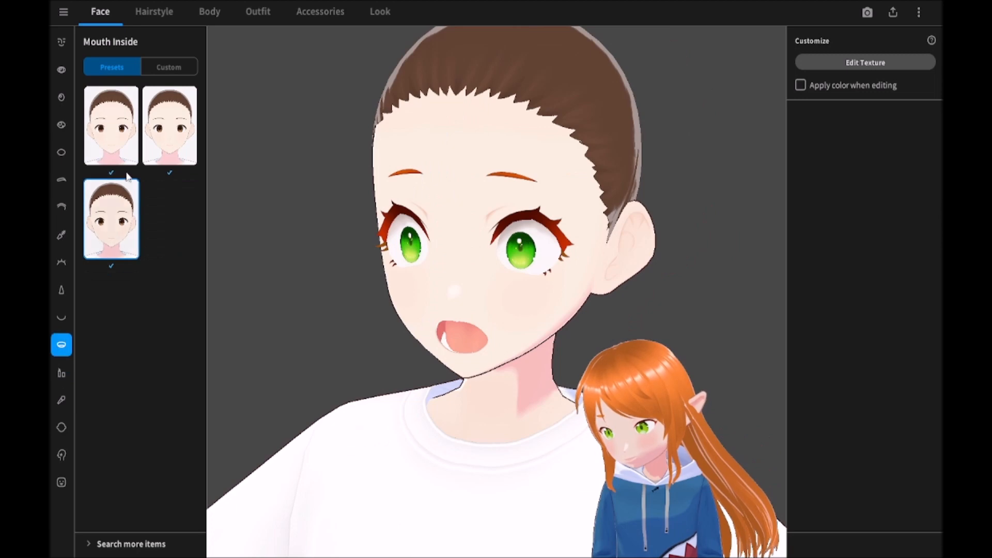
Compare the three Mouth Inside presets on the open mouth from different angles and apply the second one
left_click(124, 130)
left_click(161, 137)
left_click(160, 136)
right_click_drag(397, 296, 320, 201)
left_click(124, 149)
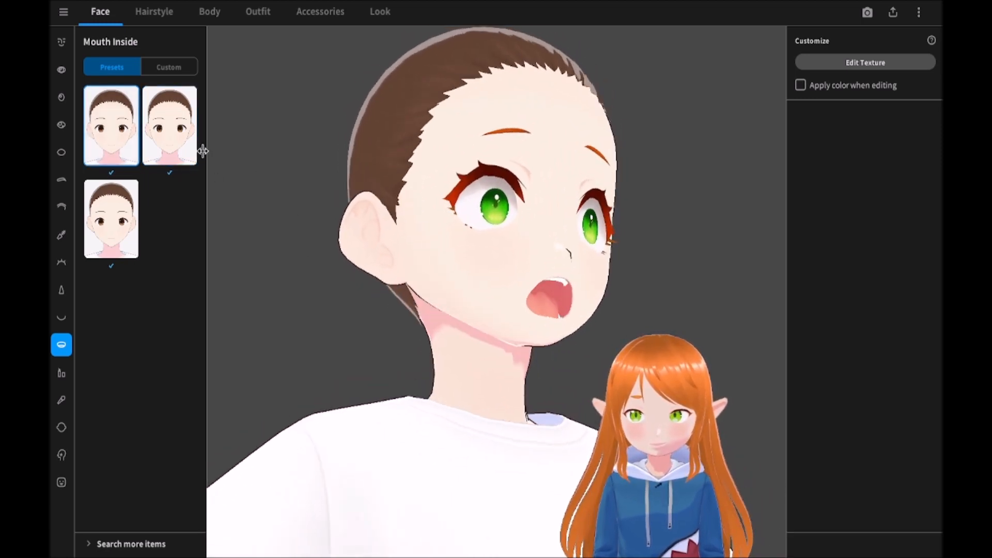
left_click(169, 129)
left_click(128, 133)
left_click(134, 230)
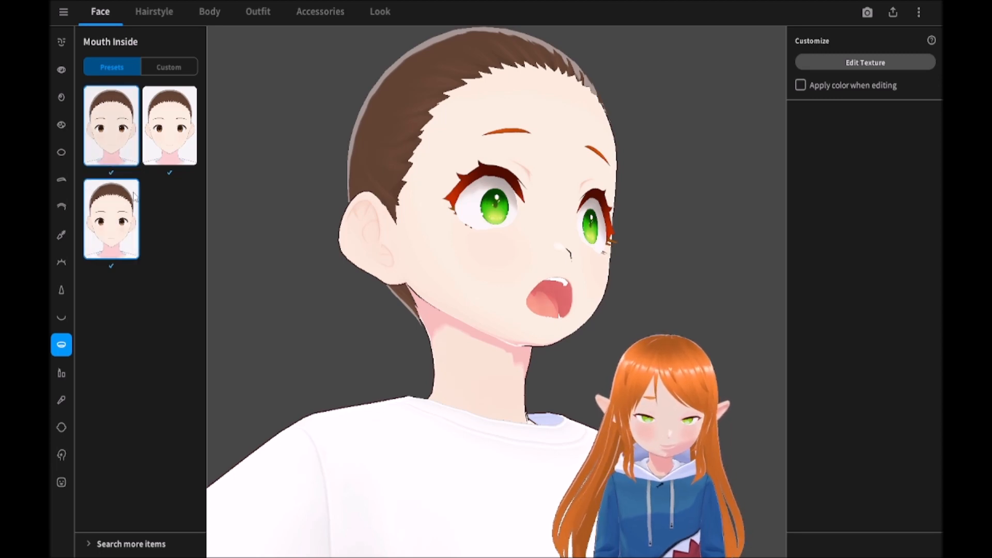
left_click(150, 131)
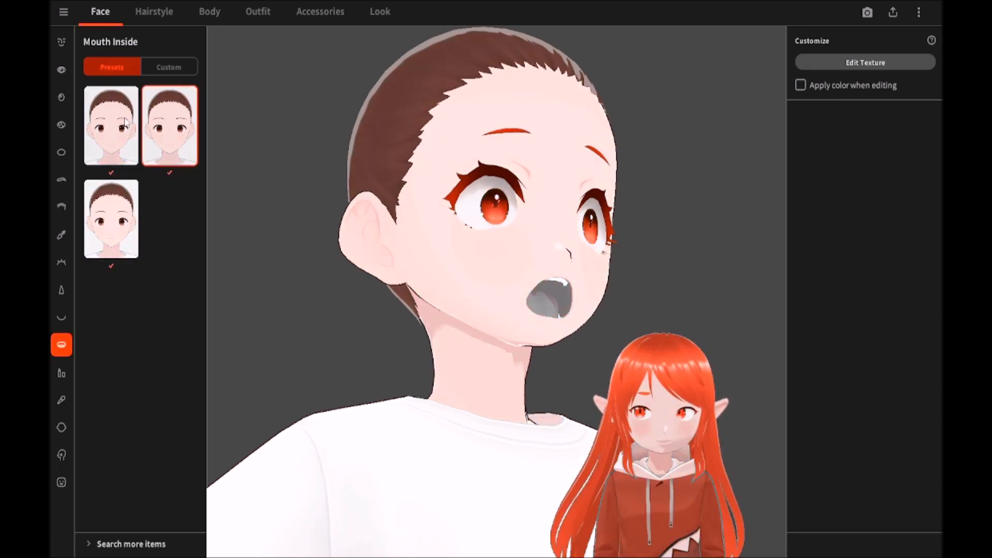
left_click(166, 66)
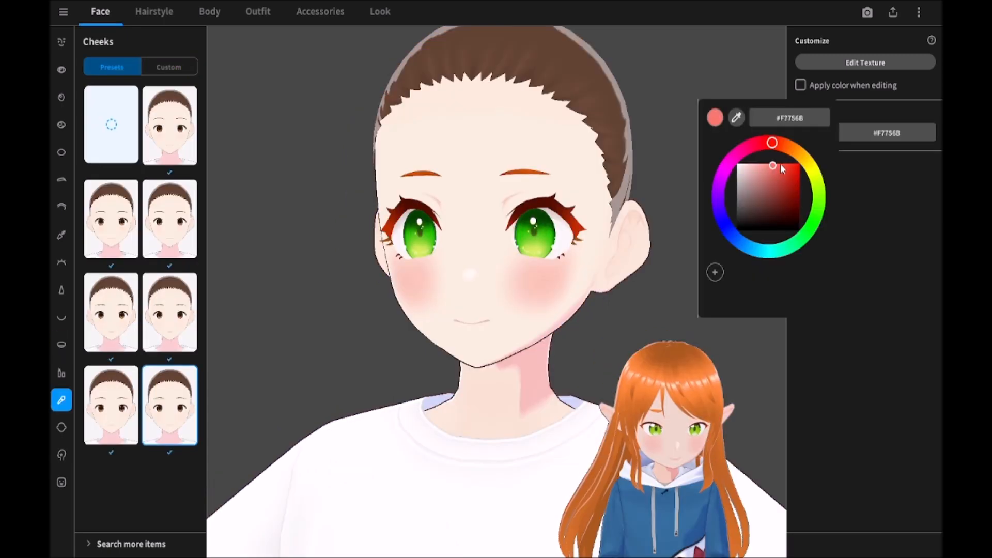
Set the cheek blush to the more saturated coral red #FE685C
left_click(777, 166)
left_click(657, 233)
mouse_move(465, 306)
right_mouse_down()
mouse_move(500, 304)
mouse_move(436, 264)
right_mouse_up()
Compare the cheek blush presets on the face from different angles and apply the first blush preset after the empty option
left_click(172, 122)
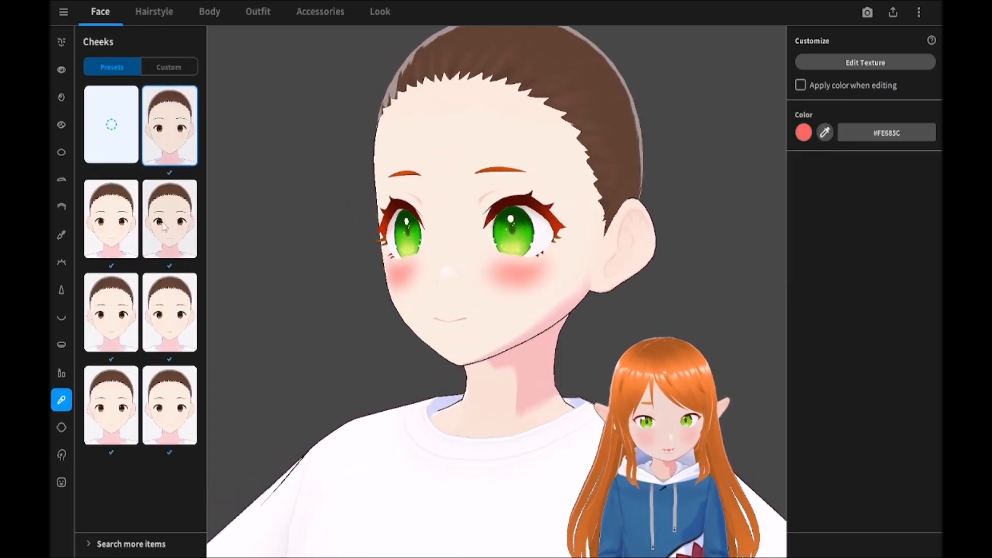
right_click_drag(361, 217, 229, 206)
left_click(113, 221)
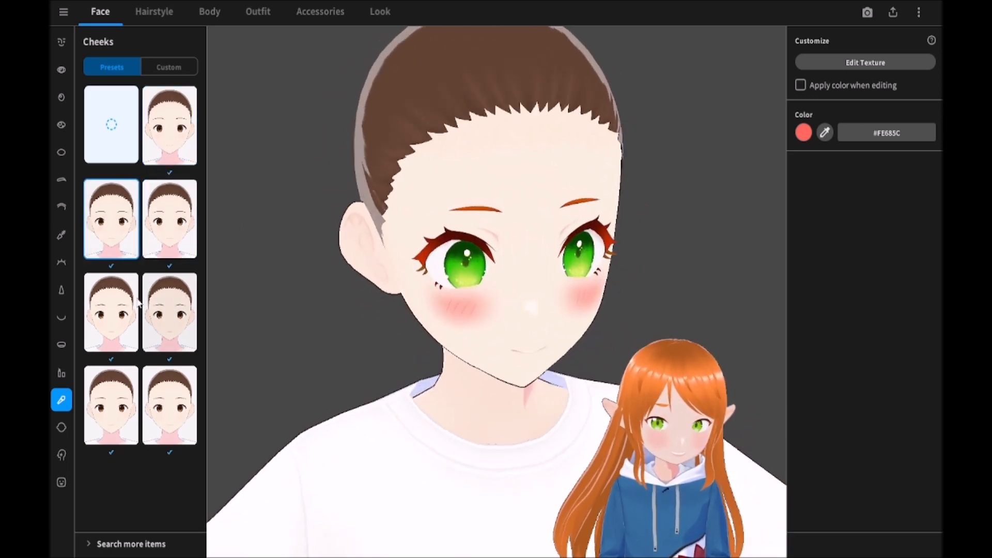
left_click(151, 313)
left_click(101, 374)
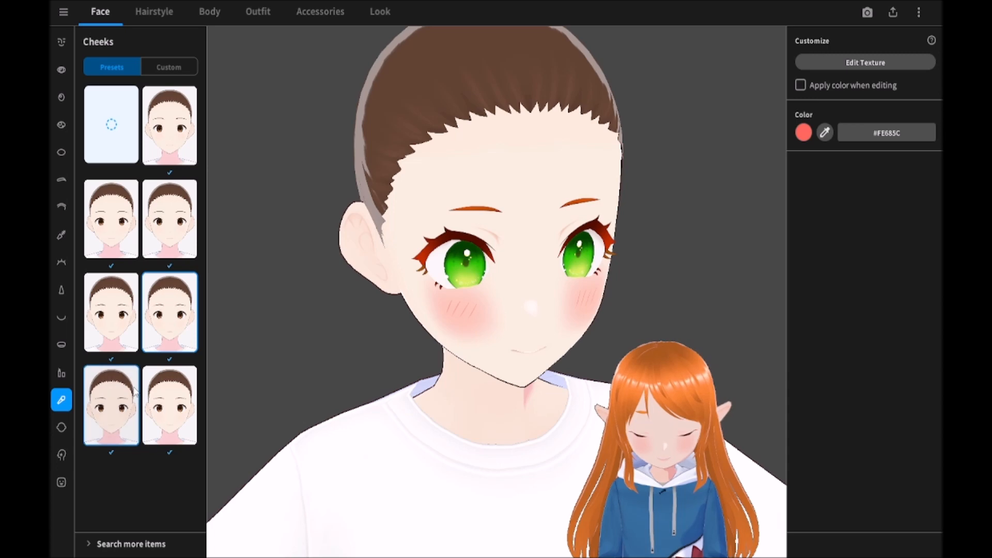
left_click(171, 403)
left_click(183, 215)
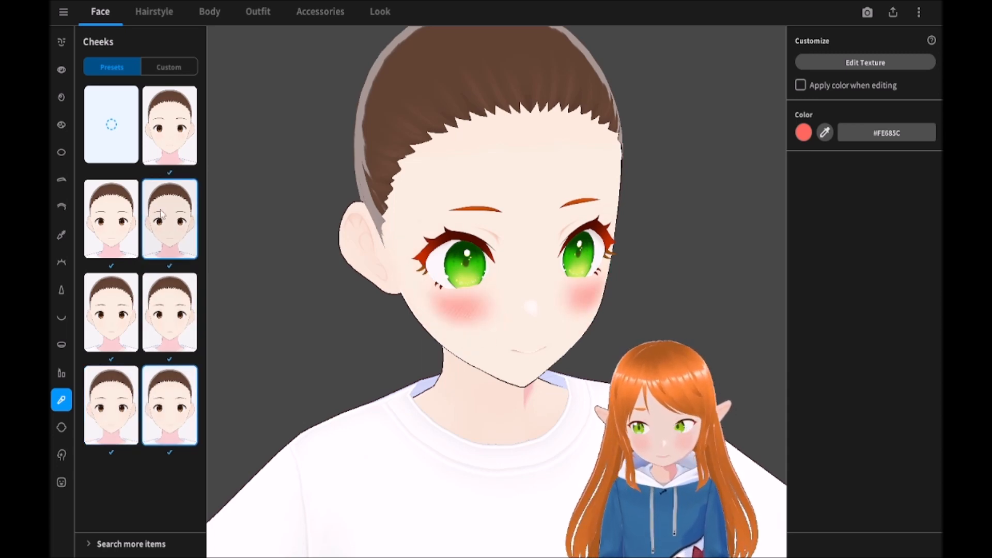
right_click_drag(433, 296, 406, 288)
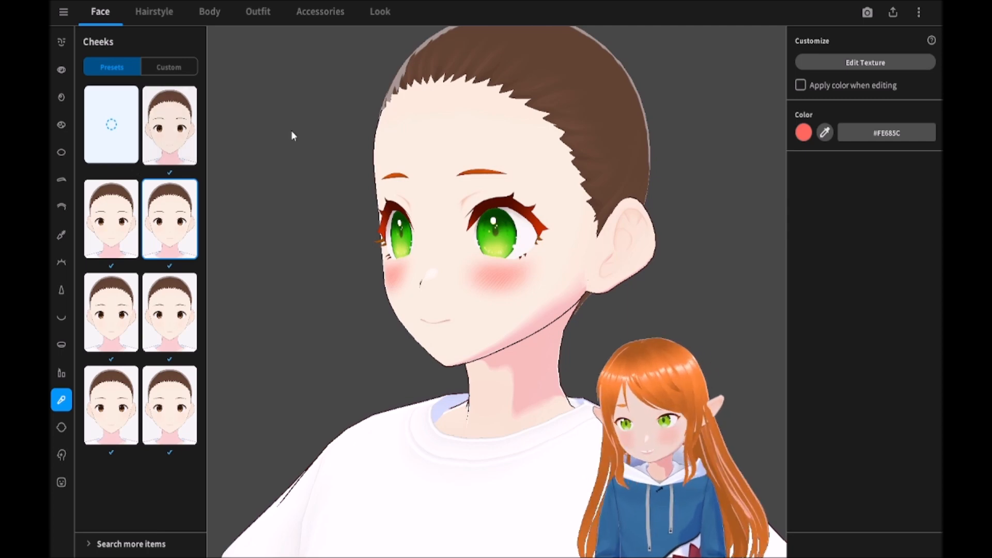
left_click(163, 138)
right_click_drag(322, 221, 373, 230)
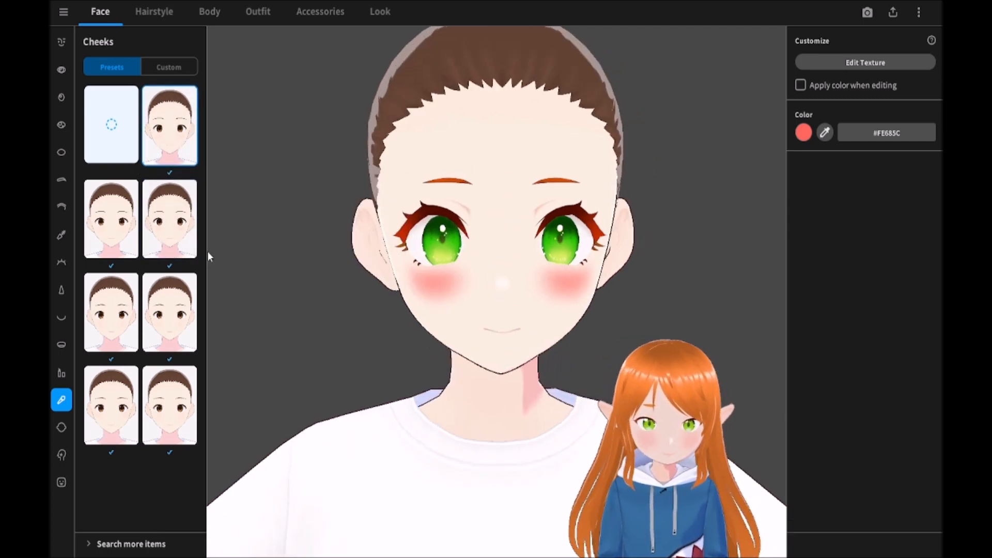
left_click(171, 65)
left_click(115, 65)
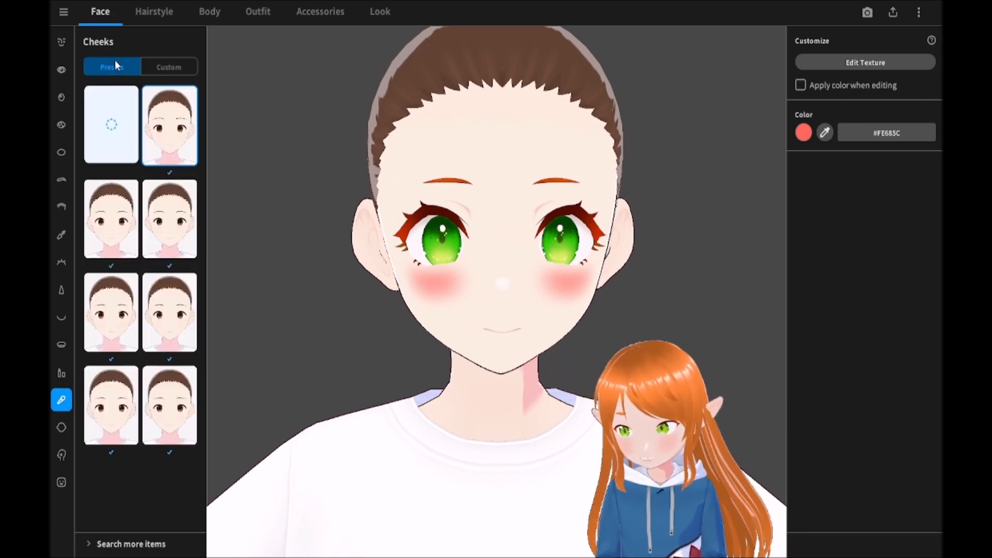
Try both custom skins on the face, the dark veined one and the plain one, and view them from the side
left_click(61, 428)
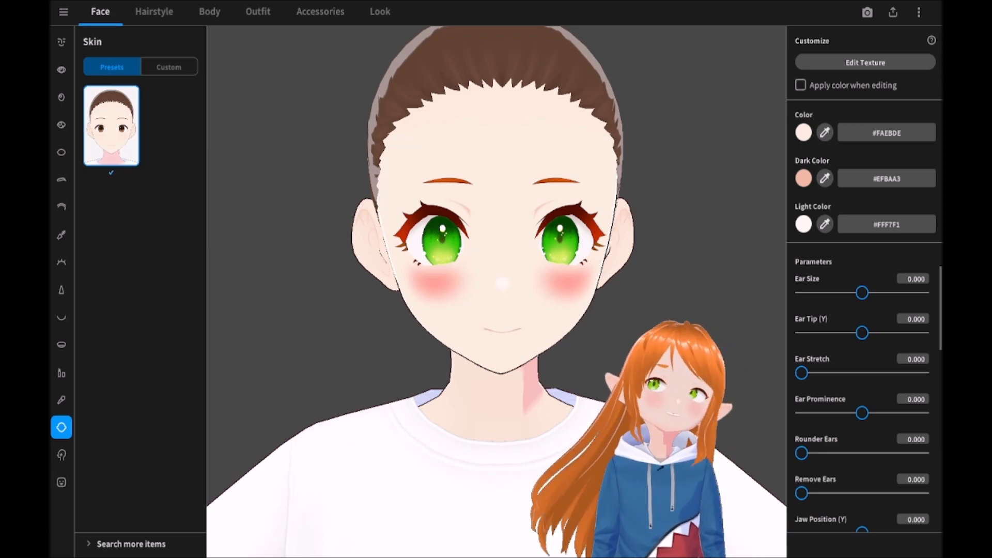
left_click(169, 66)
left_click(103, 206)
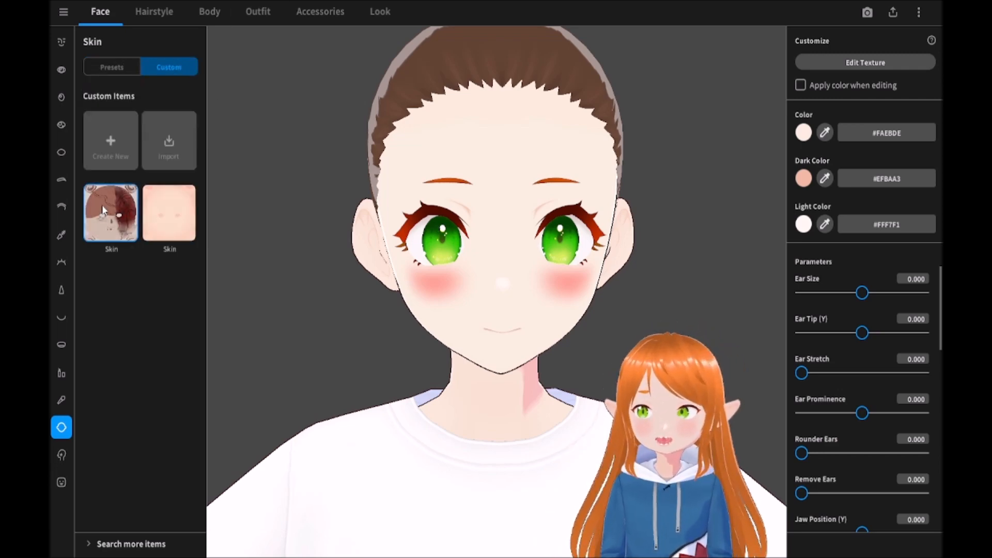
left_click_drag(287, 223, 317, 231)
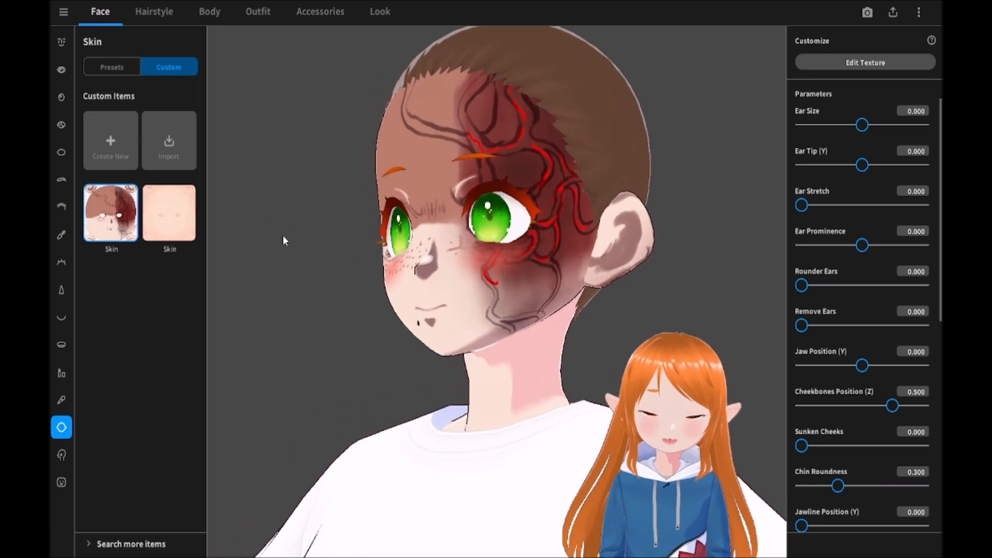
left_click(187, 210)
right_click(189, 210)
right_click_drag(258, 228, 369, 242)
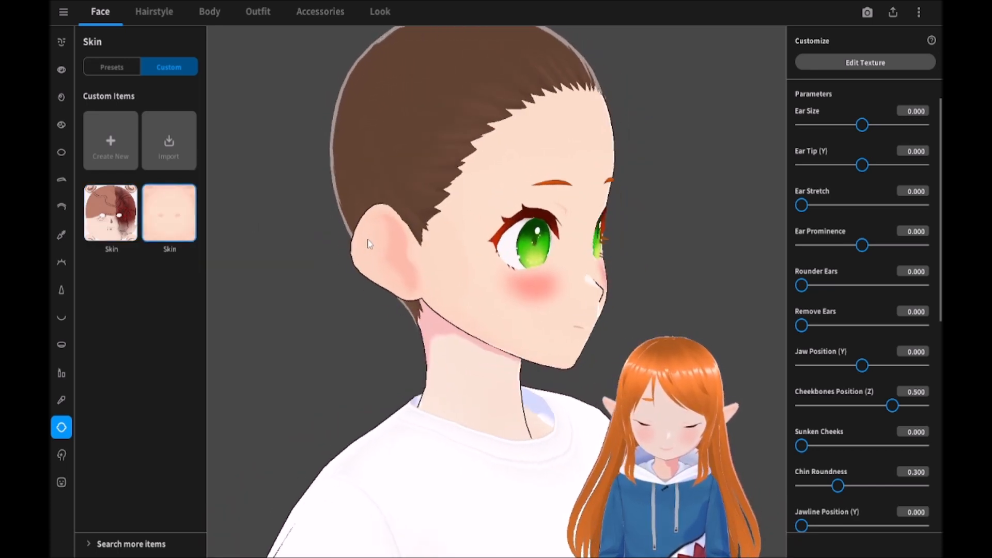
Reapply the preset skin and bring up its Color and Dark Color for editing
left_click(124, 67)
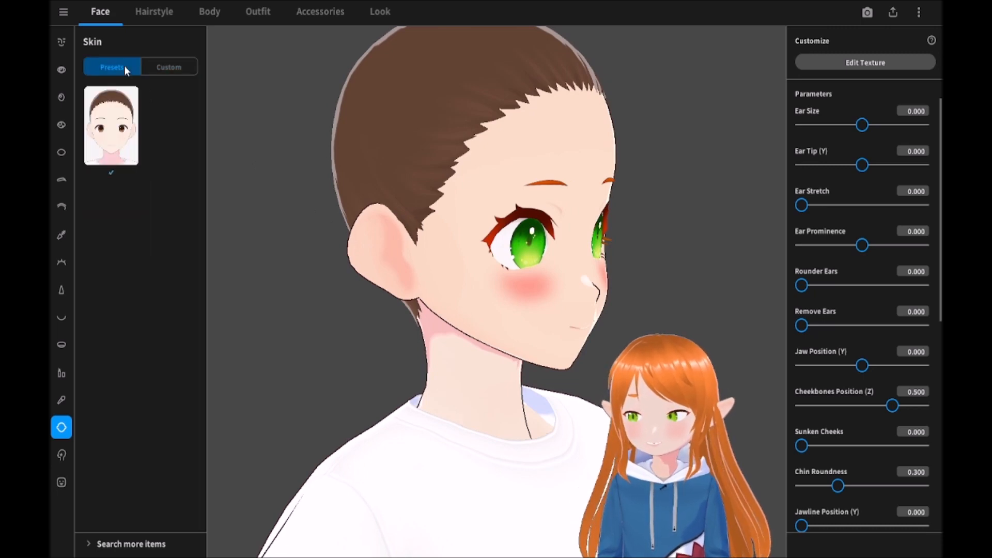
left_click(122, 140)
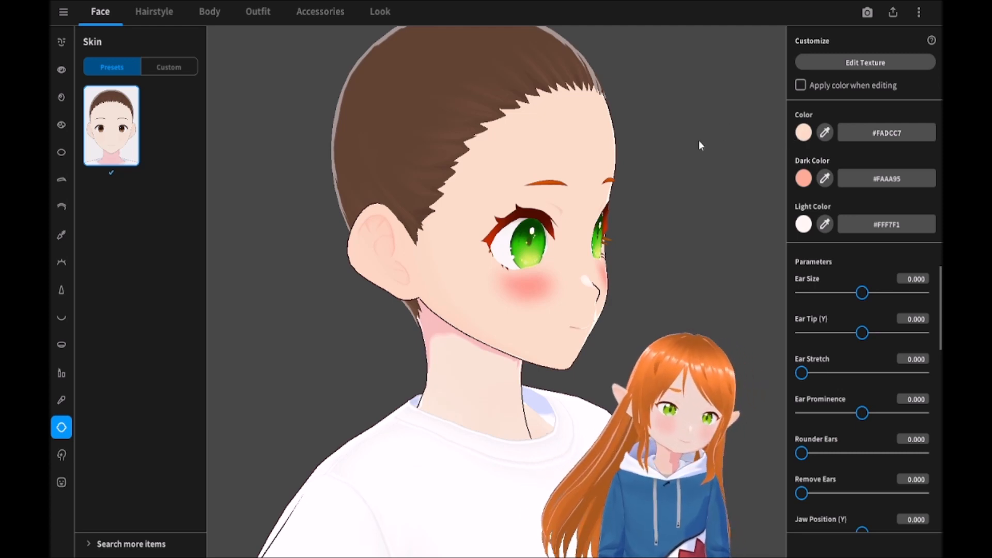
left_click(803, 132)
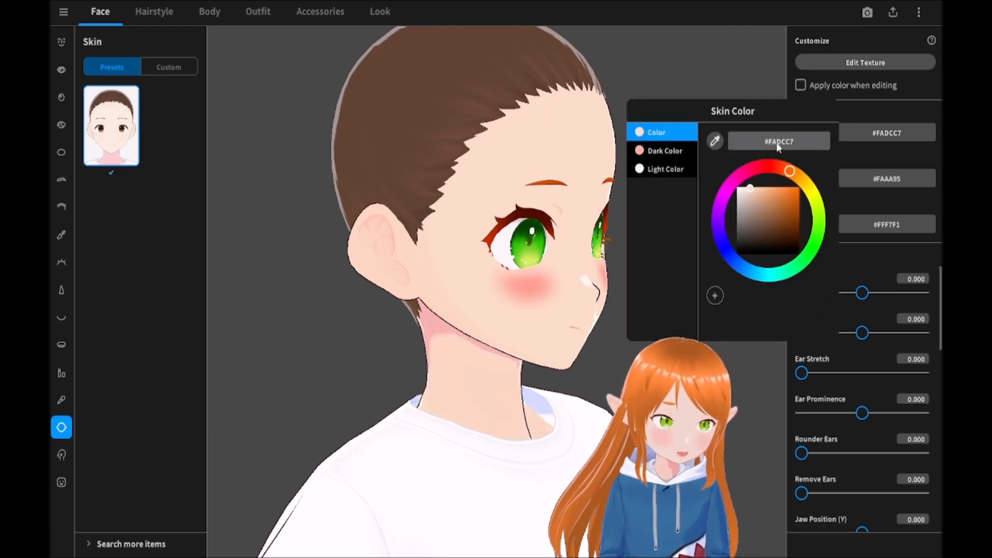
left_click(664, 151)
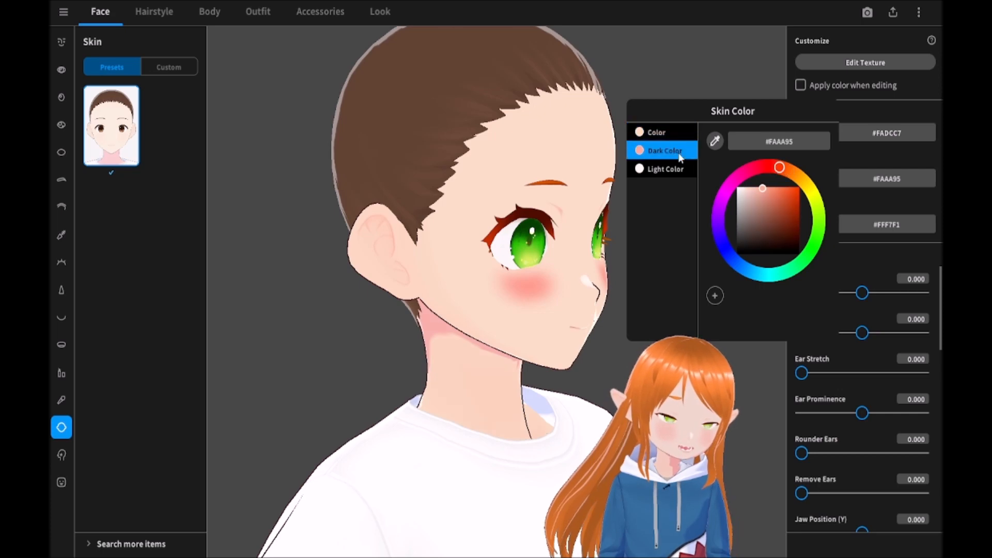
left_click(665, 132)
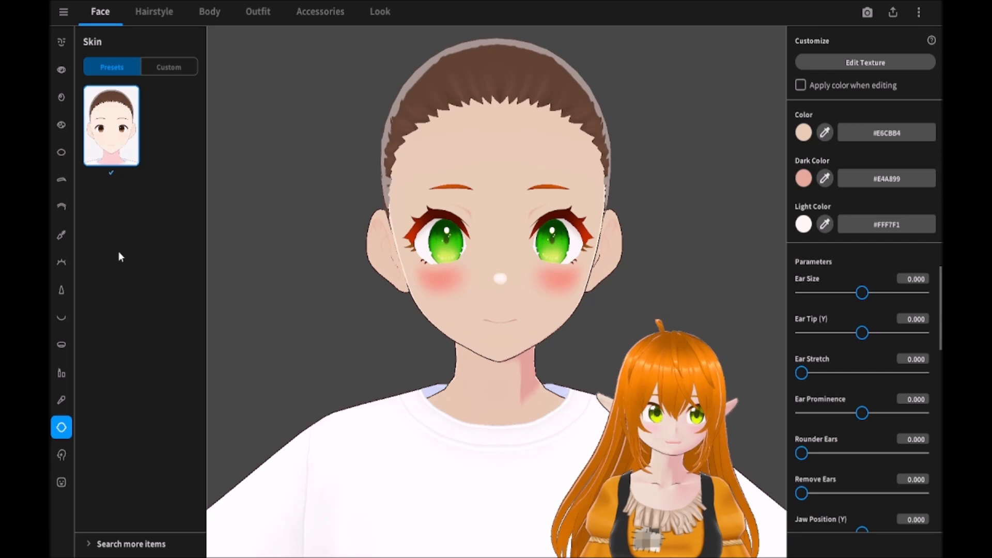
Try the first face paint presets, including the kiss mark, the curved line across the face and the dark under-eye shadows
left_click(59, 457)
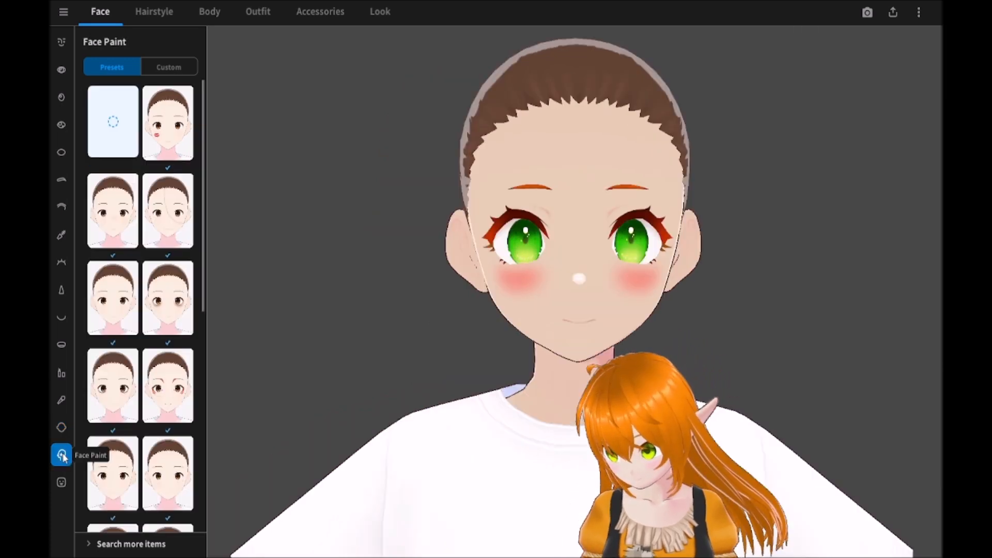
left_click(117, 378)
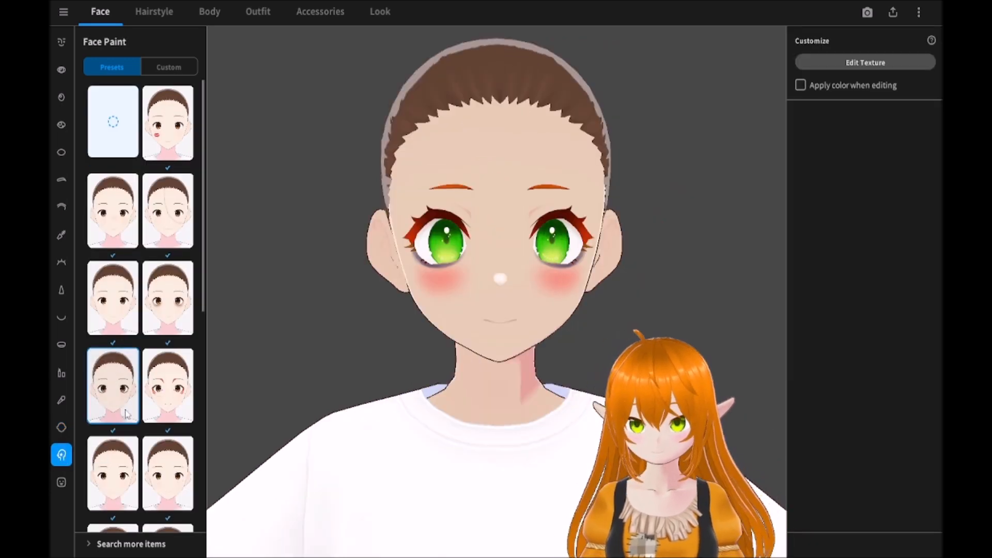
left_click(158, 124)
left_click(166, 213)
left_click(114, 208)
mouse_move(412, 270)
right_mouse_down()
mouse_move(443, 268)
mouse_move(394, 268)
right_mouse_up()
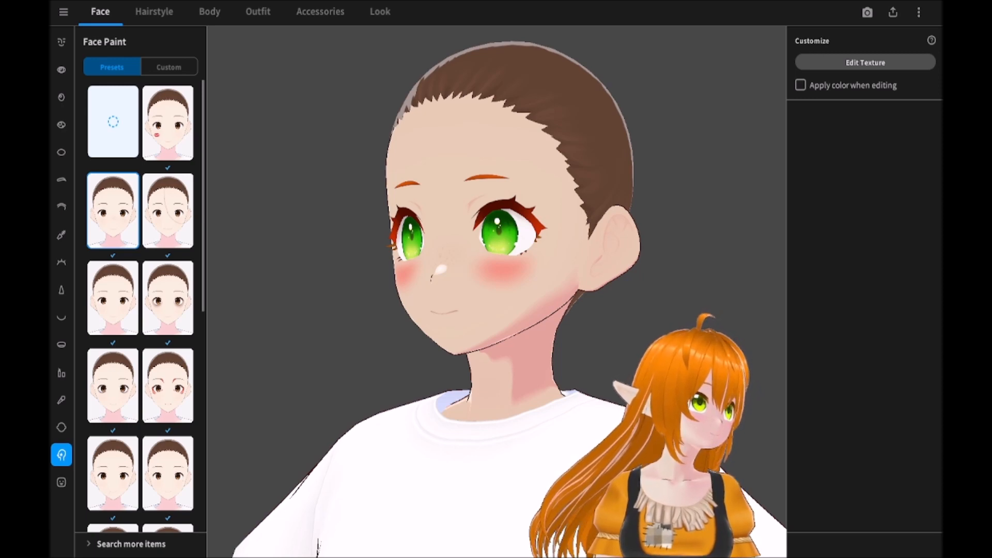
left_click(162, 186)
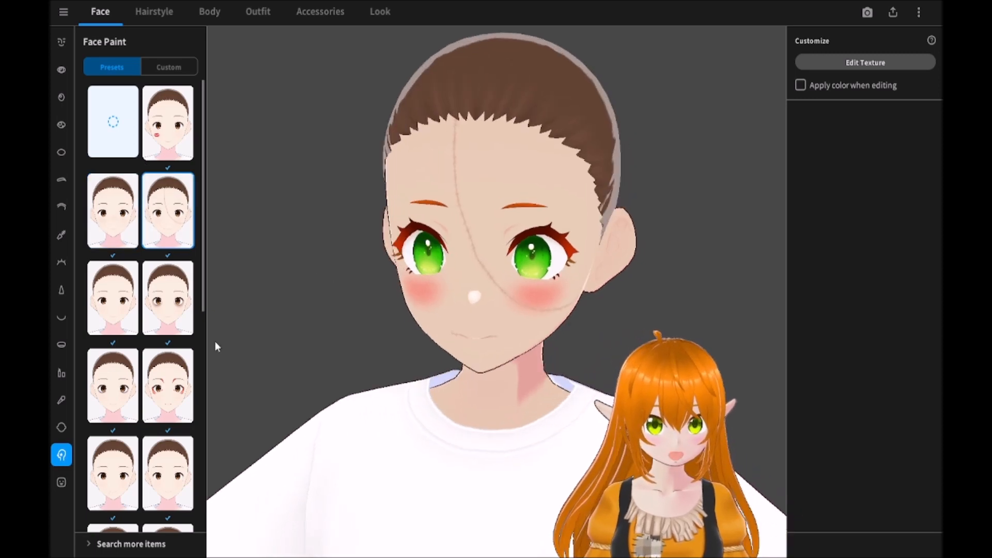
left_click(167, 123)
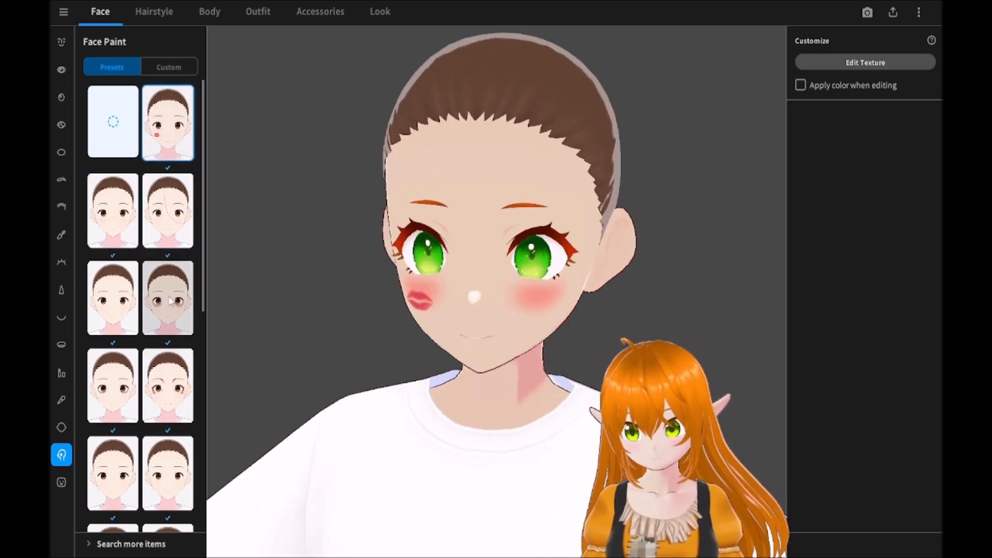
left_click(169, 298)
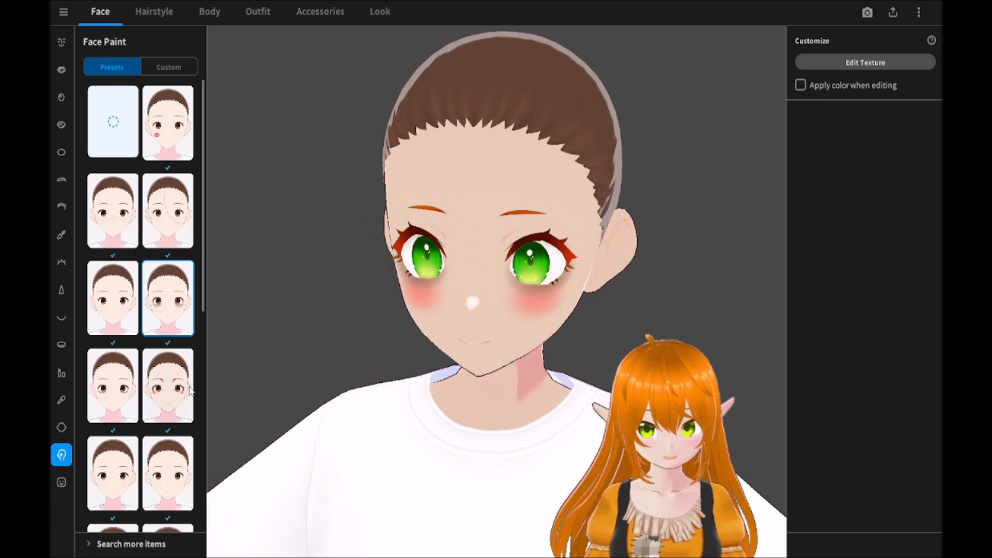
Try the face paint presets further down, including the small mole near the mouth and the blue forehead shading
scroll(190, 391, "down", 2)
left_click(164, 361)
left_click(119, 364)
left_click(118, 435)
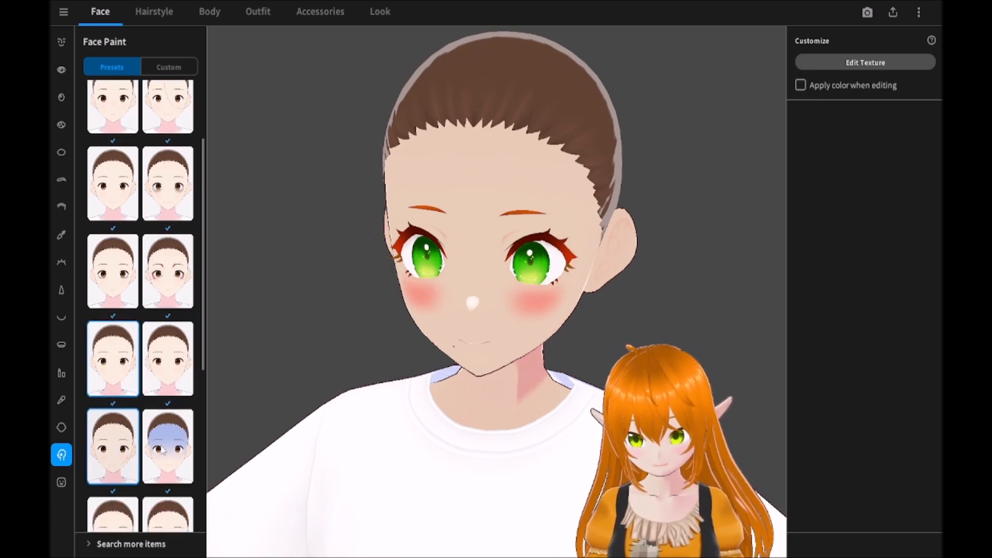
left_click(148, 445)
scroll(146, 441, "down", 1)
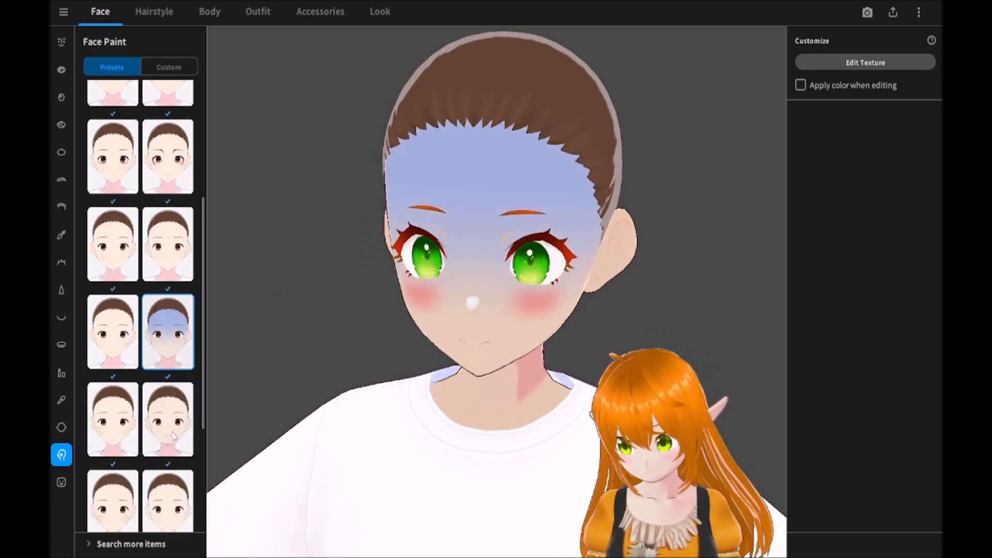
Try the remaining face paint presets after the blue shading, including the teardrops, through to the end of the list
left_click(117, 435)
scroll(114, 433, "down", 1)
left_click(114, 427)
left_click(149, 426)
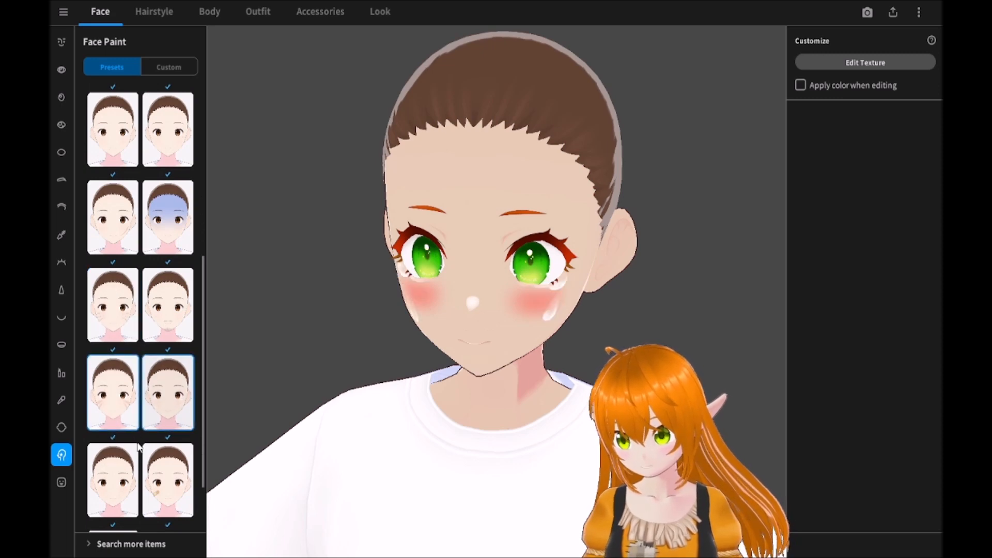
scroll(148, 435, "down", 1)
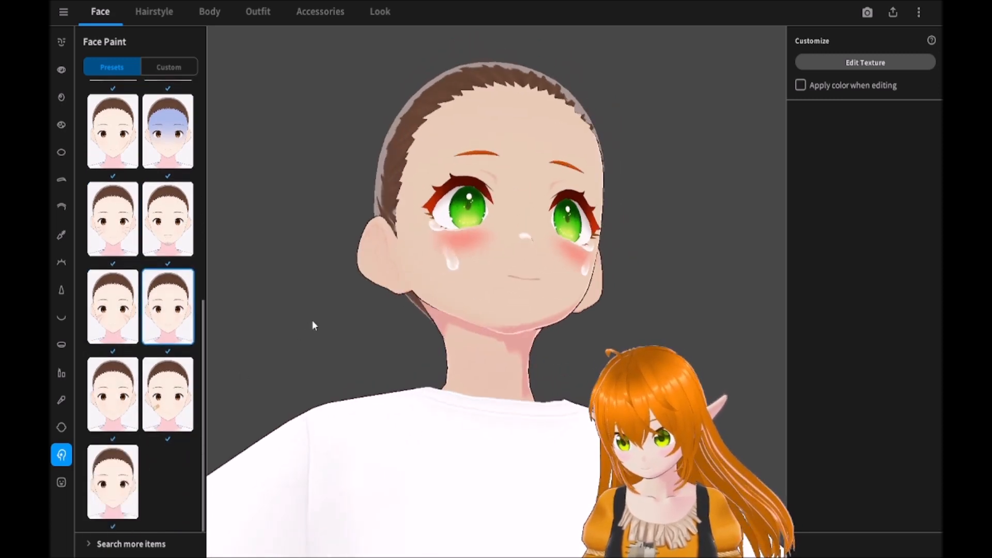
left_click(166, 393)
left_click(112, 392)
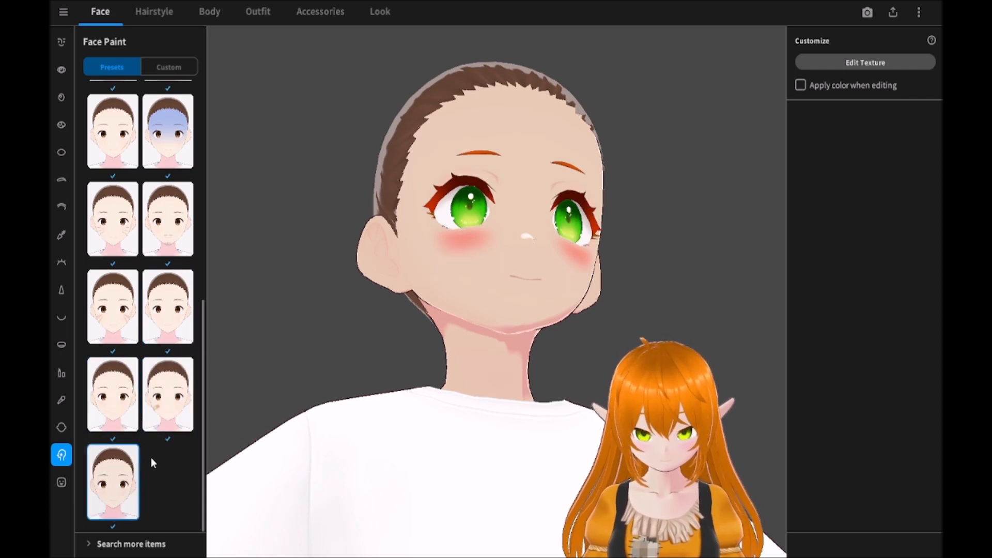
scroll(155, 361, "up", 5)
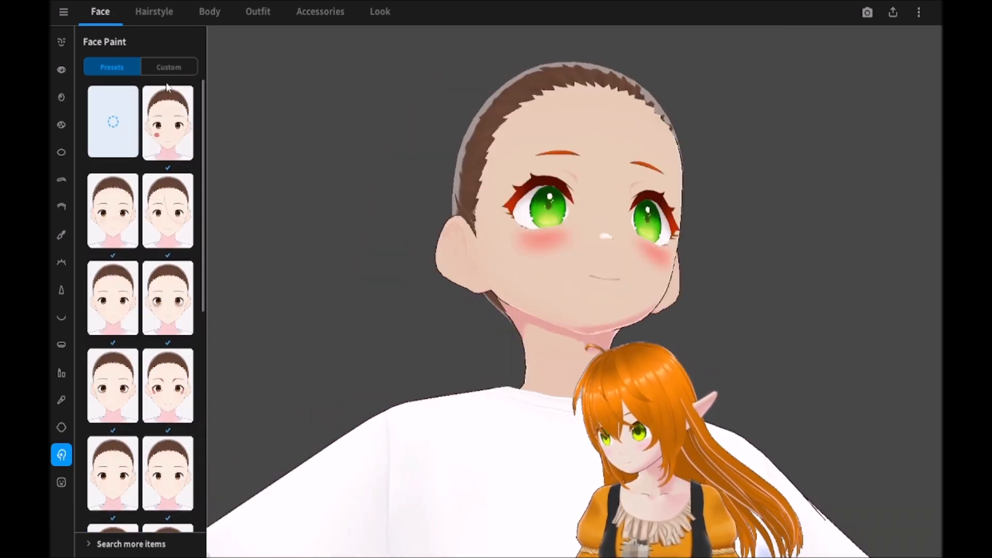
Try two of the custom face paints and return the face to the empty face paint preset
left_click(153, 72)
left_click(117, 66)
left_click(168, 67)
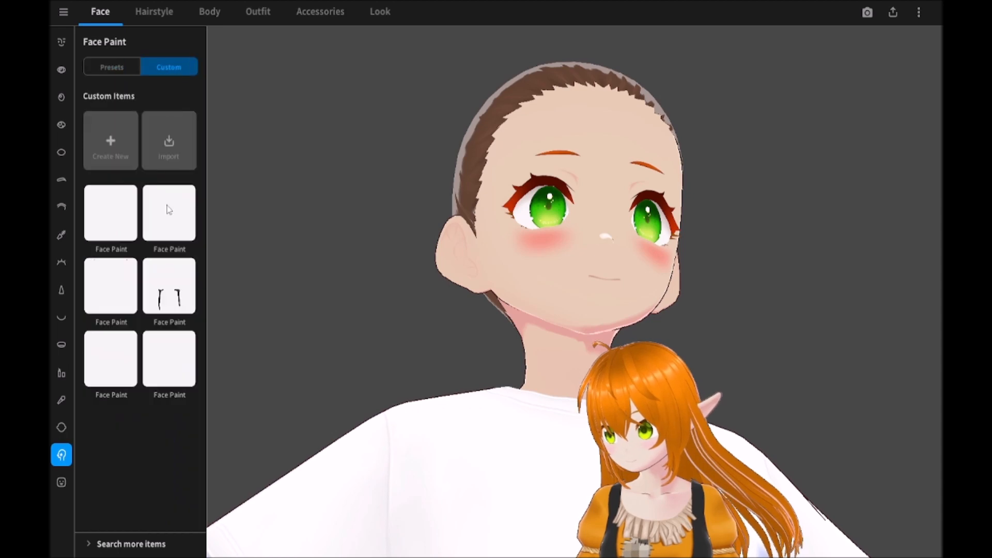
left_click(169, 286)
left_click(129, 210)
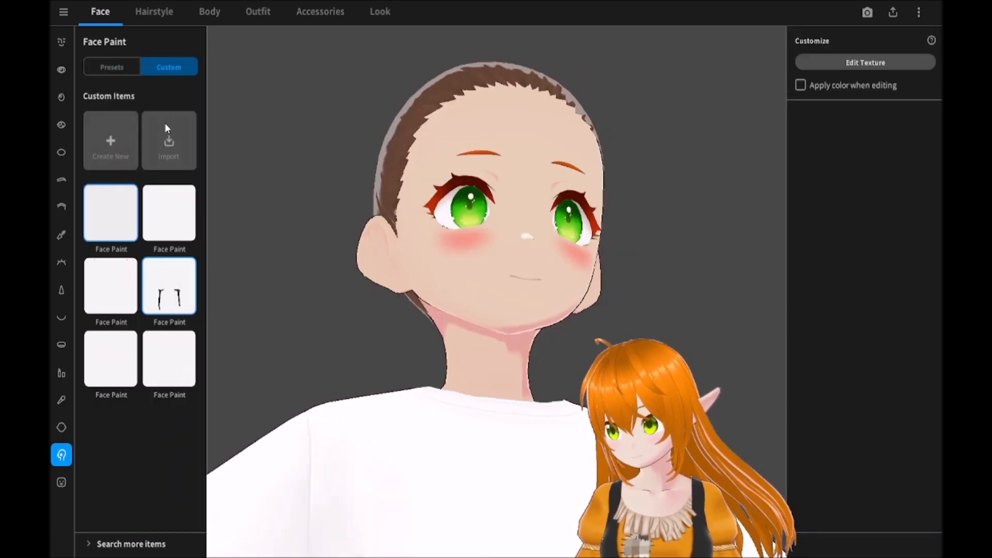
left_click(97, 71)
left_click(113, 122)
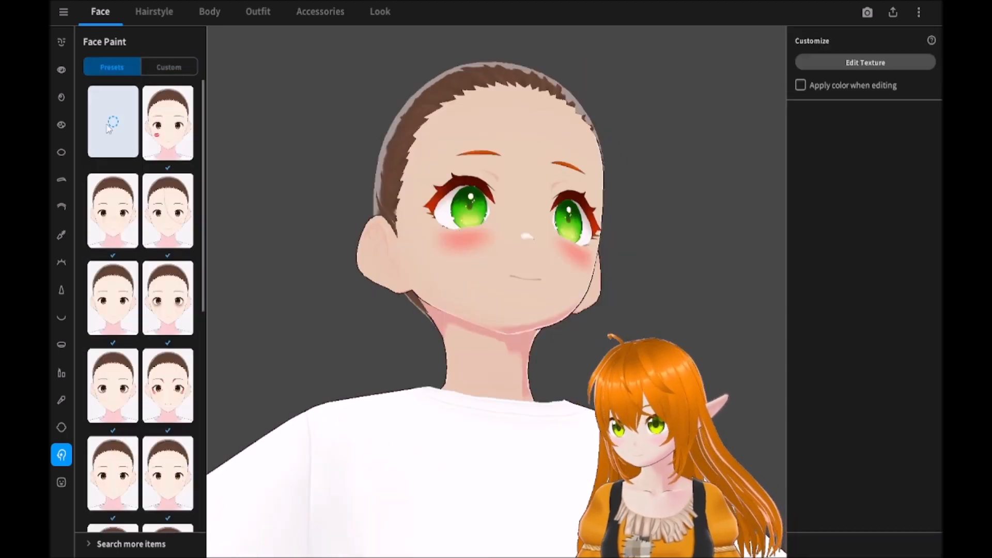
Bring up the Neutral expression in the Expression Editor and try out its Eyebrows (Fem) sliders, returning them to 0.000
left_click(61, 482)
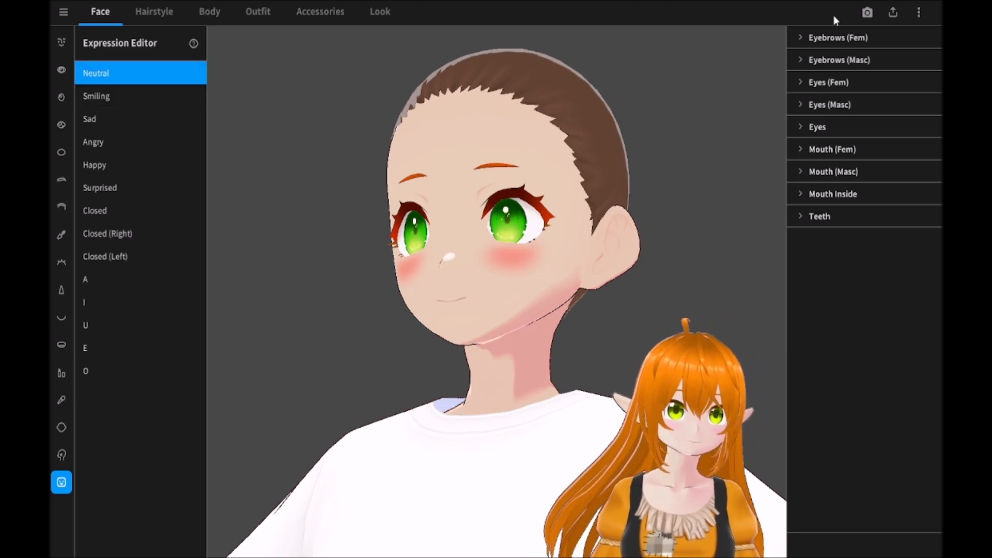
left_click(833, 35)
left_click_drag(812, 71, 758, 79)
left_click_drag(804, 109, 608, 152)
left_click_drag(803, 179, 645, 183)
left_click_drag(802, 215, 539, 225)
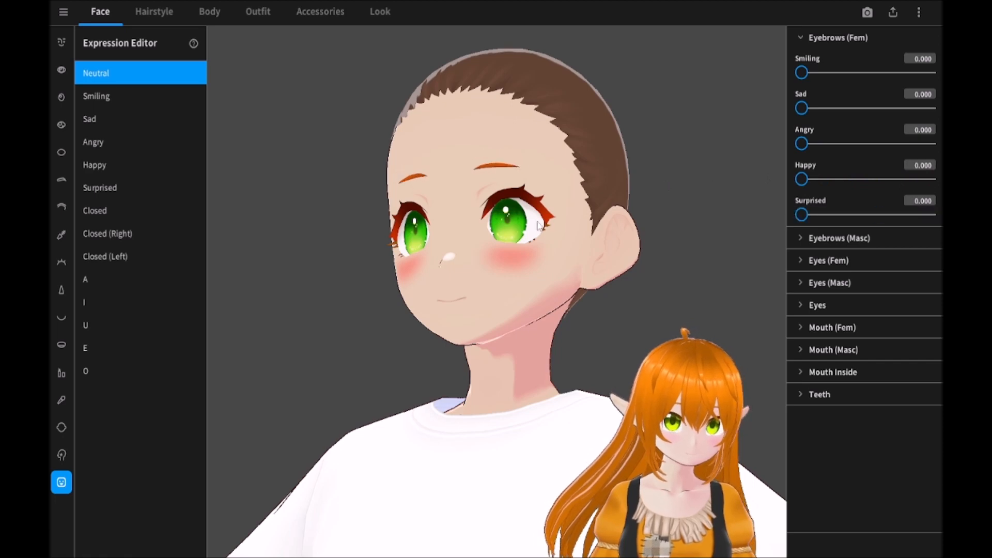
Turn the face toward the front and take a brief look at the Eyebrows (Masc) expression settings
right_click_drag(539, 226, 610, 253)
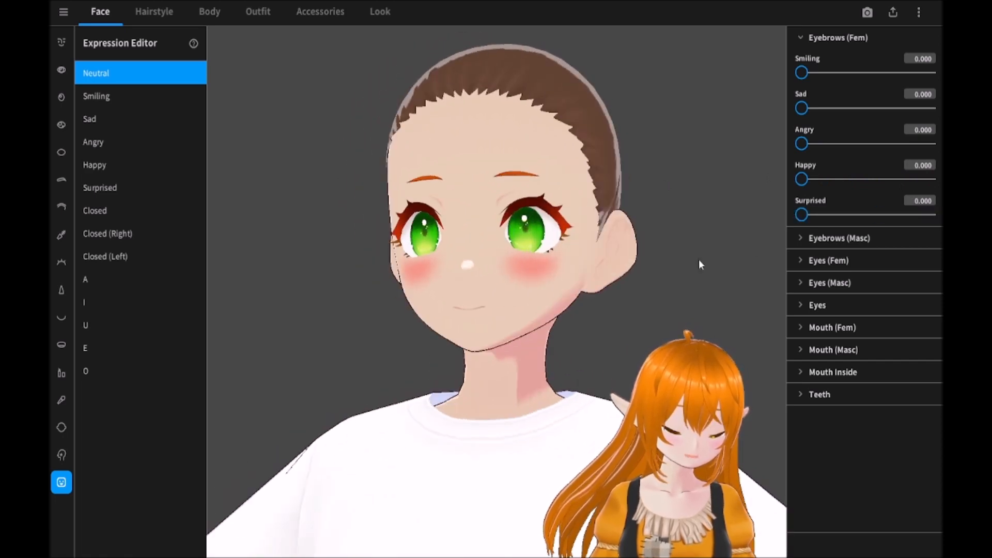
left_click(809, 239)
left_click(809, 239)
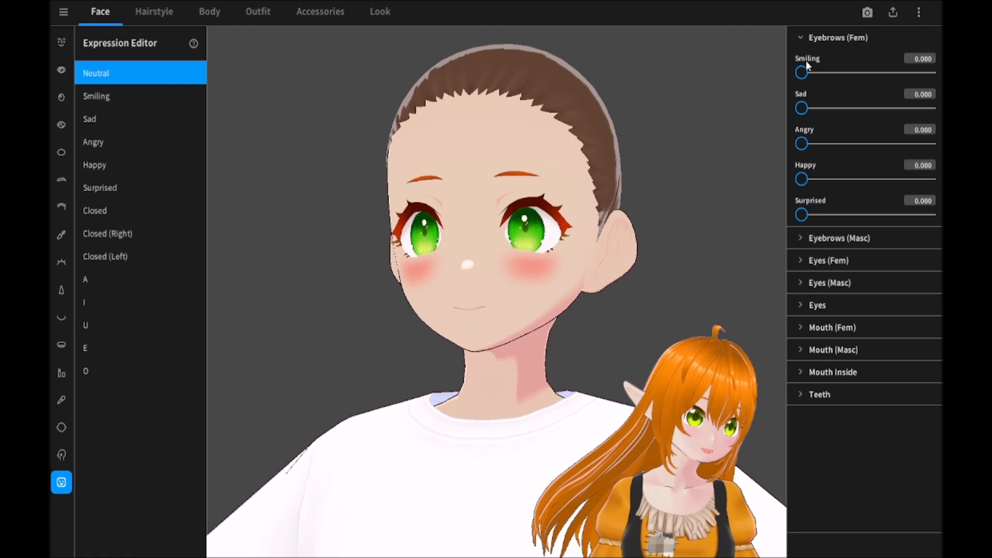
Try out the Neutral expression's general Eyes sliders, returning them to 0.000, and take a brief look at the Eyes (Masc) settings
left_click(830, 40)
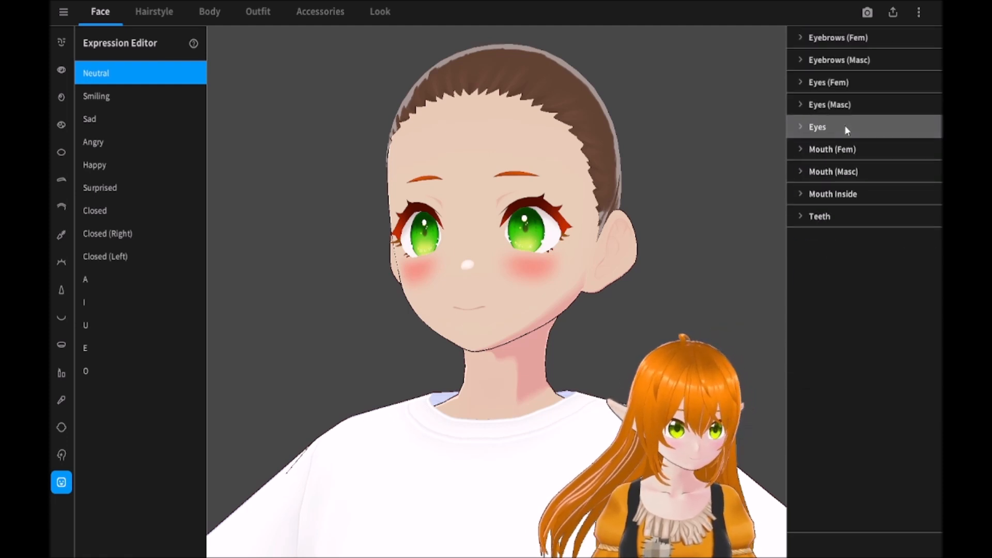
left_click(845, 127)
left_click_drag(802, 162, 733, 169)
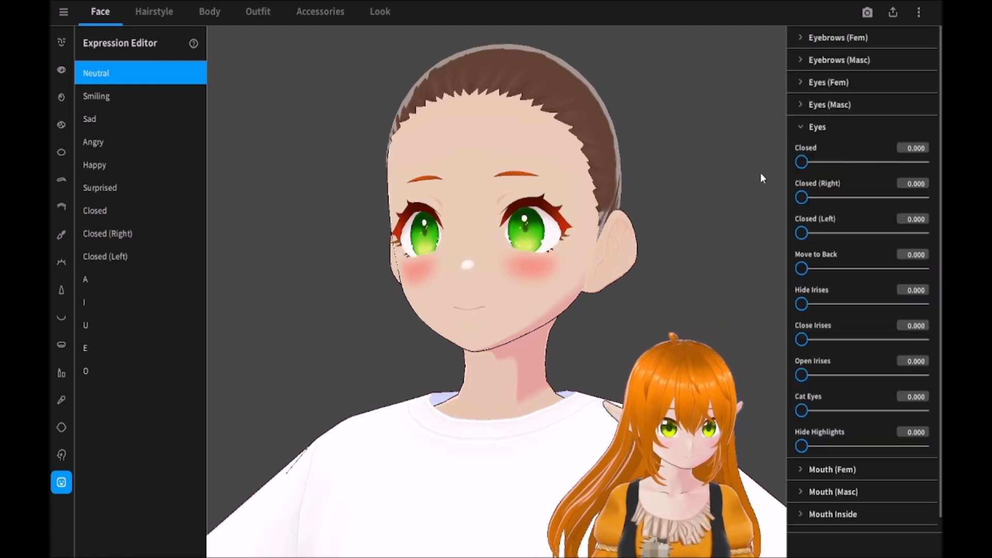
left_click_drag(801, 199, 739, 204)
left_click_drag(803, 234, 759, 233)
left_click_drag(802, 268, 655, 278)
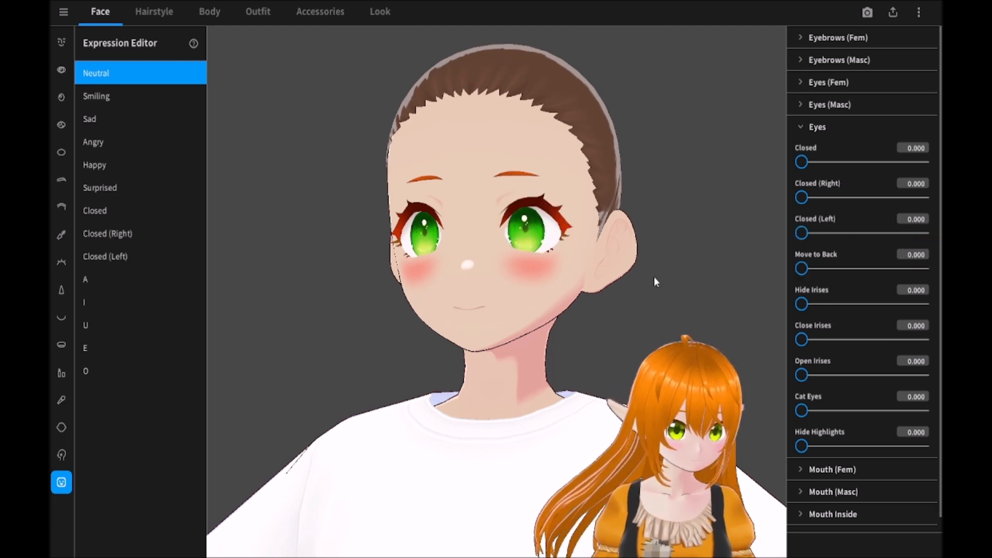
left_click_drag(802, 340, 627, 359)
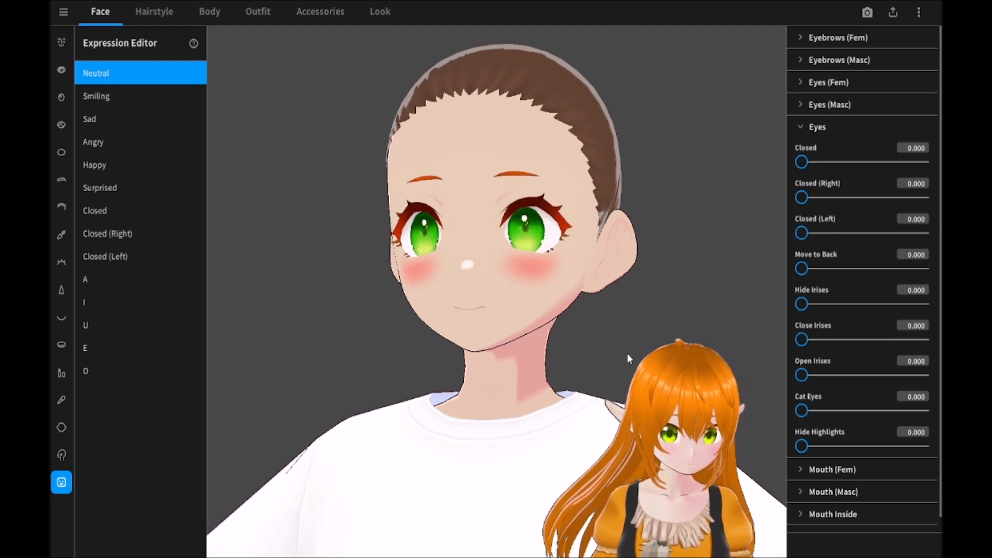
left_click_drag(805, 412, 793, 393)
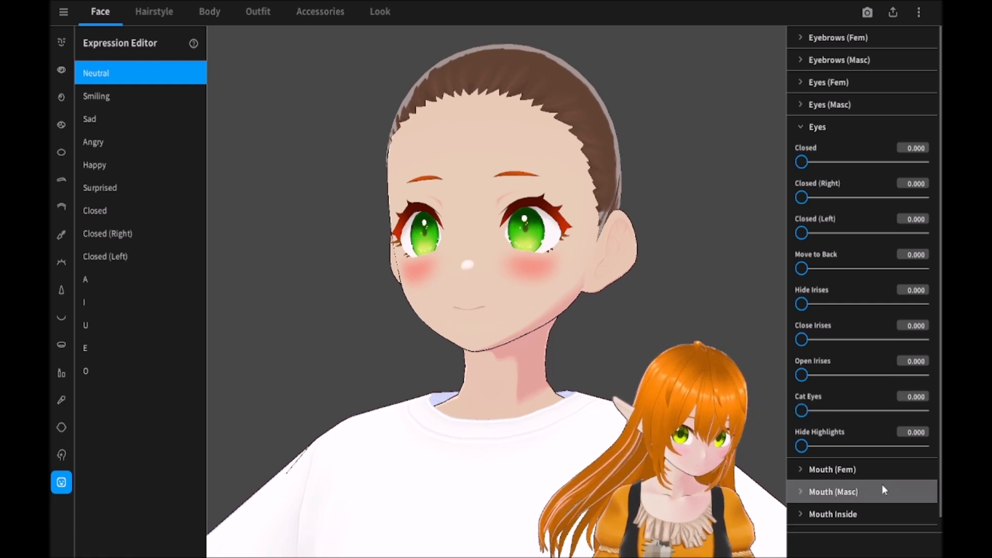
left_click(823, 109)
left_click(824, 106)
left_click(829, 129)
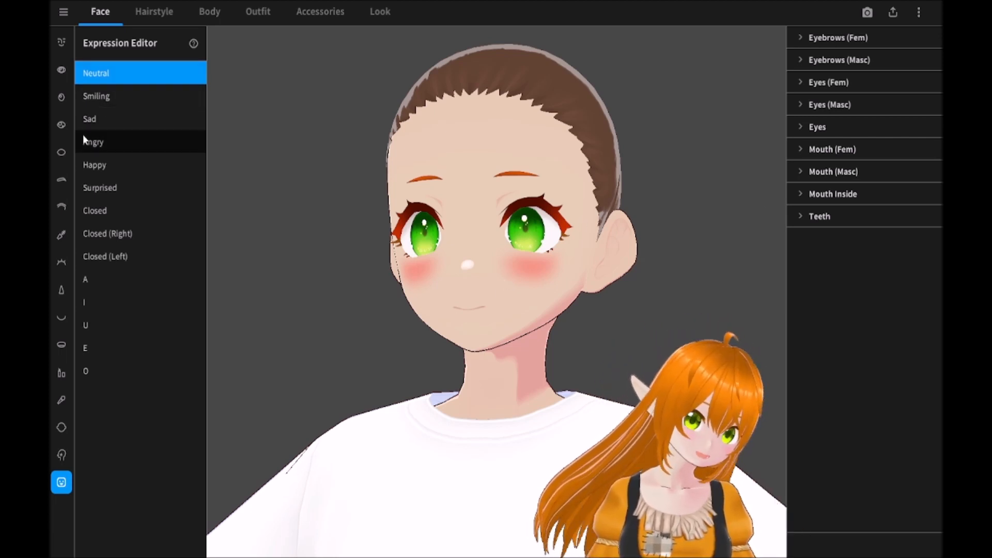
Preview the Smiling expression and turn the head to view it from the other side
left_click(99, 96)
mouse_move(583, 266)
right_mouse_down()
mouse_move(618, 269)
mouse_move(563, 266)
right_mouse_up()
left_click_drag(630, 284, 603, 274)
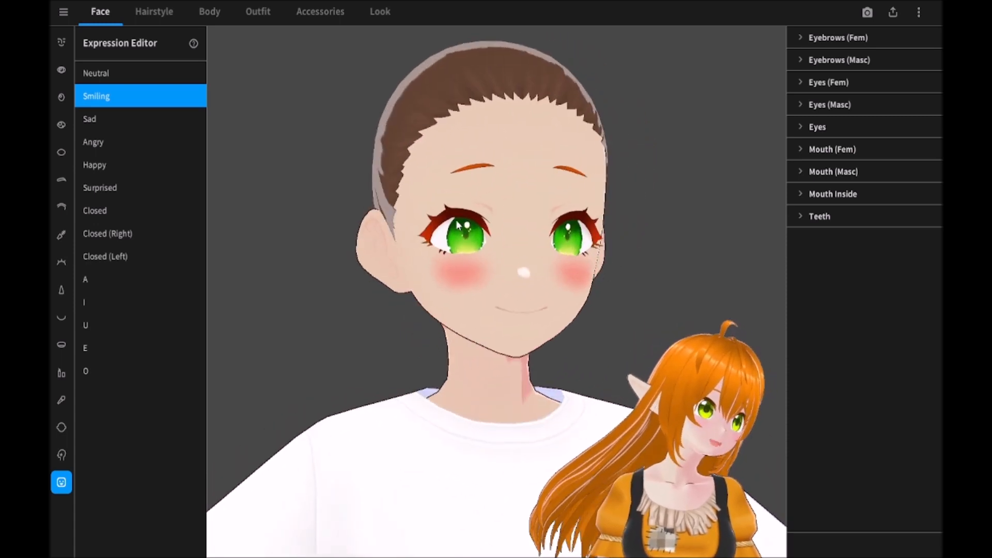
Bring up the Sad expression and set its Eyebrows (Fem) Sad value to 53.750
left_click(113, 133)
left_click(122, 119)
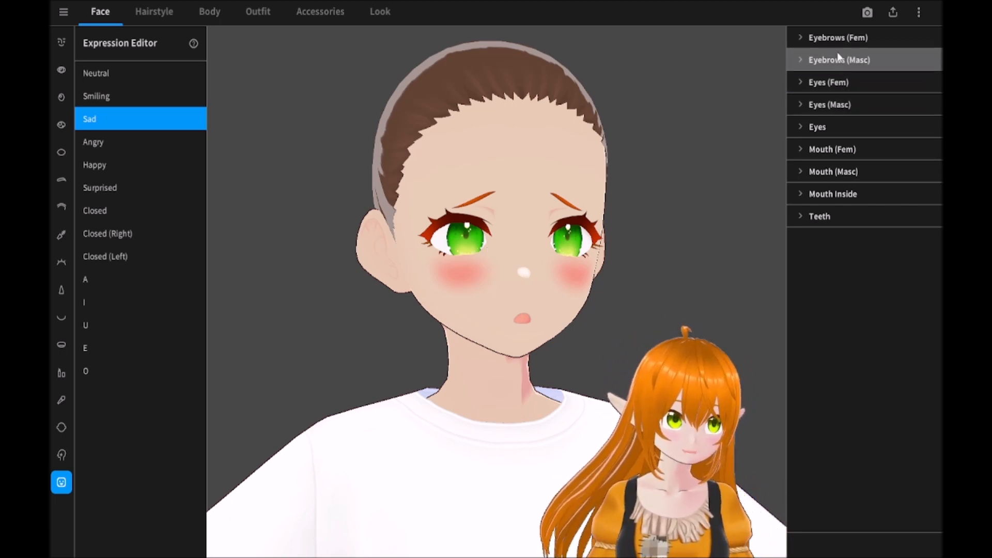
left_click(833, 38)
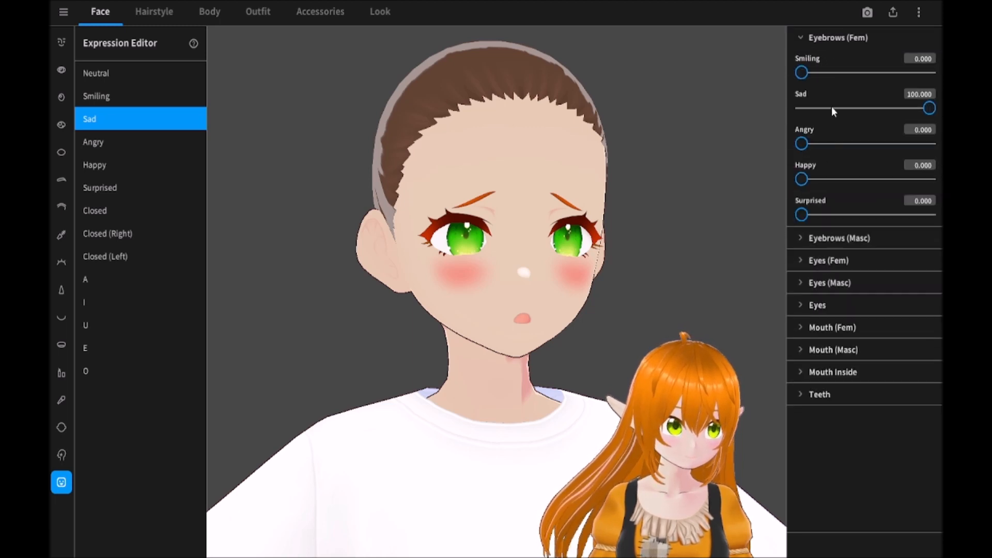
left_click_drag(929, 109, 887, 118)
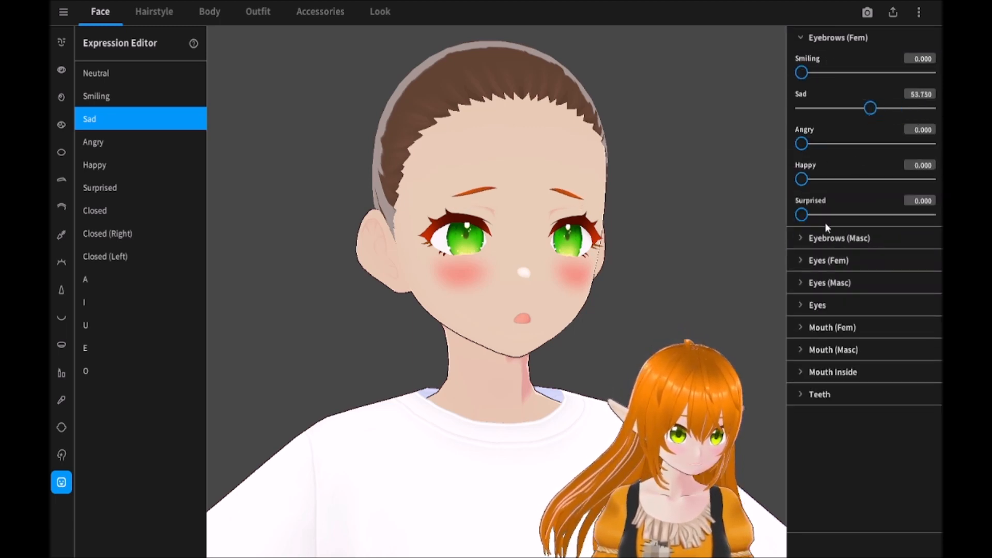
left_click(833, 38)
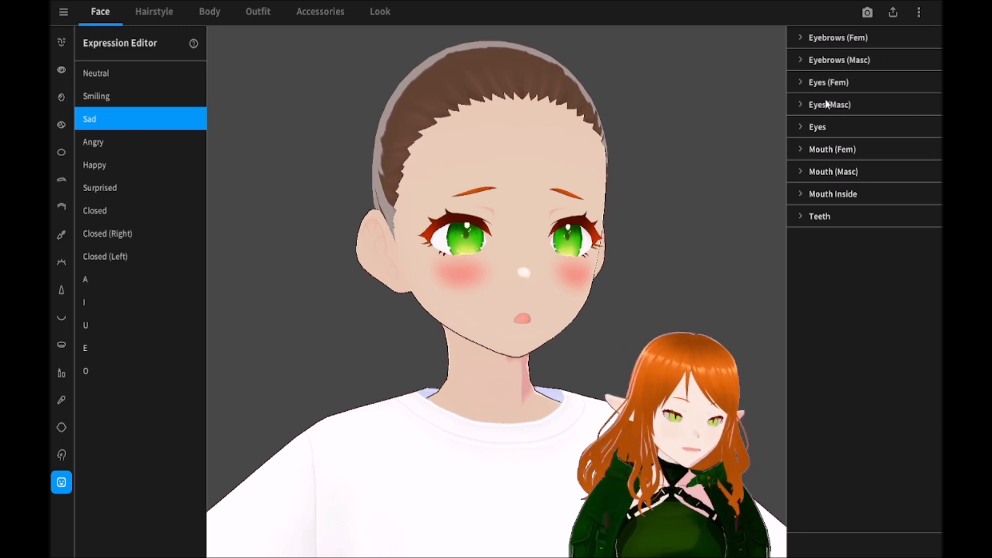
Set the Sad expression's Mouth (Fem) values to 25.551 for Sad and 31.277 for Angry
left_click(821, 147)
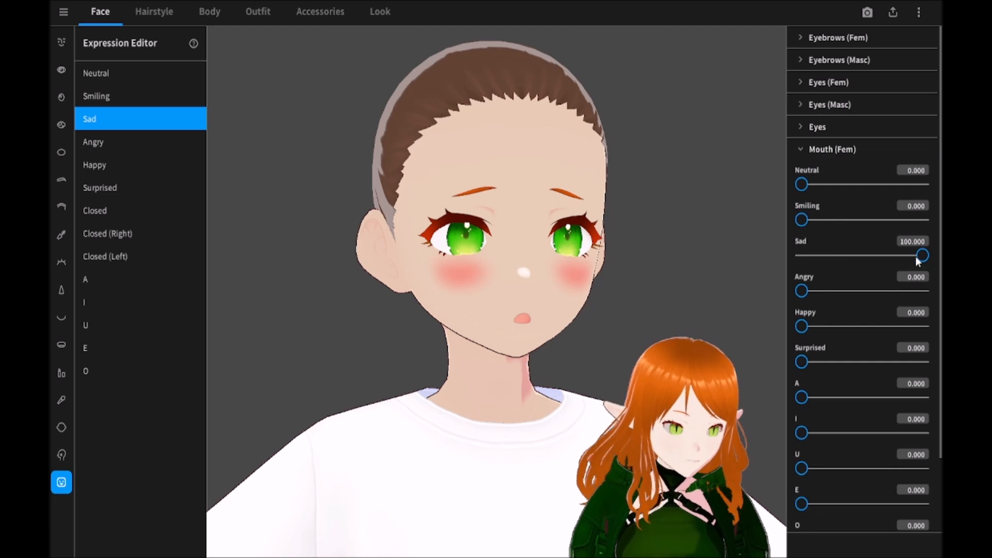
left_click_drag(923, 256, 903, 255)
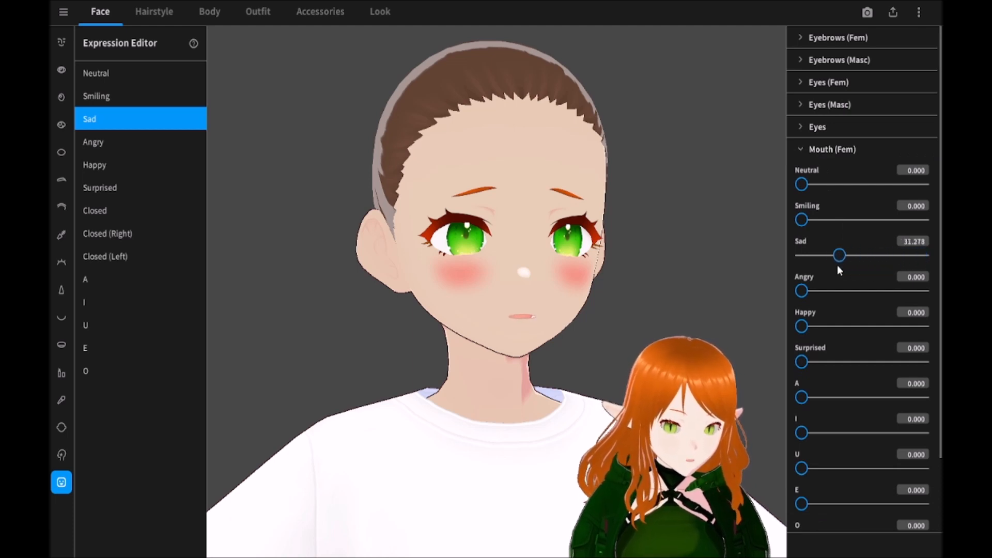
left_click_drag(816, 265, 839, 261)
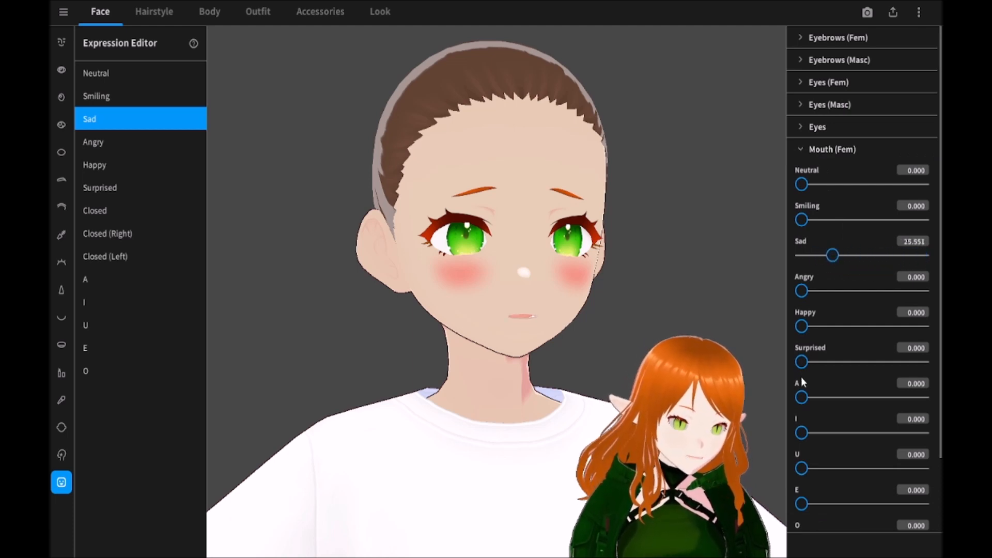
left_click_drag(801, 291, 839, 291)
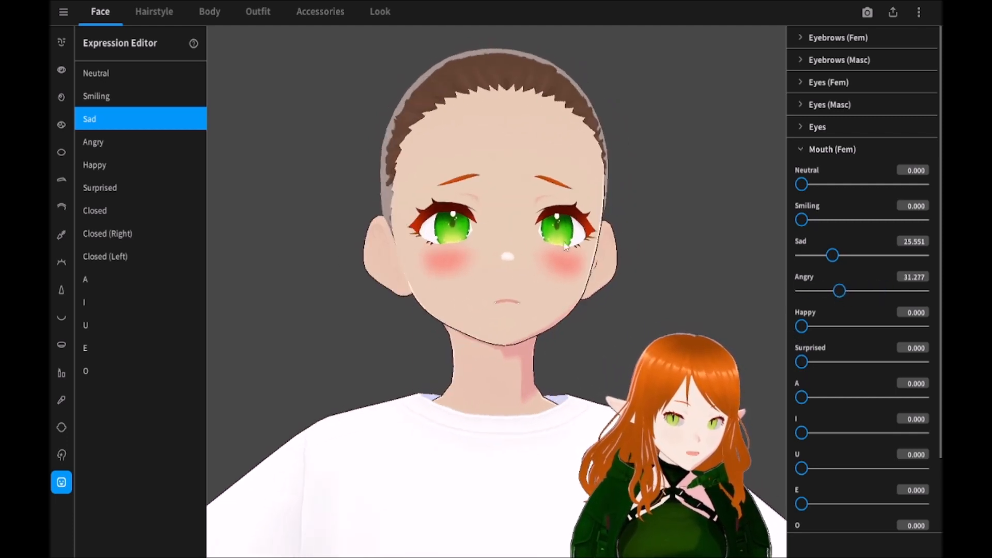
Preview the Angry expression and the Happy expression, viewing the happy face from slightly above
left_click(111, 147)
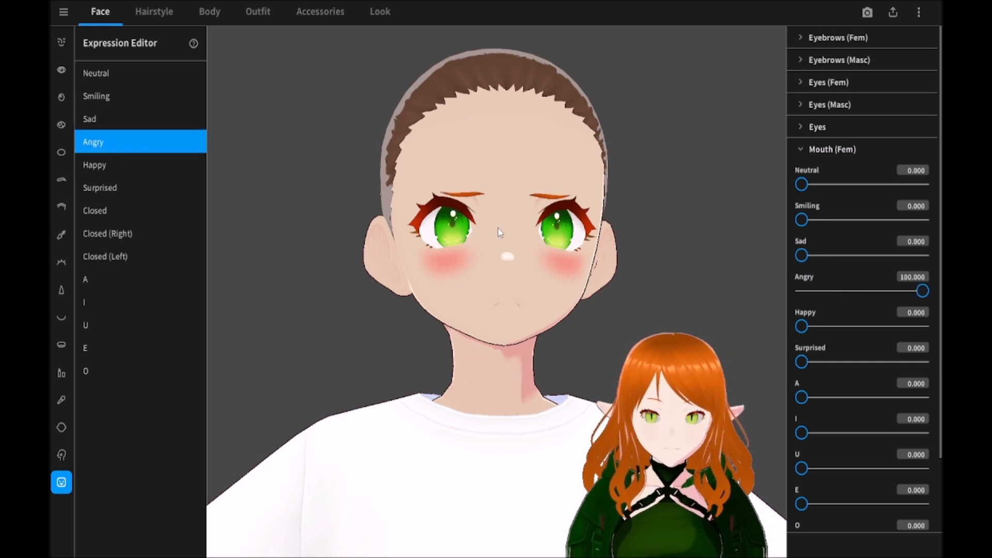
left_click(140, 172)
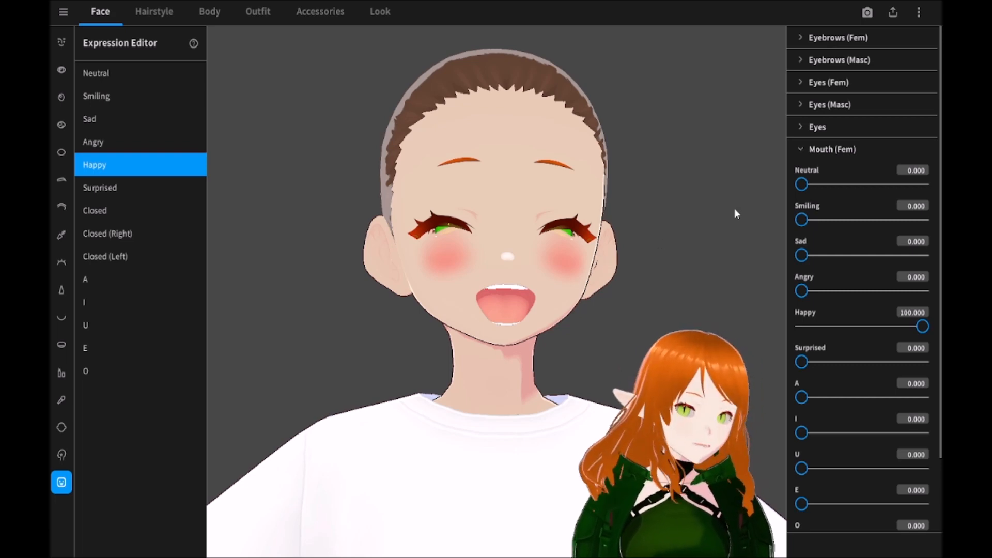
mouse_move(635, 266)
right_mouse_down()
mouse_move(548, 269)
mouse_move(636, 274)
right_mouse_up()
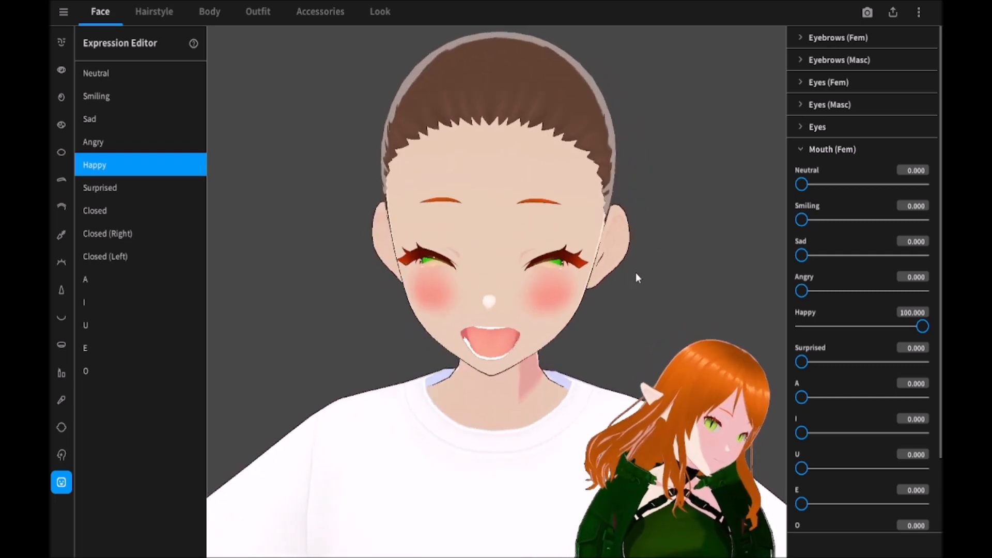
Set the Happy expression's Mouth (Fem) Happy value to 0.000 and its Smiling value to 47.577
left_click_drag(923, 333, 802, 327)
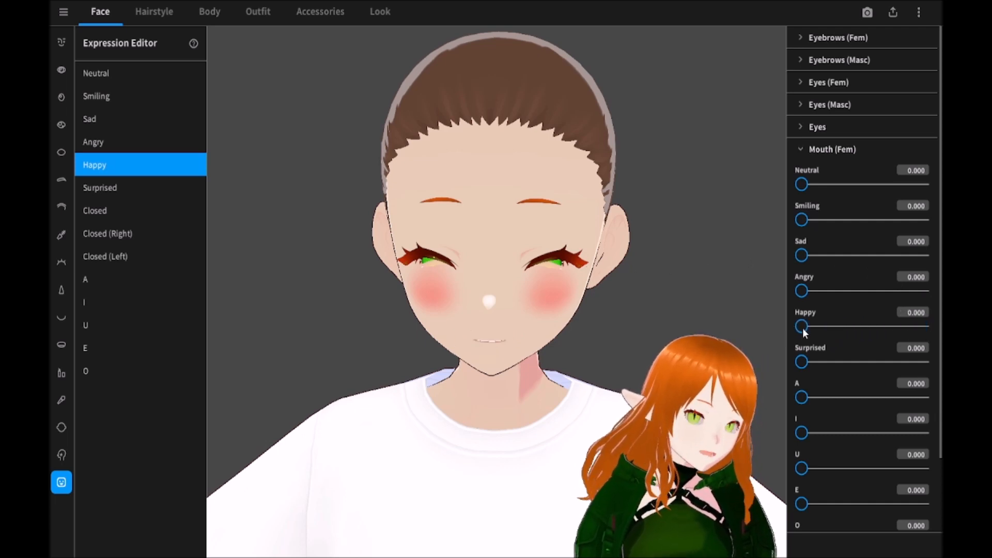
scroll(846, 341, "down", 3)
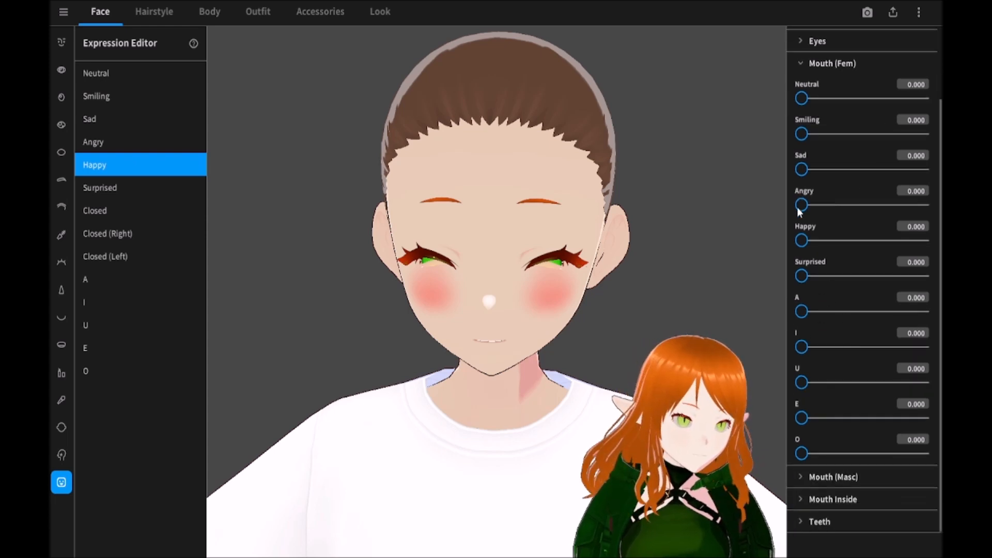
left_click_drag(801, 311, 924, 312)
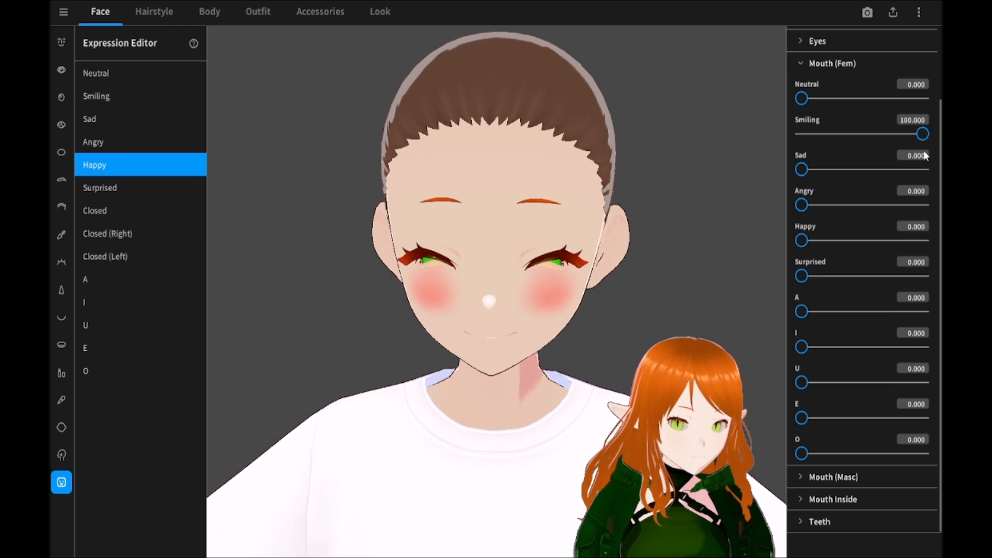
left_click_drag(868, 161, 856, 161)
scroll(839, 191, "up", 3)
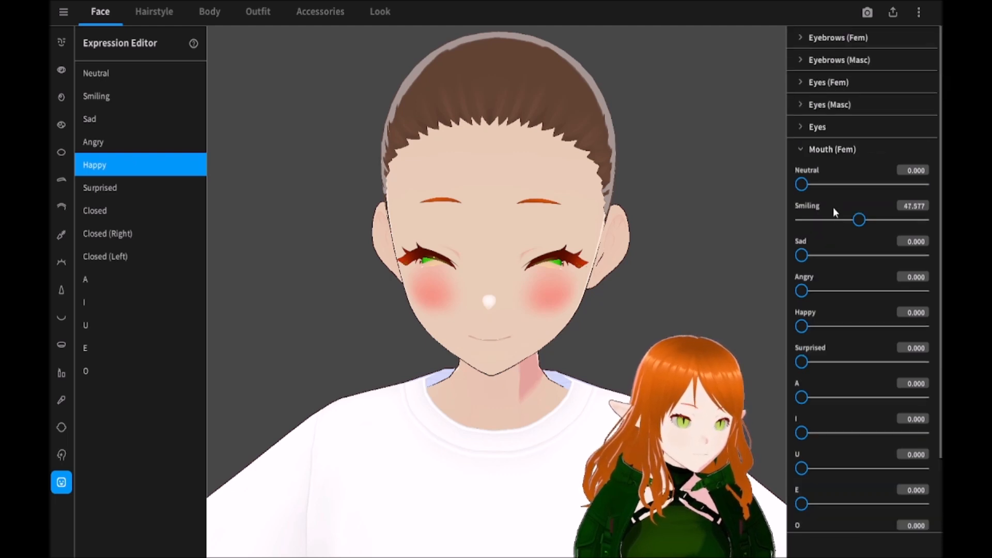
Set the Happy expression's Eyes (Fem) values to 7.489 for Happy and 45.374 for Smiling
left_click(816, 104)
left_click(826, 102)
left_click(825, 82)
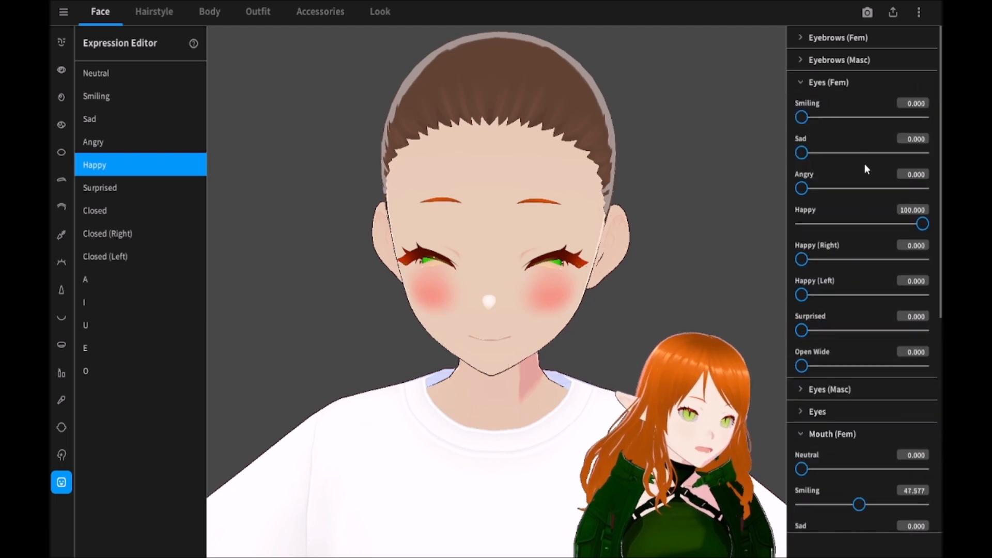
left_click_drag(922, 224, 800, 228)
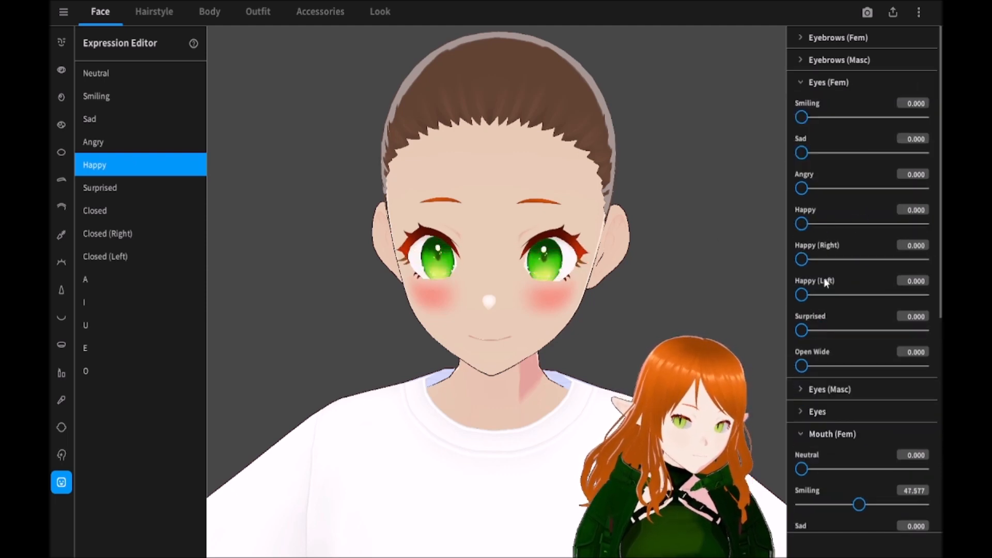
scroll(831, 260, "down", 2)
mouse_move(801, 138)
left_mouse_down()
mouse_move(838, 146)
mouse_move(780, 152)
mouse_move(811, 146)
left_mouse_up()
scroll(805, 114, "up", 1)
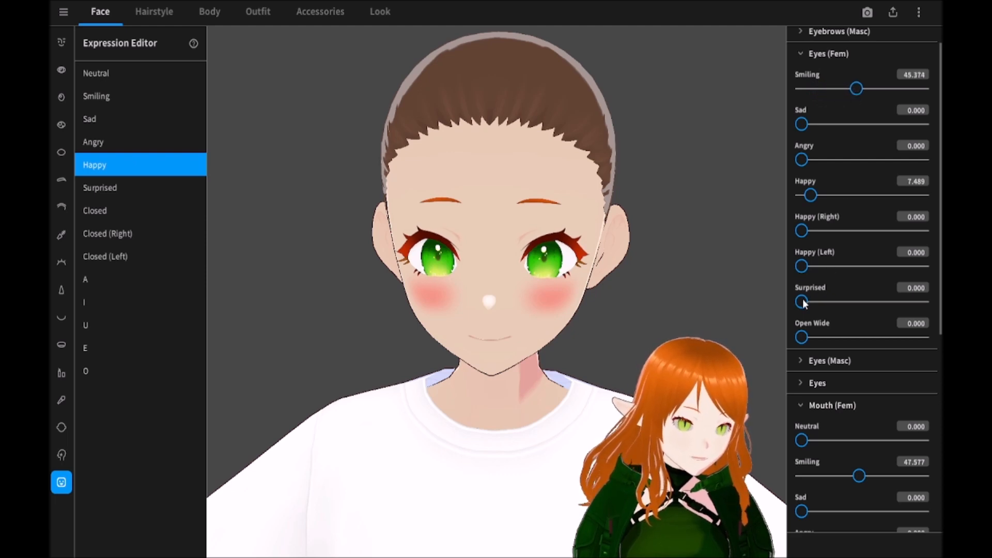
Set the Happy expression's Eyes (Fem) Surprised value to 32.599 and Open Wide to 100.000
left_click_drag(802, 303, 840, 285)
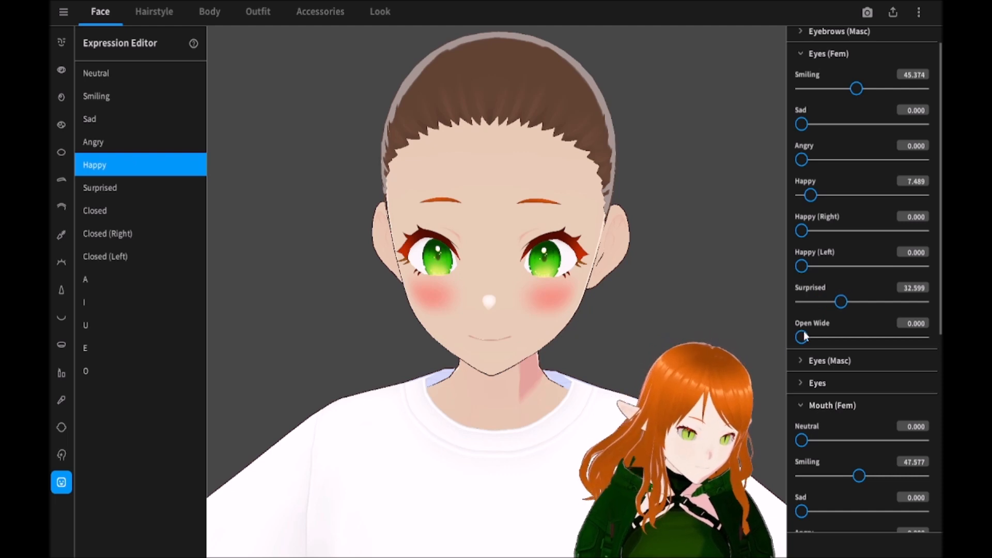
left_click_drag(802, 337, 922, 327)
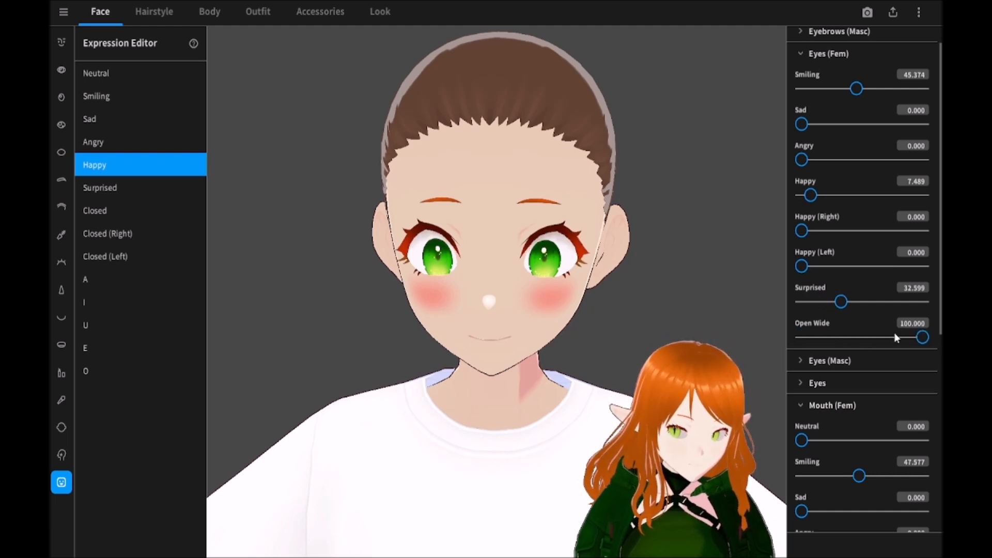
scroll(866, 323, "down", 2)
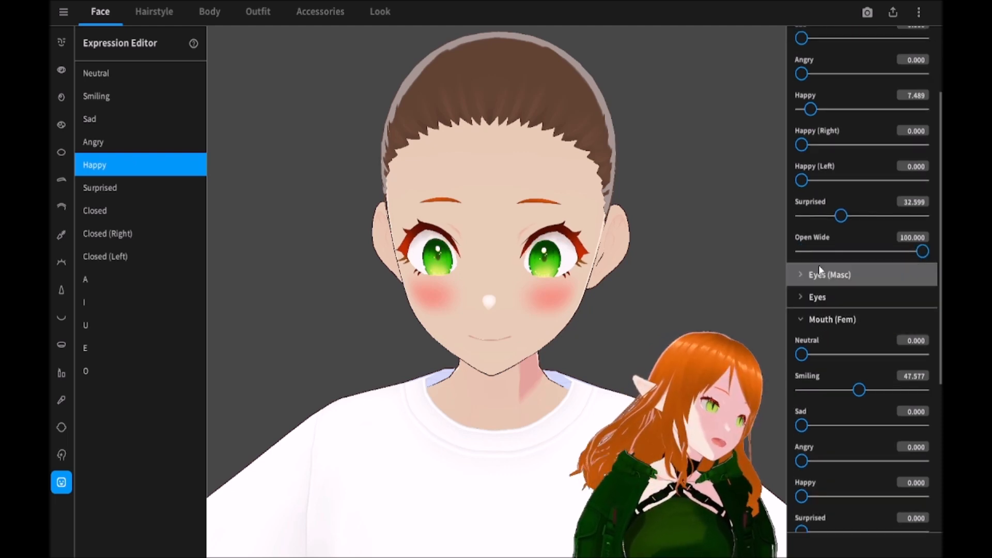
scroll(818, 265, "down", 2)
scroll(820, 264, "down", 2)
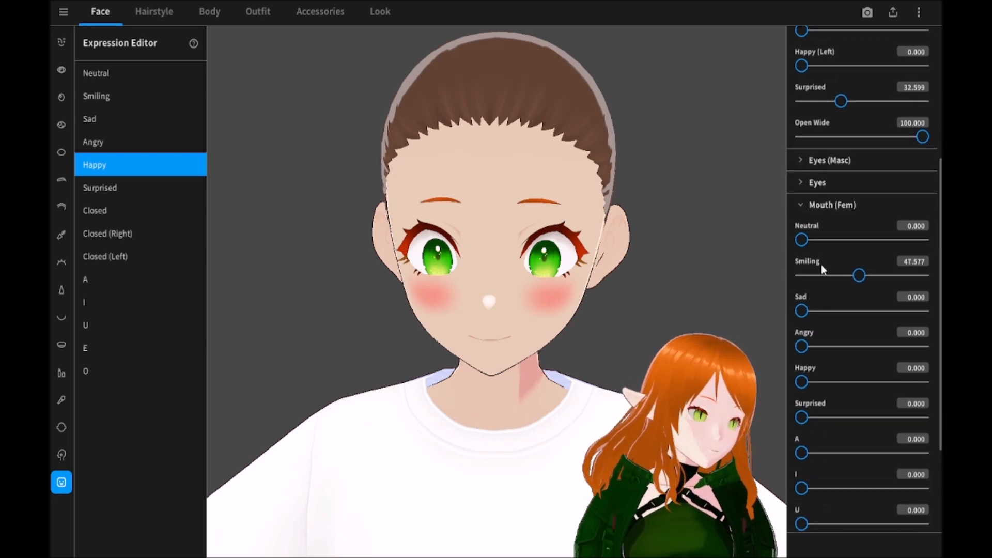
scroll(820, 264, "down", 5)
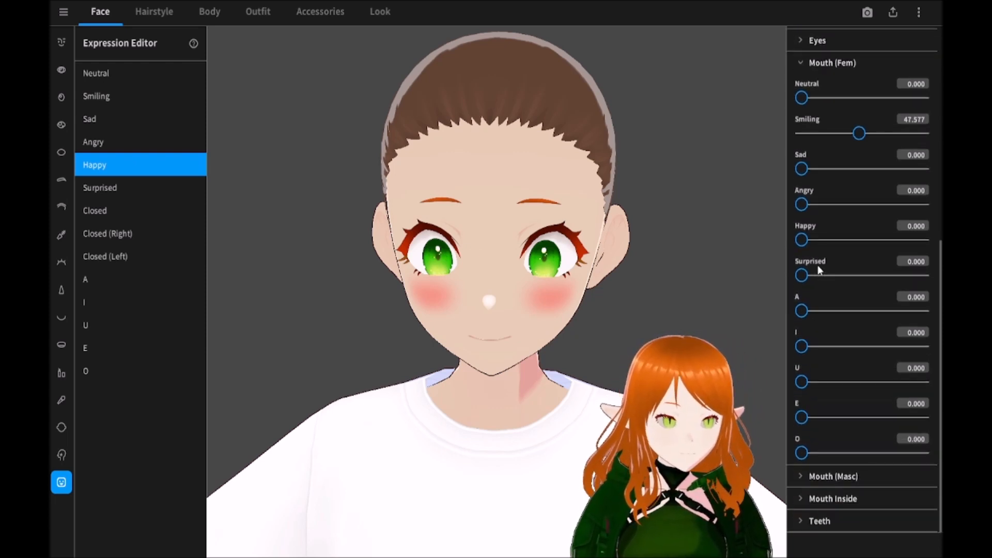
Bring up the Surprised expression and reduce its Mouth (Fem) Surprised value to 0.000
left_click(106, 188)
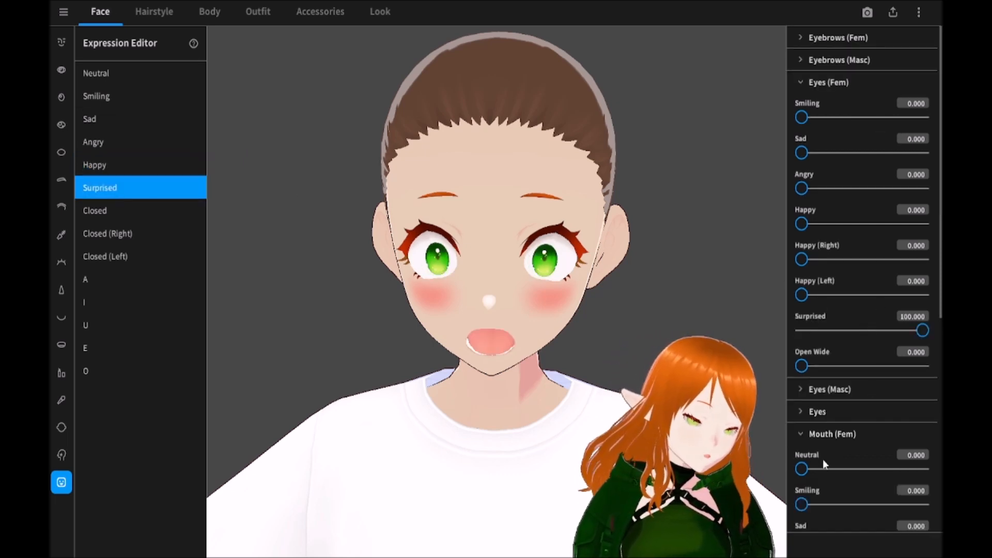
scroll(827, 423, "down", 3)
scroll(838, 375, "down", 3)
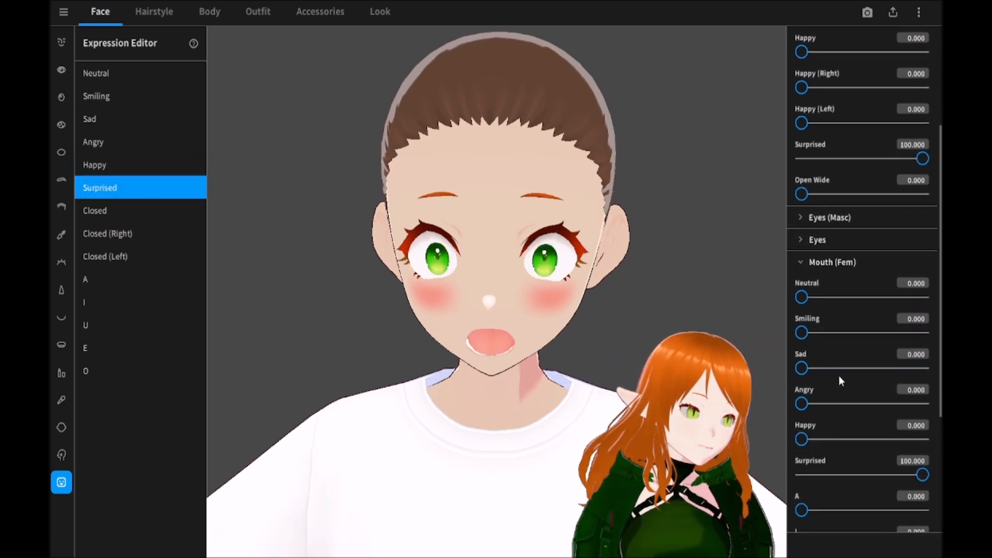
left_click_drag(922, 474, 800, 493)
Try the Surprised expression's Neutral, Sad, Angry and Happy mouth sliders, returning them to 0.000, and set Mouth (Fem) Smiling to 100.000
left_click_drag(801, 297, 848, 302)
left_click_drag(801, 332, 924, 369)
left_click_drag(847, 367, 798, 369)
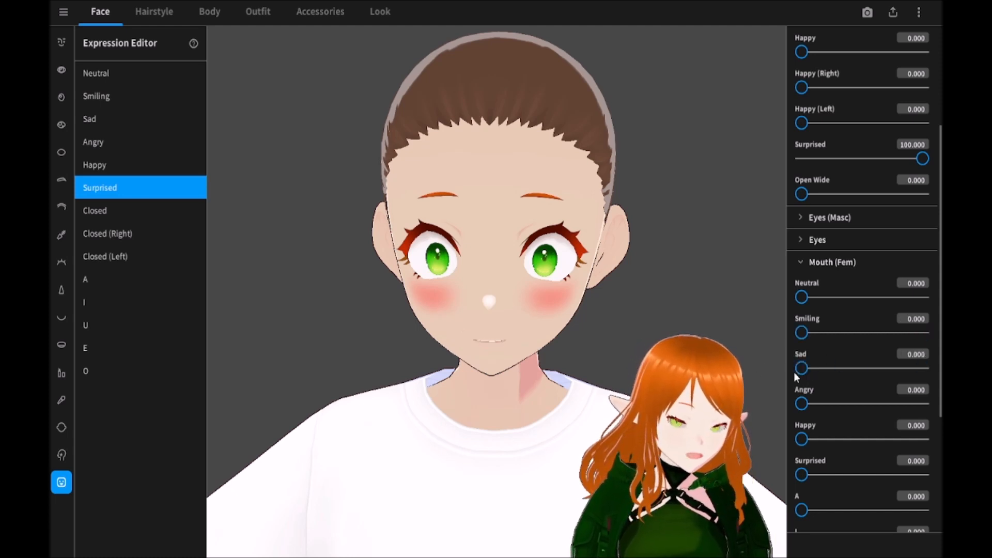
mouse_move(801, 403)
left_mouse_down()
mouse_move(924, 404)
mouse_move(801, 404)
left_mouse_up()
left_click_drag(870, 440, 801, 439)
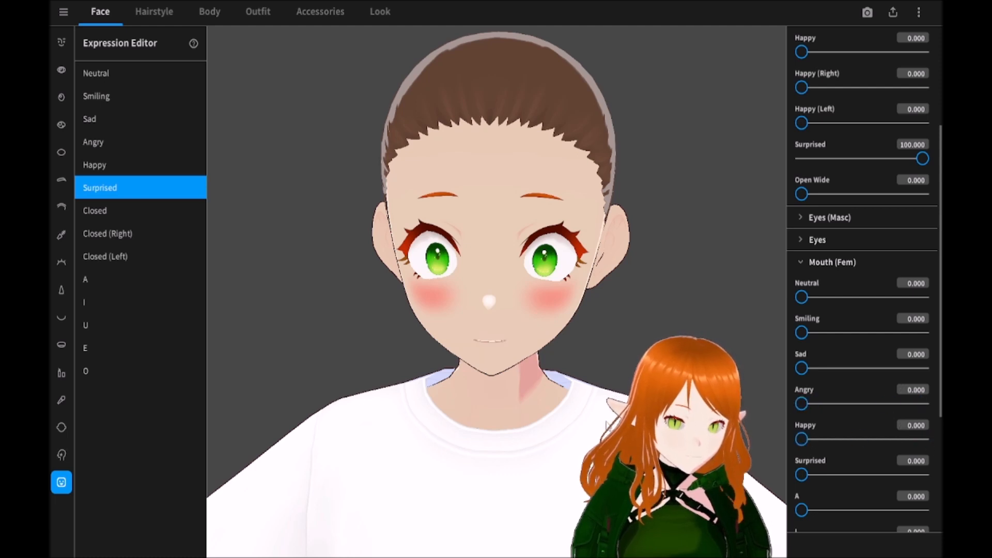
mouse_move(799, 297)
left_mouse_down()
mouse_move(923, 298)
mouse_move(800, 298)
left_mouse_up()
left_click_drag(803, 333, 923, 333)
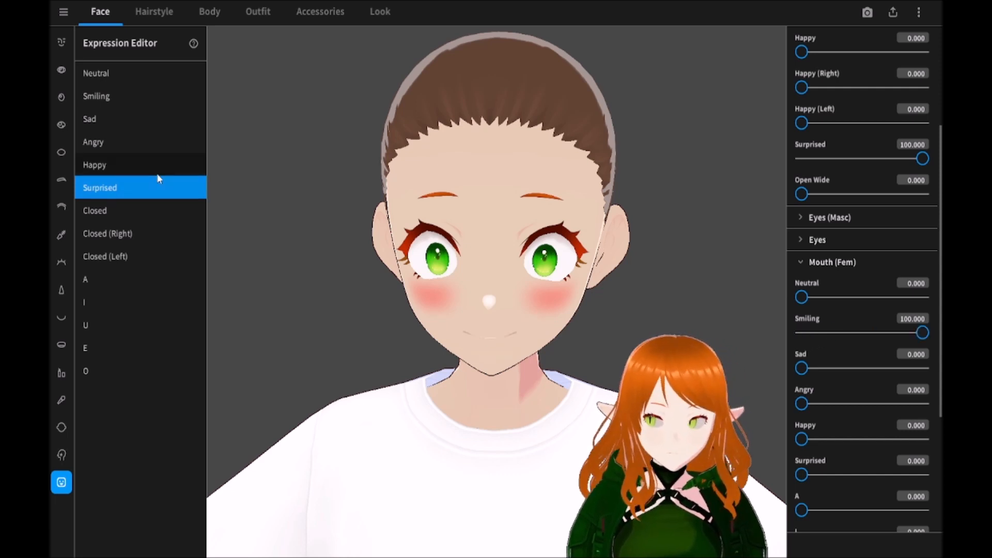
Set the Happy expression's Mouth (Fem) Smiling value to 0.000, try Sad and return it to 0.000, and raise Angry to 100.000
left_click(103, 144)
left_click(102, 162)
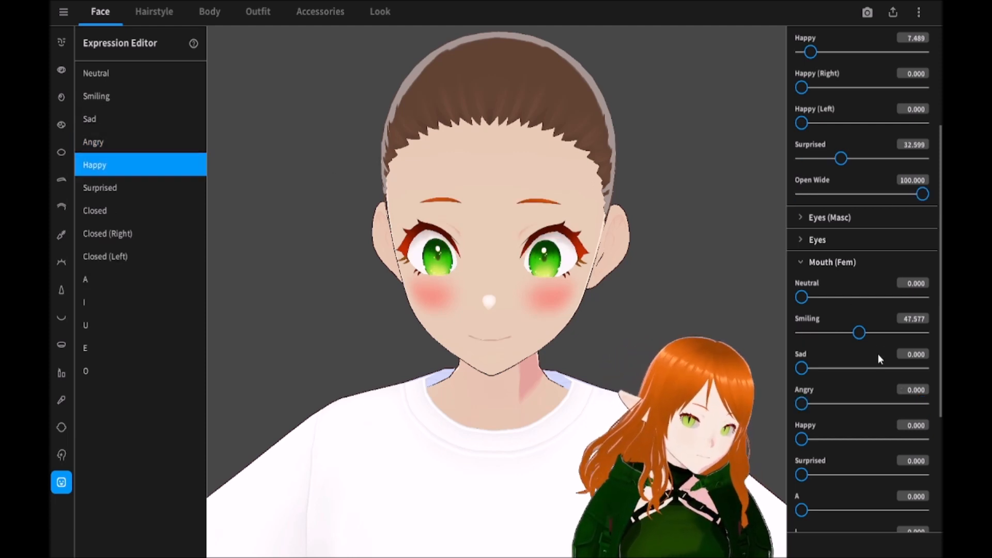
left_click_drag(859, 333, 800, 332)
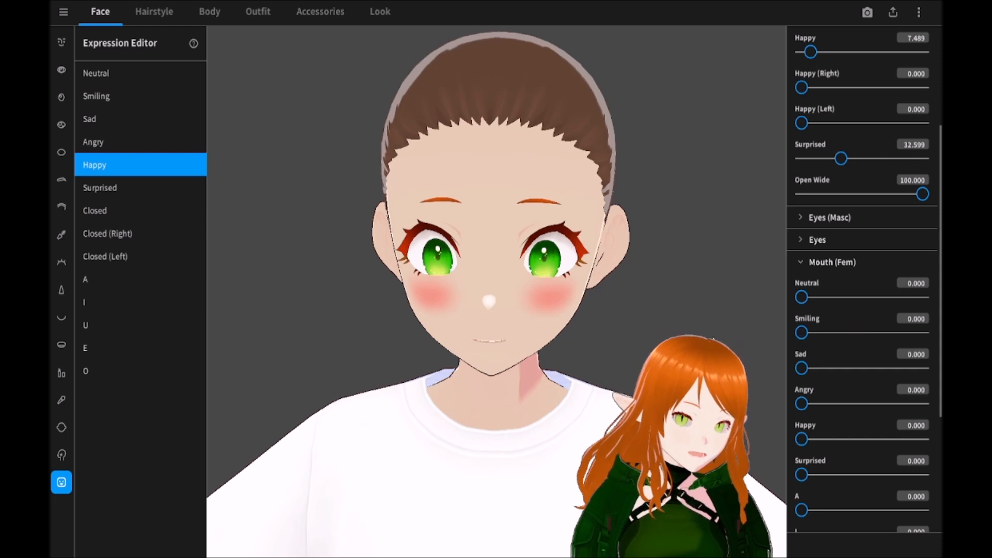
mouse_move(798, 369)
left_mouse_down()
mouse_move(881, 365)
mouse_move(793, 363)
left_mouse_up()
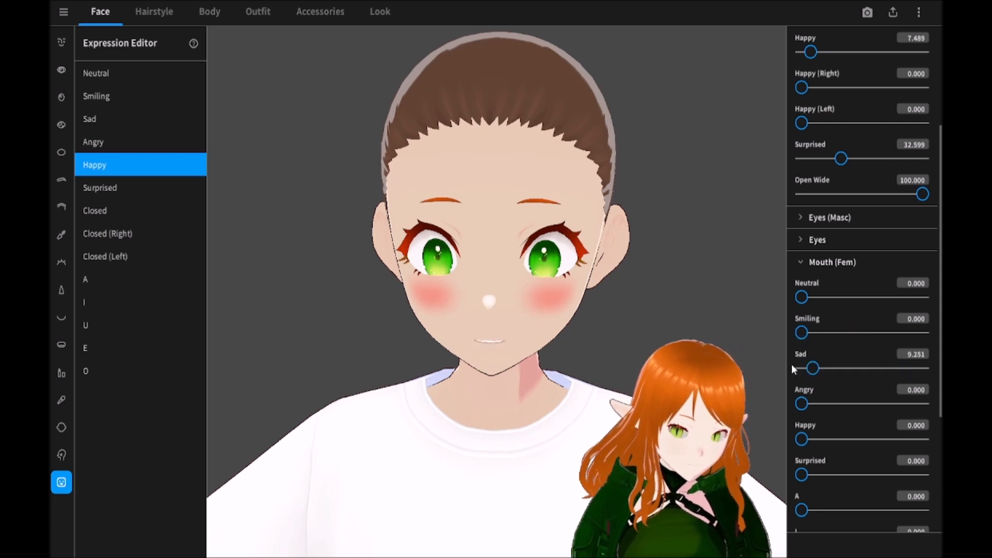
left_click_drag(801, 405, 923, 404)
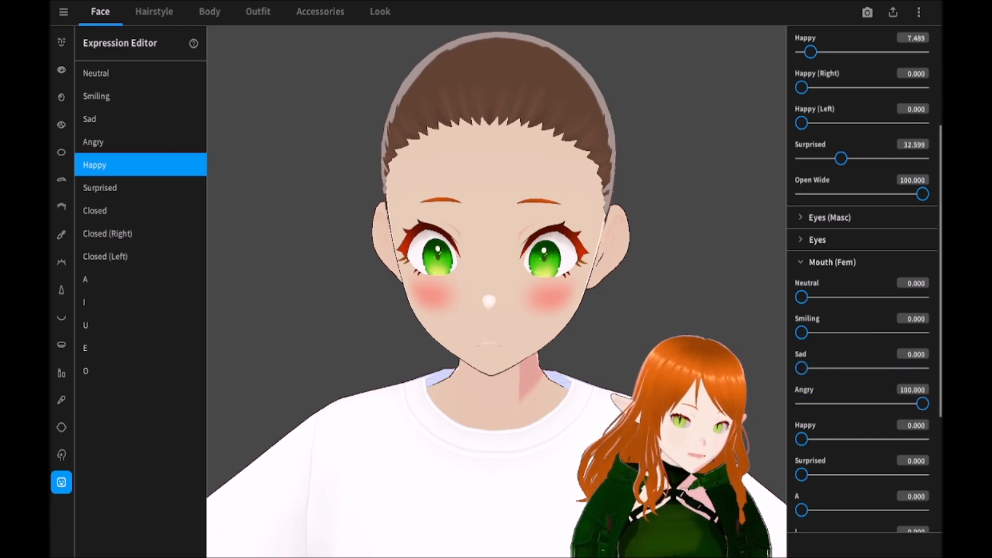
scroll(835, 344, "down", 3)
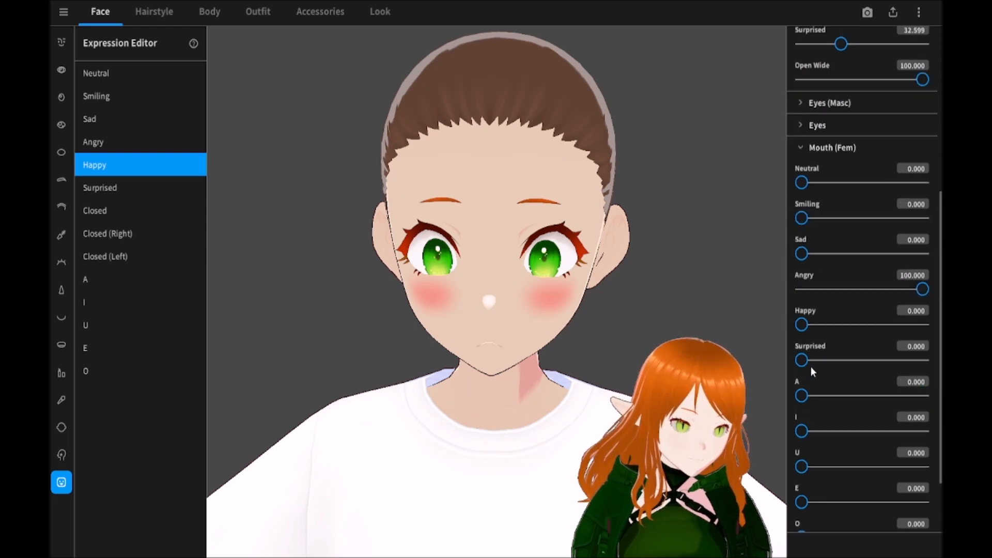
scroll(811, 368, "down", 2)
scroll(829, 326, "up", 2)
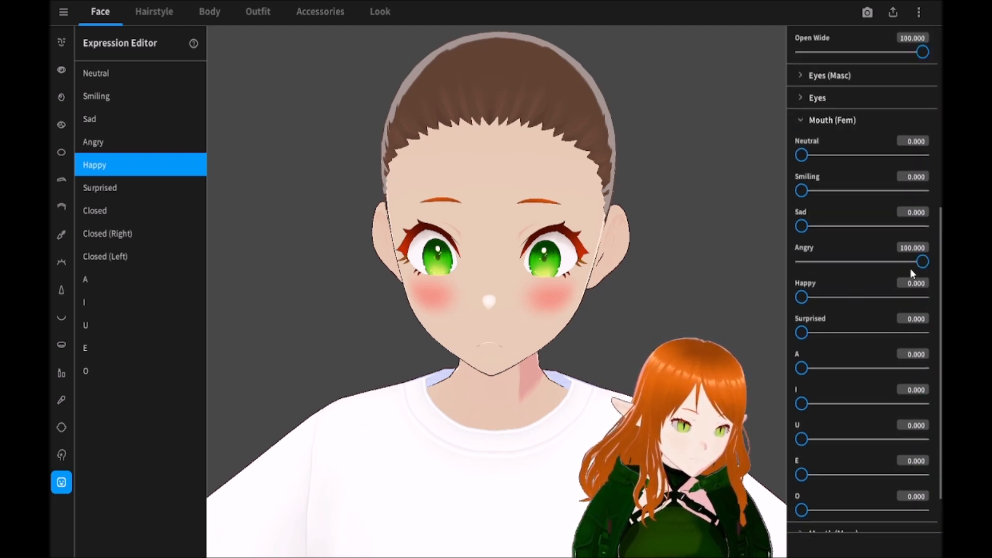
Set the Happy expression's Eyes (Fem) Surprised value to 100.000 and reduce Happy and Smiling to 0.000
scroll(910, 273, "up", 7)
left_click_drag(840, 275, 925, 275)
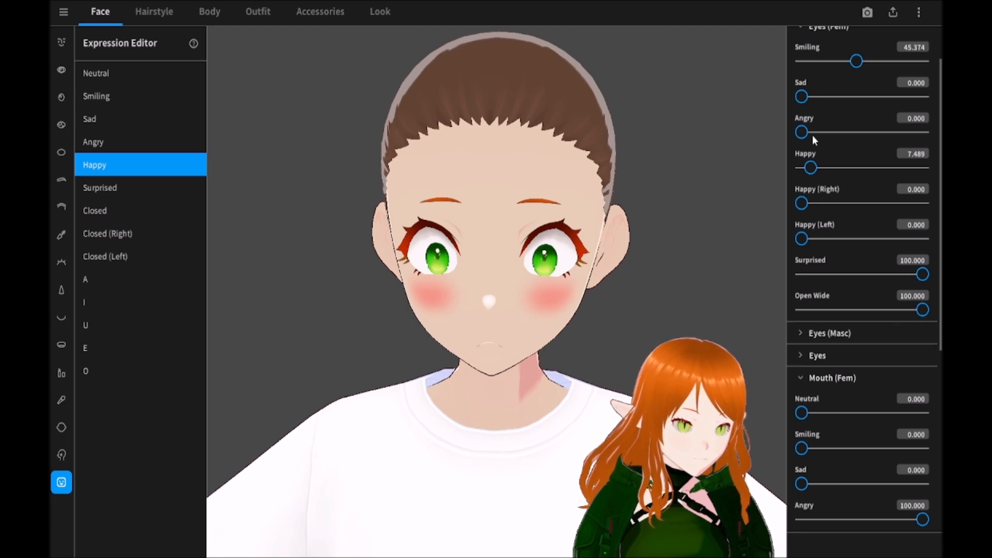
left_click_drag(806, 172, 781, 108)
left_click_drag(858, 62, 609, 81)
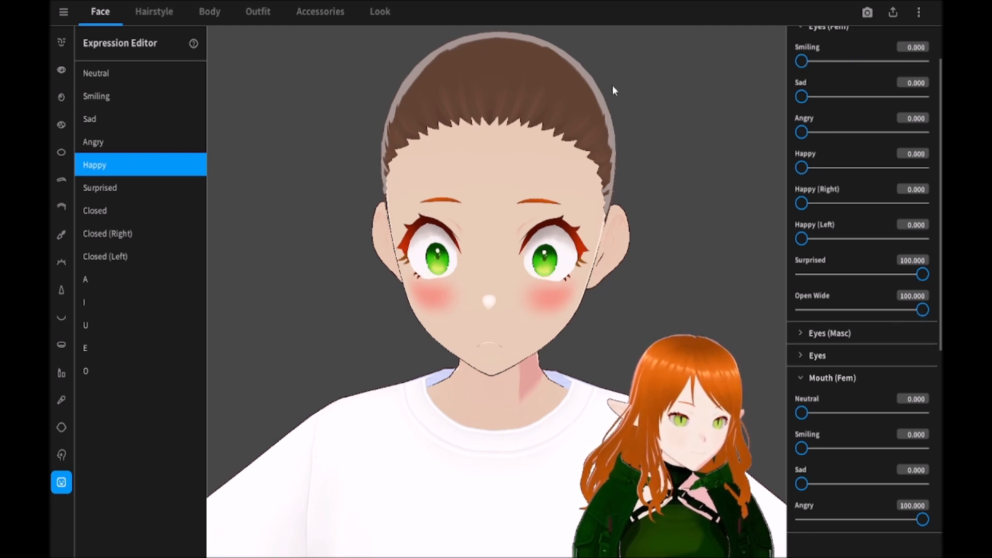
mouse_move(619, 307)
left_mouse_down()
mouse_move(644, 292)
mouse_move(622, 302)
left_mouse_up()
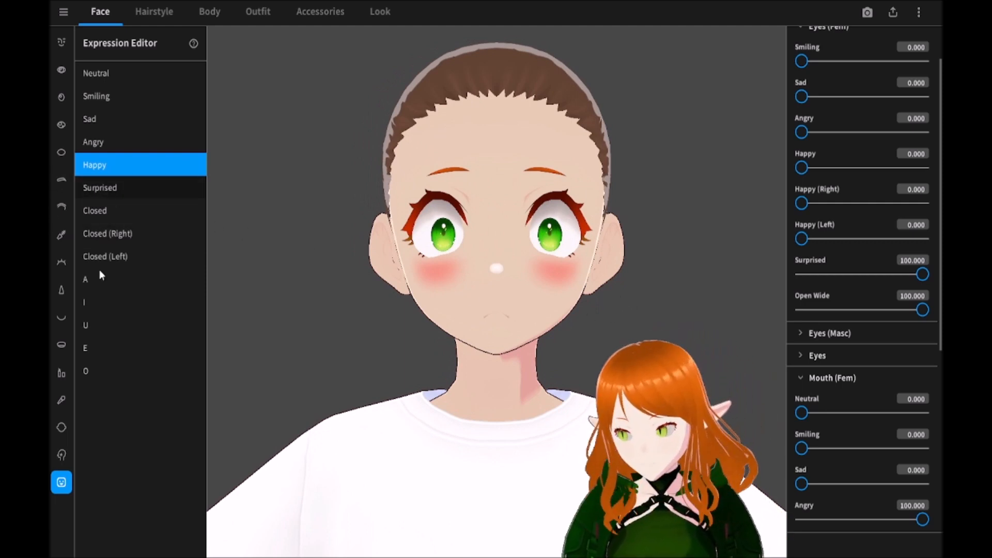
Preview the Surprised, Closed, Closed (Right) and Closed (Left) expressions on the face
left_click(102, 187)
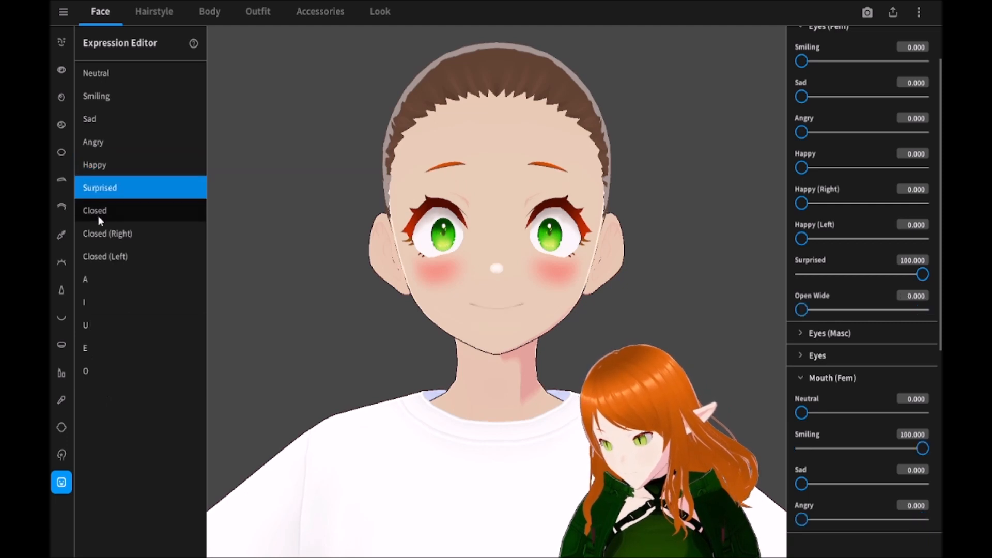
left_click(107, 217)
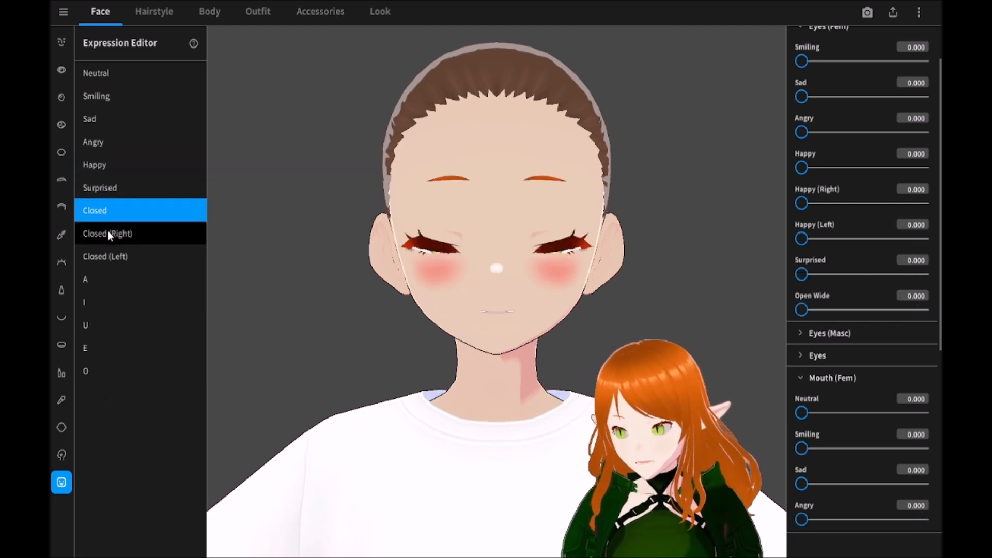
left_click(108, 232)
left_click(108, 255)
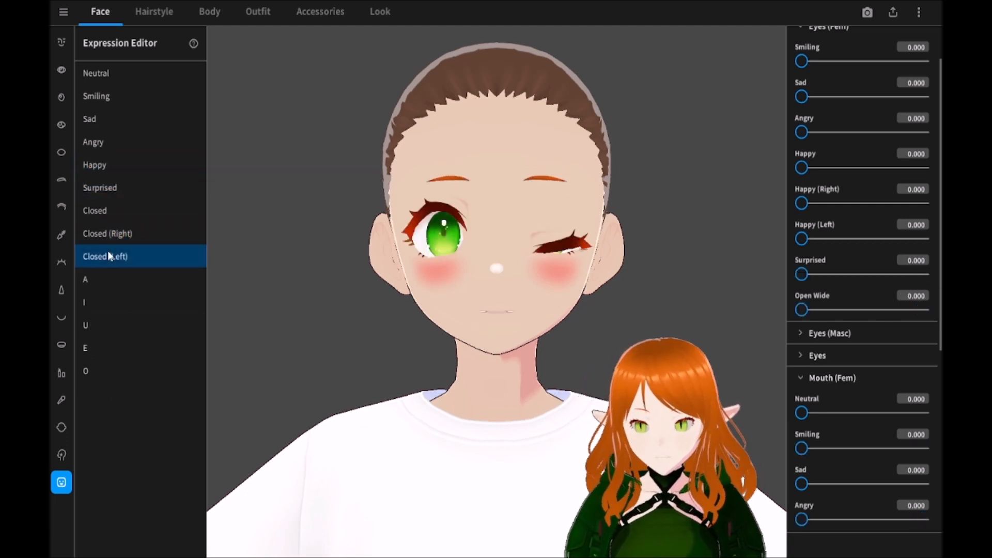
Set the A expression's Mouth (Fem) values to 62.555 for A and 26.872 for I
left_click(96, 279)
mouse_move(372, 311)
left_mouse_down()
mouse_move(395, 320)
mouse_move(386, 320)
left_mouse_up()
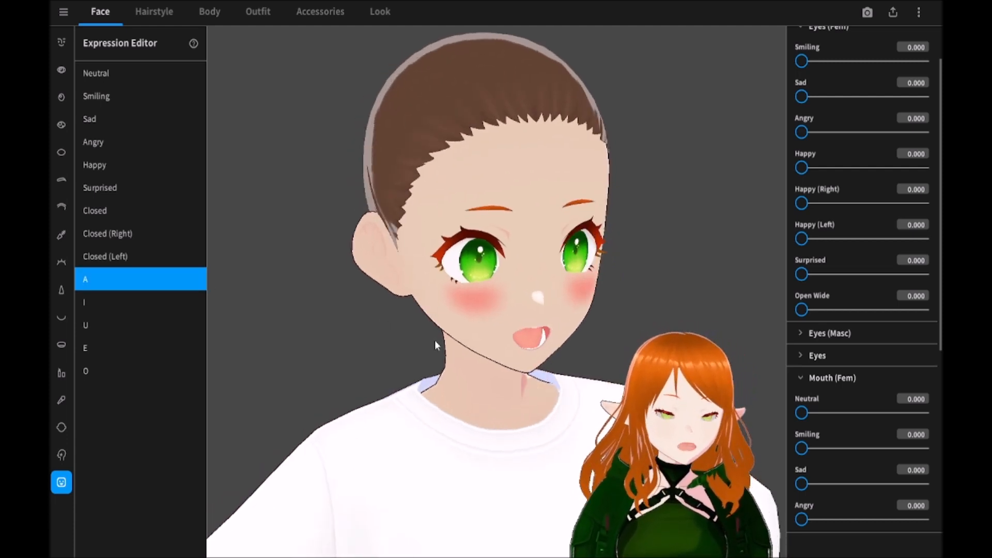
scroll(844, 387, "down", 5)
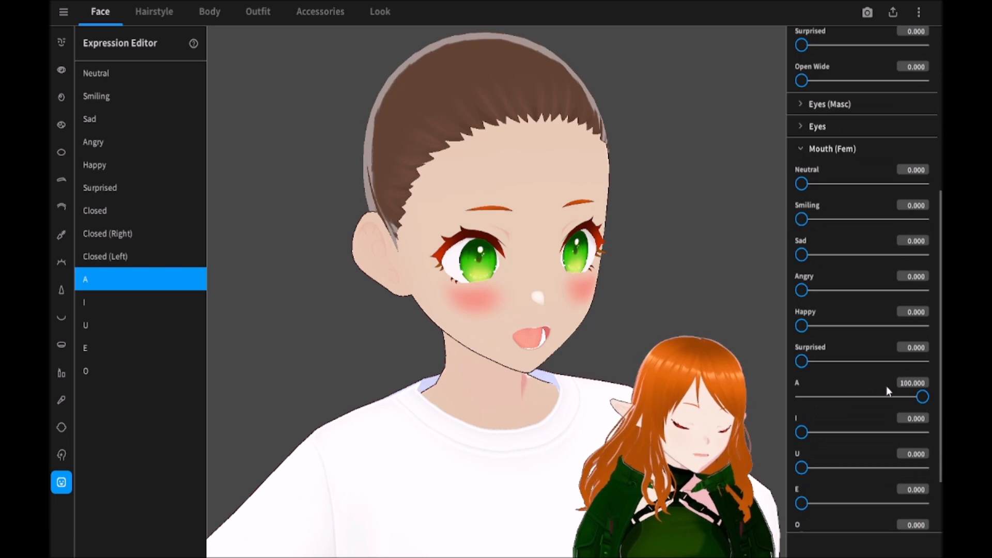
left_click_drag(921, 398, 914, 398)
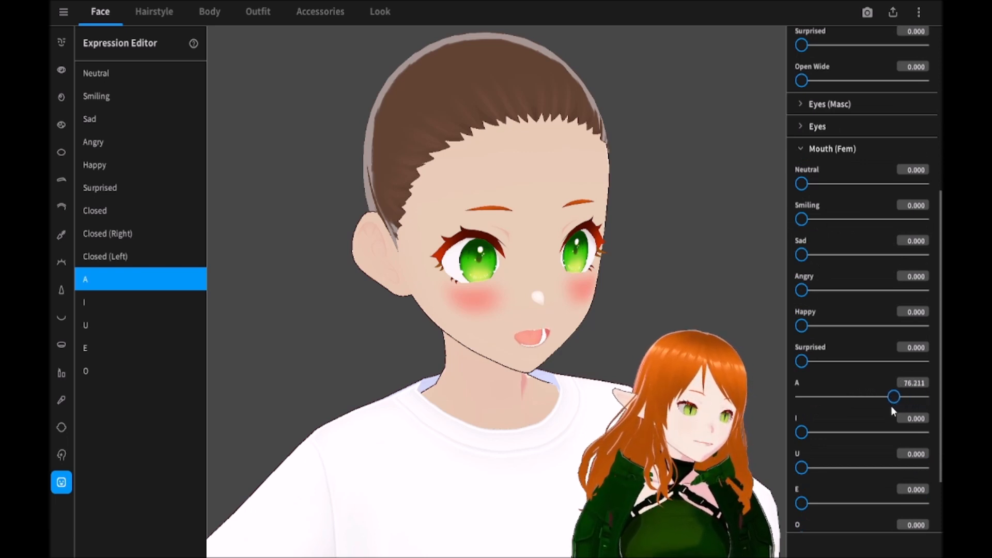
left_click_drag(805, 434, 833, 432)
left_click_drag(895, 396, 881, 402)
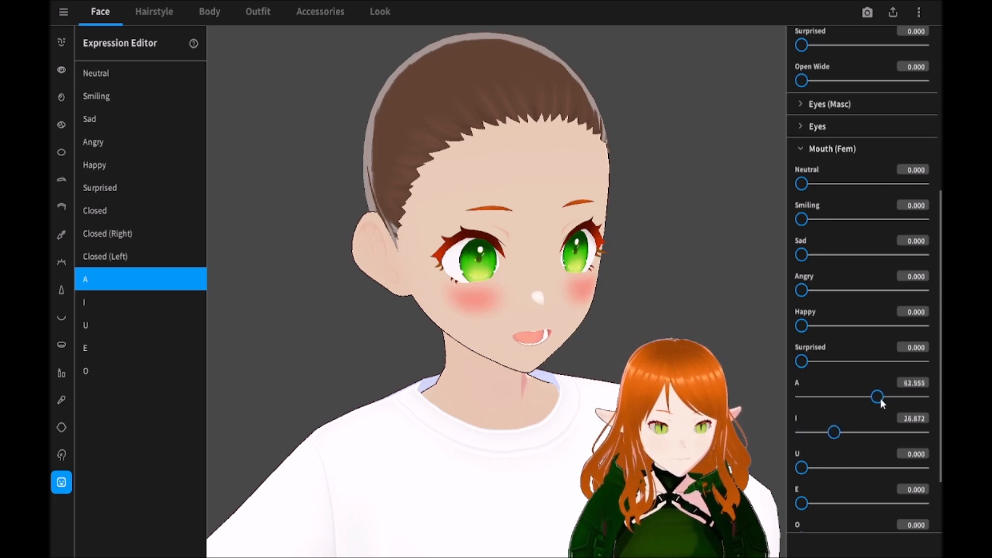
right_click_drag(611, 333, 568, 342)
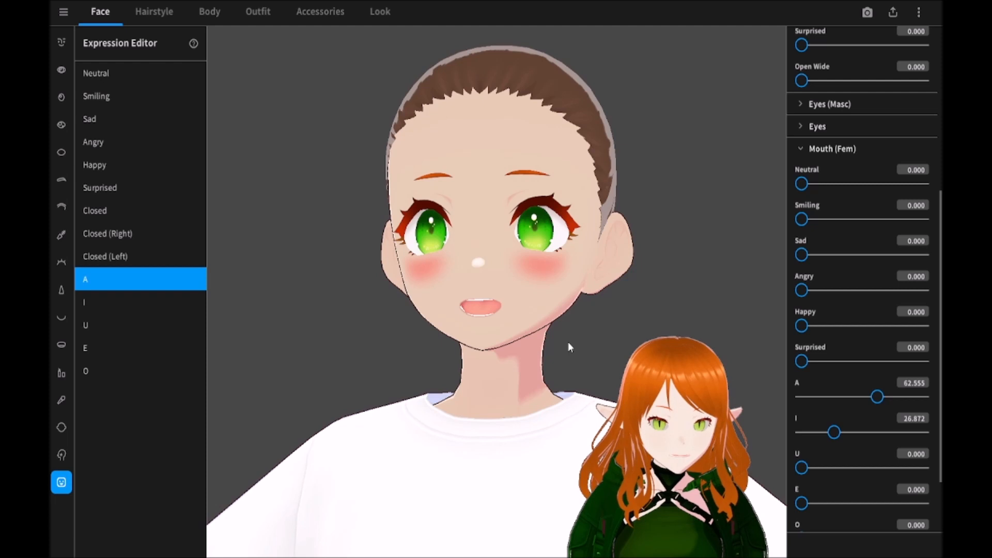
Set the U expression's Mouth (Fem) U value to 76.212 and bring up the E expression
left_click(93, 299)
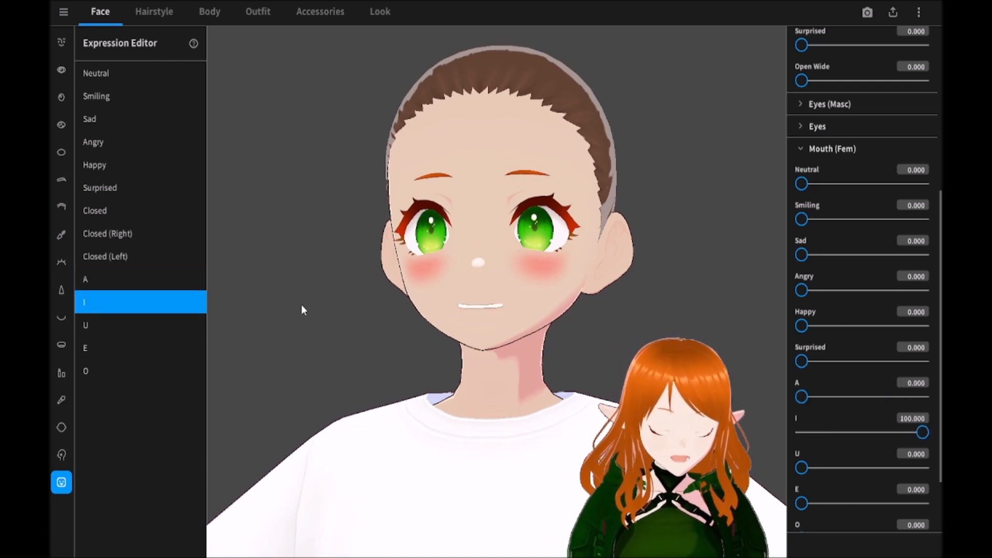
left_click(112, 324)
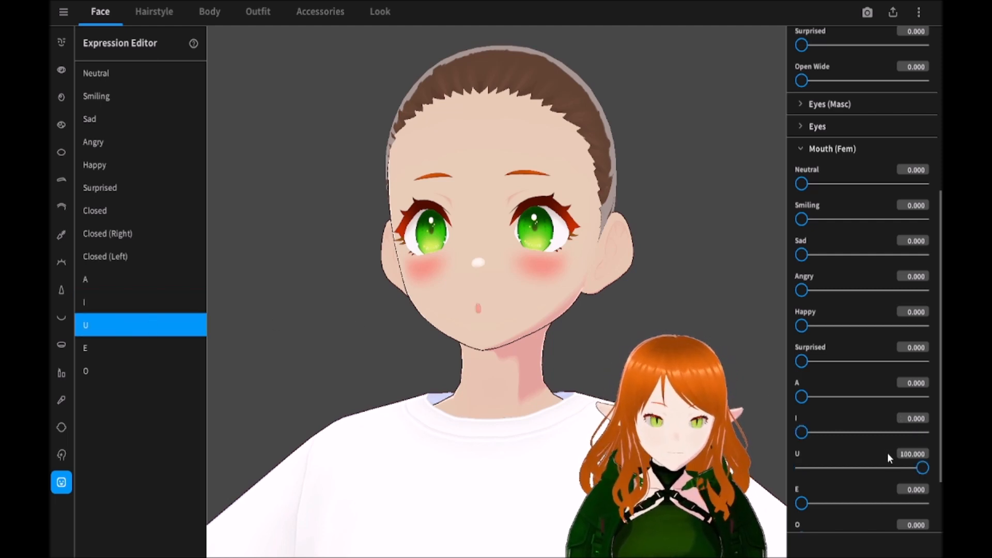
left_click_drag(922, 468, 914, 474)
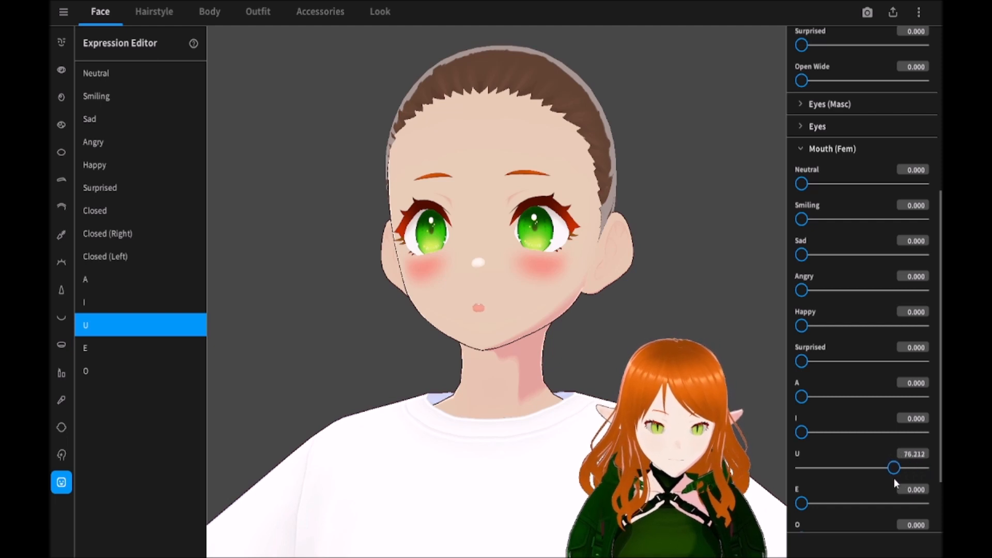
left_click(121, 350)
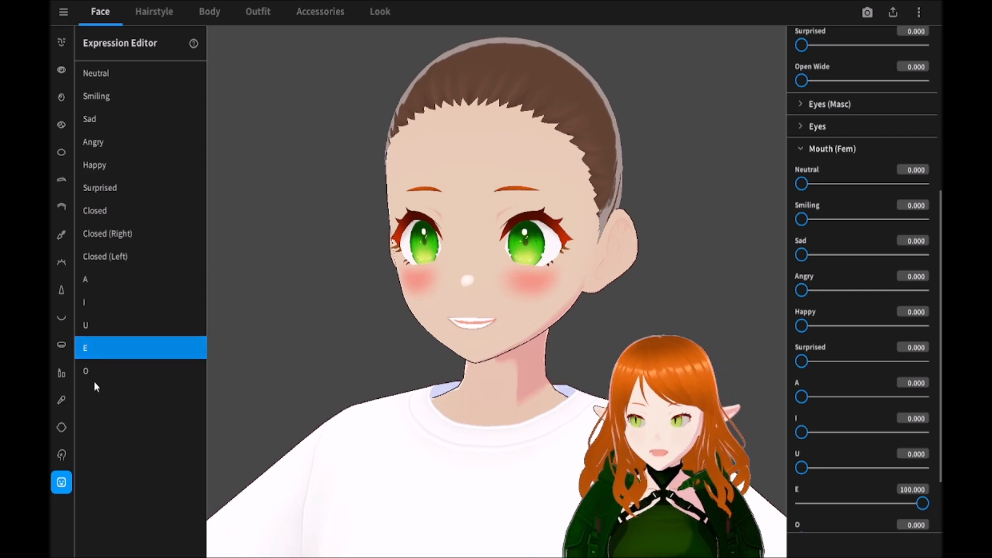
Go to the hairstyle sets and try several short presets and the long straight preset on the character
left_click(61, 399)
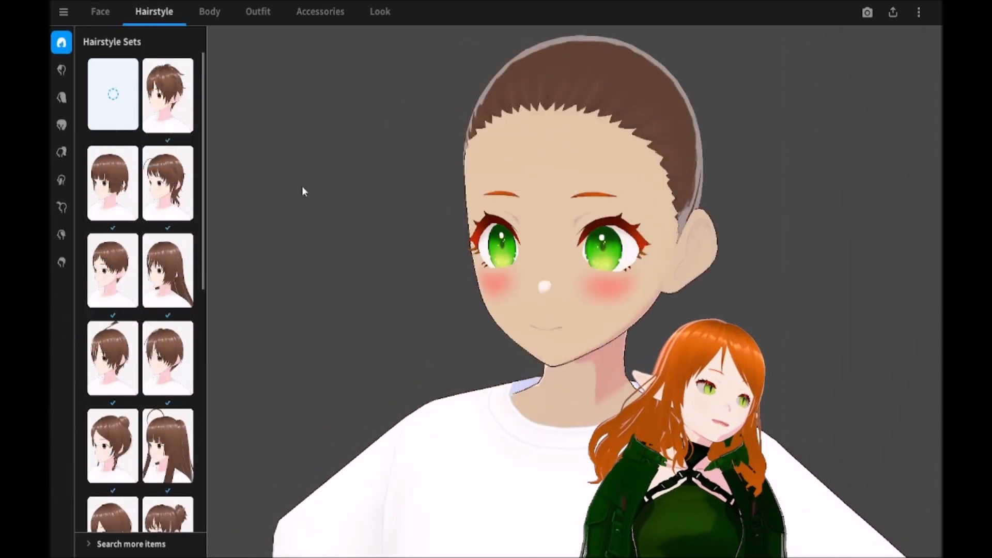
left_click(168, 95)
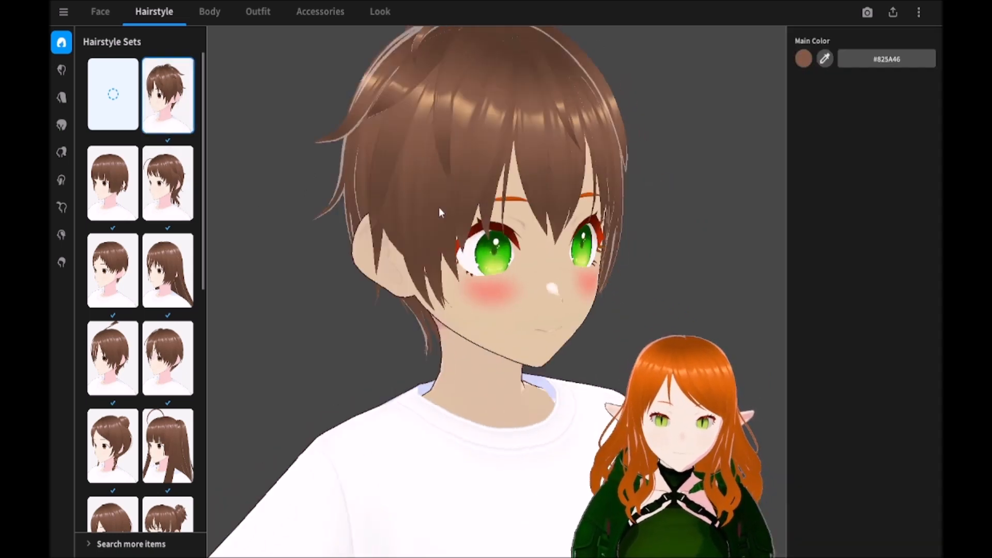
left_click(155, 292)
left_click(167, 191)
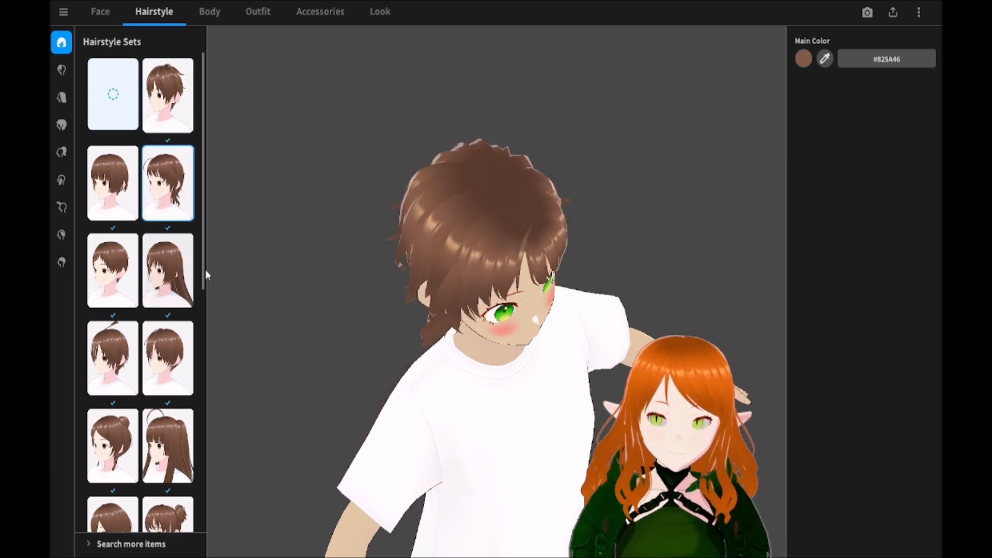
left_click(155, 284)
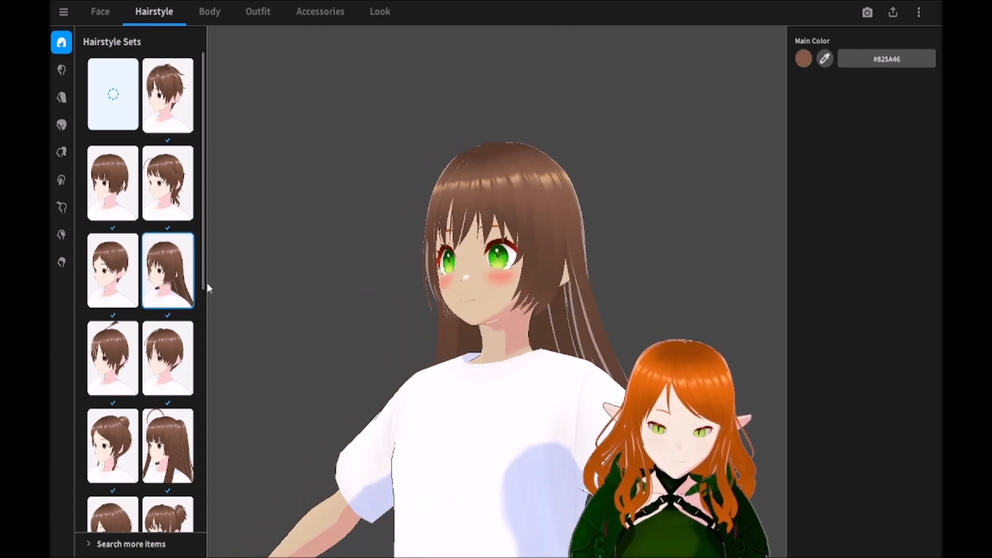
left_click(110, 282)
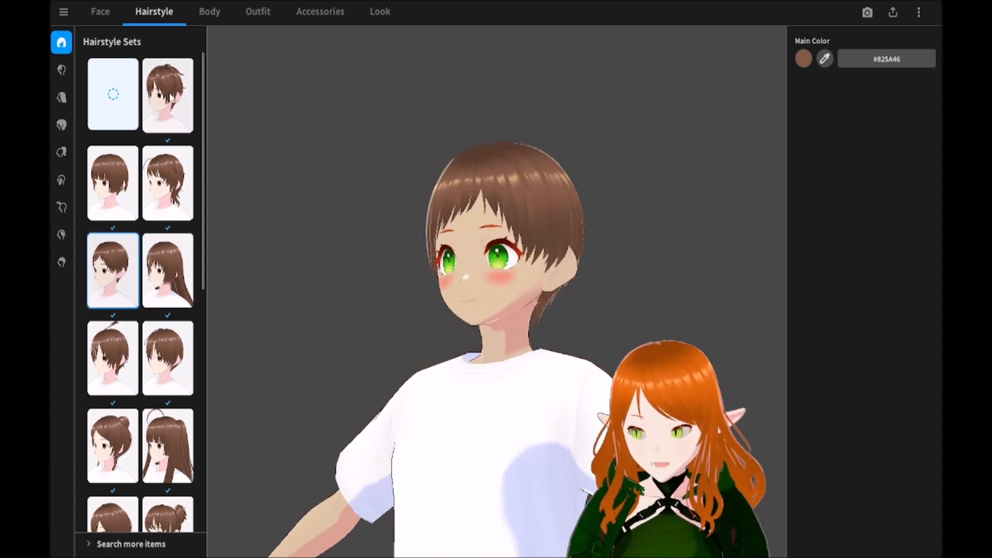
left_click(114, 356)
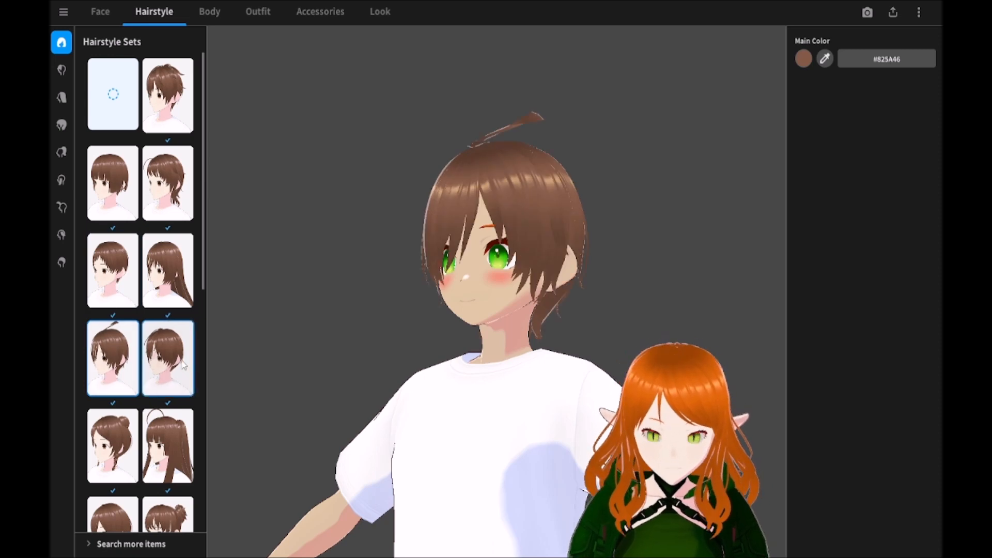
Try the plain short preset, the long ponytail preset with a looped ahoge, and the side-swept preset with long side locks
left_click(185, 362)
scroll(188, 364, "down", 2)
left_click(185, 335)
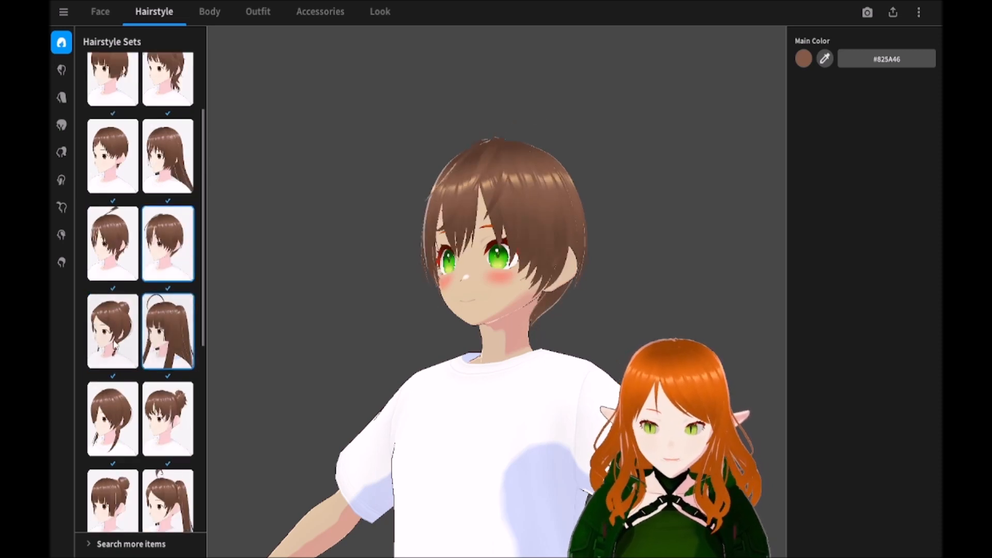
right_click_drag(260, 293, 441, 290)
left_click(125, 412)
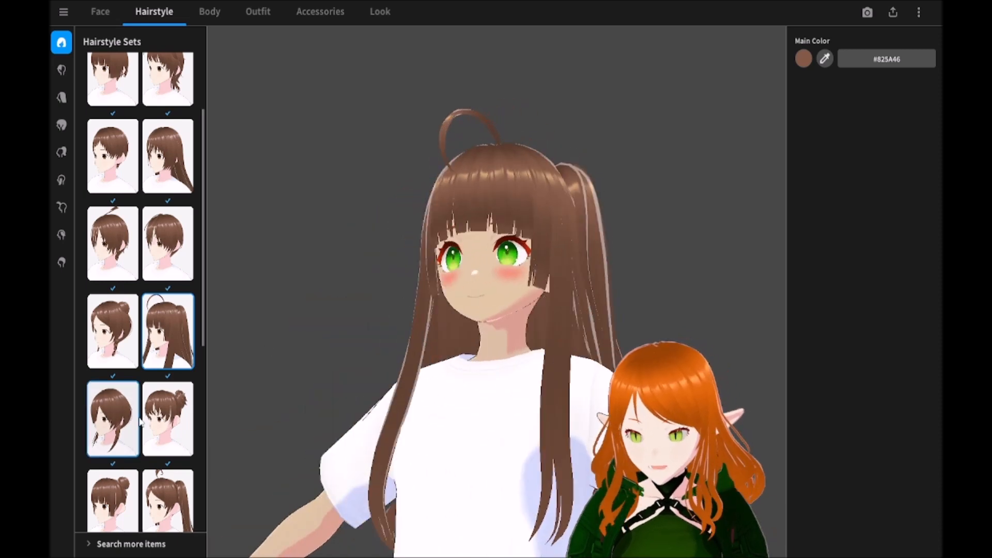
Try the messy bun preset, and apply the long twin-ponytail hairstyle with a curled ahoge
scroll(170, 421, "down", 3)
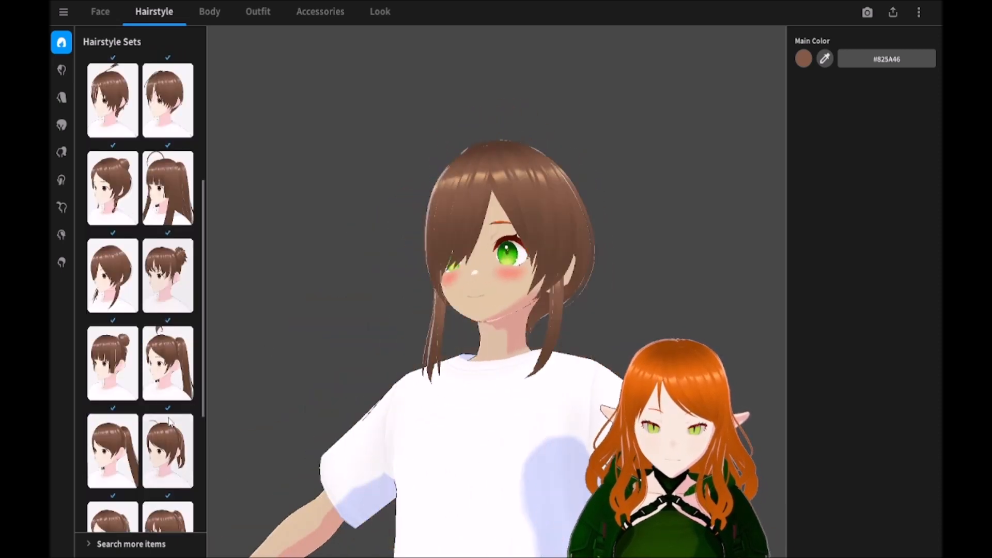
left_click(169, 303)
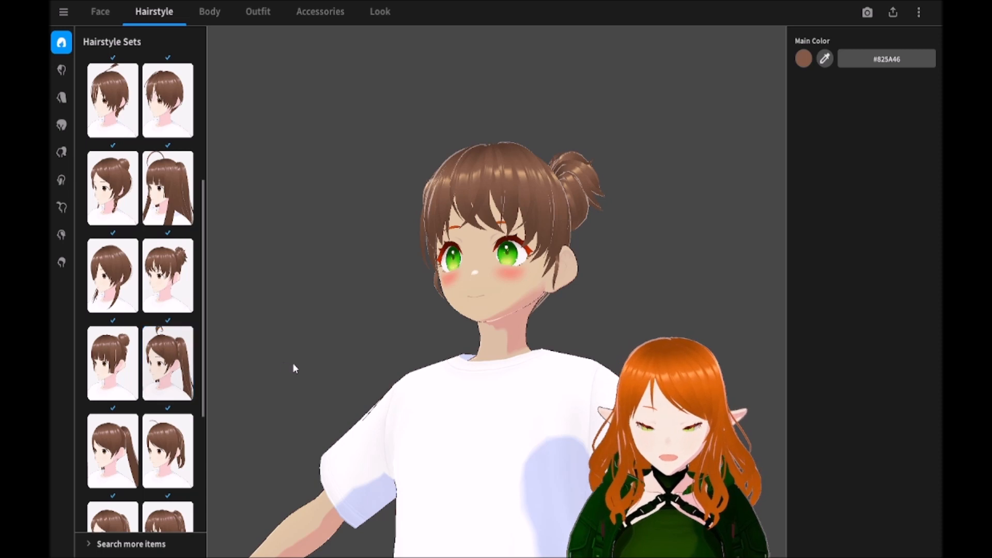
left_click_drag(259, 374, 507, 351)
scroll(191, 397, "down", 5)
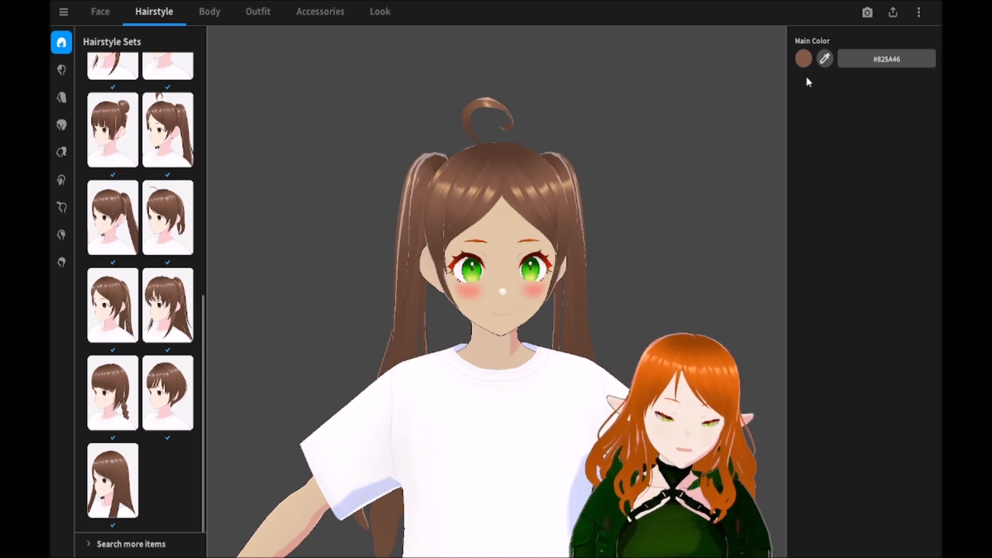
Recolor the hair's main color to orange #D04E0D and bring up the whole-body settings
left_click(802, 59)
mouse_move(778, 119)
left_mouse_down()
mouse_move(790, 96)
mouse_move(782, 92)
mouse_move(787, 113)
mouse_move(793, 106)
left_mouse_up()
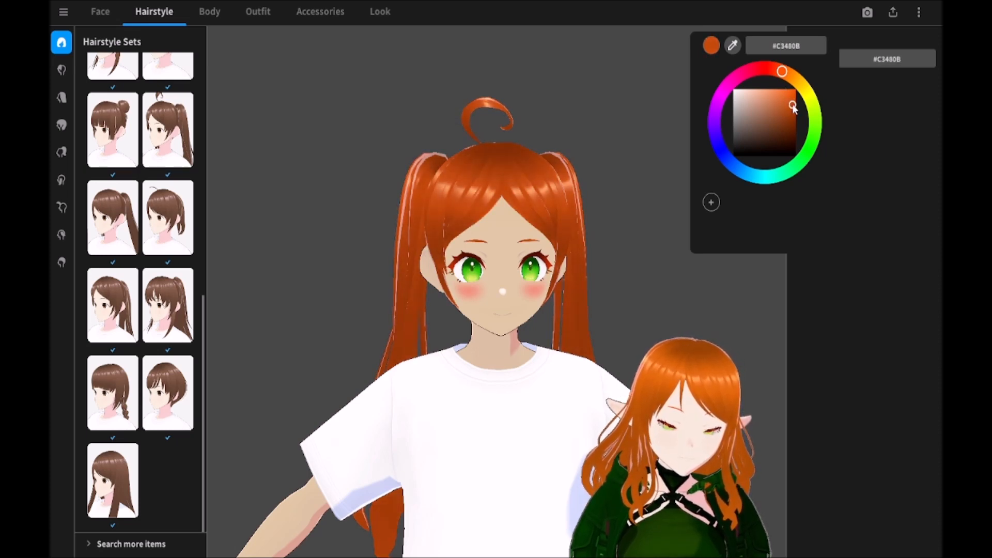
left_click(495, 310)
mouse_move(468, 303)
right_mouse_down()
mouse_move(410, 294)
mouse_move(461, 308)
right_mouse_up()
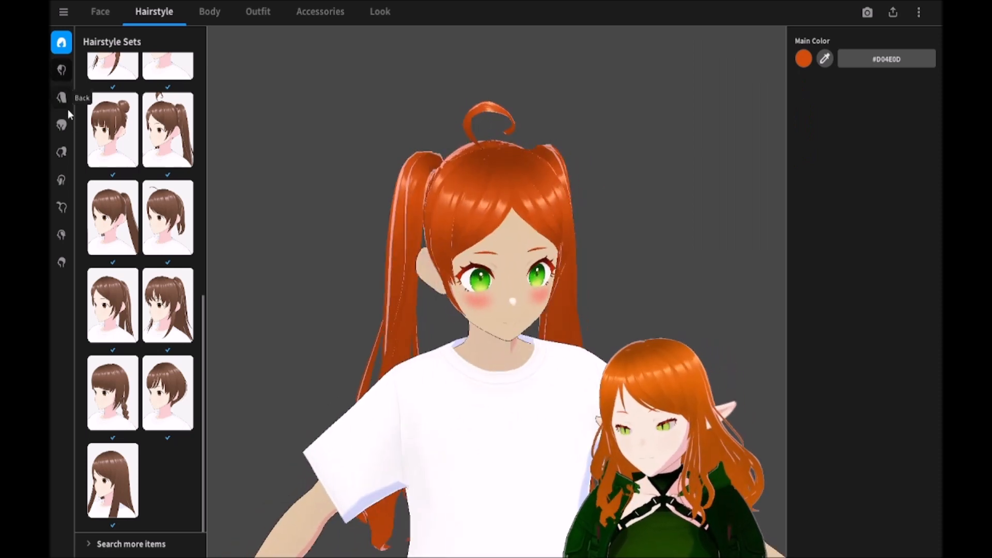
left_click(211, 10)
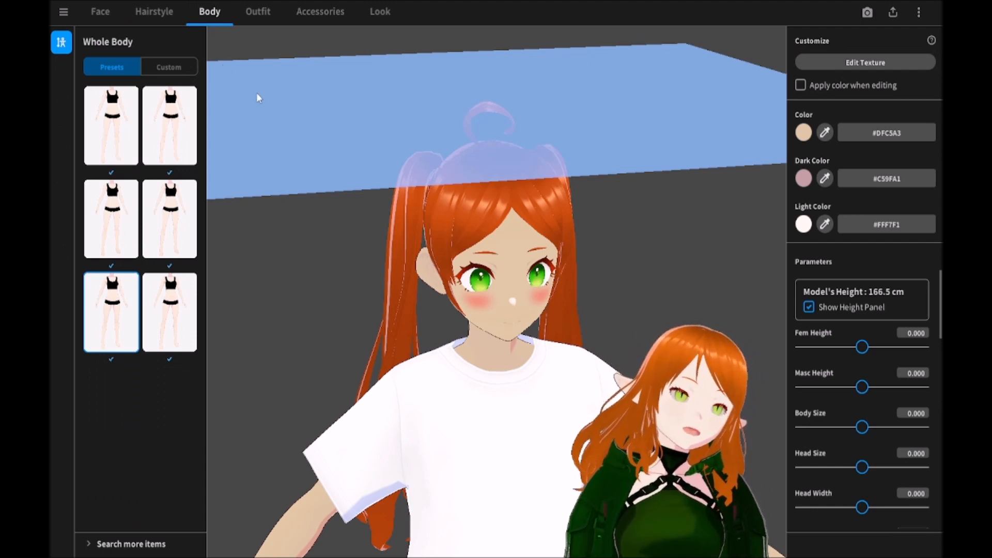
Examine the whole-body parameters from height down to foot size, and try the Hand Size adjustment
left_click(155, 12)
left_click(210, 16)
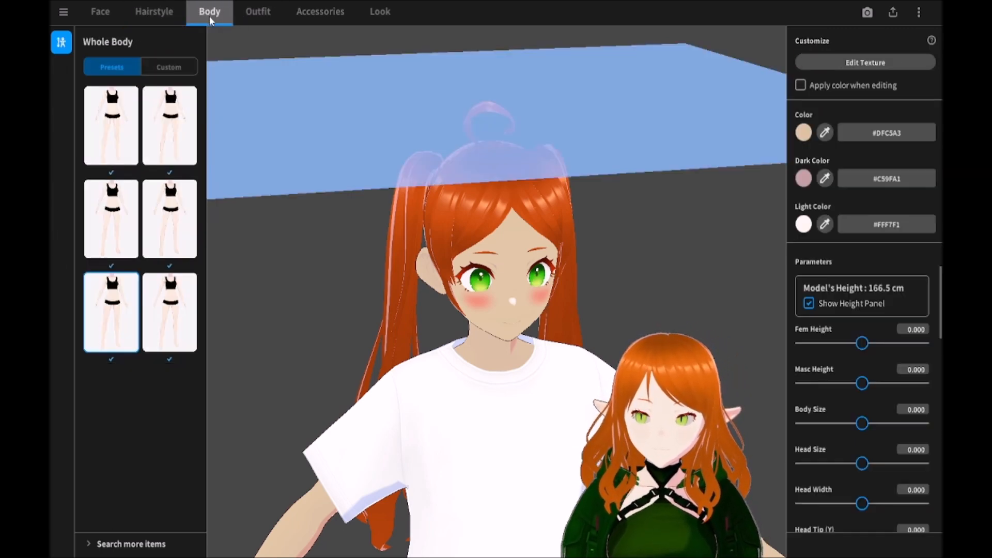
scroll(866, 350, "down", 10)
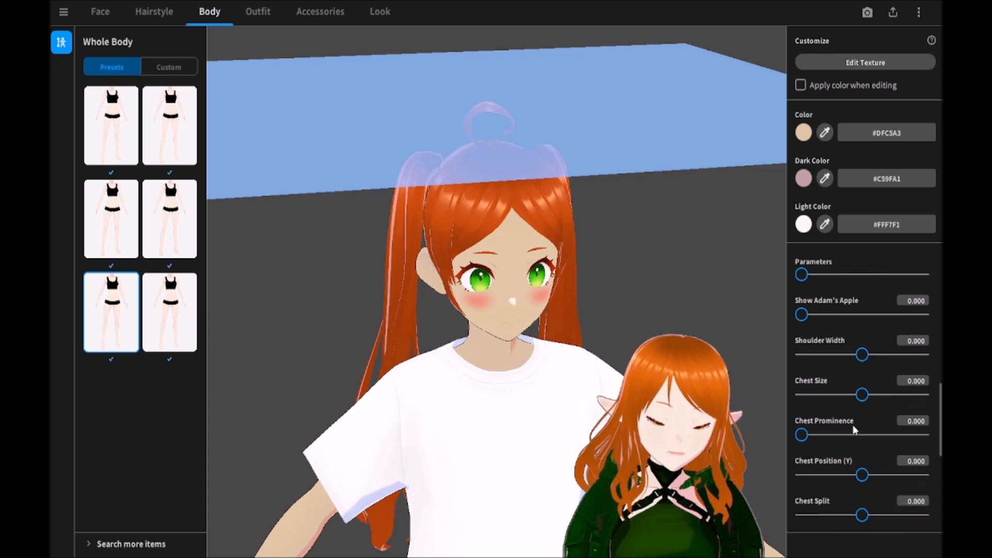
scroll(865, 512, "down", 3)
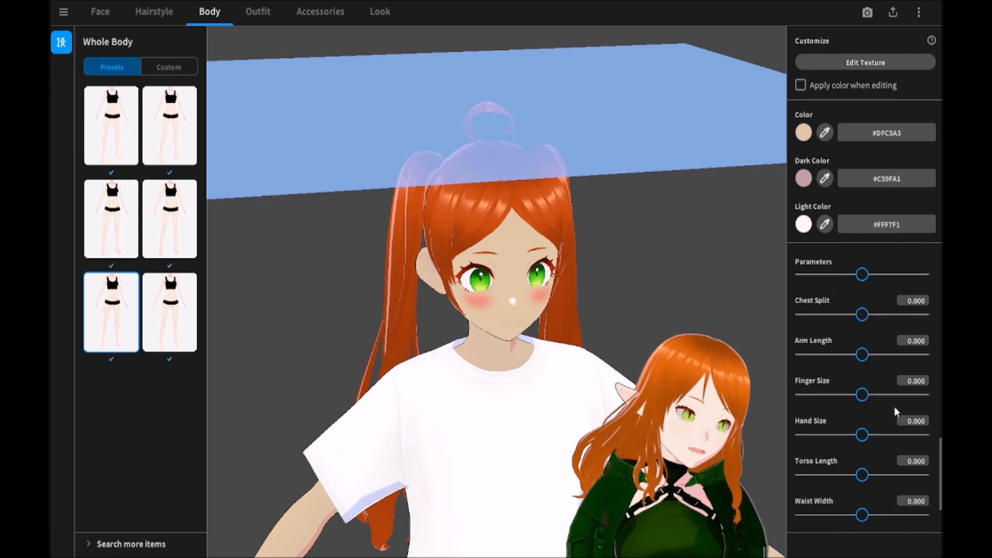
scroll(894, 406, "down", 2)
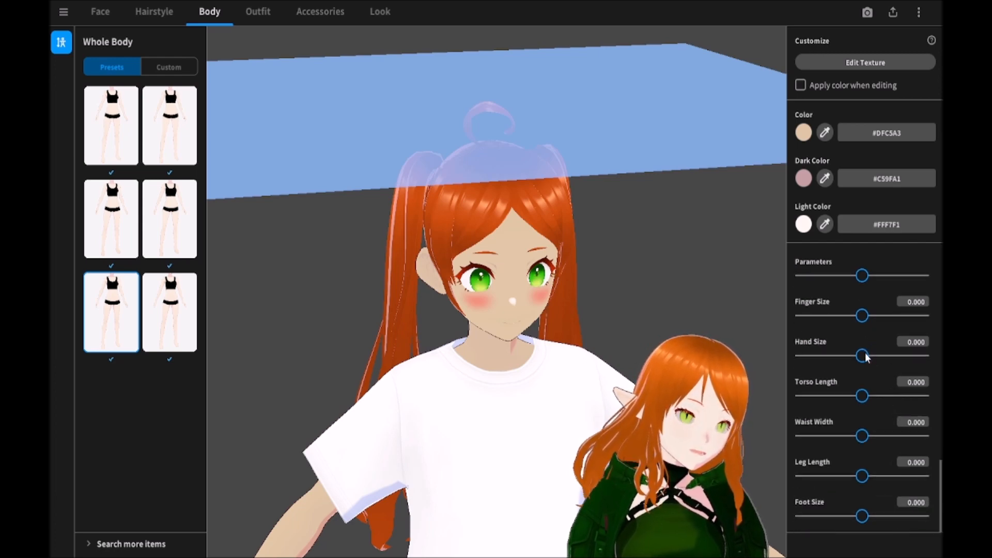
mouse_move(865, 354)
left_mouse_down()
mouse_move(845, 355)
mouse_move(866, 348)
left_mouse_up()
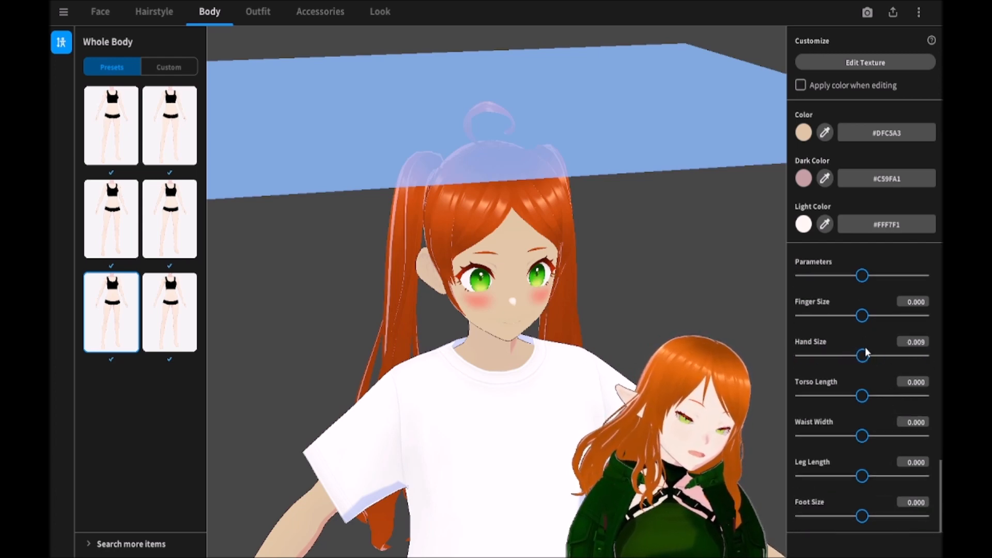
scroll(570, 459, "down", 2)
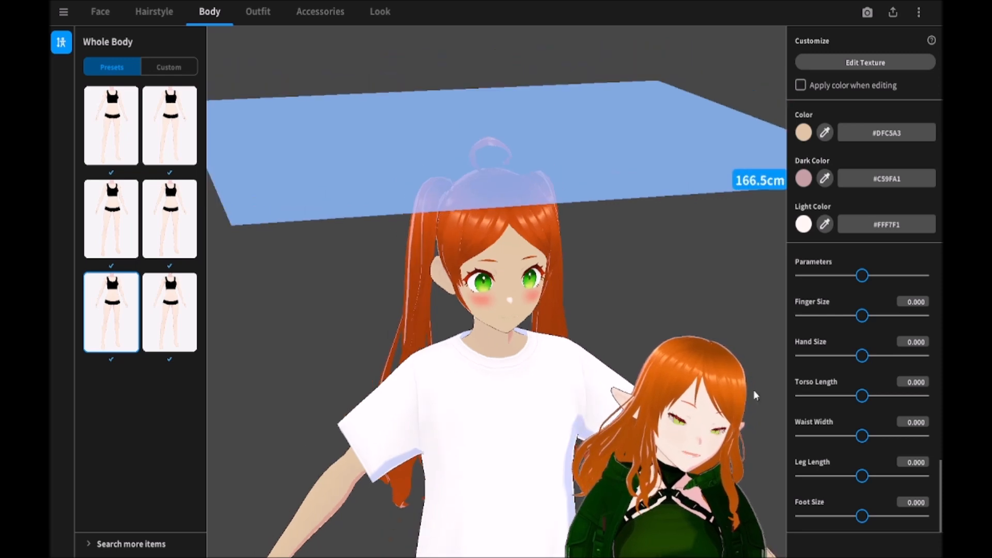
scroll(571, 354, "up", 2)
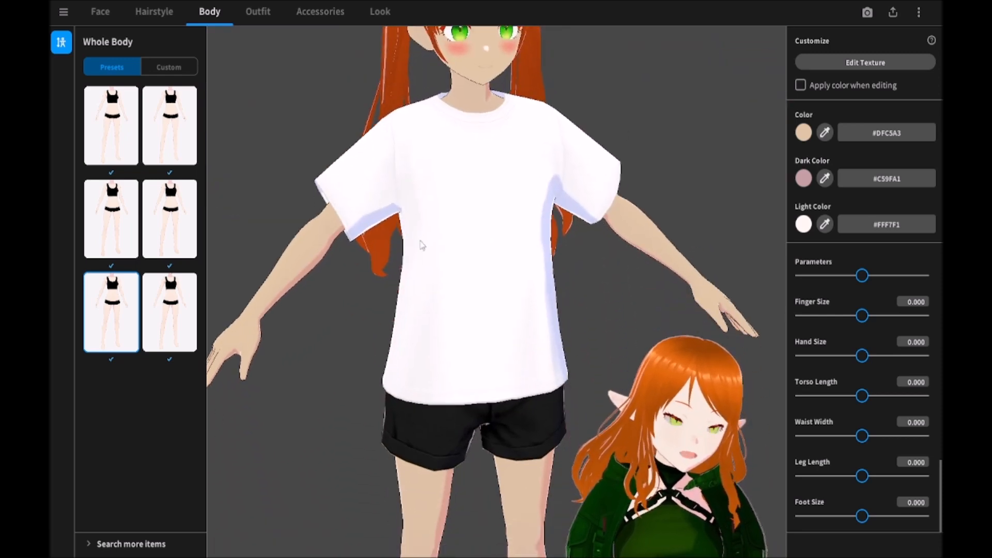
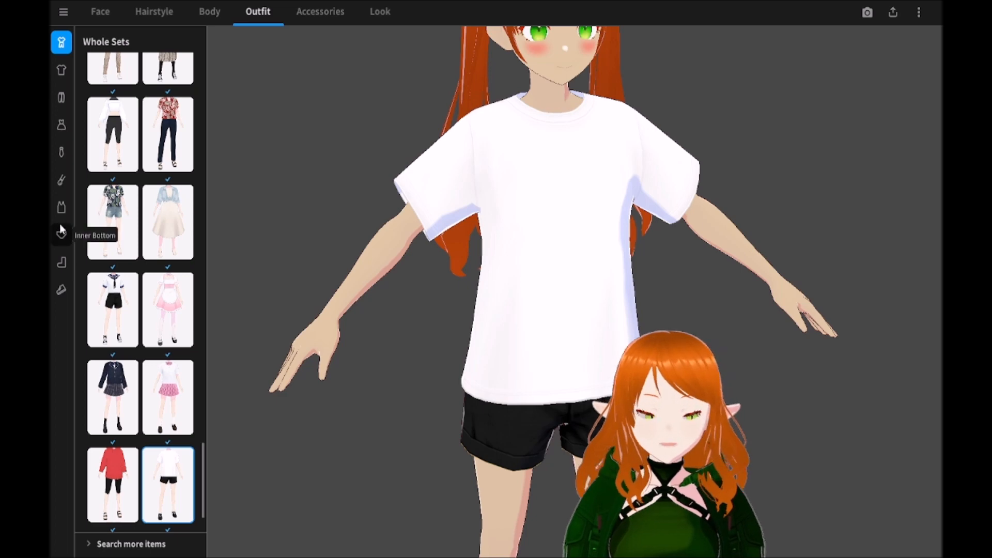
Dress the character in the beige trench coat outfit set with olive pants, and bring up the individual tops
scroll(126, 306, "up", 5)
left_click(126, 306)
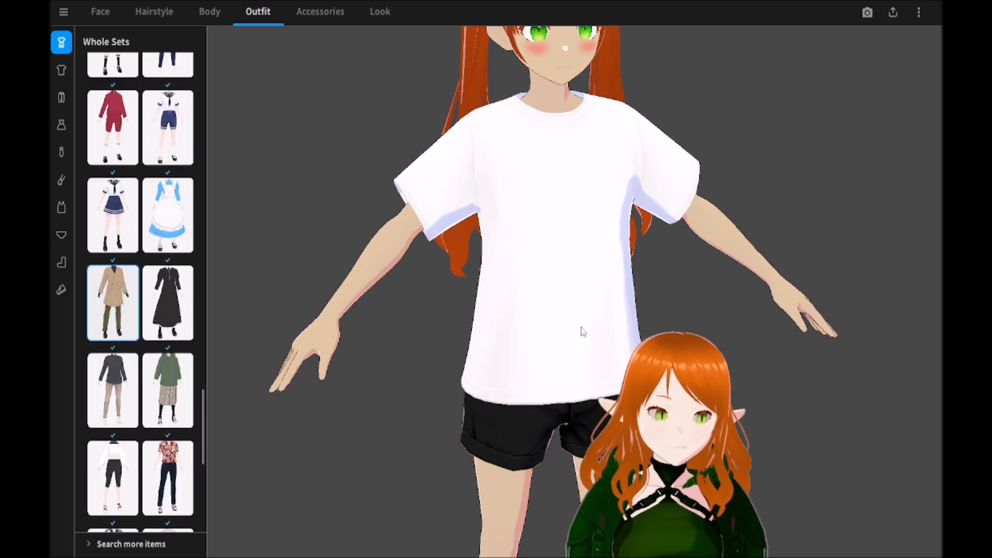
right_click_drag(479, 303, 627, 278)
left_click(61, 97)
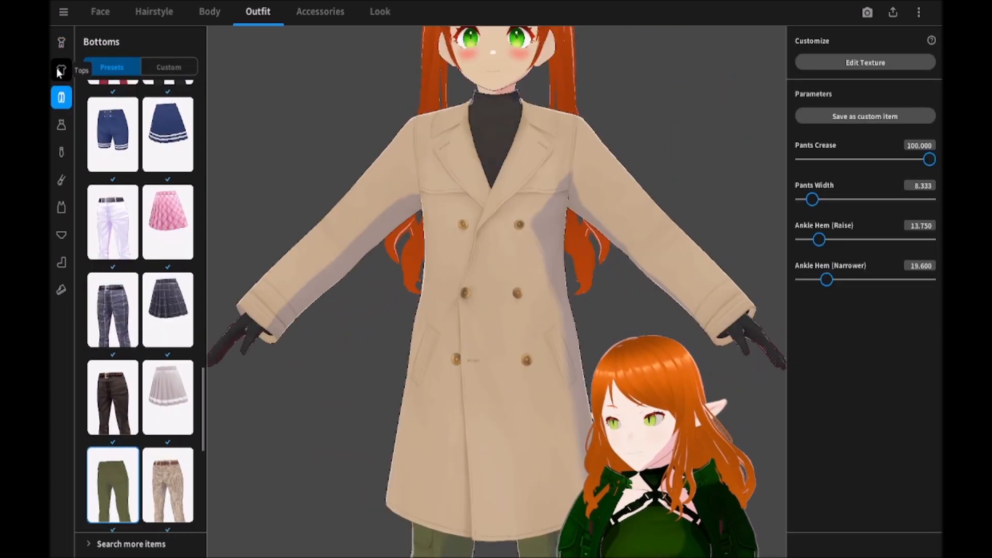
left_click(61, 70)
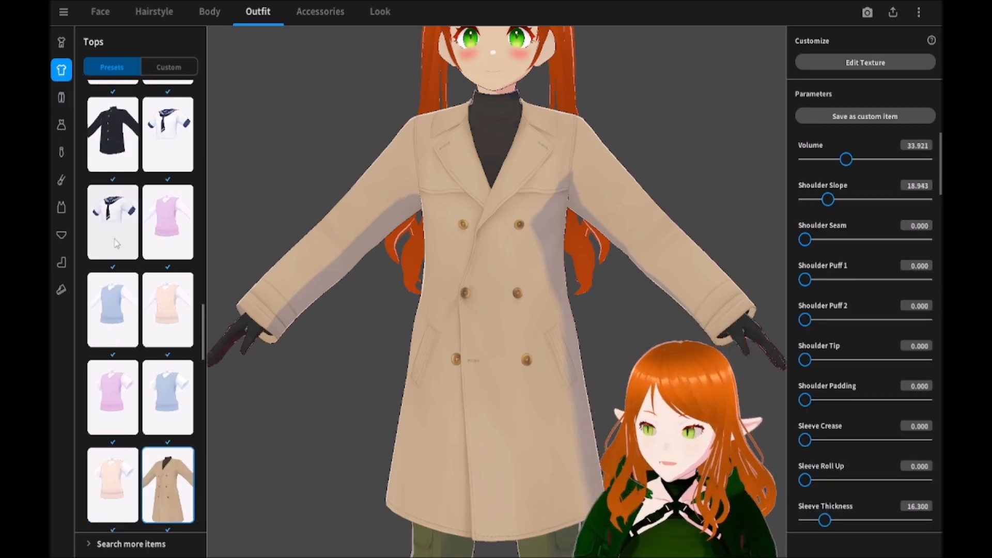
Try the white off-shoulder preset top with the dark high neck and the black hoodie preset on the character
scroll(132, 241, "down", 2)
scroll(132, 241, "down", 3)
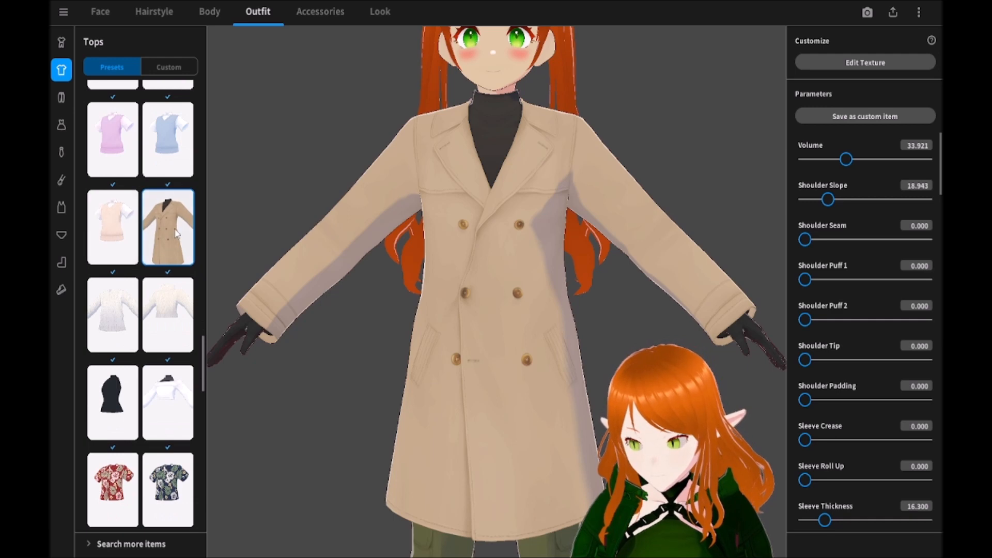
scroll(159, 238, "down", 3)
left_click(160, 235)
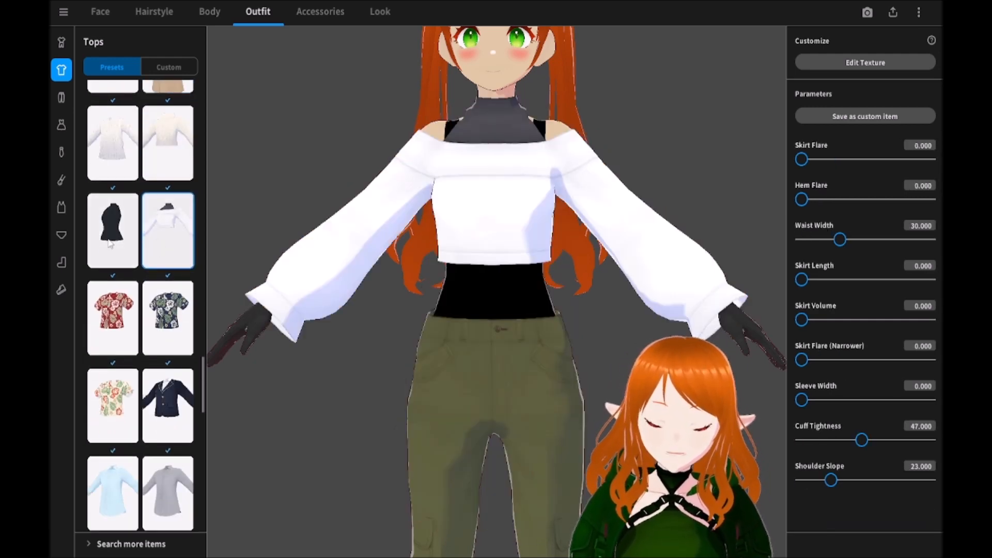
scroll(201, 286, "down", 12)
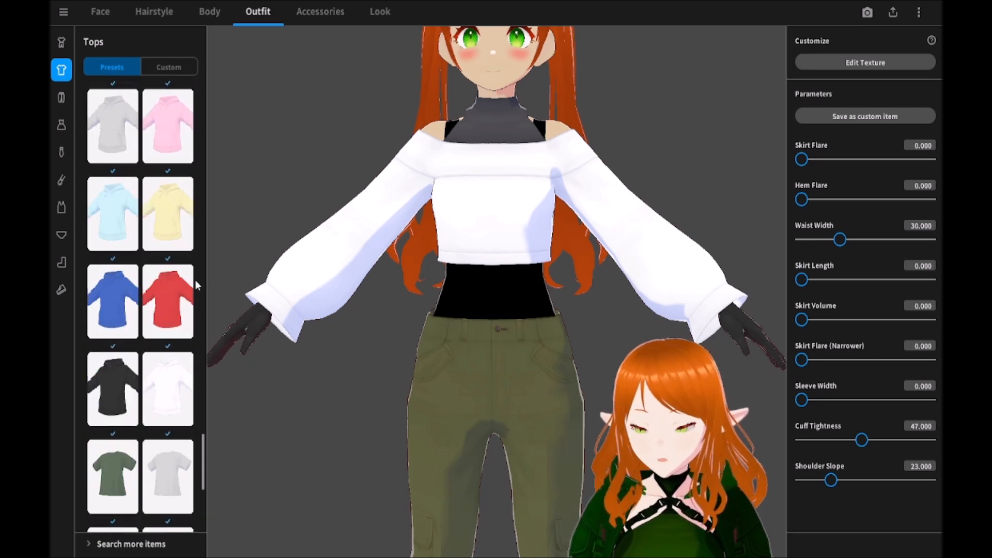
scroll(119, 271, "down", 3)
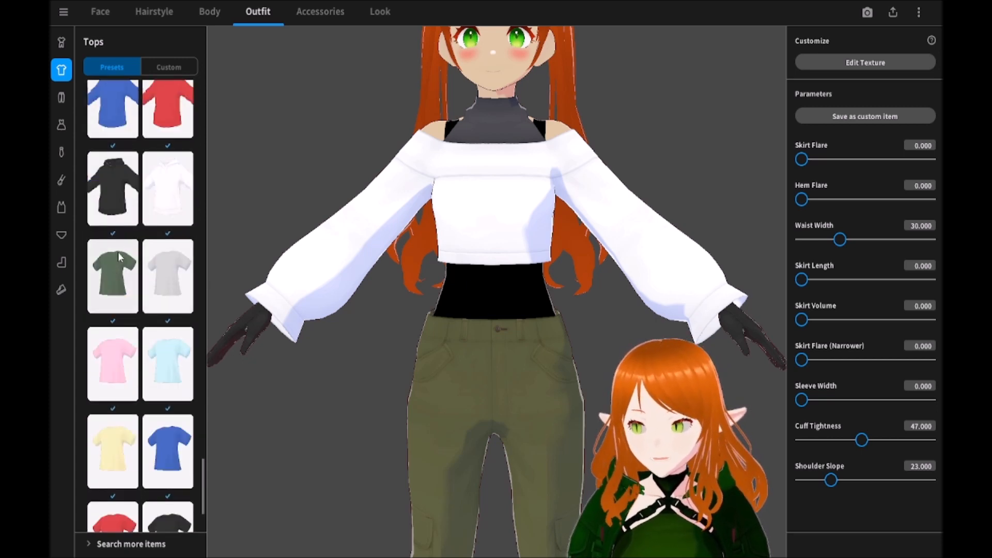
left_click(124, 194)
scroll(132, 247, "down", 3)
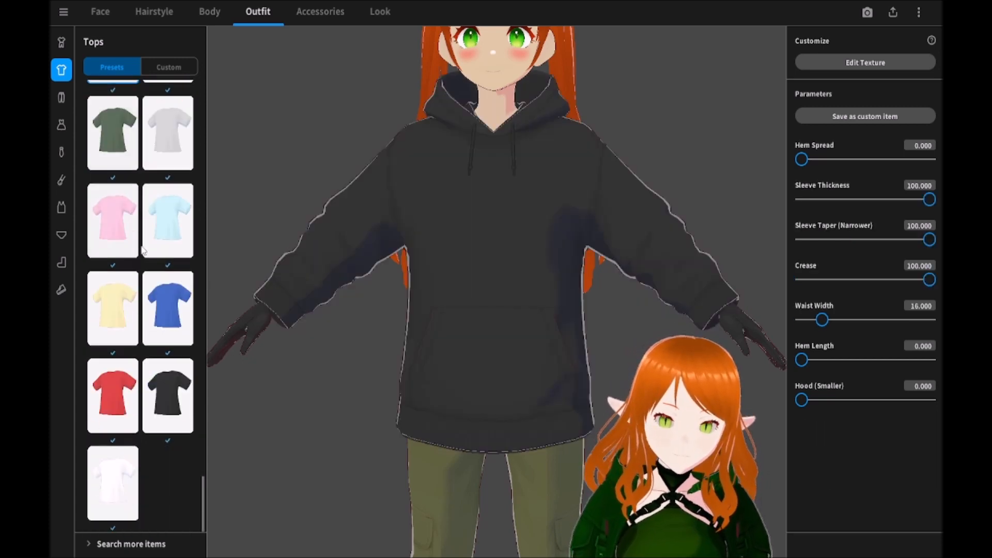
Look through the other preset tops and put the dark green hoodie on the character
scroll(168, 385, "up", 10)
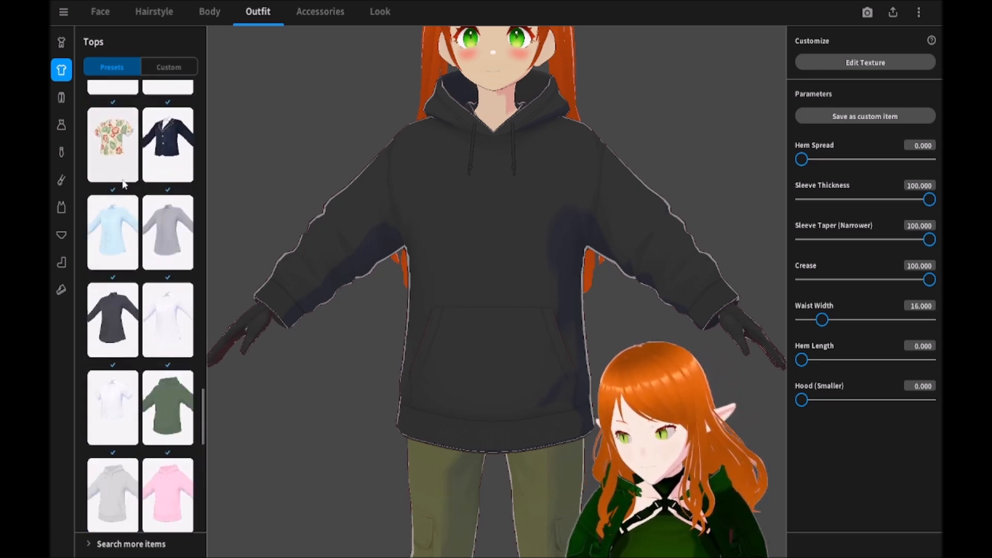
scroll(120, 181, "up", 9)
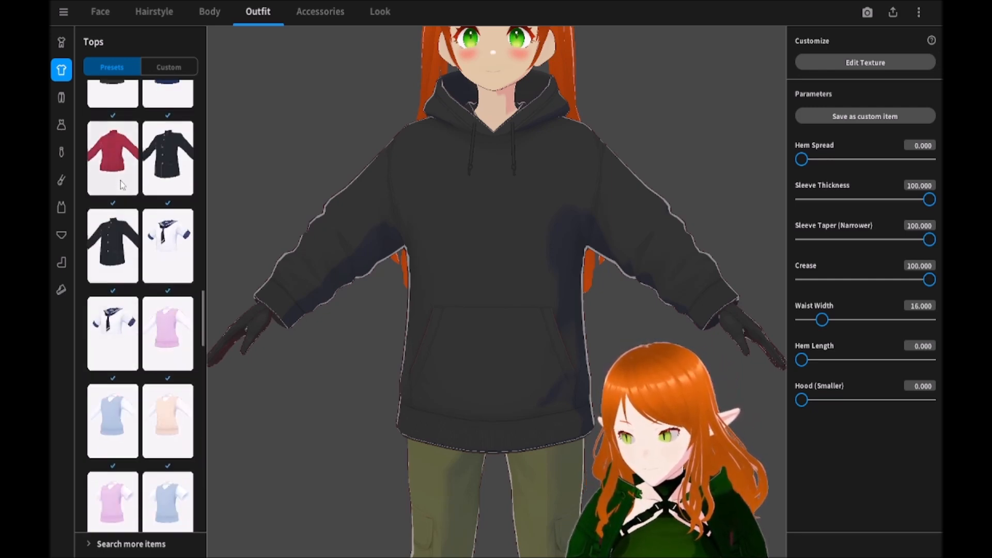
scroll(156, 202, "down", 6)
scroll(158, 205, "down", 10)
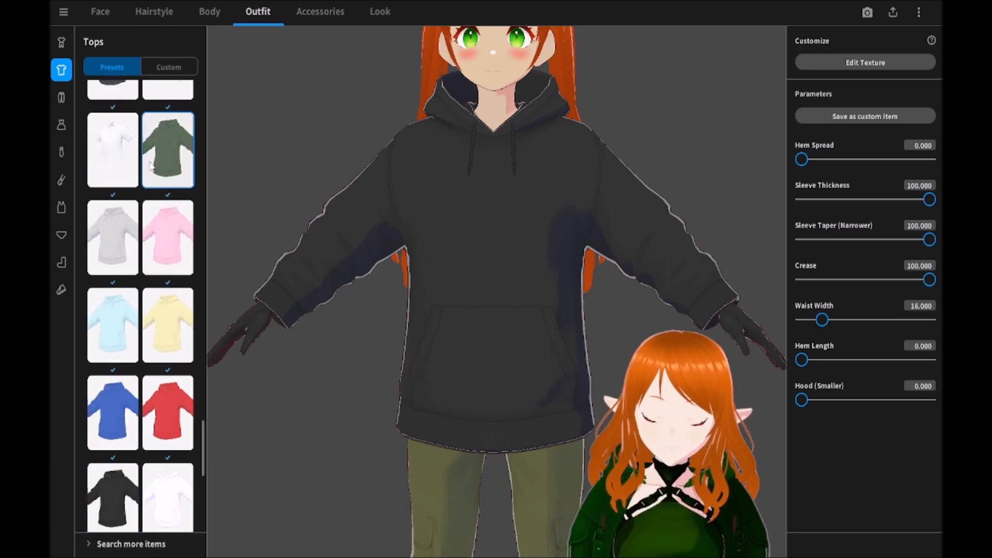
left_click(151, 163)
mouse_move(414, 175)
left_mouse_down()
mouse_move(518, 203)
mouse_move(414, 185)
left_mouse_up()
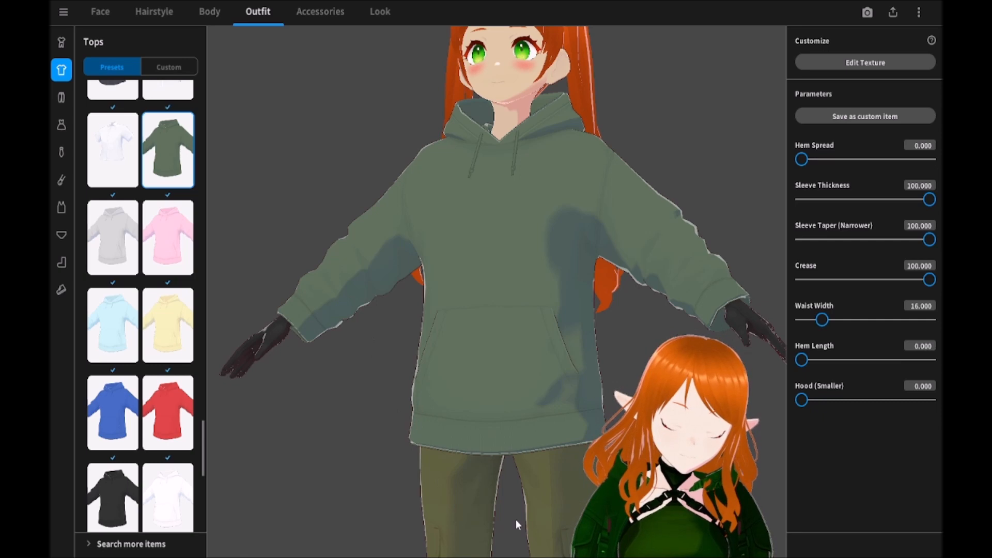
Go to the custom tops and try the red and black jacket with chains on the character
left_click(164, 70)
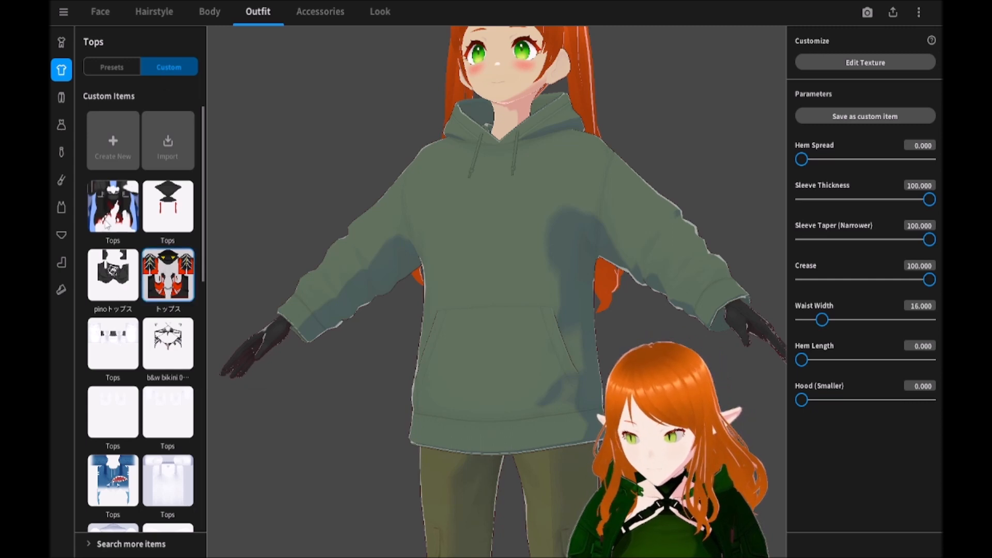
left_click(168, 274)
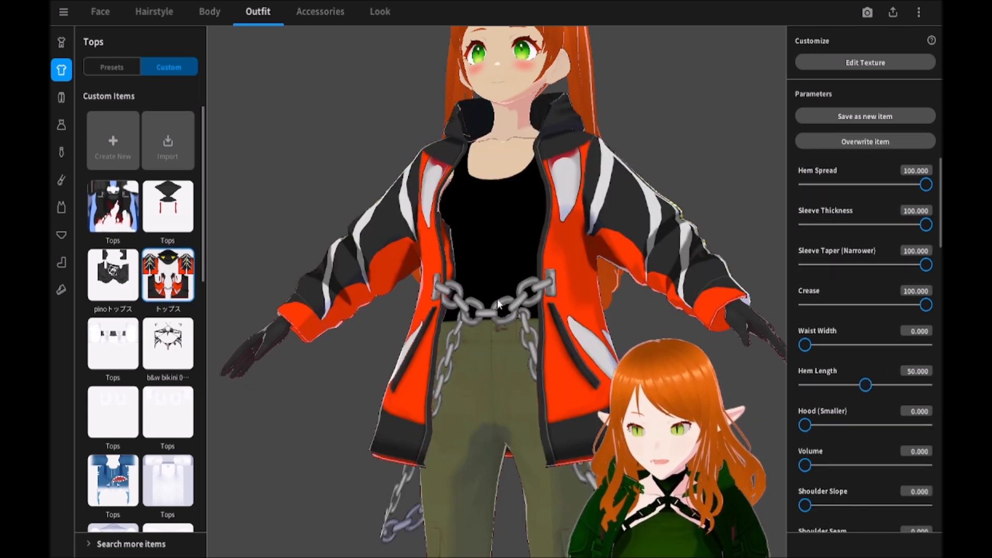
scroll(179, 293, "down", 10)
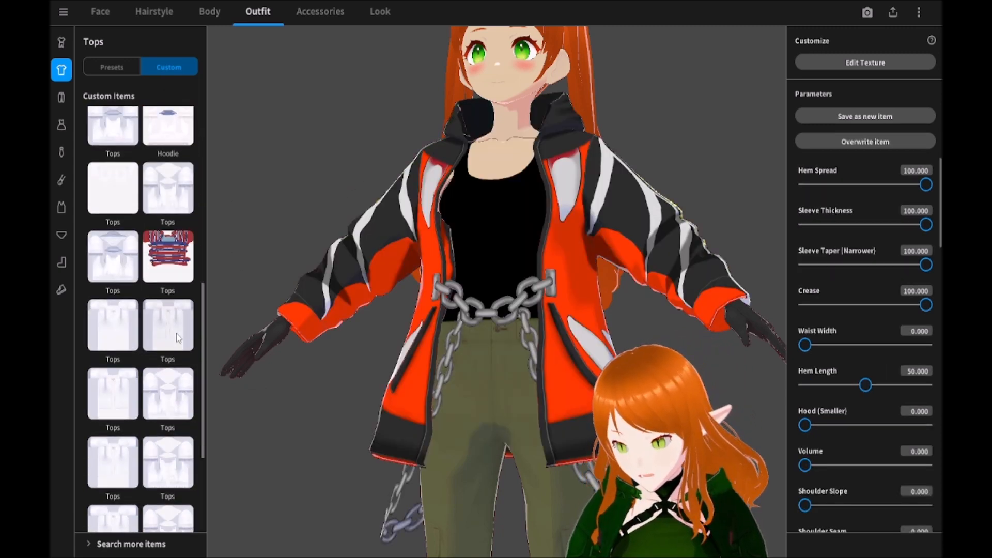
scroll(176, 317, "up", 10)
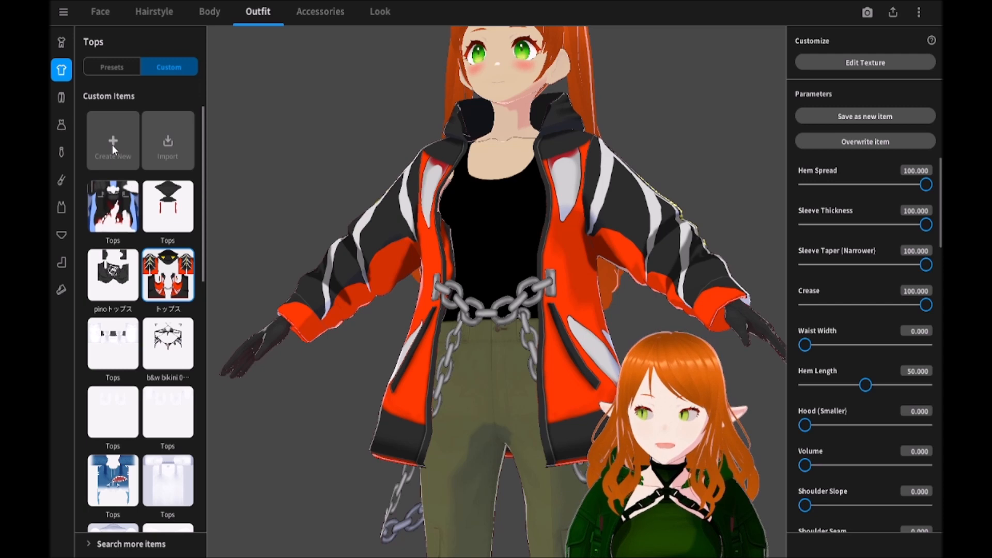
Create a new custom top from the Hoodie template
left_click(113, 147)
scroll(713, 257, "down", 3)
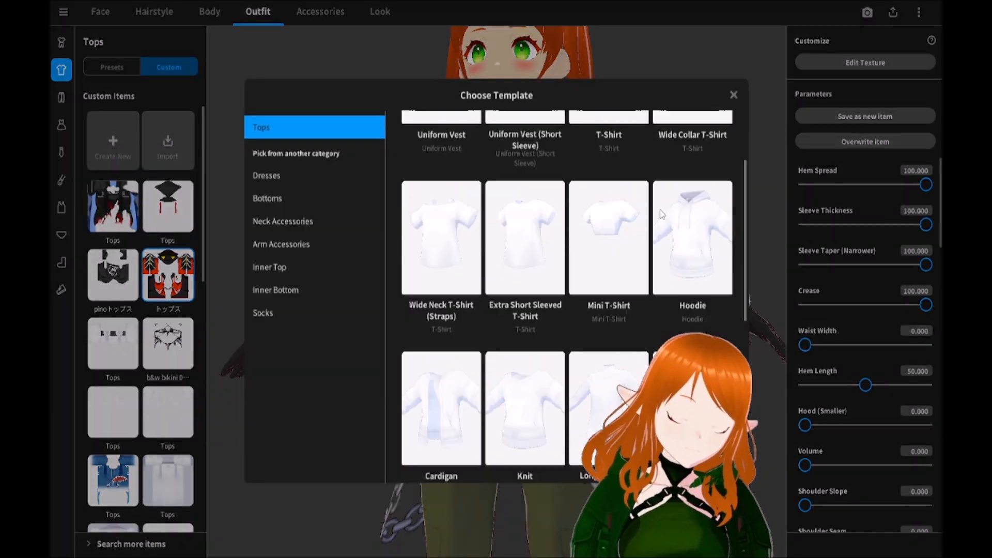
scroll(713, 257, "down", 3)
scroll(460, 179, "down", 2)
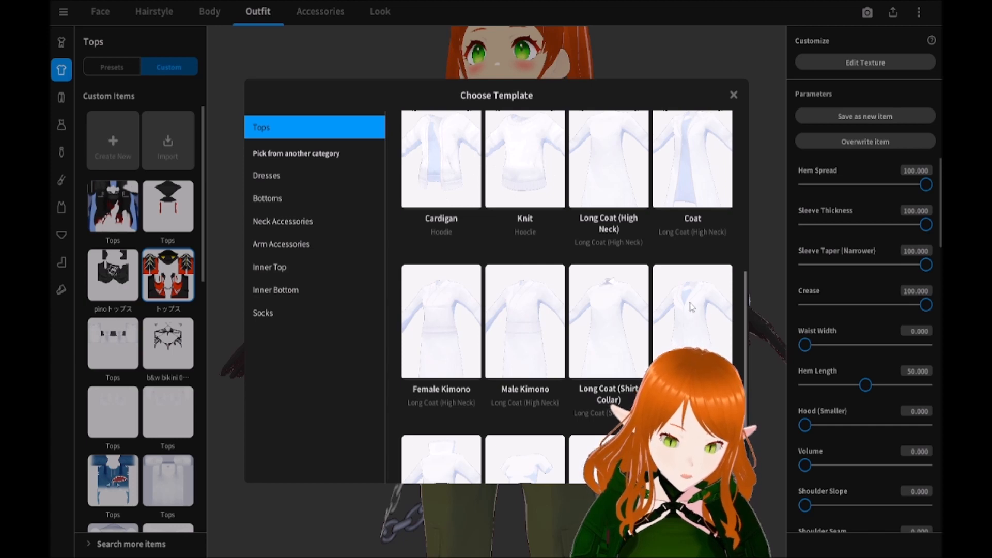
scroll(467, 165, "down", 2)
scroll(656, 289, "up", 5)
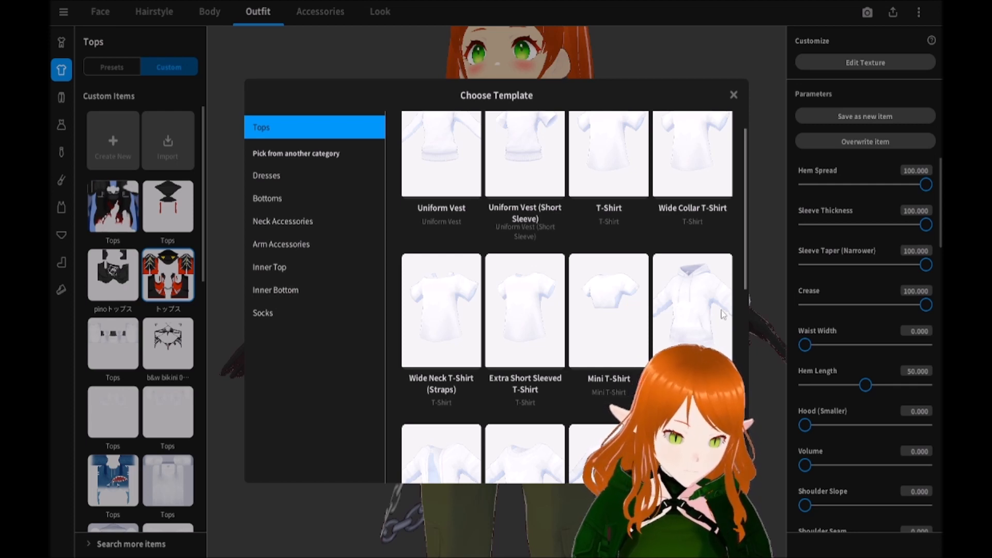
left_click(689, 296)
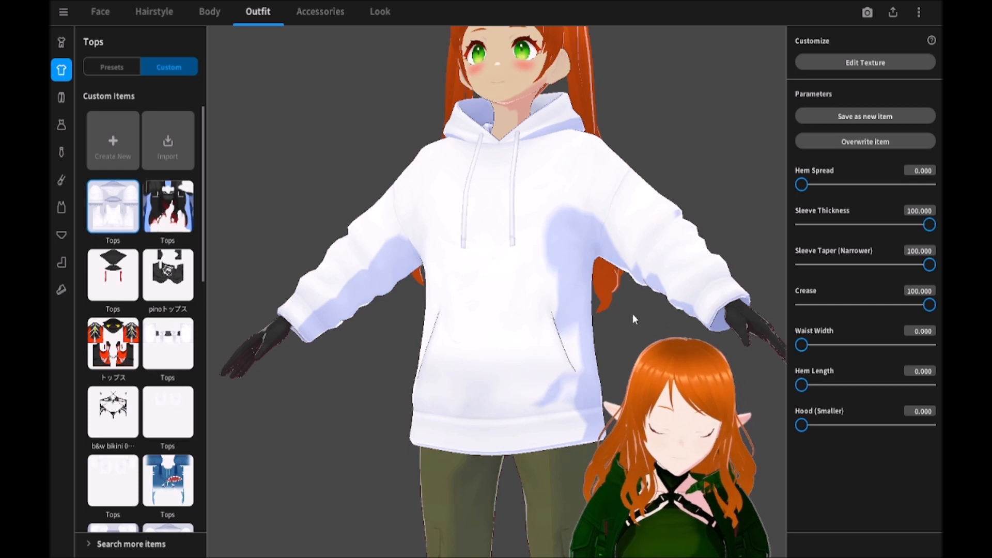
Open the new hoodie's texture for editing and set its base shader color to orange #BF5600
left_click(851, 61)
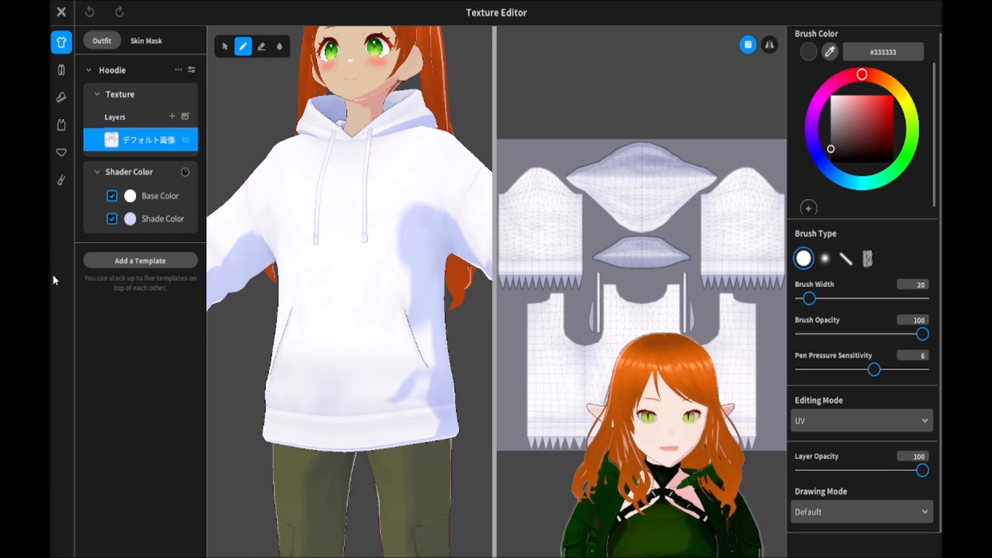
left_click(130, 196)
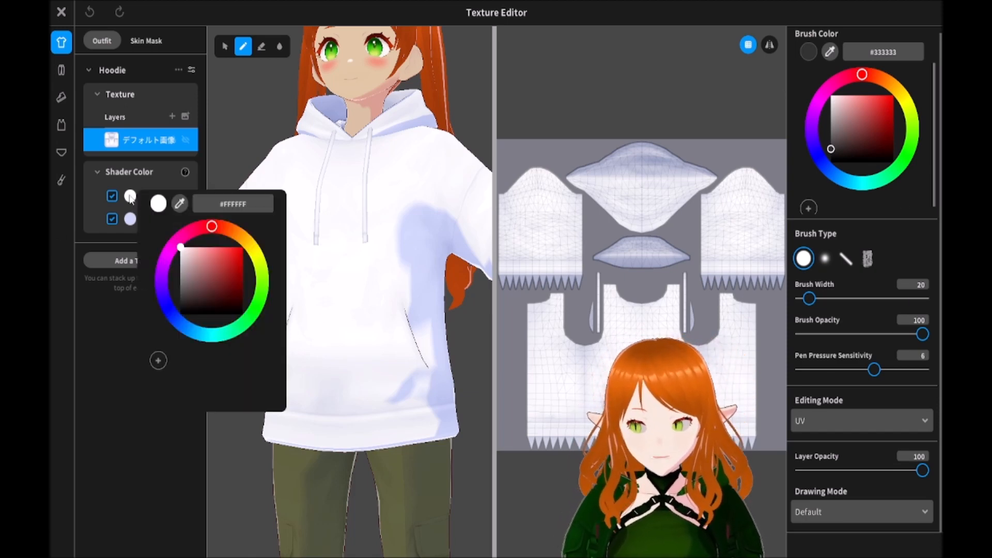
left_click_drag(217, 230, 269, 266)
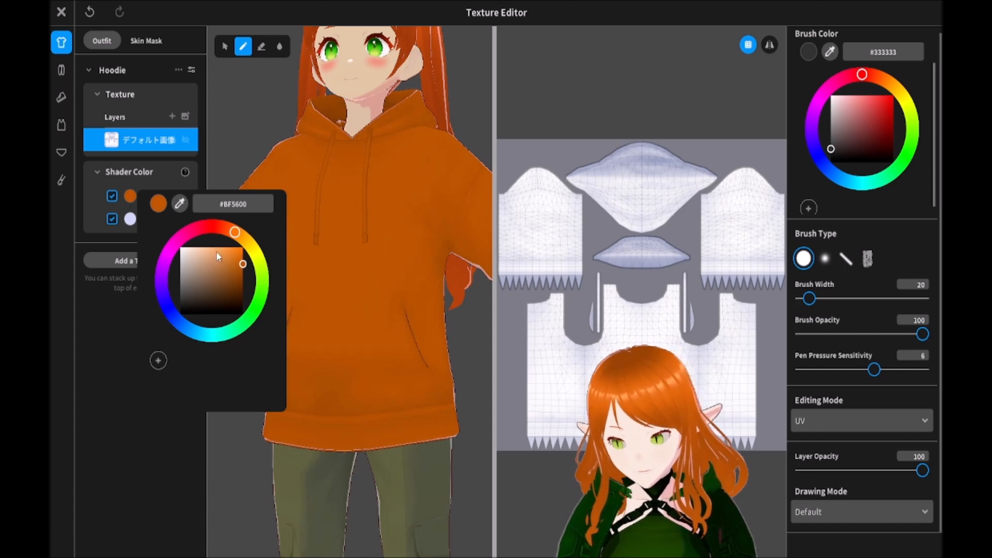
Set the hoodie's shade color to dark orange #963A00
left_click(138, 219)
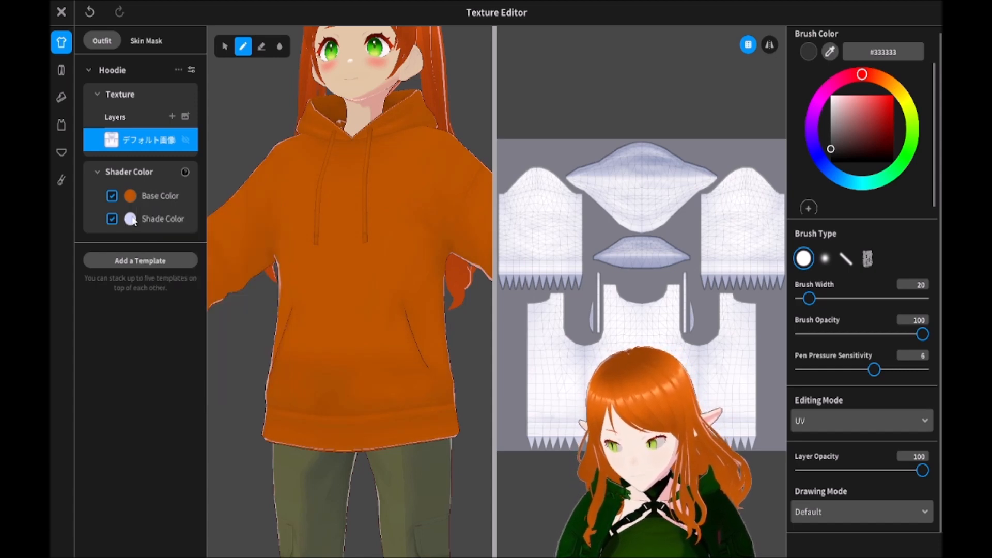
left_click(130, 219)
left_click(236, 255)
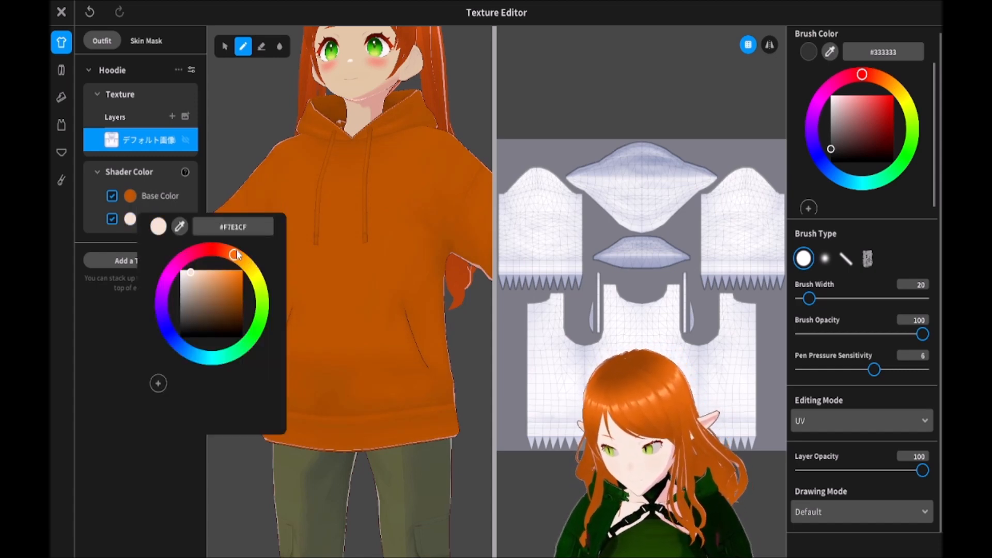
left_click(242, 294)
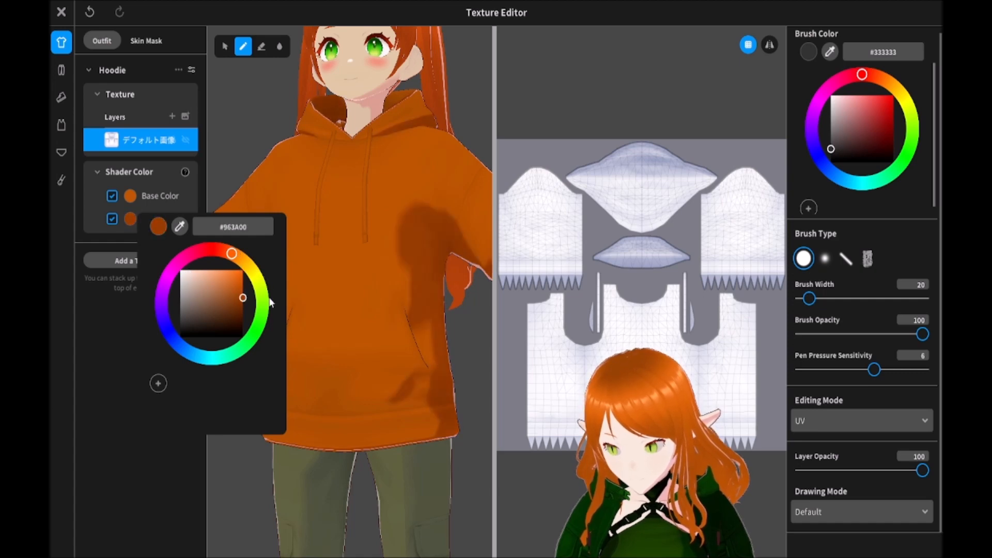
left_click(144, 438)
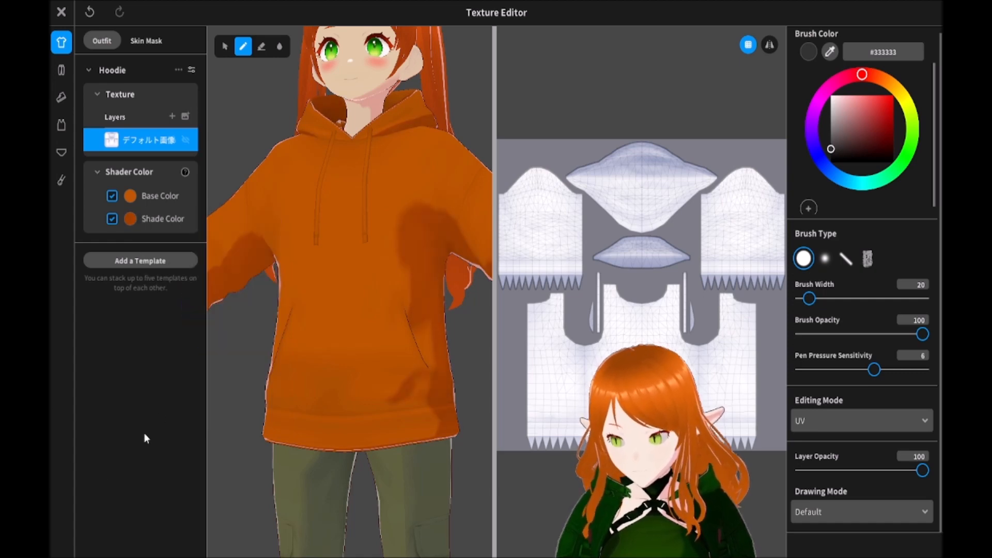
Close the hoodie's texture editing and save the recolored hoodie as a new item
mouse_move(291, 329)
right_mouse_down()
mouse_move(331, 331)
mouse_move(261, 336)
mouse_move(305, 338)
right_mouse_up()
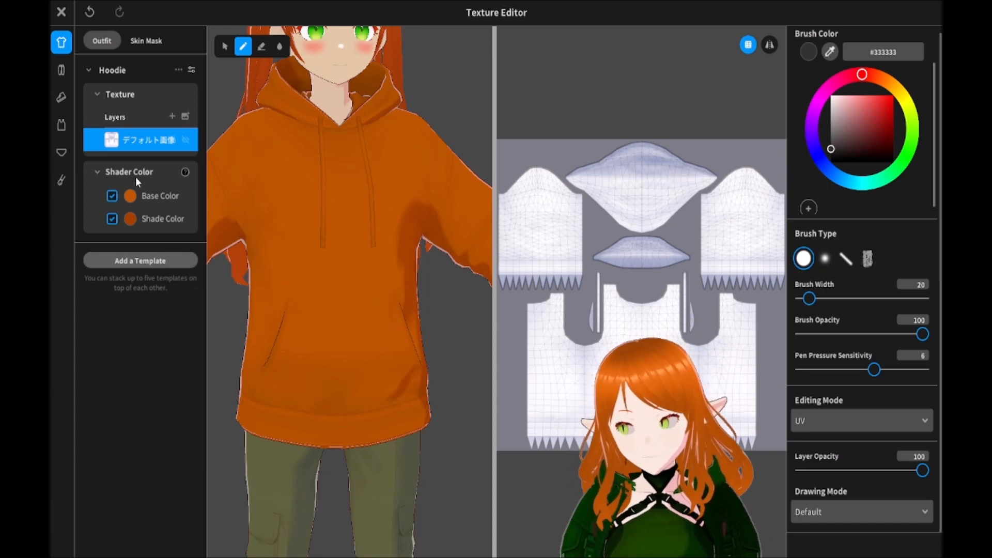
left_click(54, 15)
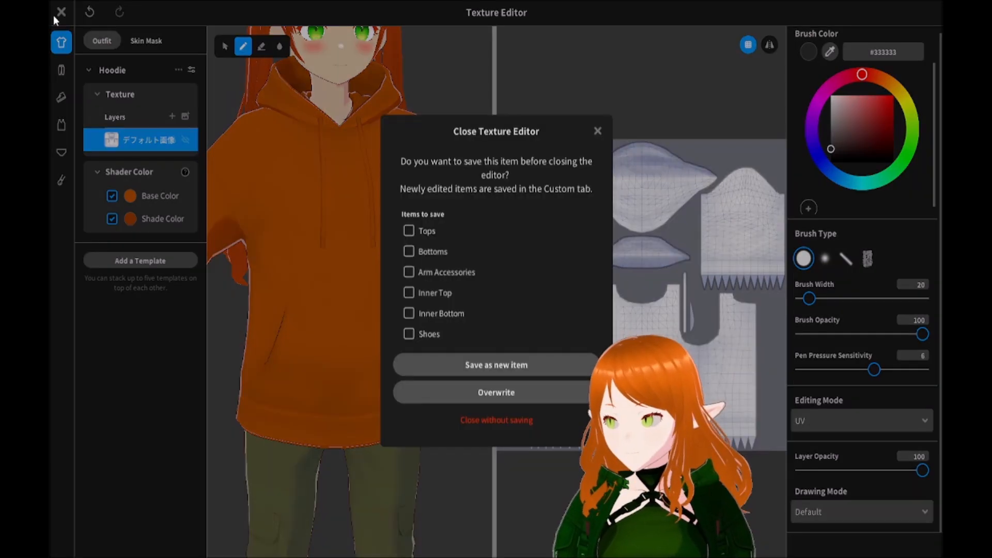
left_click(472, 363)
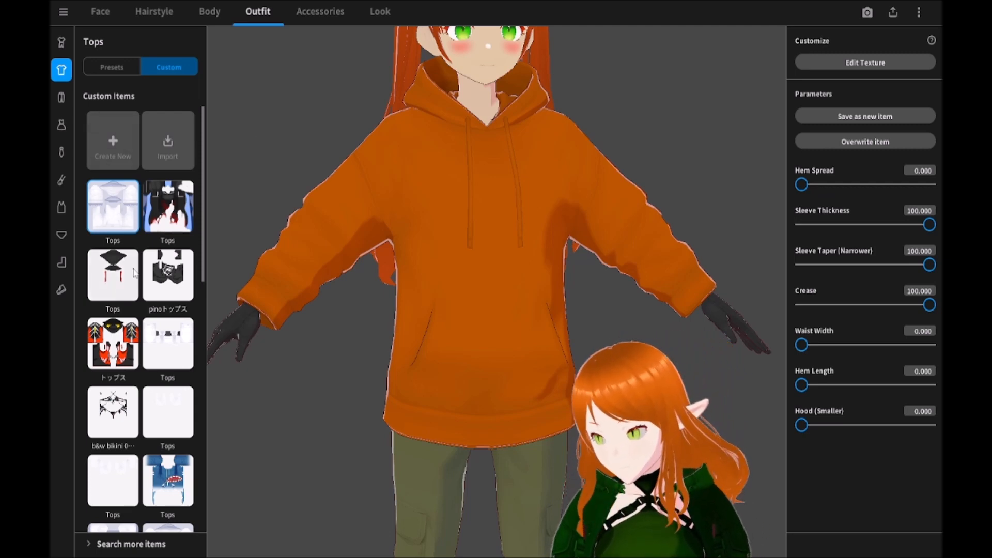
left_click(62, 99)
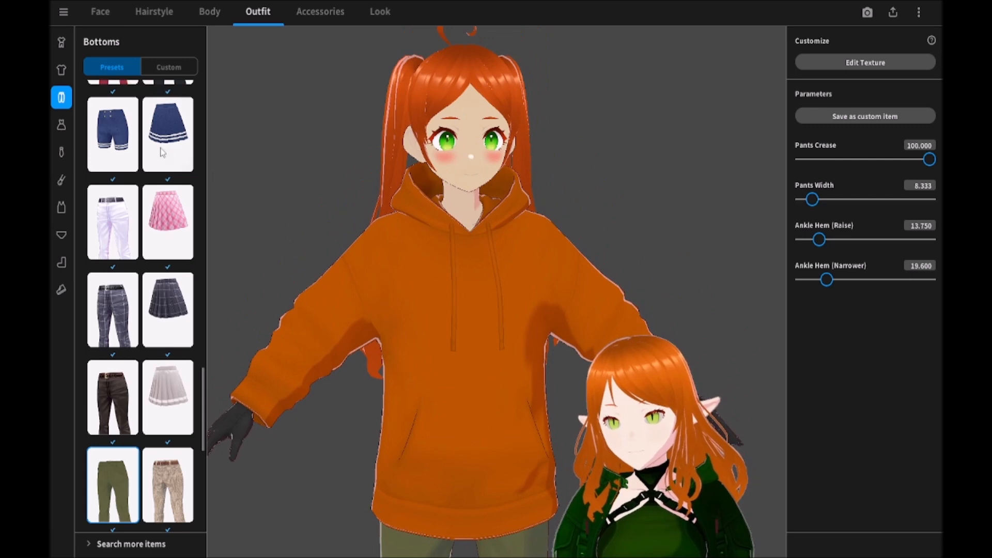
scroll(187, 161, "down", 5)
middle_click_drag(402, 404, 408, 303)
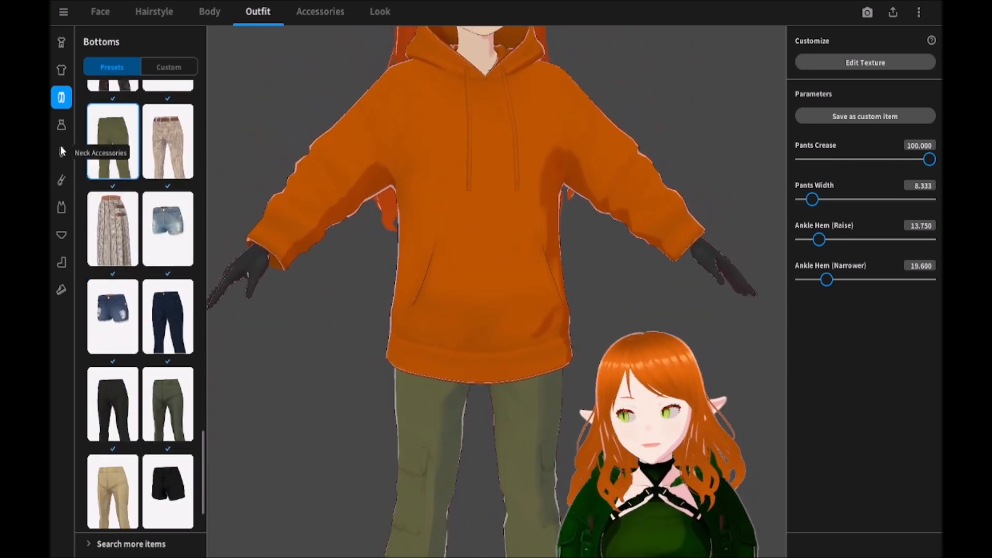
left_click(61, 125)
left_click(61, 261)
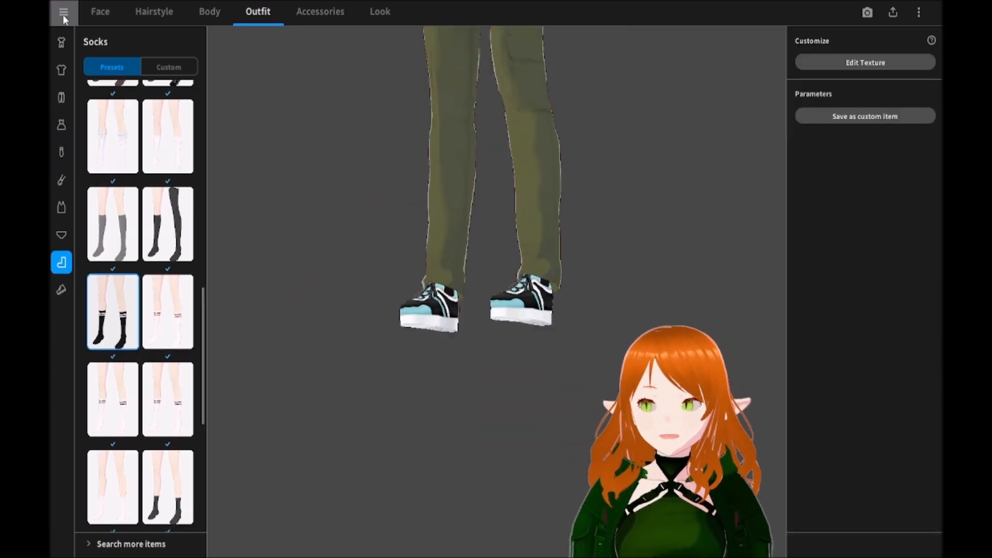
For the black and turquoise sneakers, set Sole (Higher) to 0 and Sole (Lower) to 38.333
left_click(61, 291)
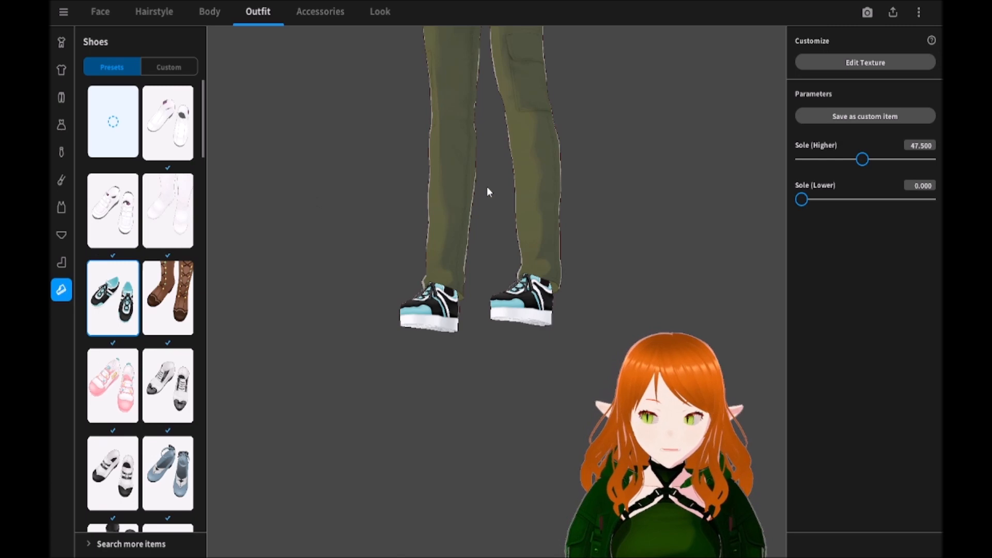
left_click_drag(487, 187, 465, 343)
left_click_drag(801, 199, 847, 199)
left_click(923, 203)
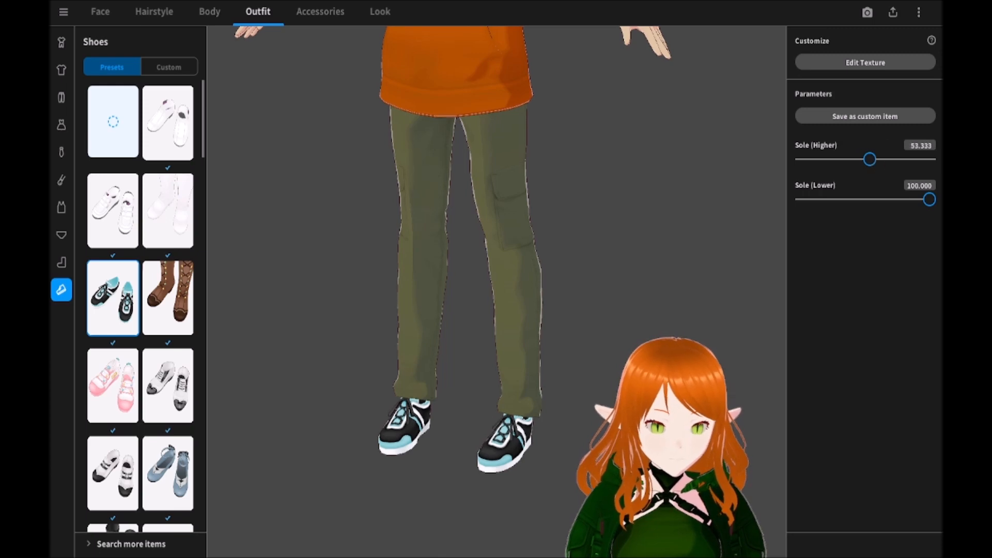
left_click_drag(863, 159, 224, 206)
left_click_drag(928, 199, 850, 220)
Add the Glasses (Thin) and Glasses (Thick) accessories to the character
right_click_drag(589, 300, 596, 328)
middle_click_drag(597, 328, 556, 510)
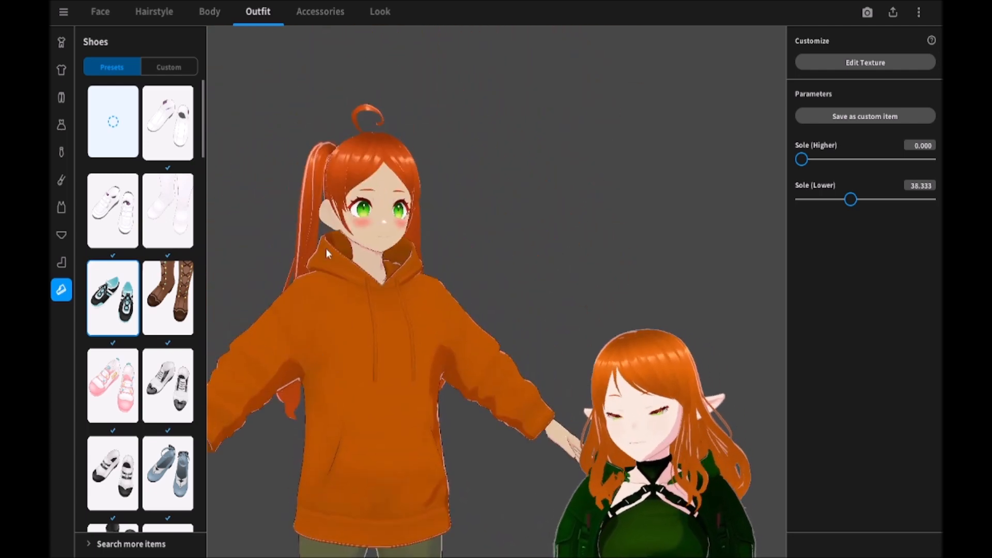
left_click(321, 11)
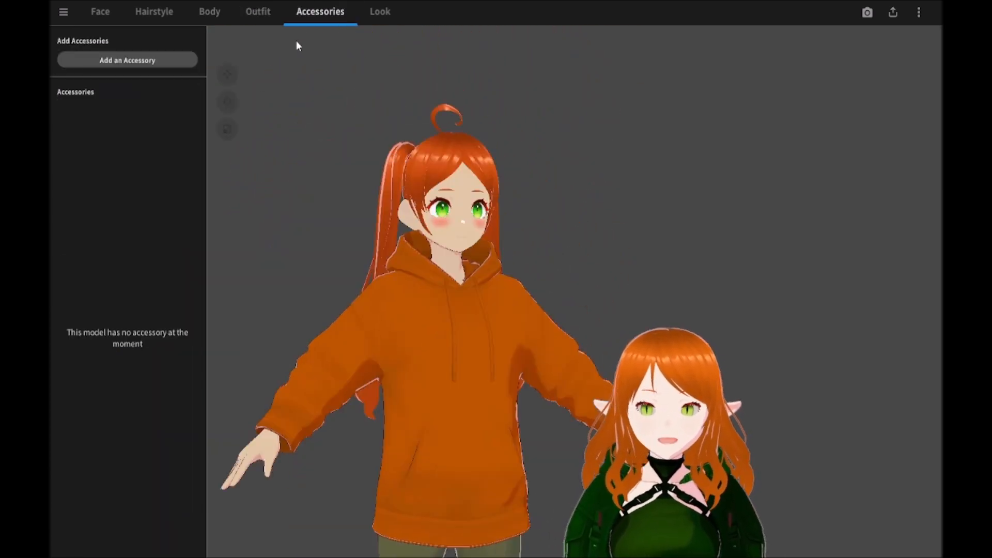
left_click(102, 60)
left_click(269, 73)
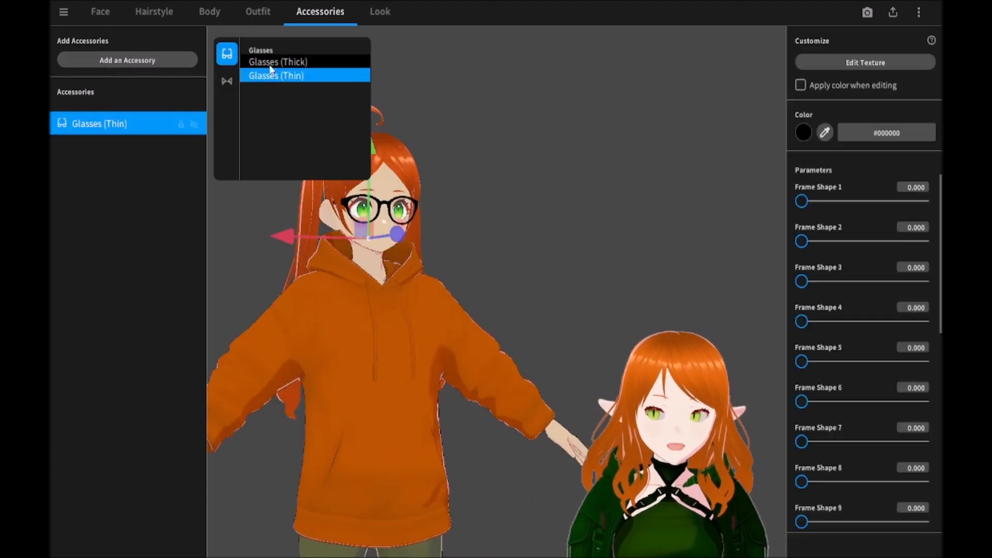
left_click(265, 63)
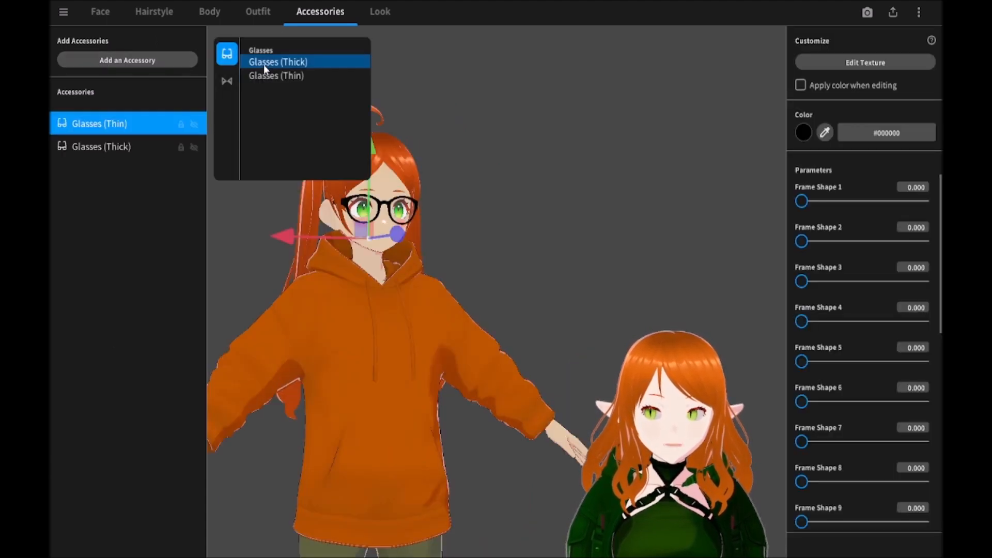
Remove the Glasses (Thin) accessory from the character
left_click(104, 129)
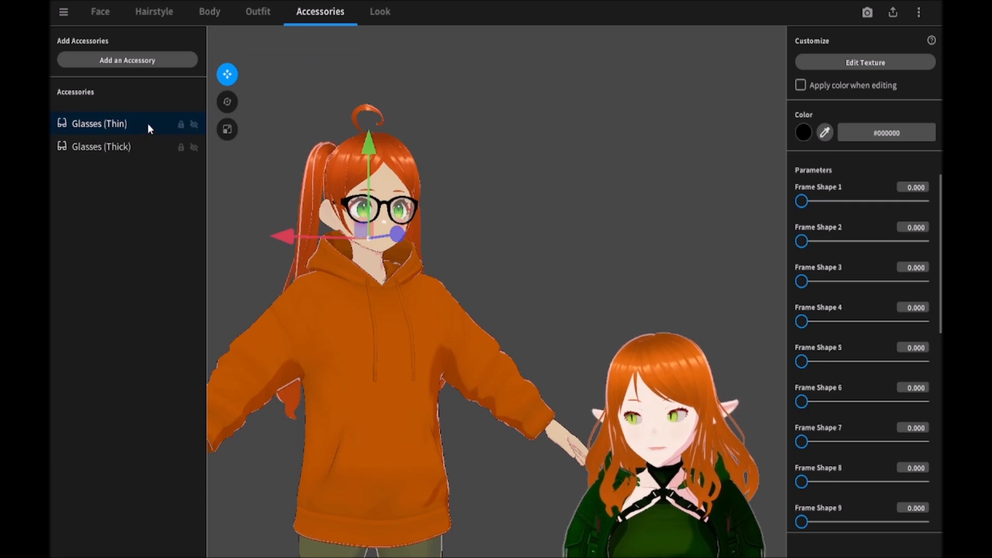
right_click(148, 125)
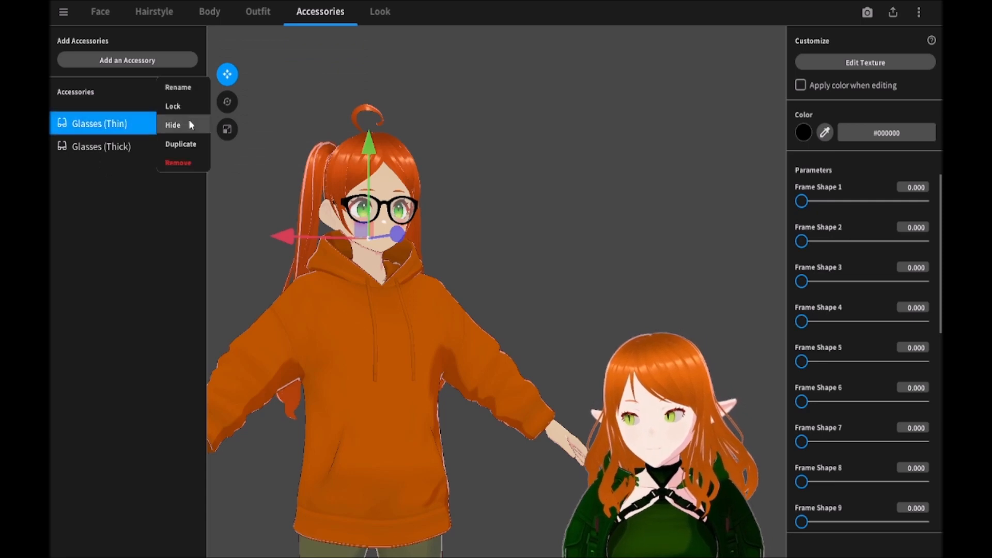
left_click(176, 163)
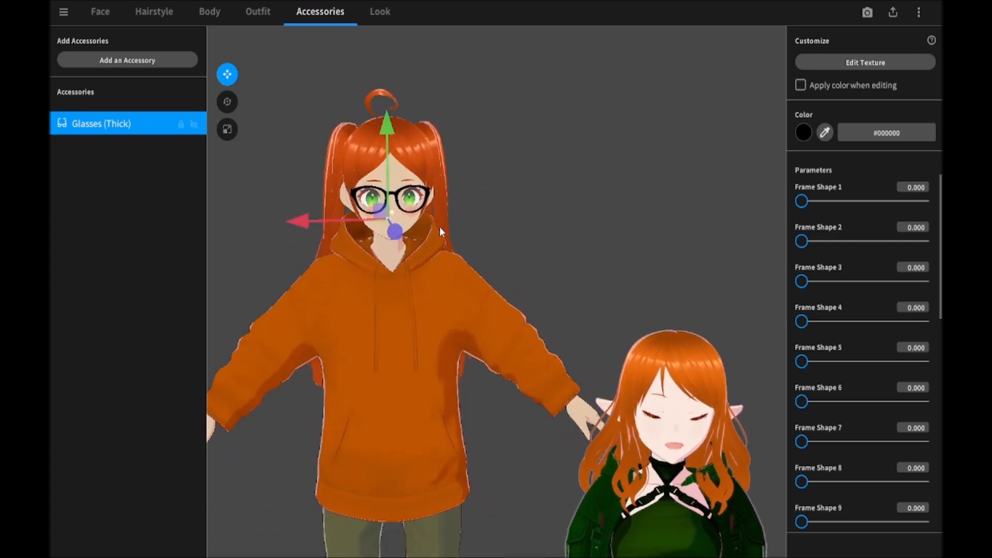
Set the color of the thick glasses to dark green #0B3E00
scroll(556, 302, "up", 8)
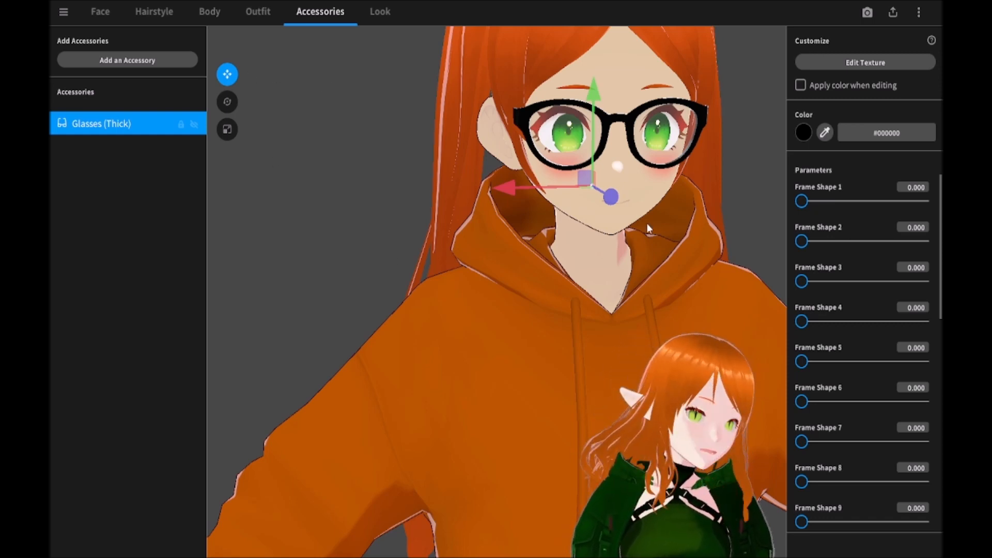
scroll(617, 289, "down", 2)
scroll(617, 288, "down", 2)
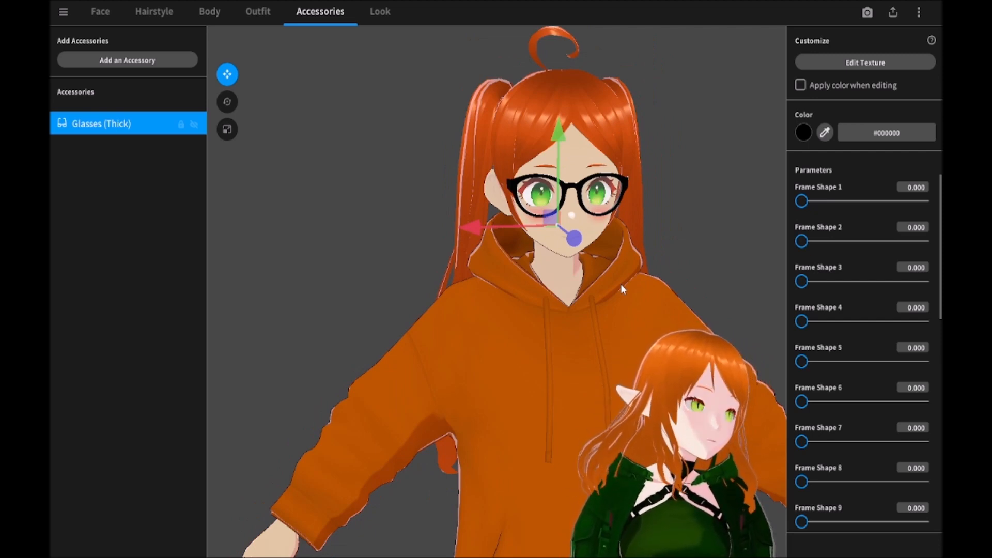
left_click(804, 133)
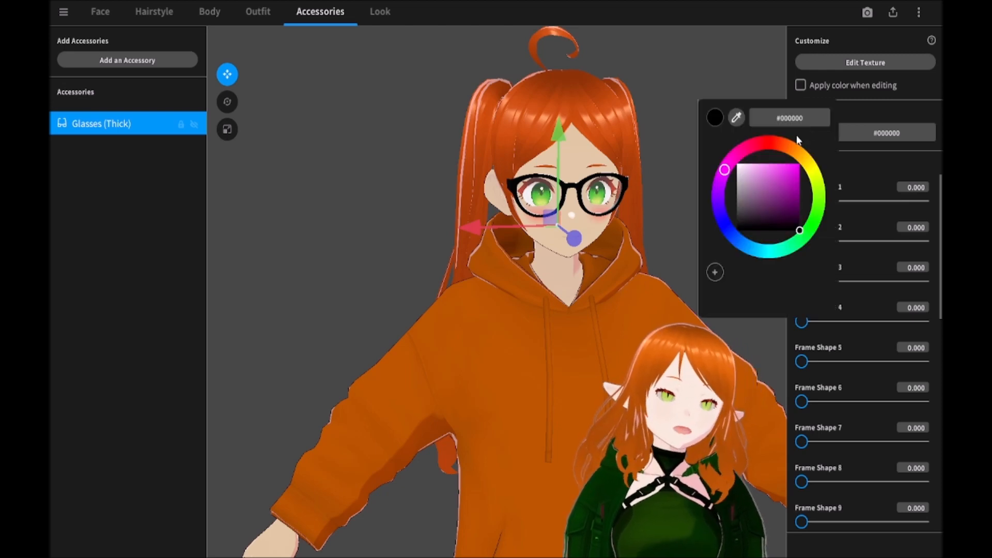
left_click(819, 211)
mouse_move(821, 213)
left_mouse_down()
mouse_move(801, 175)
mouse_move(815, 214)
left_mouse_up()
left_click(692, 71)
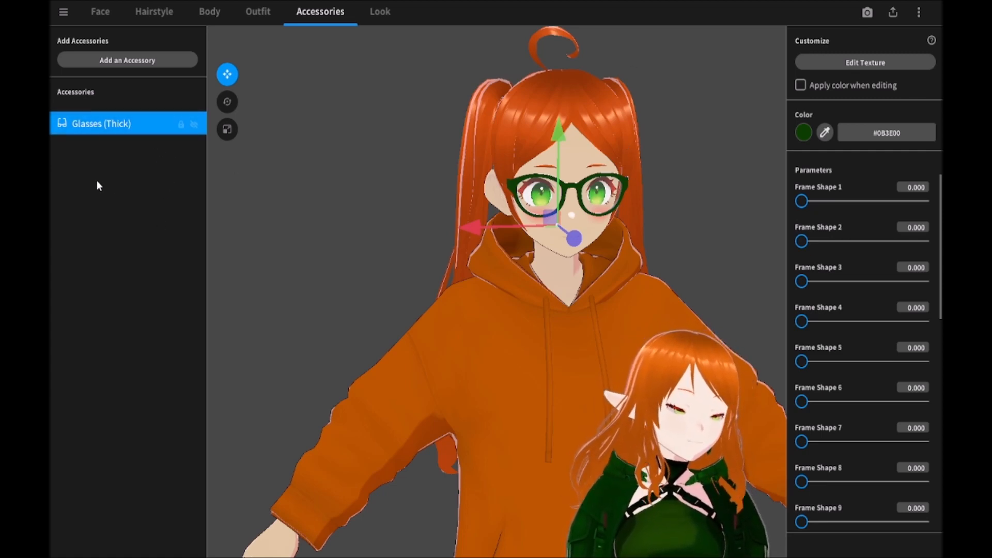
Open the thick glasses' texture for editing and set the brush to green #2E9301, width 145 and opacity 67
left_click(128, 60)
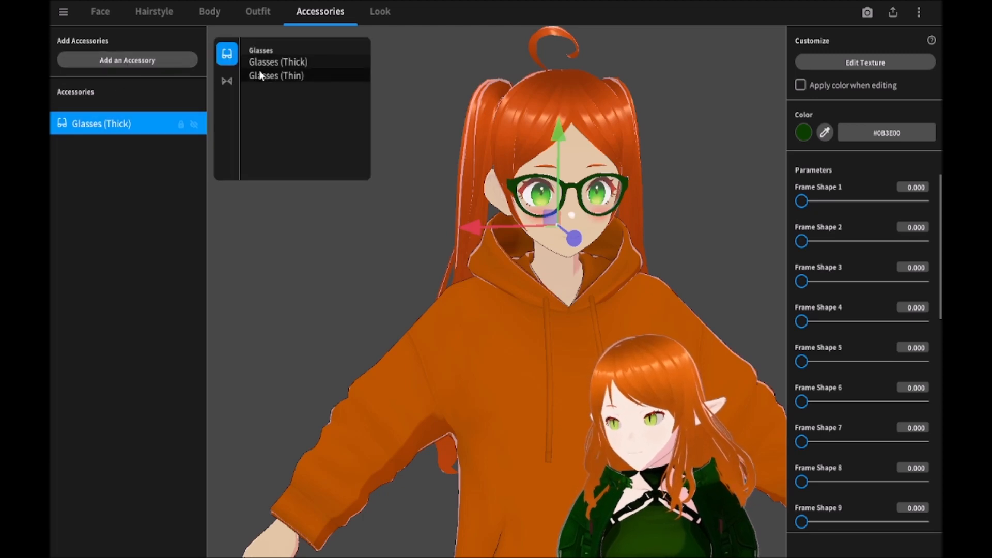
left_click(834, 66)
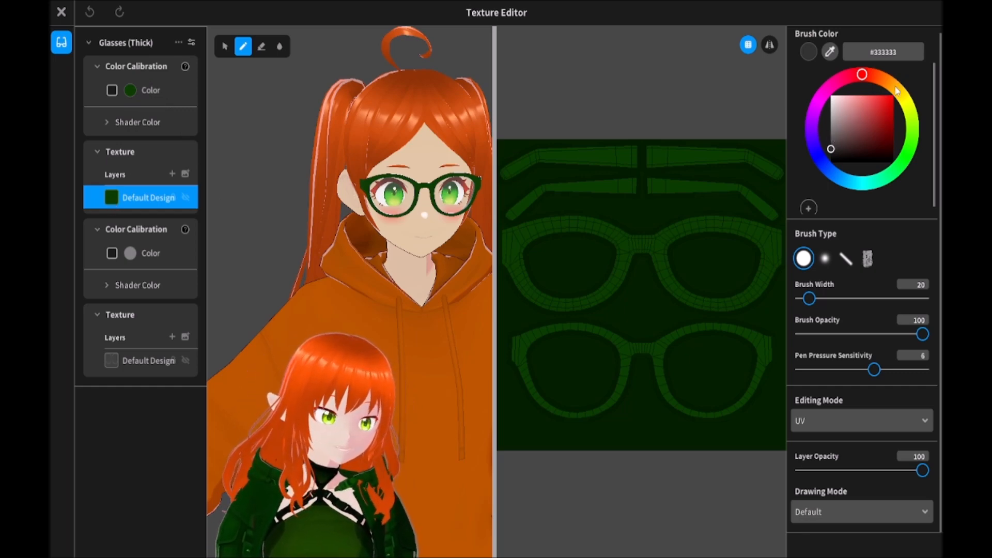
left_click(912, 130)
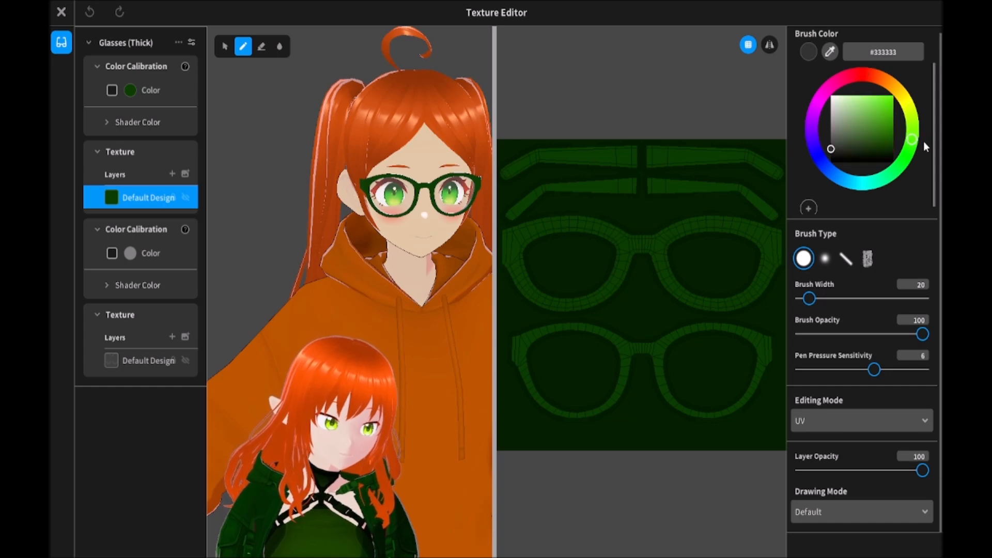
left_click_drag(884, 131, 894, 128)
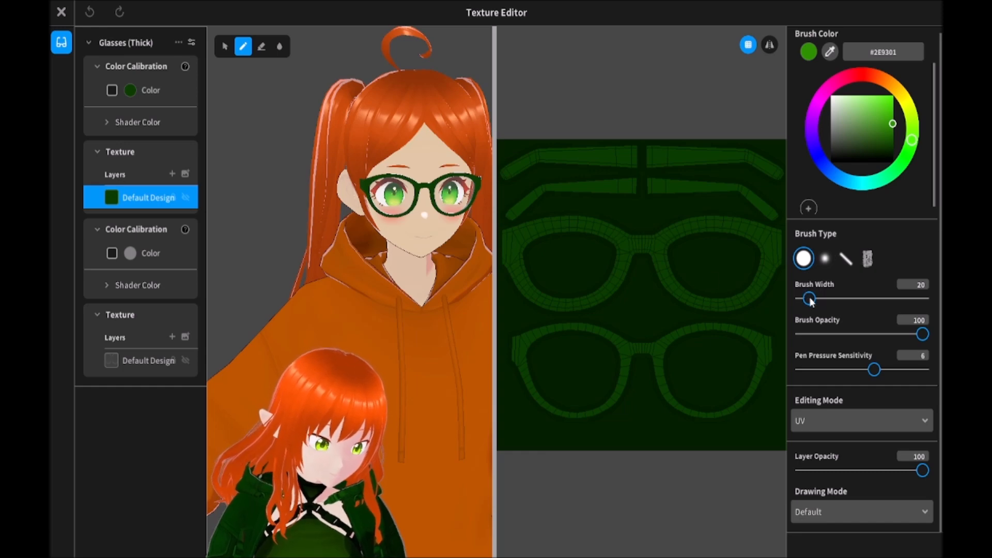
left_click_drag(812, 304, 860, 299)
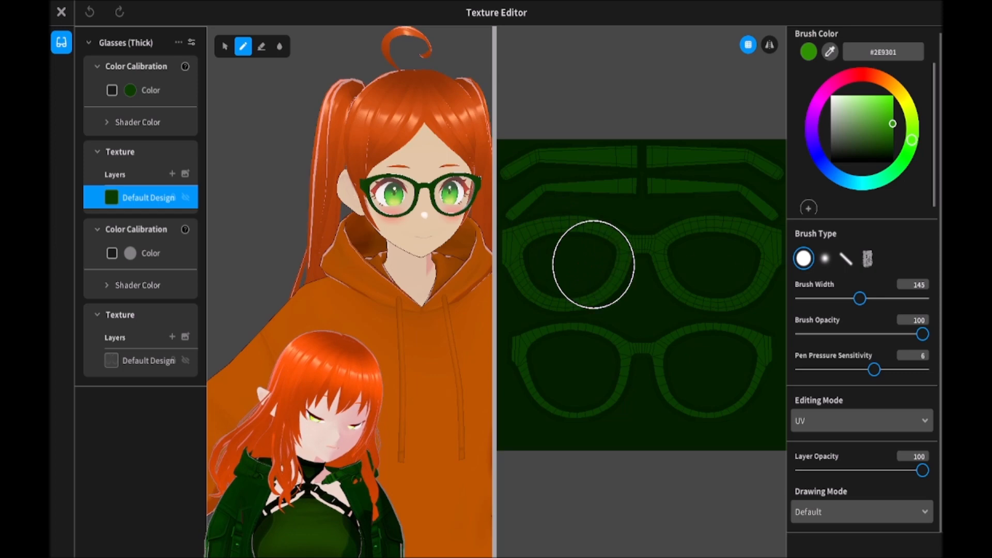
left_click_drag(922, 334, 882, 345)
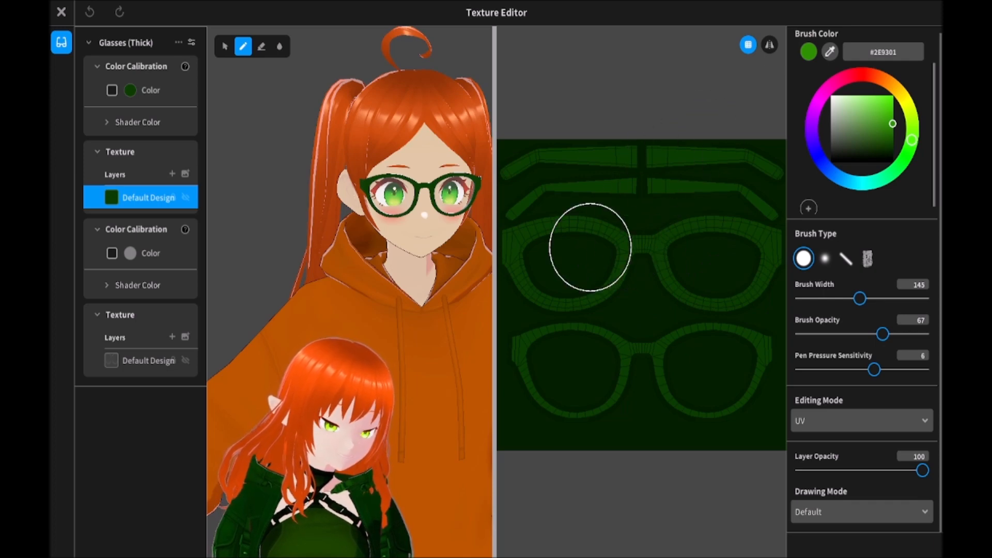
Paint over the whole frame texture of the glasses, covering temples and both rims with the green brush
mouse_move(532, 222)
left_mouse_down()
mouse_move(531, 259)
mouse_move(513, 215)
mouse_move(594, 151)
mouse_move(759, 147)
left_mouse_up()
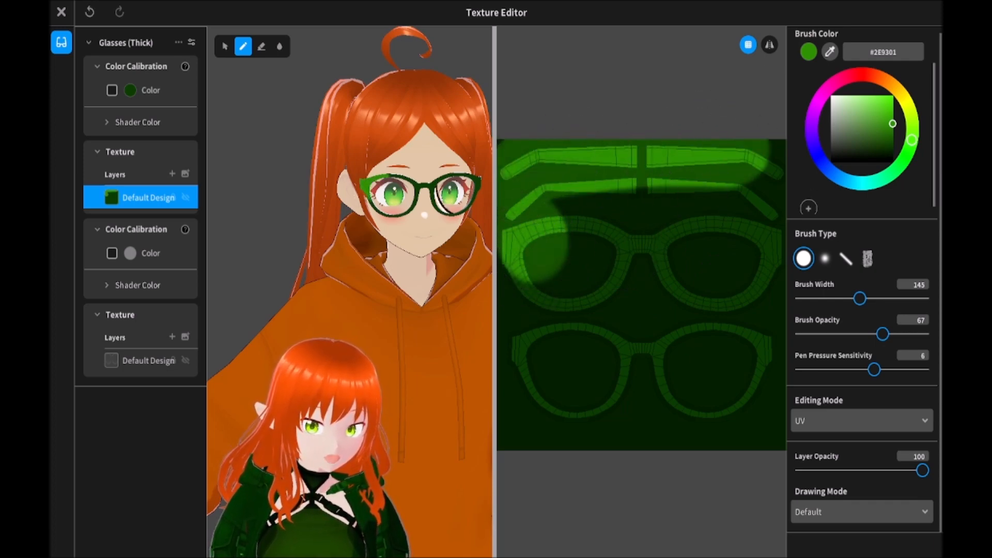
left_click_drag(576, 172, 744, 174)
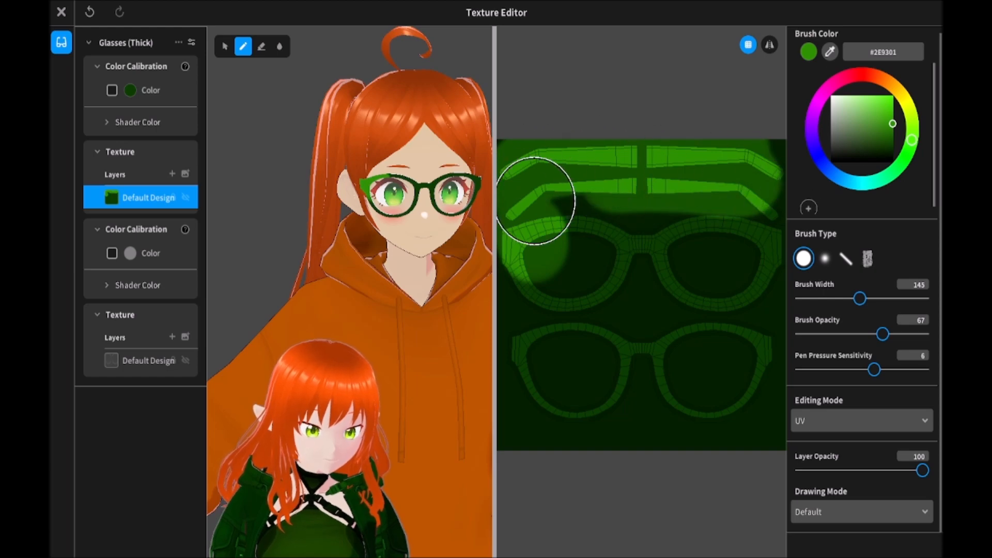
left_click_drag(524, 257, 511, 446)
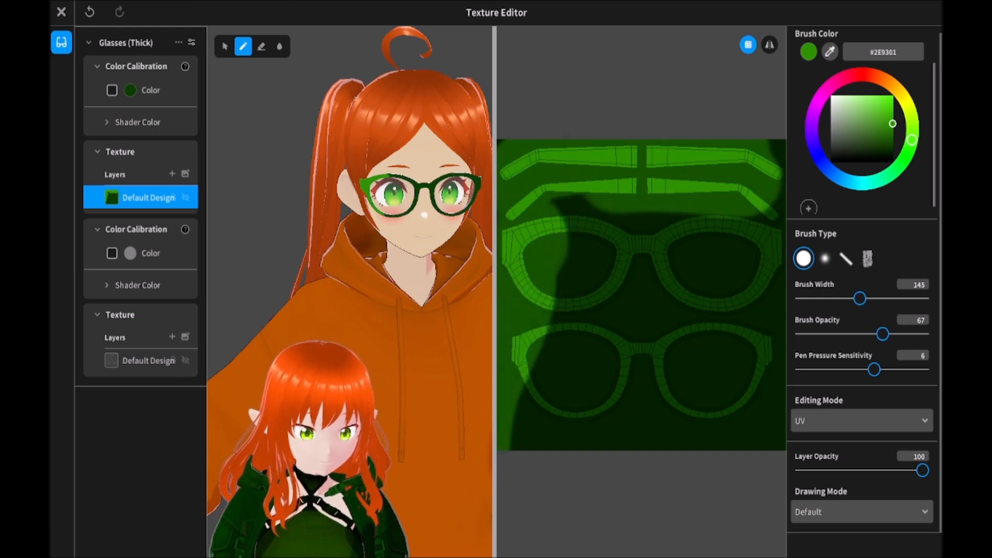
mouse_move(414, 353)
right_mouse_down()
mouse_move(383, 346)
mouse_move(437, 358)
mouse_move(423, 355)
right_mouse_up()
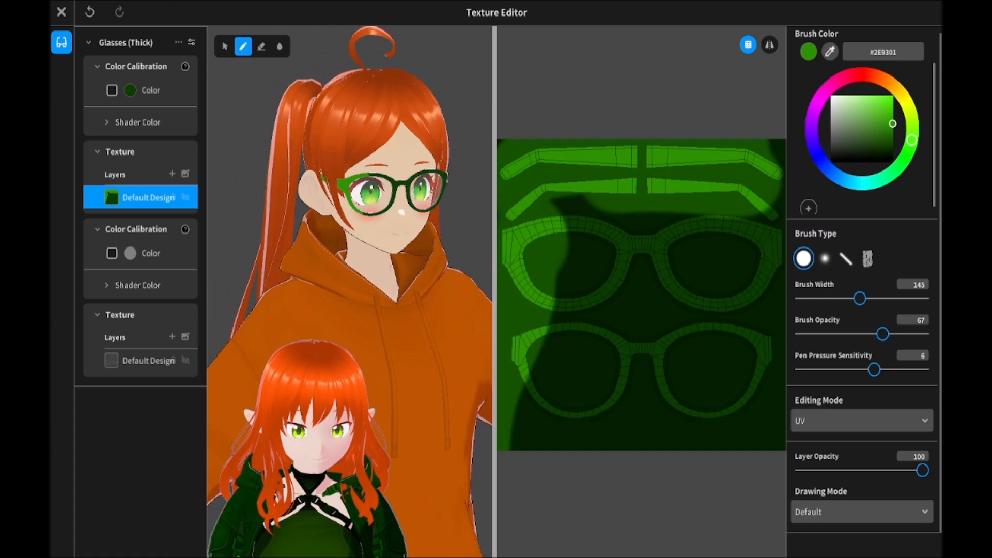
mouse_move(569, 209)
left_mouse_down()
mouse_move(726, 244)
mouse_move(749, 268)
left_mouse_up()
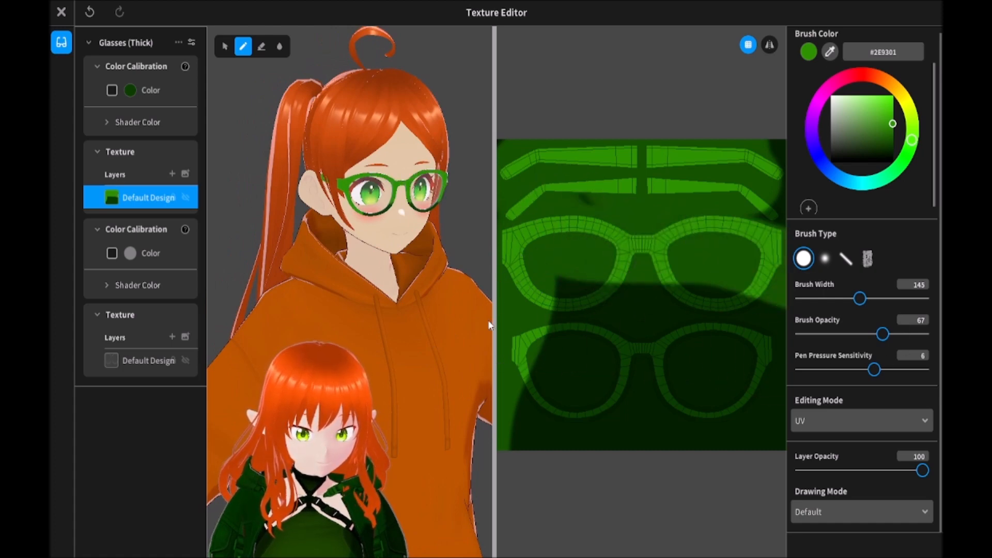
mouse_move(527, 329)
left_mouse_down()
mouse_move(633, 392)
mouse_move(765, 437)
left_mouse_up()
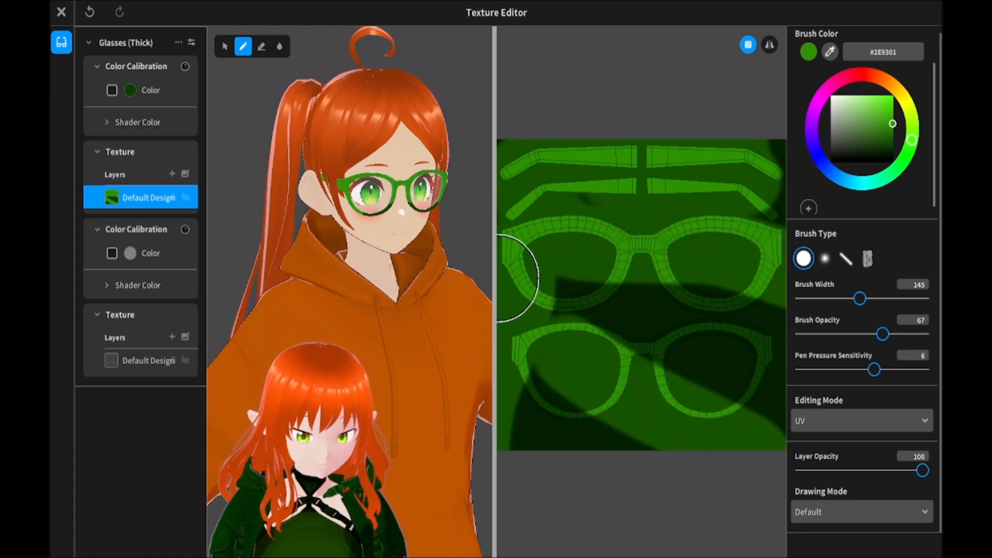
left_click_drag(546, 299, 784, 397)
left_click_drag(577, 279, 784, 331)
mouse_move(518, 381)
left_mouse_down()
mouse_move(538, 462)
mouse_move(527, 405)
mouse_move(784, 181)
left_mouse_up()
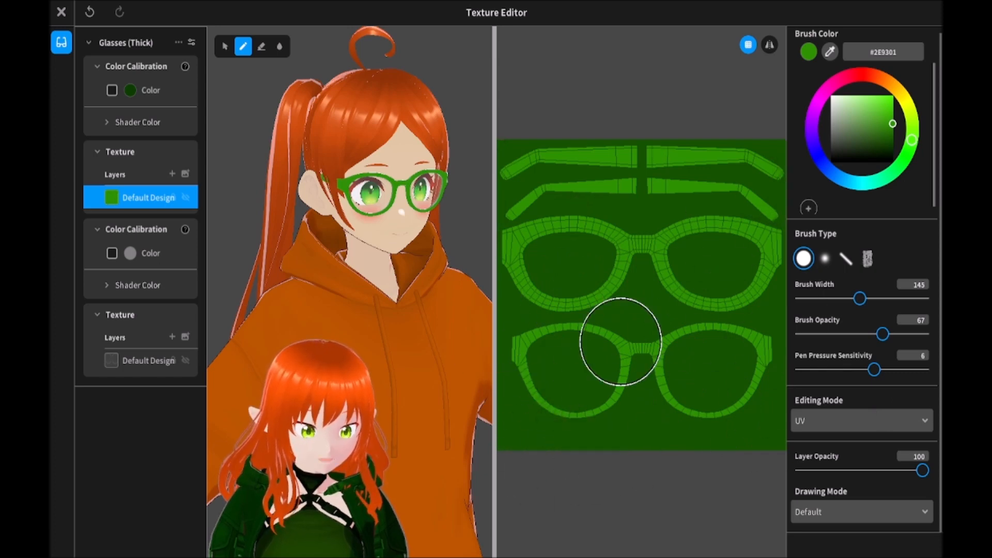
Switch to the soft round brush in bright green #4EFF00 with width 163 and opacity 30
left_click(888, 117)
left_click_drag(893, 115, 898, 101)
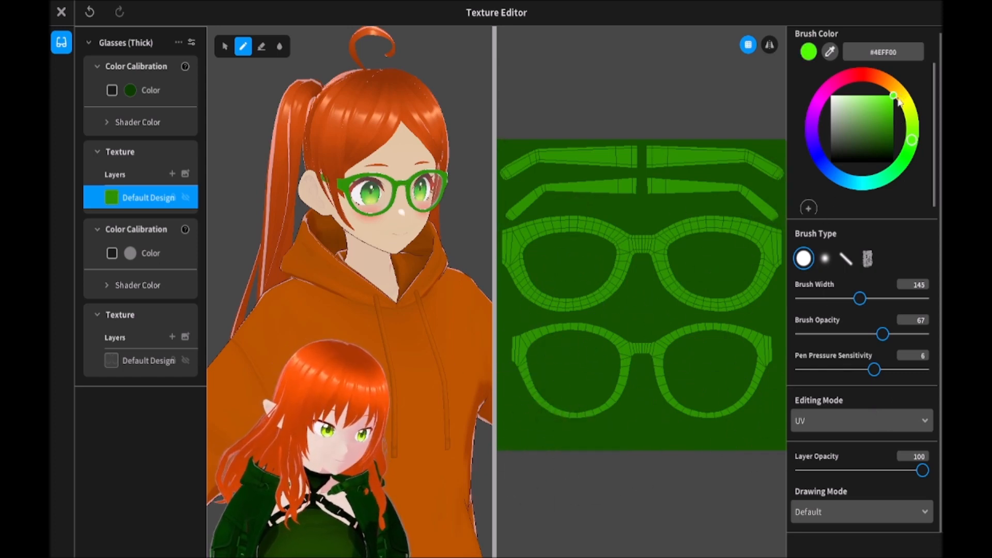
left_click(832, 263)
mouse_move(870, 299)
left_mouse_down()
mouse_move(842, 300)
mouse_move(869, 300)
left_mouse_up()
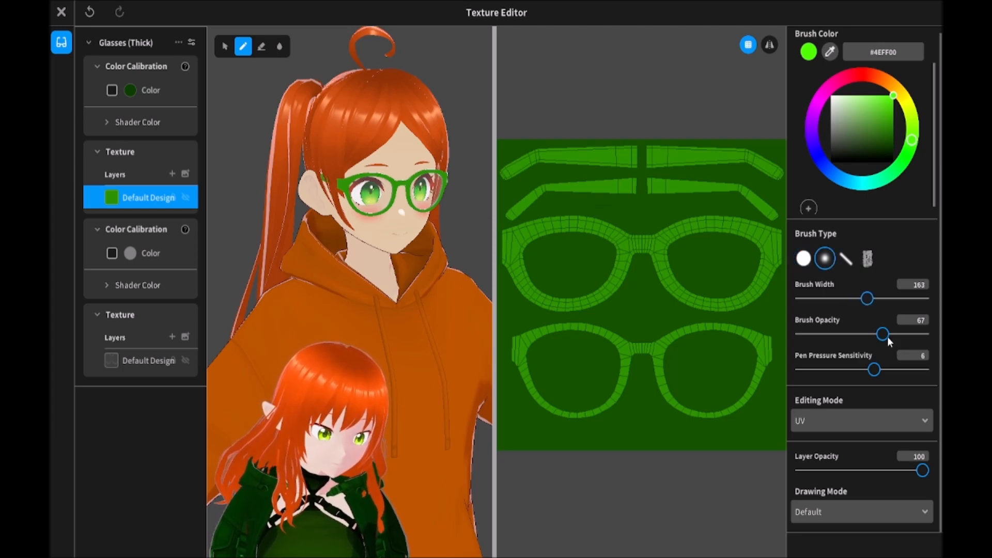
left_click_drag(884, 335, 846, 334)
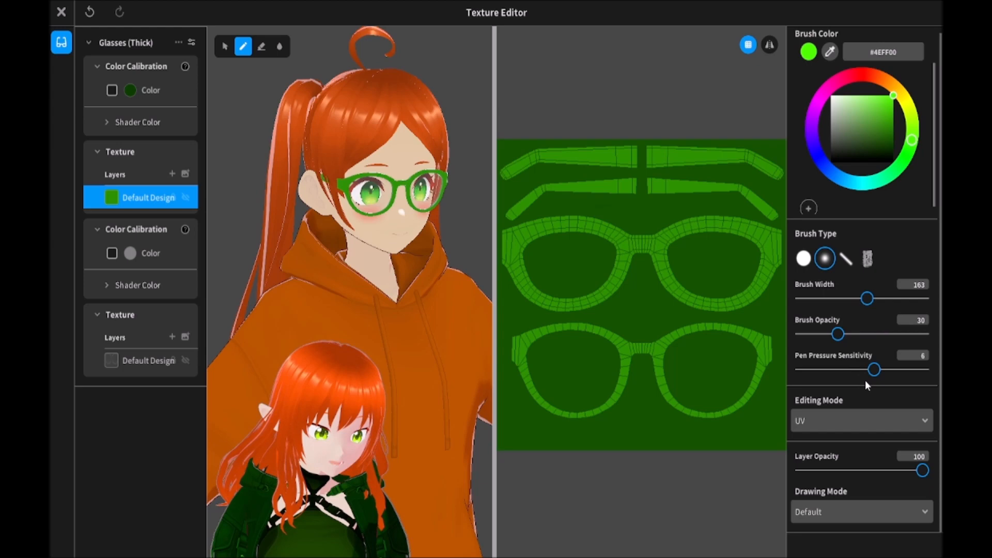
Paint soft bright green highlights over the glasses' frame texture, covering the temples, the upper rims and the lower rims
mouse_move(723, 109)
left_mouse_down()
mouse_move(754, 368)
mouse_move(741, 479)
left_mouse_up()
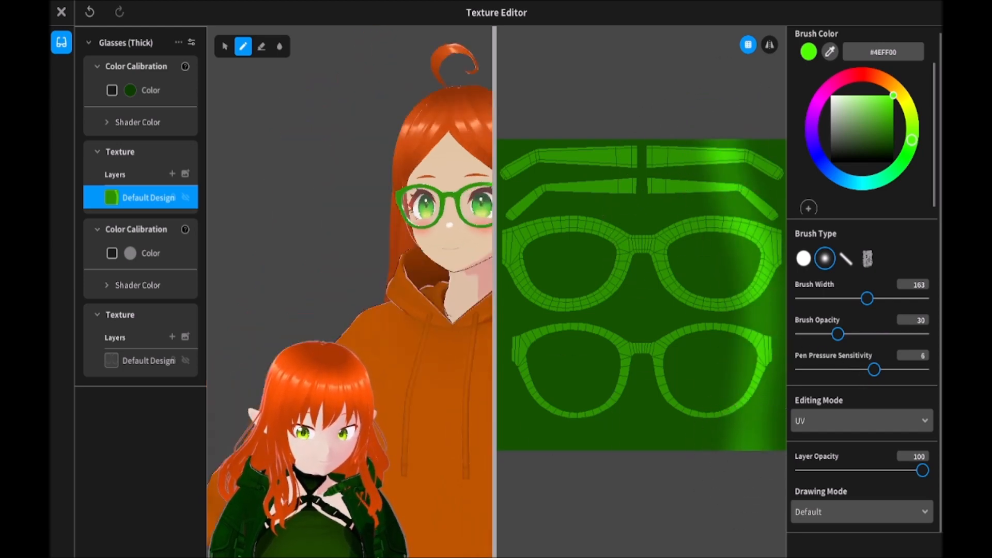
mouse_move(423, 305)
right_mouse_down()
mouse_move(320, 307)
mouse_move(372, 315)
right_mouse_up()
mouse_move(687, 119)
left_mouse_down()
mouse_move(622, 138)
mouse_move(567, 128)
mouse_move(501, 158)
left_mouse_up()
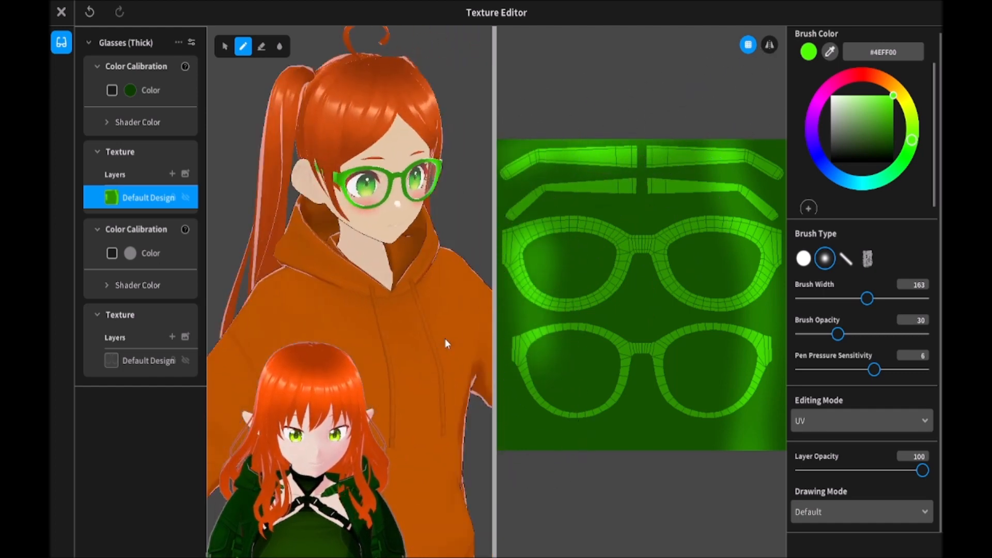
mouse_move(638, 227)
left_mouse_down()
mouse_move(811, 197)
mouse_move(591, 231)
left_mouse_up()
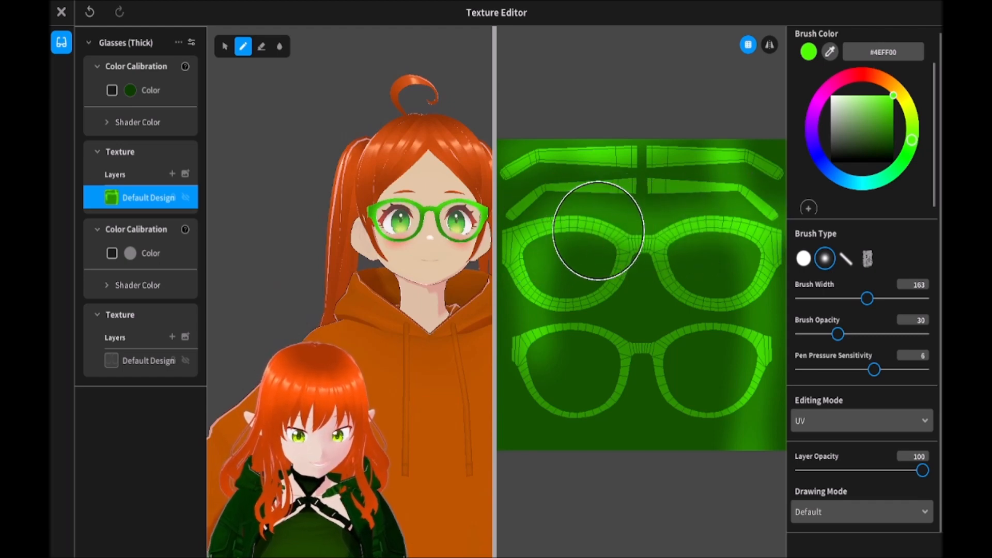
mouse_move(535, 331)
left_mouse_down()
mouse_move(569, 346)
mouse_move(678, 332)
mouse_move(799, 341)
mouse_move(489, 326)
mouse_move(805, 316)
left_mouse_up()
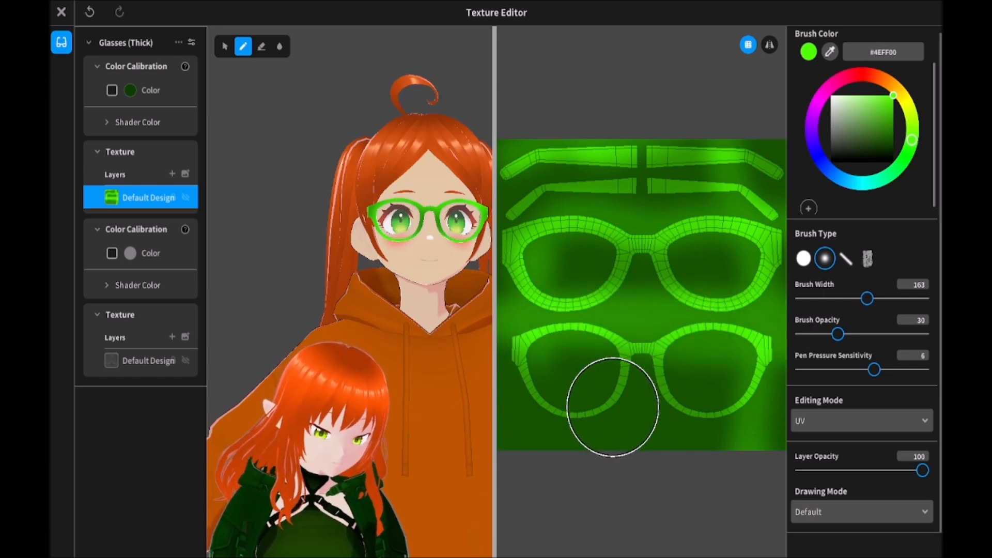
mouse_move(886, 123)
left_mouse_down()
mouse_move(905, 118)
mouse_move(904, 135)
left_mouse_up()
mouse_move(537, 289)
left_mouse_down()
mouse_move(671, 290)
mouse_move(700, 301)
mouse_move(771, 293)
left_mouse_up()
right_click_drag(366, 323, 406, 344)
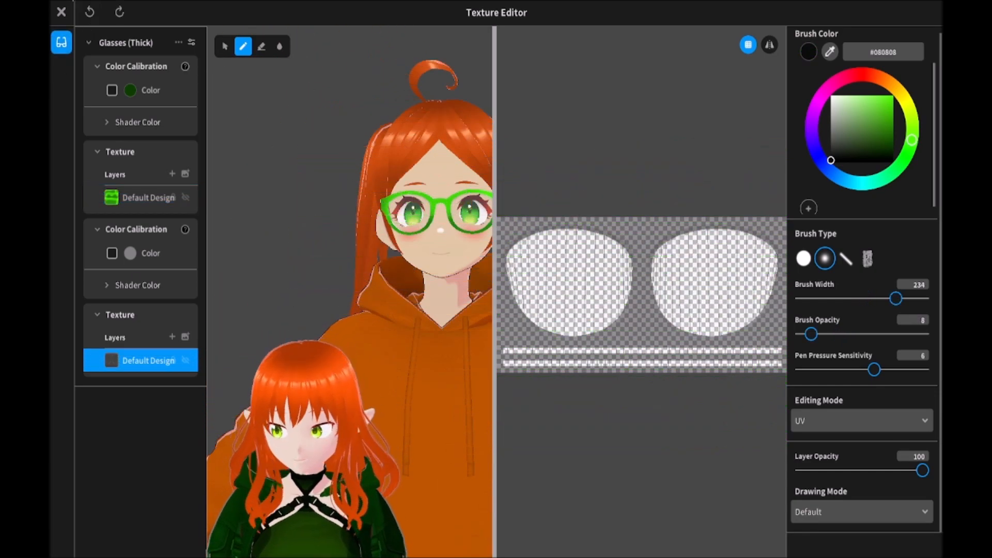
Close the texture editor and set Frame Shape 1 of the thick glasses to 93.833
left_click(61, 13)
mouse_move(382, 212)
left_mouse_down()
mouse_move(424, 220)
mouse_move(370, 209)
left_mouse_up()
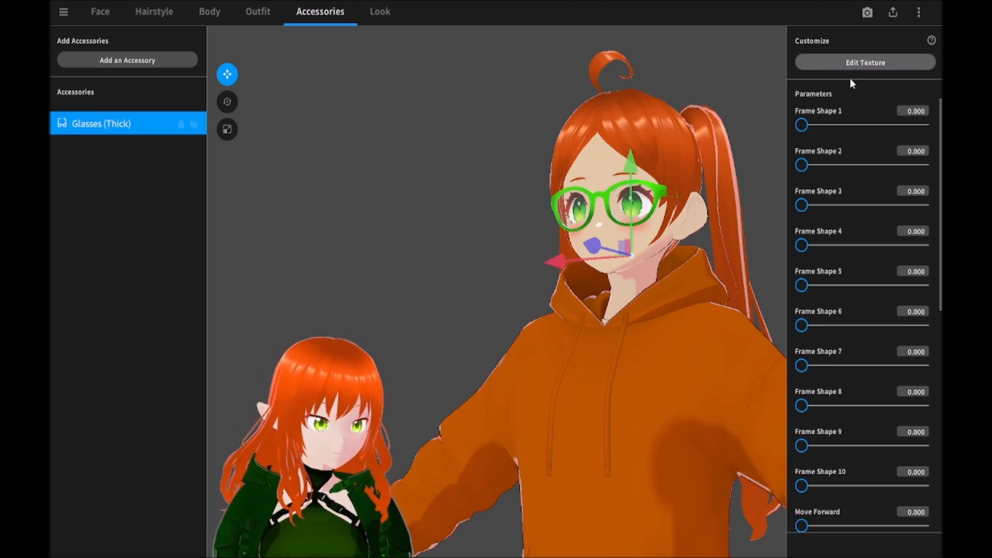
left_click_drag(803, 125, 897, 133)
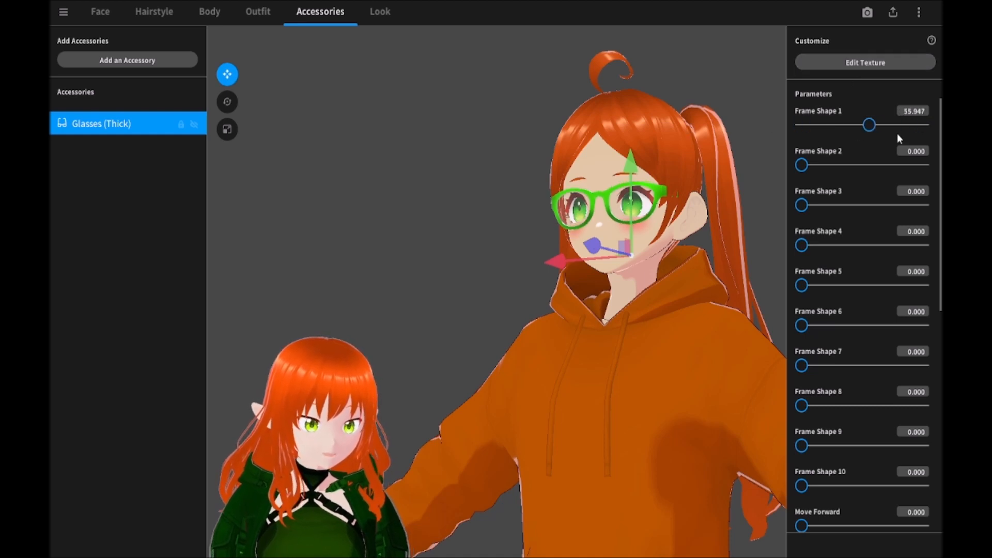
mouse_move(935, 131)
left_mouse_down()
mouse_move(815, 116)
mouse_move(945, 125)
left_mouse_up()
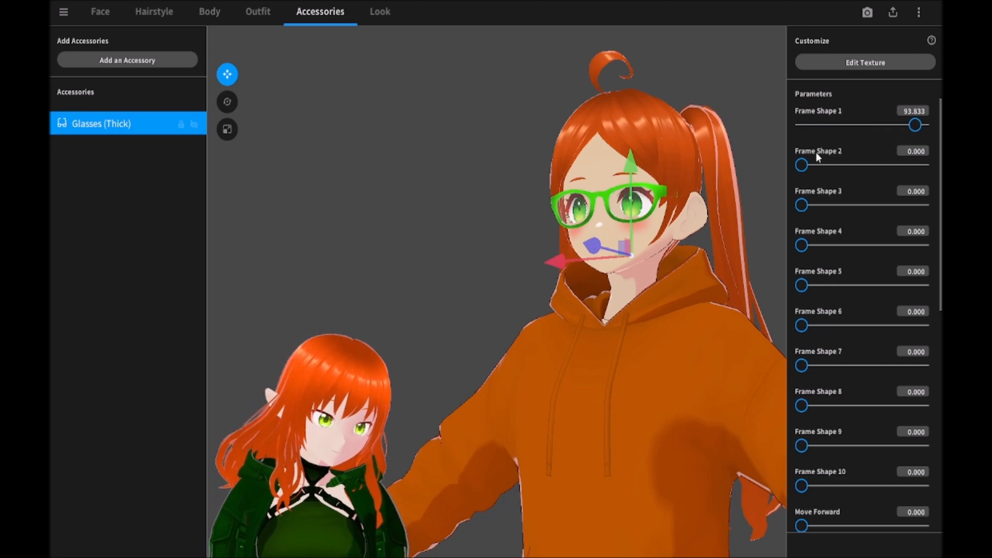
Try the other frame shape parameters and the looser temple parameter on the glasses, resetting each to 0
left_click_drag(800, 172, 678, 164)
mouse_move(808, 205)
left_mouse_down()
mouse_move(925, 205)
mouse_move(798, 205)
left_mouse_up()
left_click_drag(799, 250, 572, 252)
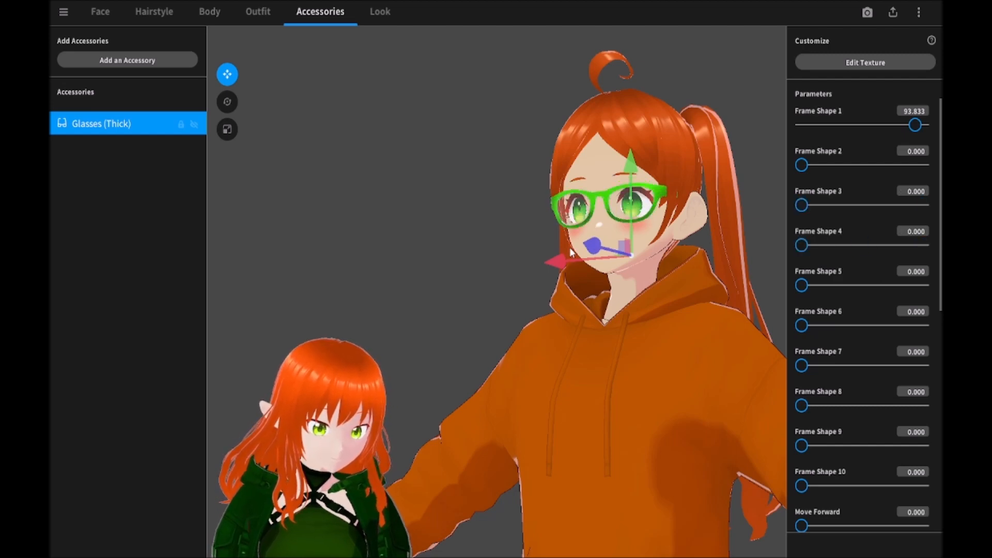
mouse_move(796, 287)
left_mouse_down()
mouse_move(876, 286)
mouse_move(795, 284)
left_mouse_up()
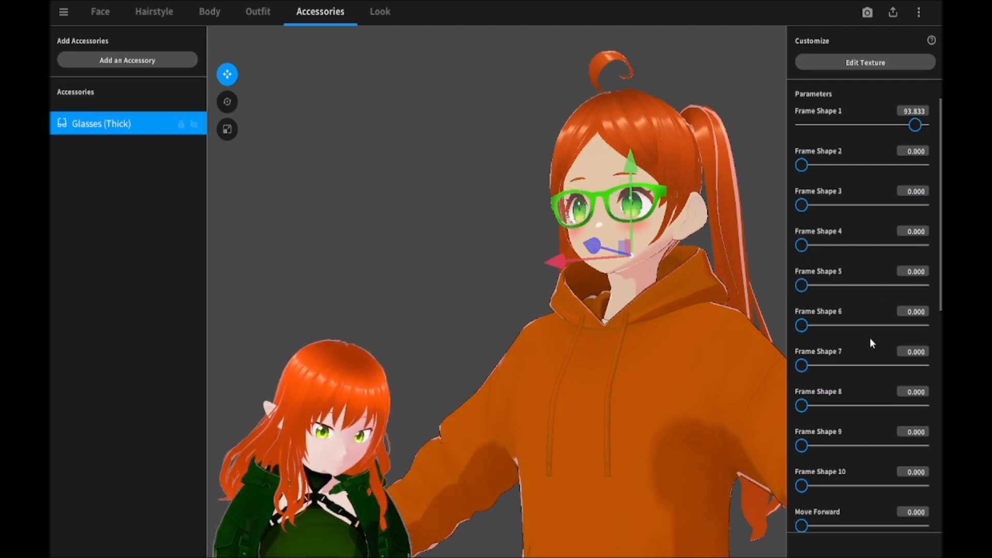
mouse_move(801, 366)
left_mouse_down()
mouse_move(922, 366)
mouse_move(793, 368)
left_mouse_up()
mouse_move(801, 486)
left_mouse_down()
mouse_move(922, 486)
mouse_move(795, 485)
left_mouse_up()
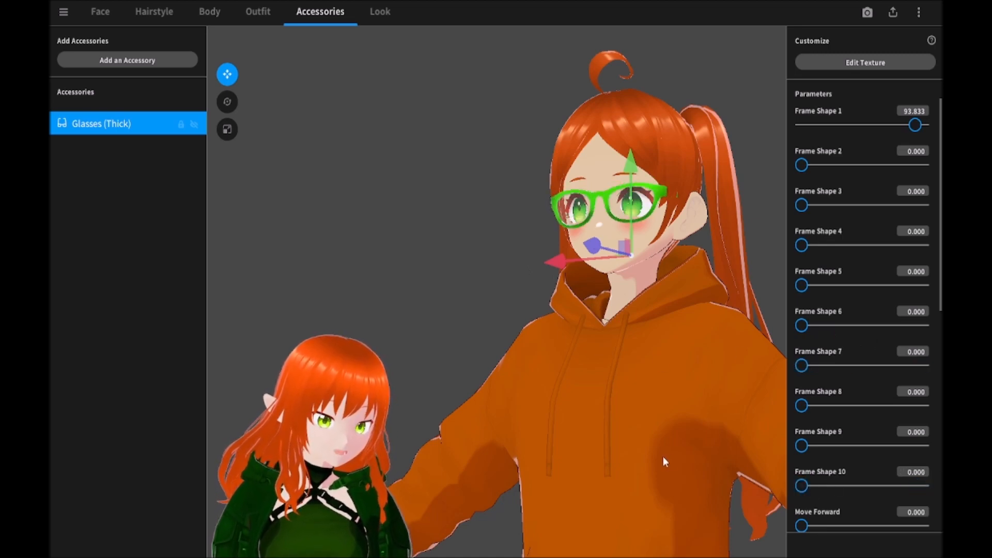
scroll(798, 463, "down", 8)
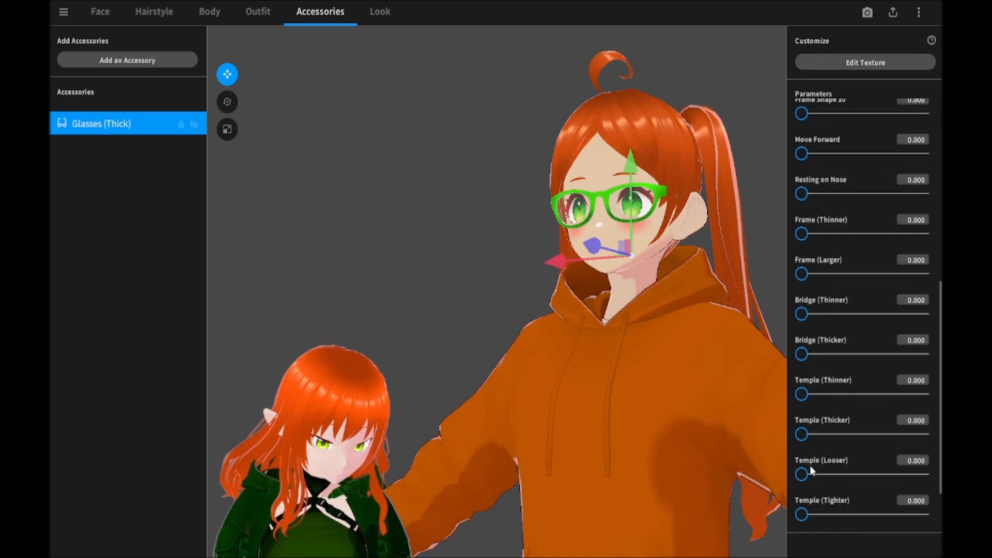
mouse_move(801, 474)
left_mouse_down()
mouse_move(922, 475)
mouse_move(795, 474)
left_mouse_up()
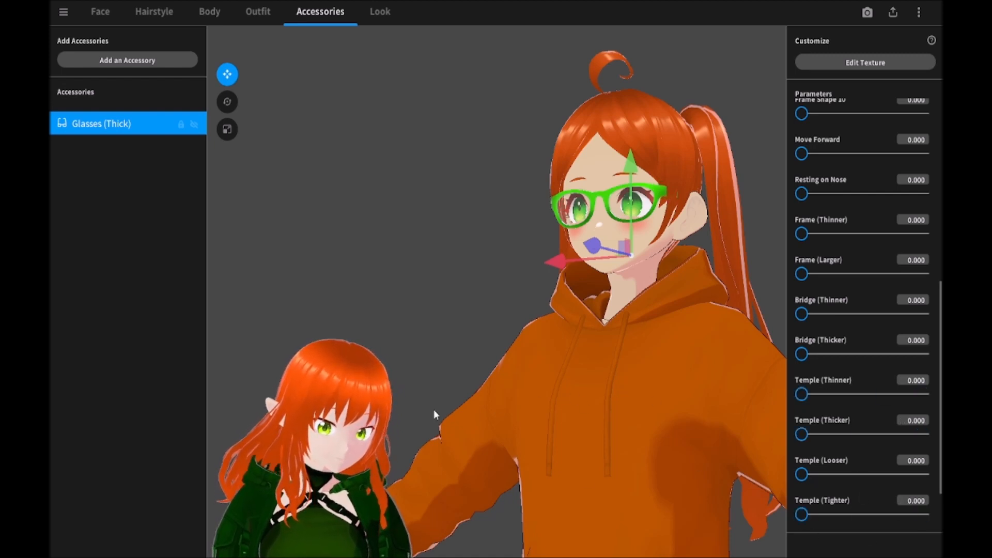
scroll(902, 465, "down", 2)
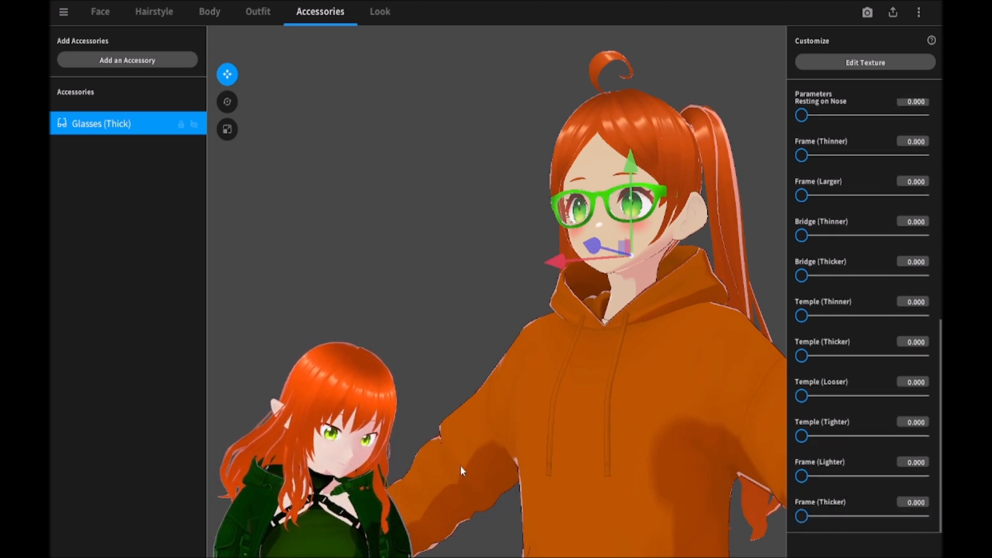
right_click_drag(500, 205, 521, 224)
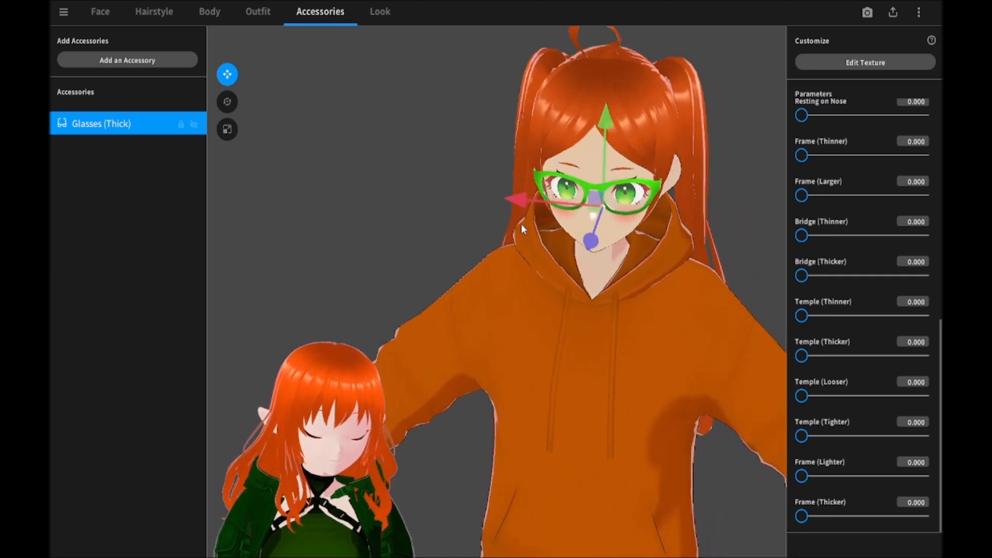
Set the look's outline widths to 0.184 for hair, 0.216 for face and 0.157 for body, and adjust the accessory outline
left_click(373, 11)
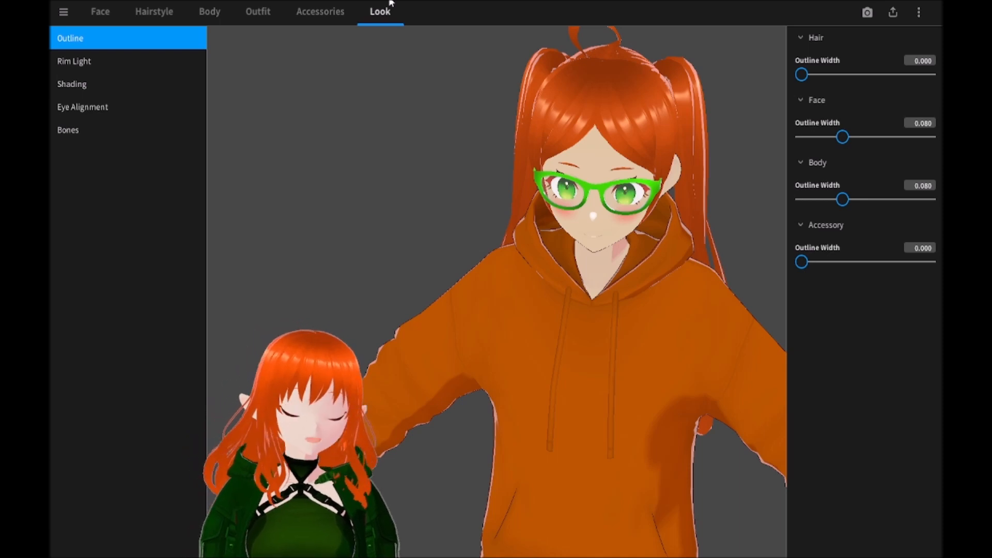
left_click_drag(815, 75, 898, 79)
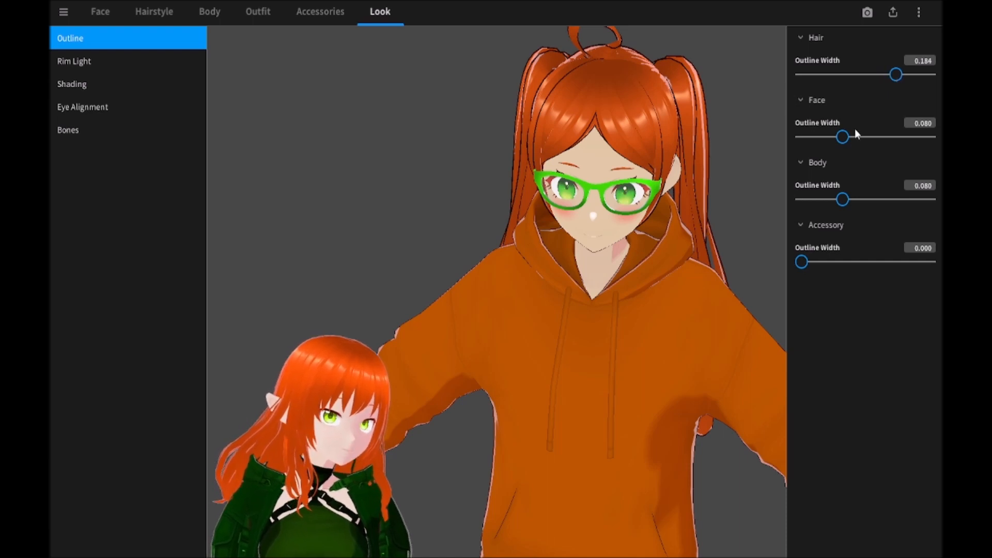
left_click_drag(841, 138, 794, 137)
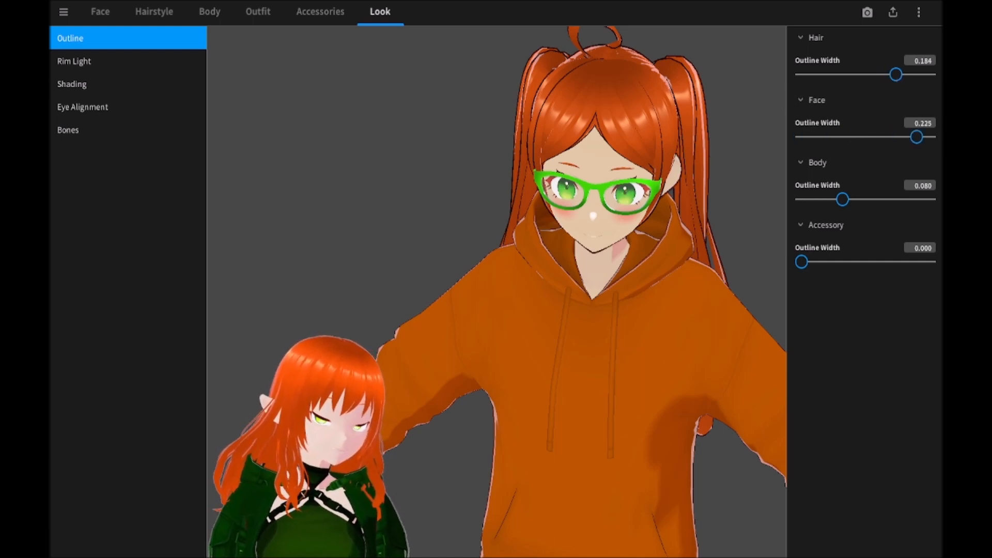
left_click_drag(914, 145, 910, 141)
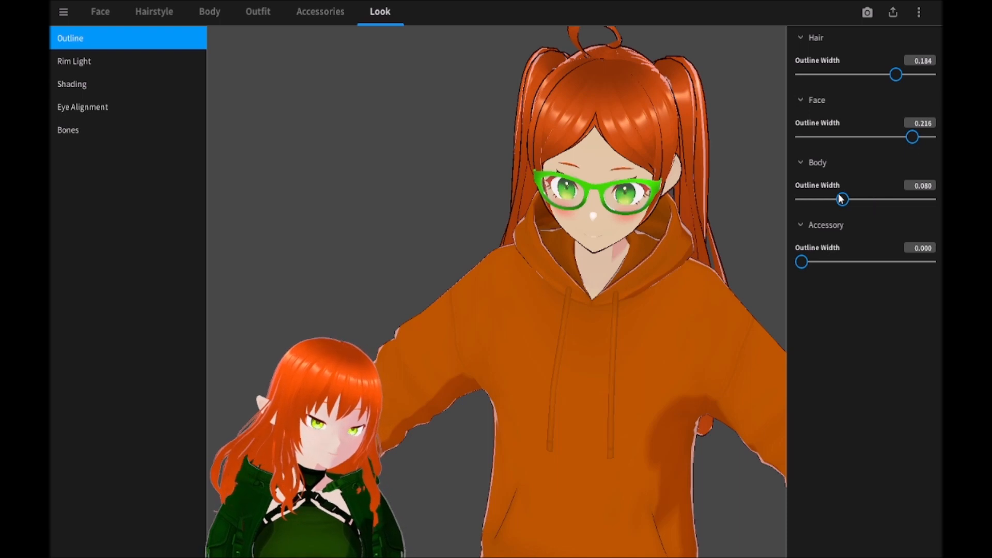
left_click_drag(859, 204, 883, 203)
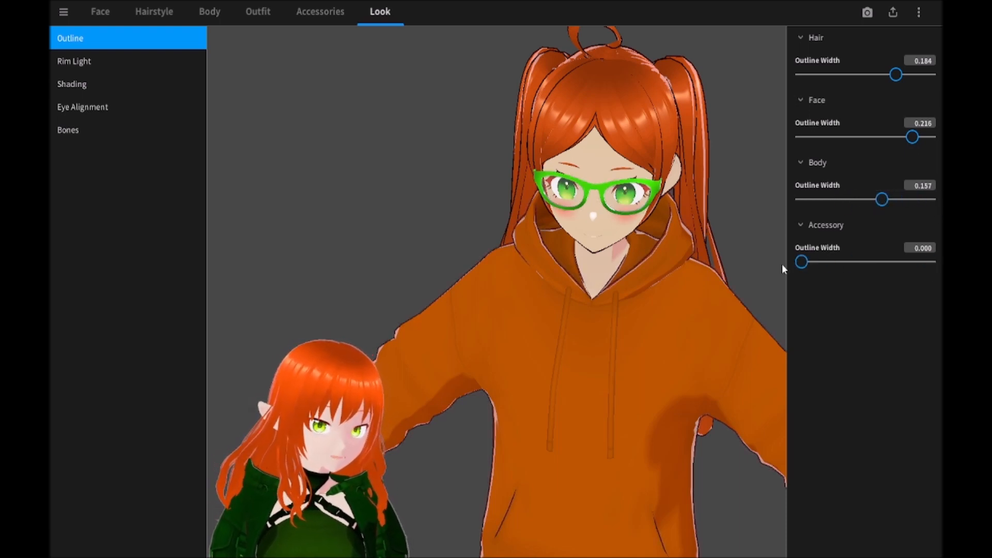
left_click_drag(840, 268, 818, 261)
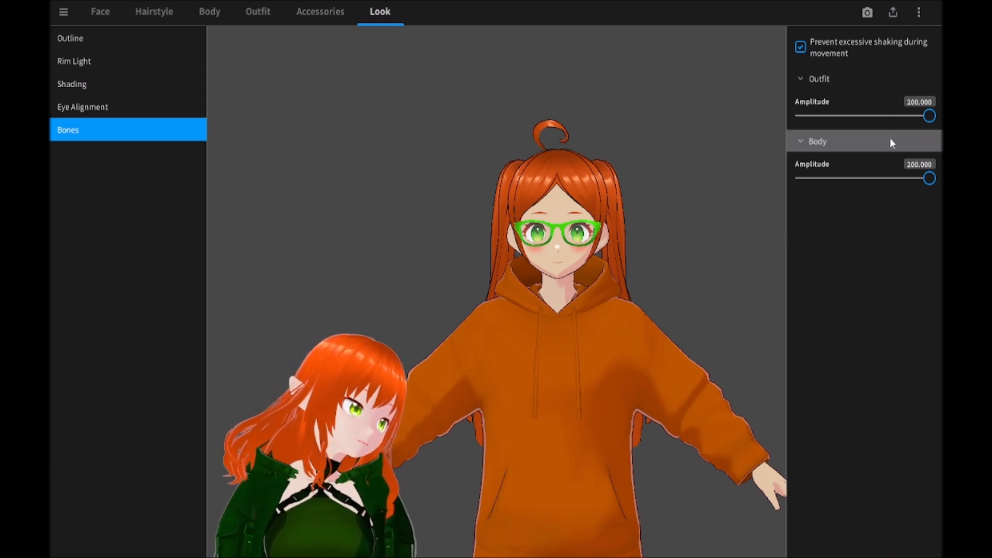
Start a VRM export of the character and open its VRM settings without reducing polygons, materials or bones
left_click(893, 15)
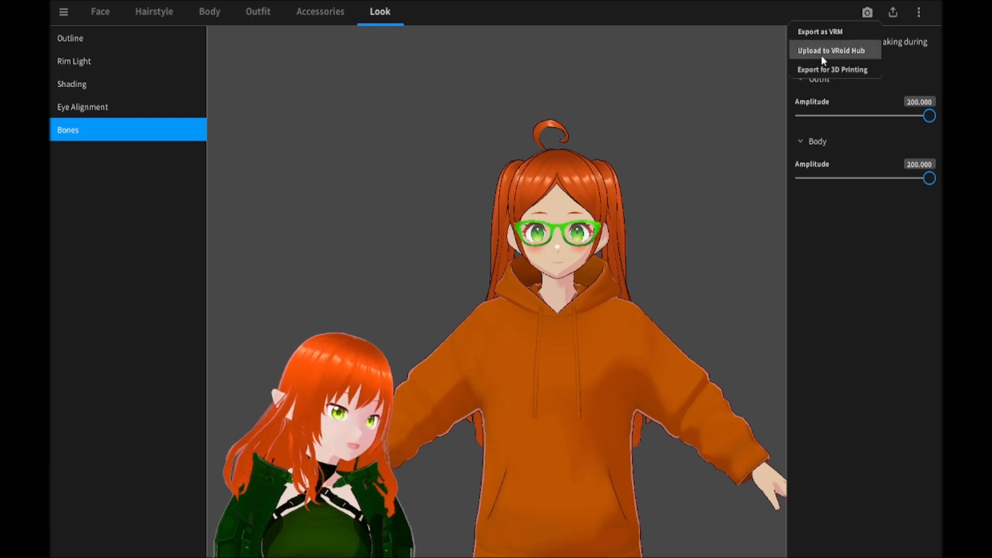
left_click(829, 32)
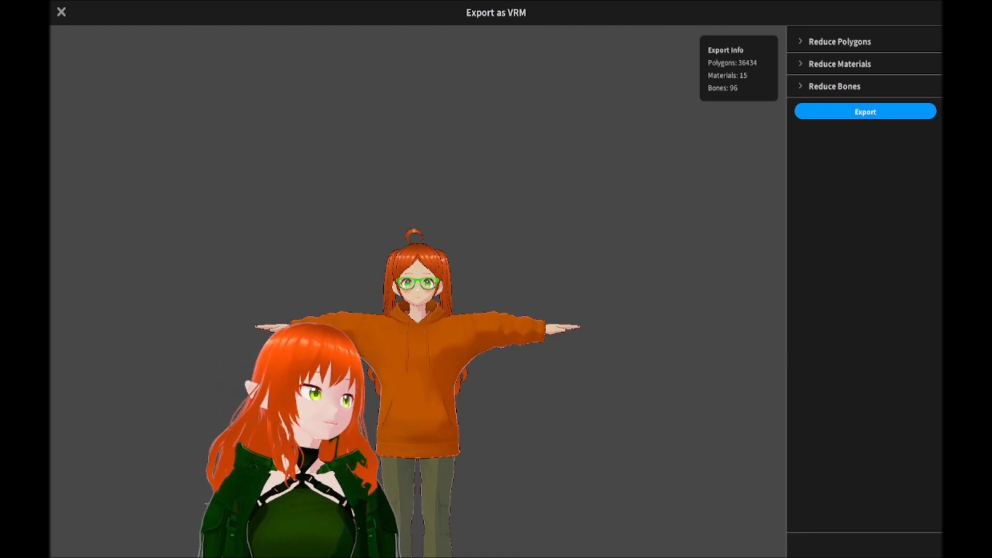
right_click_drag(310, 403, 397, 428)
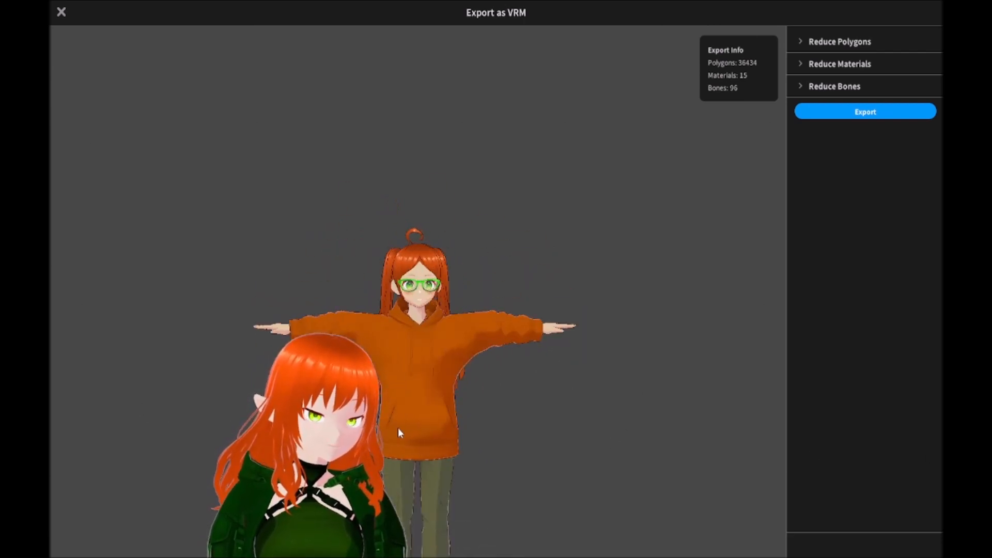
left_click(866, 113)
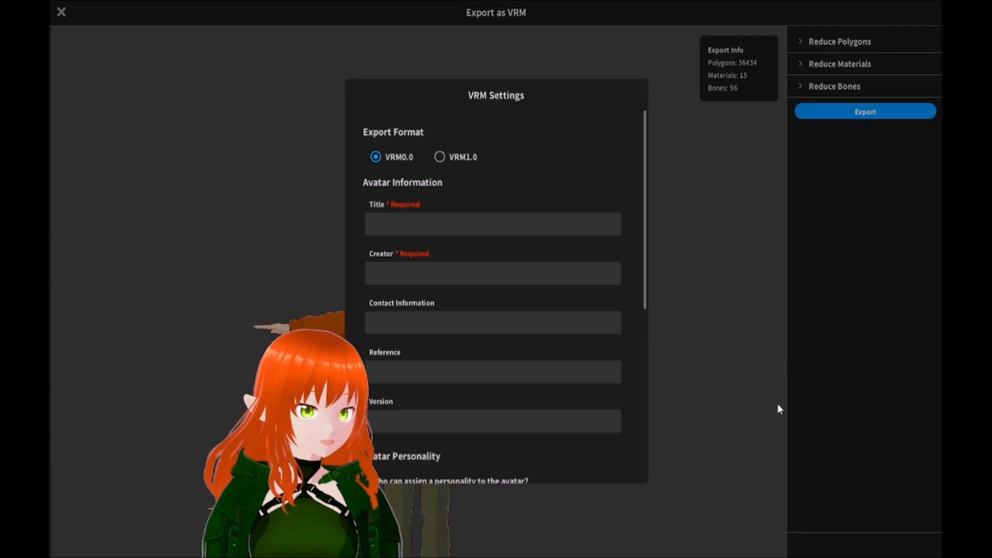
Enter "Fall Slermp" as the avatar title and fill in the creator's name in the VRM settings
left_click(464, 225)
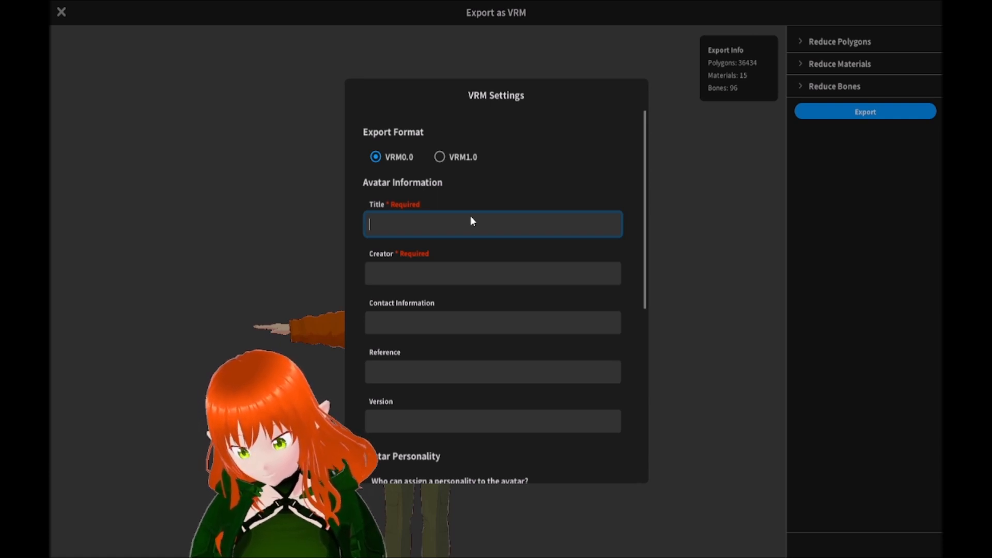
type("Fa")
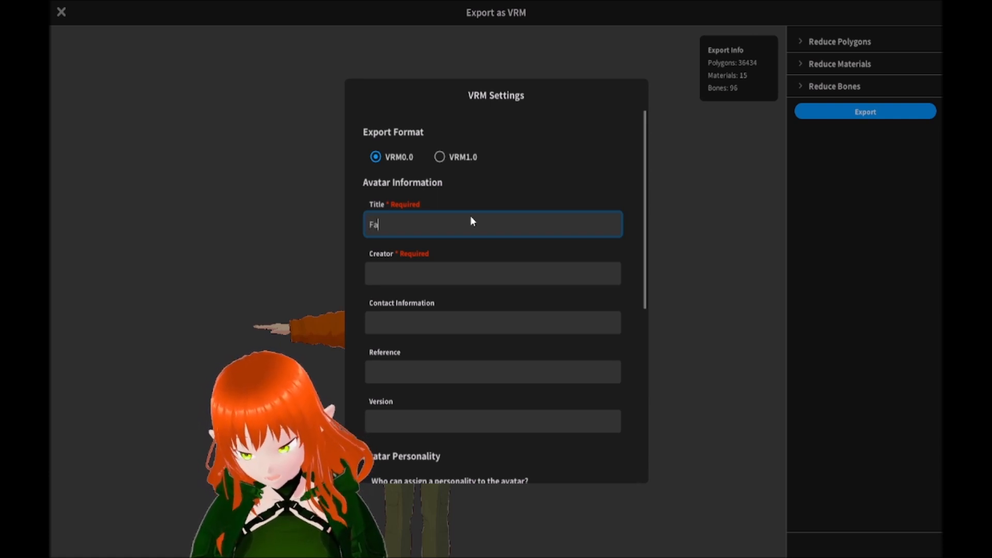
type("ll Si")
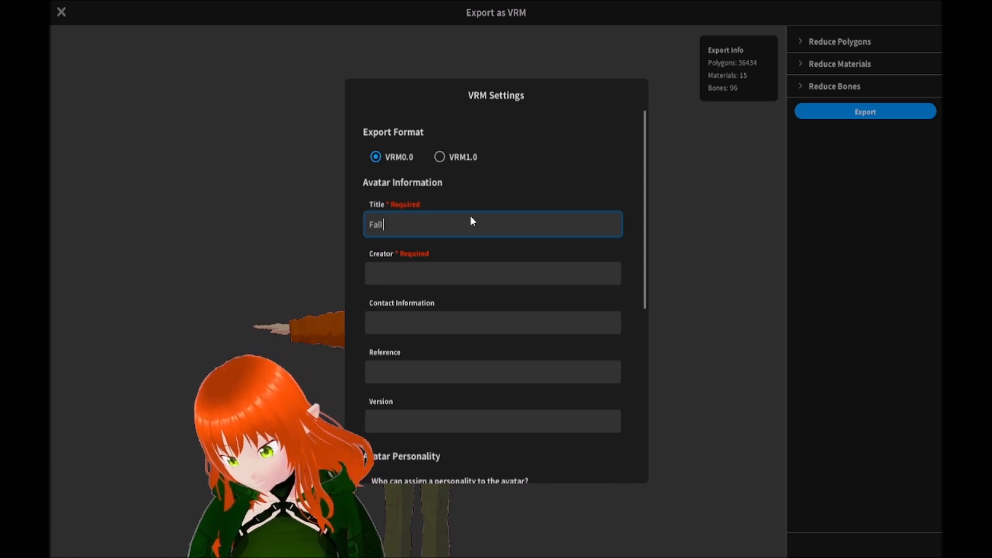
type("rm")
type("p")
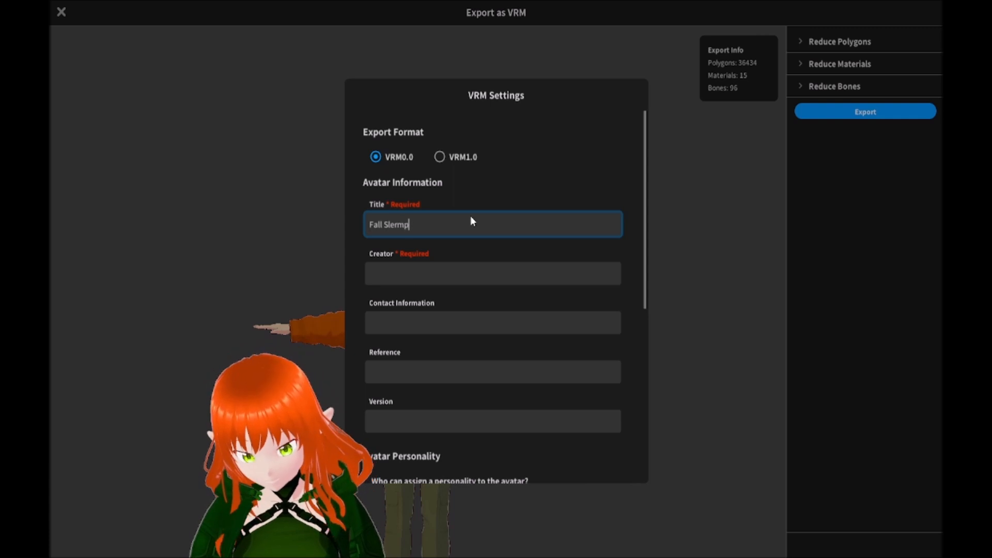
left_click(430, 278)
type("UPG")
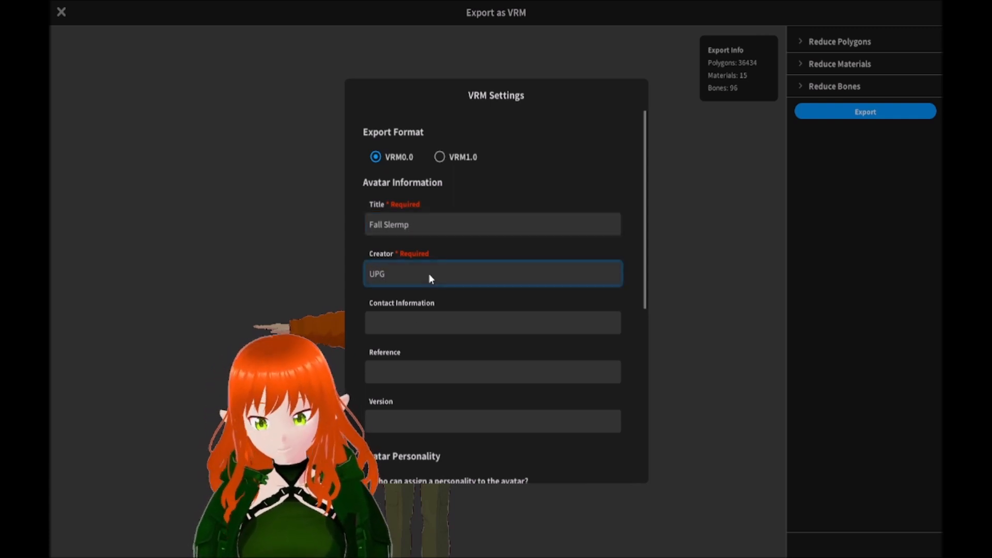
Export the avatar with the default permissions and save it as the VRM file "Fall Slermp" in Downloads
scroll(429, 273, "down", 6)
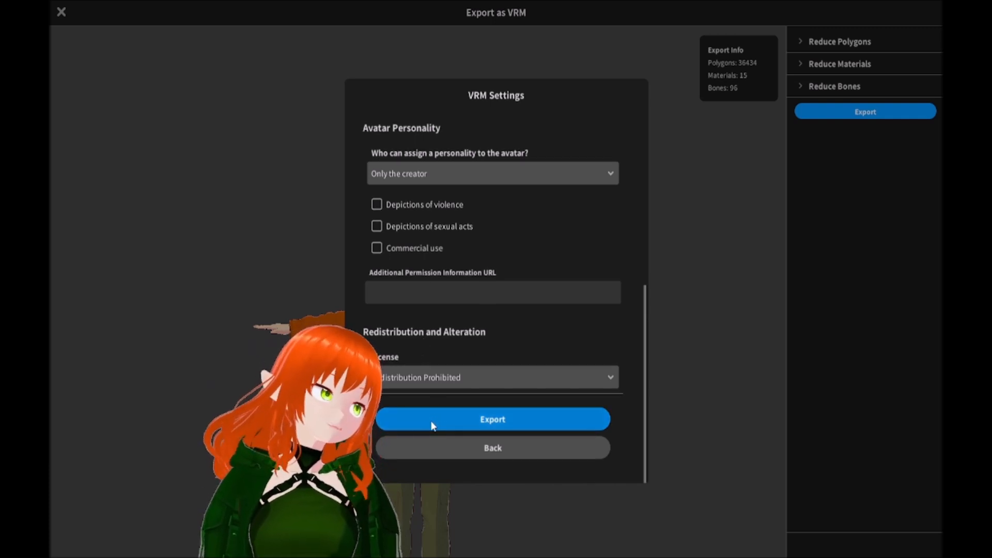
left_click(495, 419)
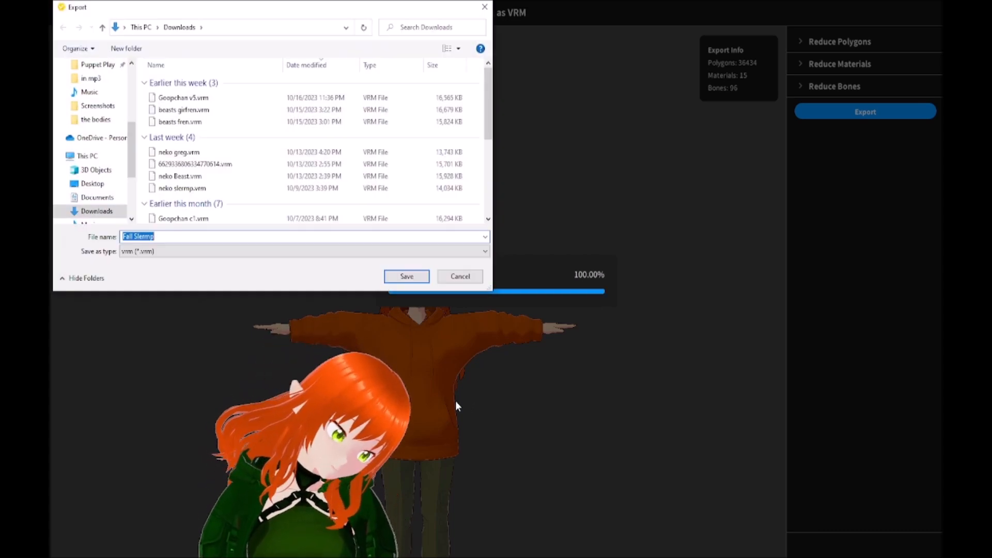
left_click(409, 275)
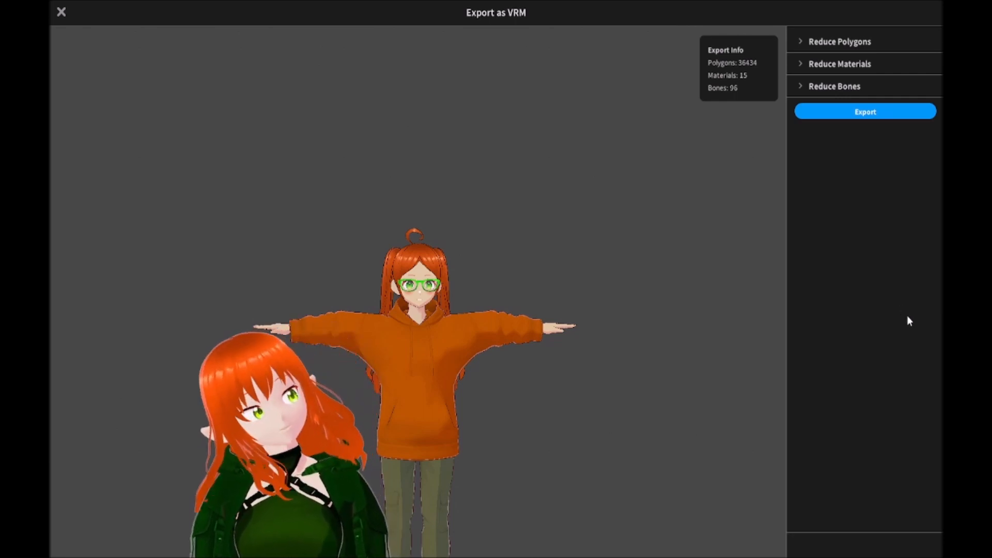
Close the program and save the unsaved edits as the VRoid file "model" in Downloads
left_click(932, 1)
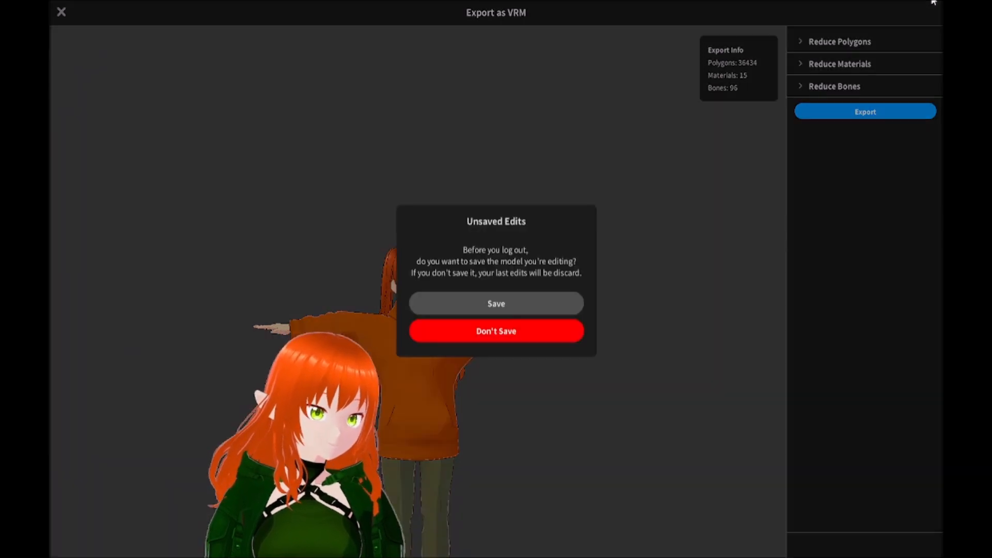
left_click(511, 305)
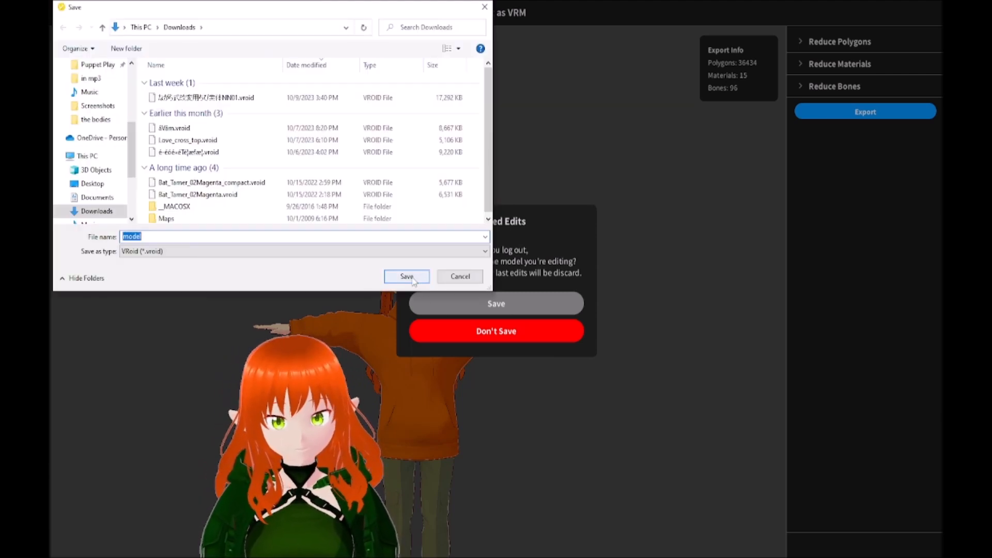
left_click(410, 275)
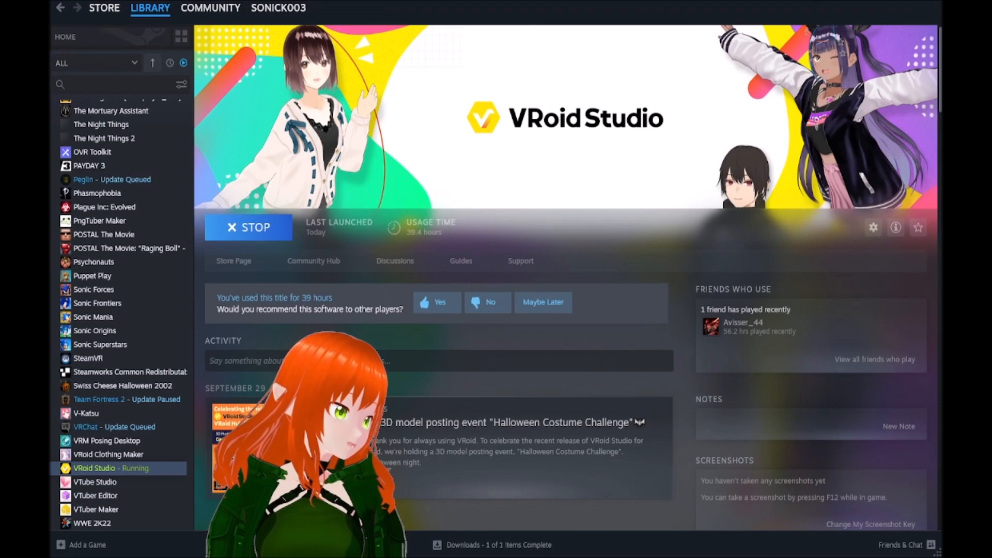